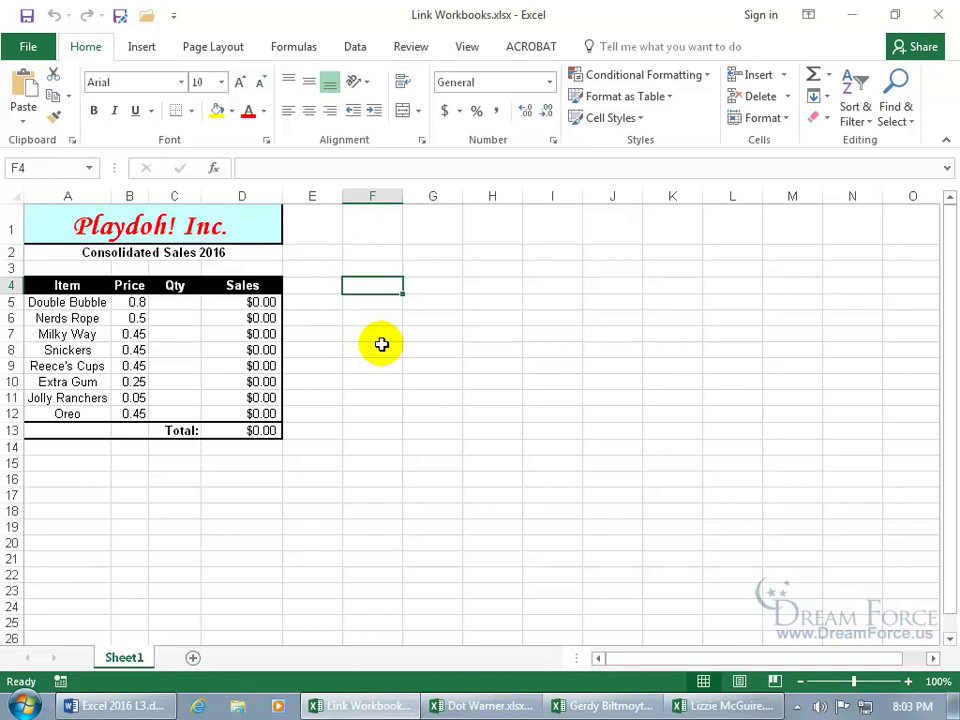
- Try a formula in F4 referencing D4 and rename D4 to 'x', then undo both changes
{"action": "type", "text": "="}
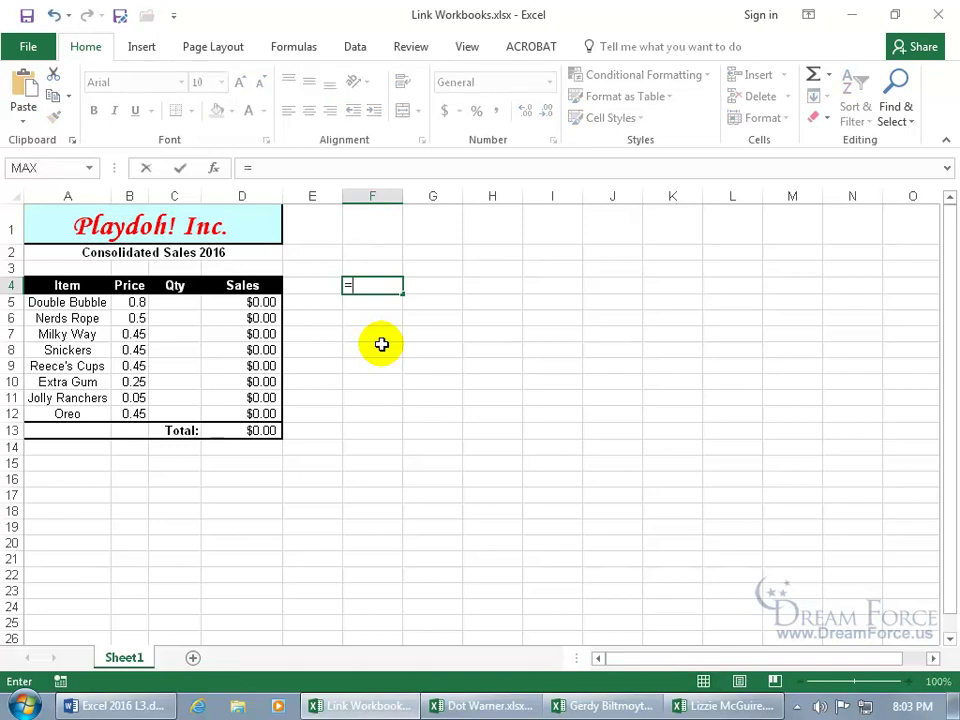
{"action": "left_click", "coordinate": [247, 288]}
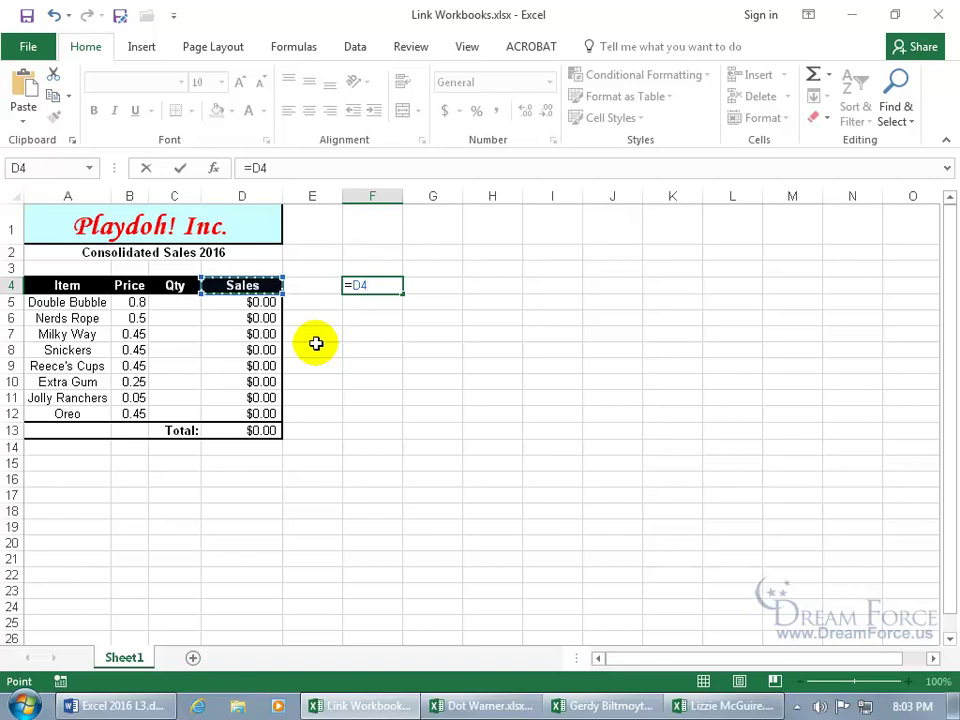
{"action": "key", "text": "Return"}
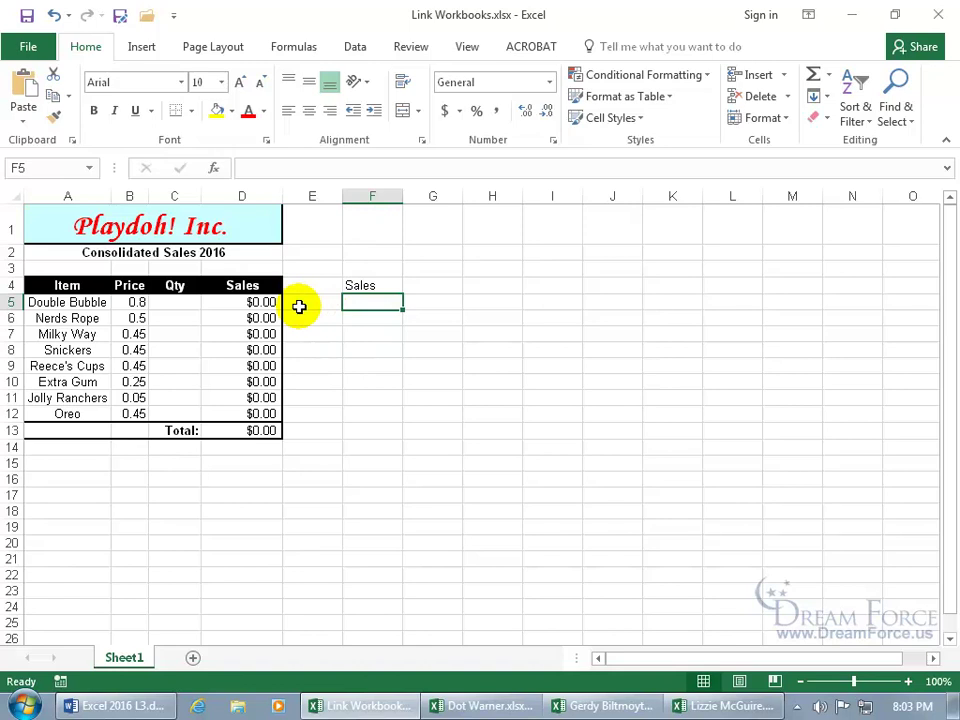
{"action": "left_click", "coordinate": [260, 286]}
{"action": "type", "text": "x"}
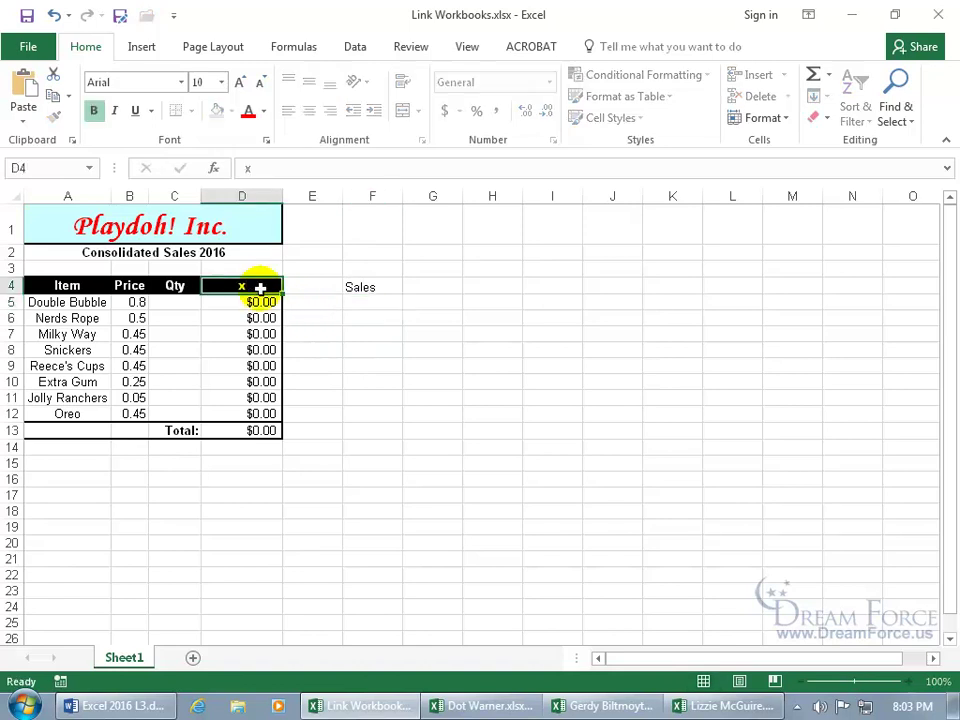
{"action": "key", "text": "Return"}
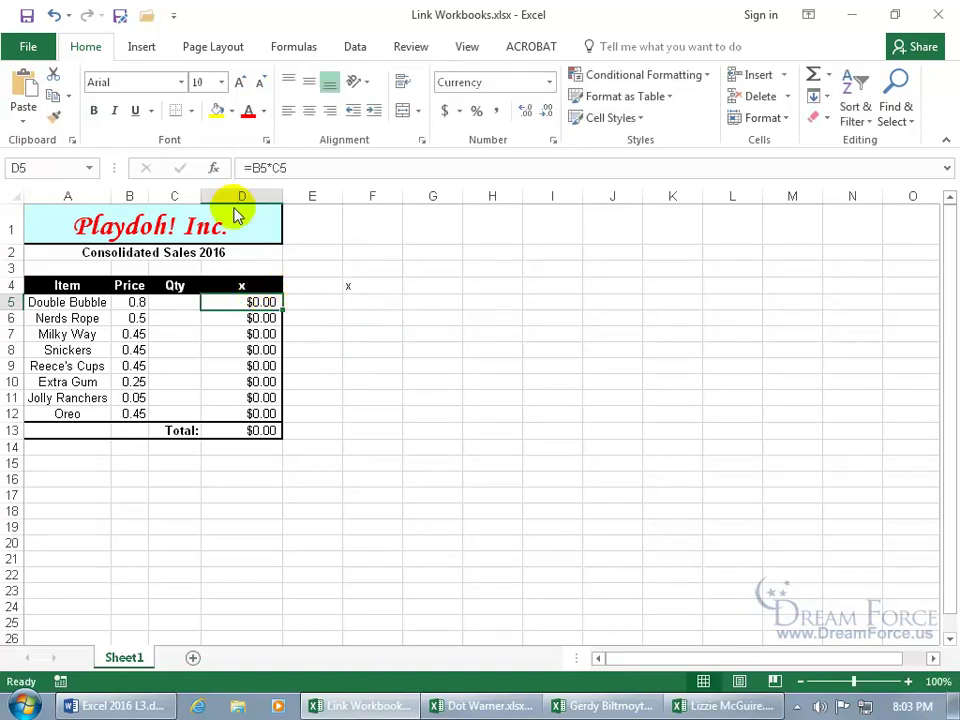
{"action": "left_click", "coordinate": [55, 16]}
{"action": "left_click", "coordinate": [55, 16]}
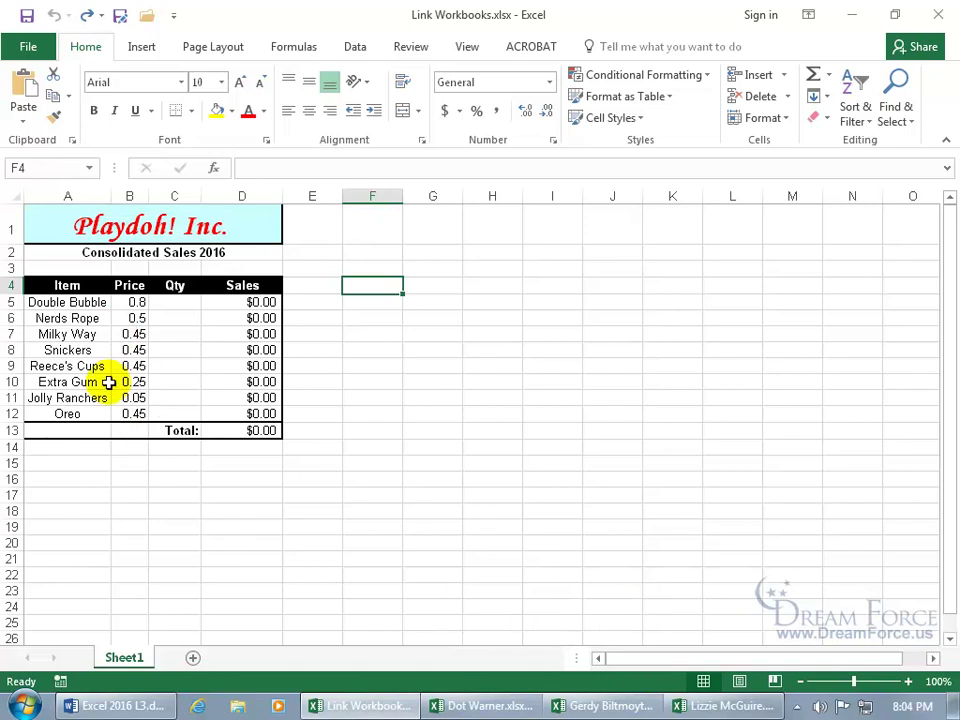
- Compare the three salesperson workbooks, then copy Qty C5:C12 from the $2,018.40 one
{"action": "left_click", "coordinate": [490, 706]}
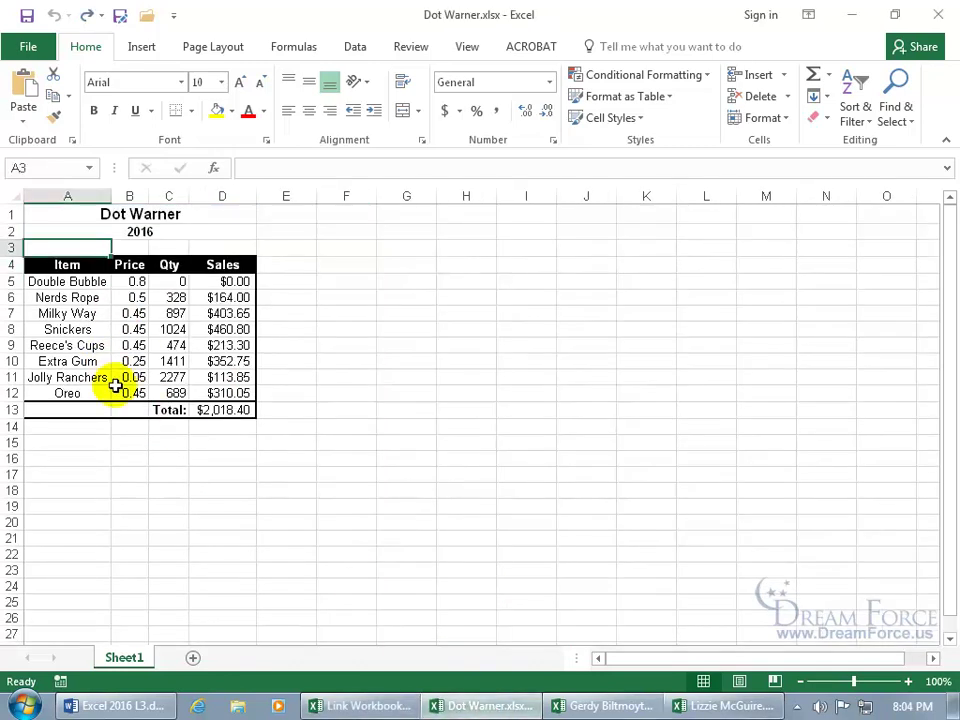
{"action": "left_click", "coordinate": [574, 703]}
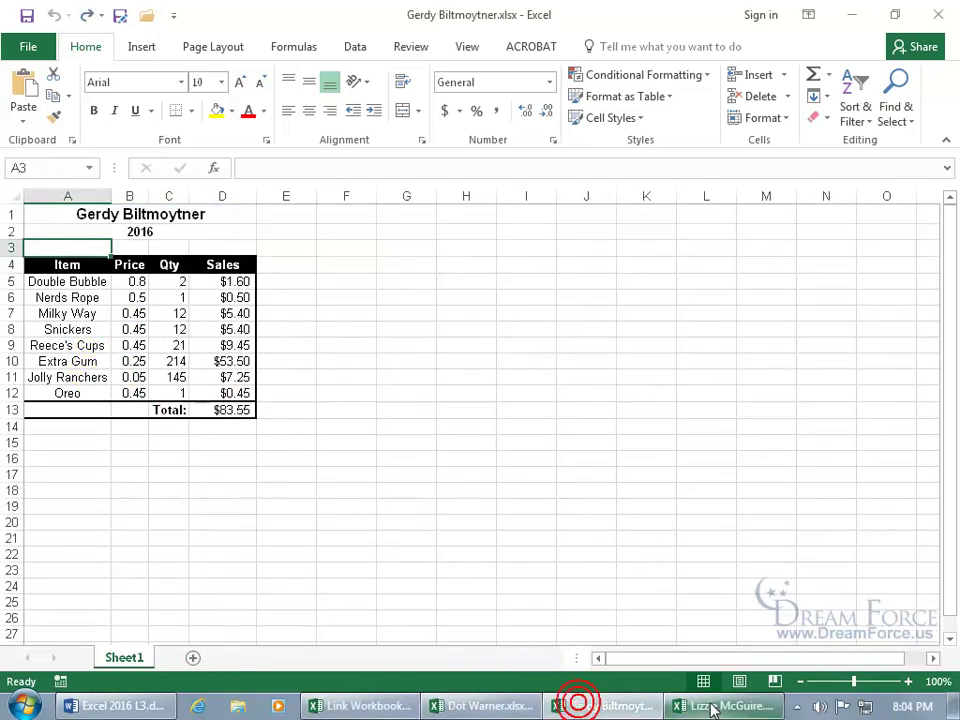
{"action": "left_click", "coordinate": [710, 706]}
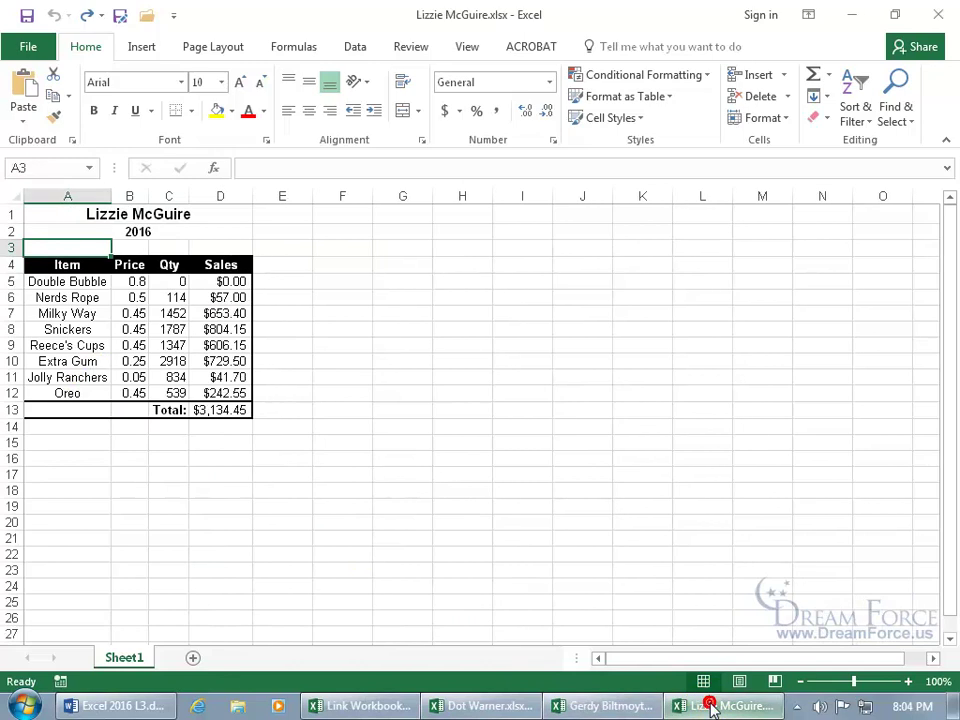
{"action": "left_click", "coordinate": [493, 706]}
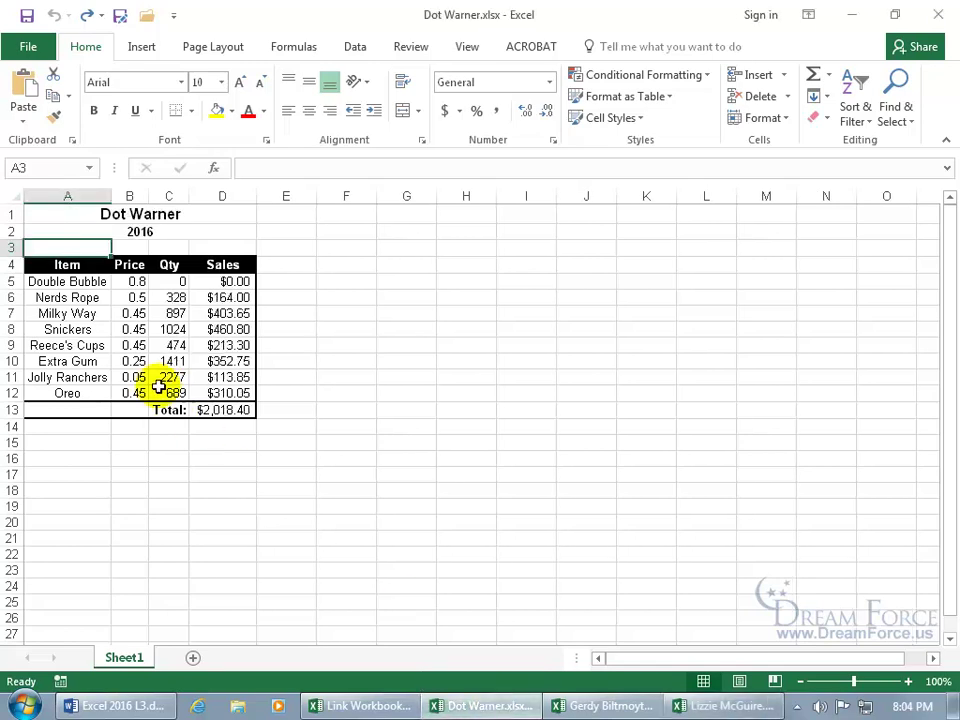
{"action": "left_click_drag", "start_coordinate": [166, 281], "coordinate": [168, 391]}
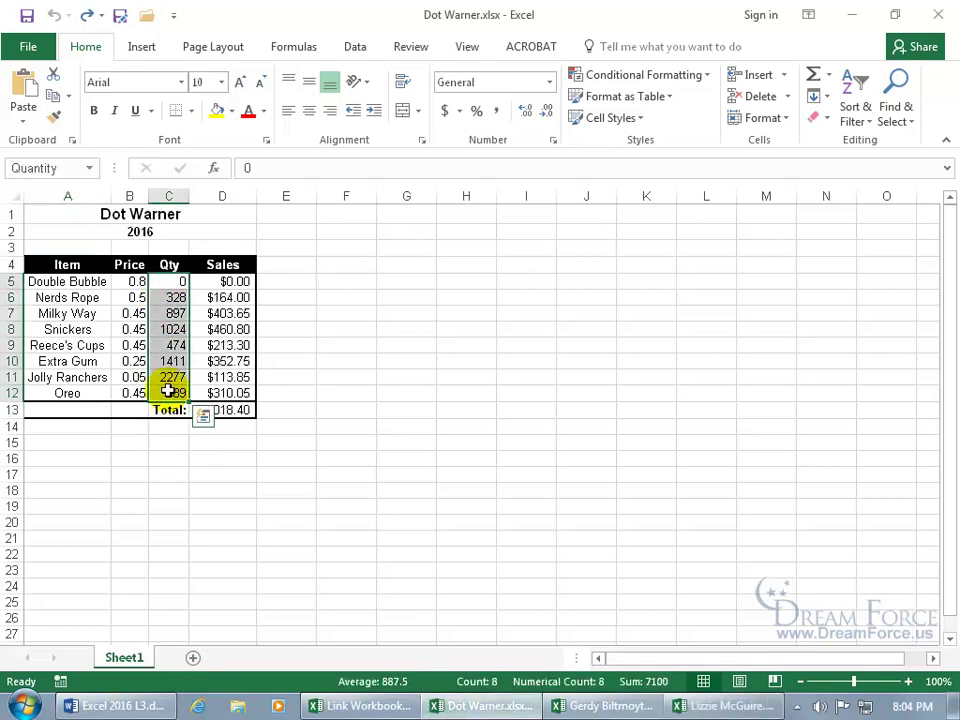
{"action": "key", "text": "ctrl+c"}
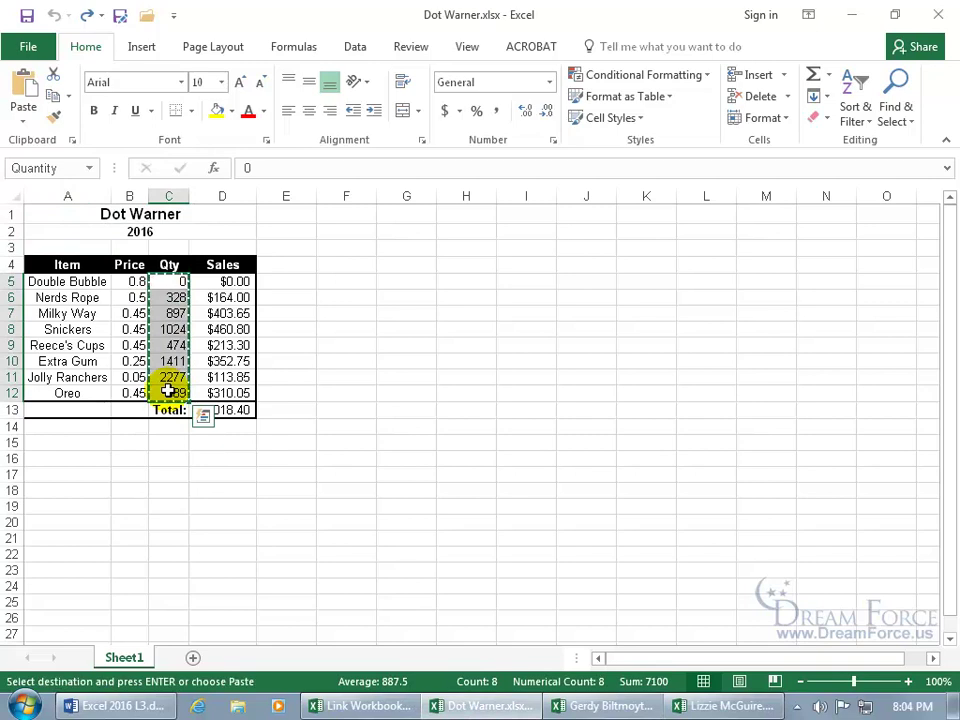
- Paste the quantities into the consolidated C5 as links and check the link formulas in C6–C7
{"action": "left_click", "coordinate": [342, 708]}
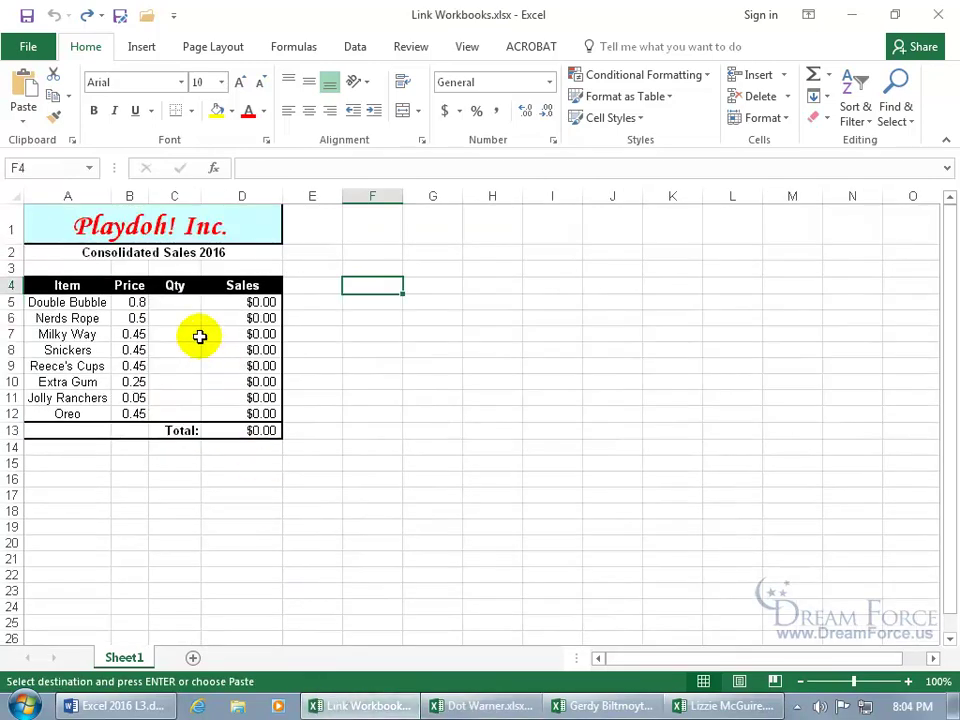
{"action": "left_click", "coordinate": [180, 302]}
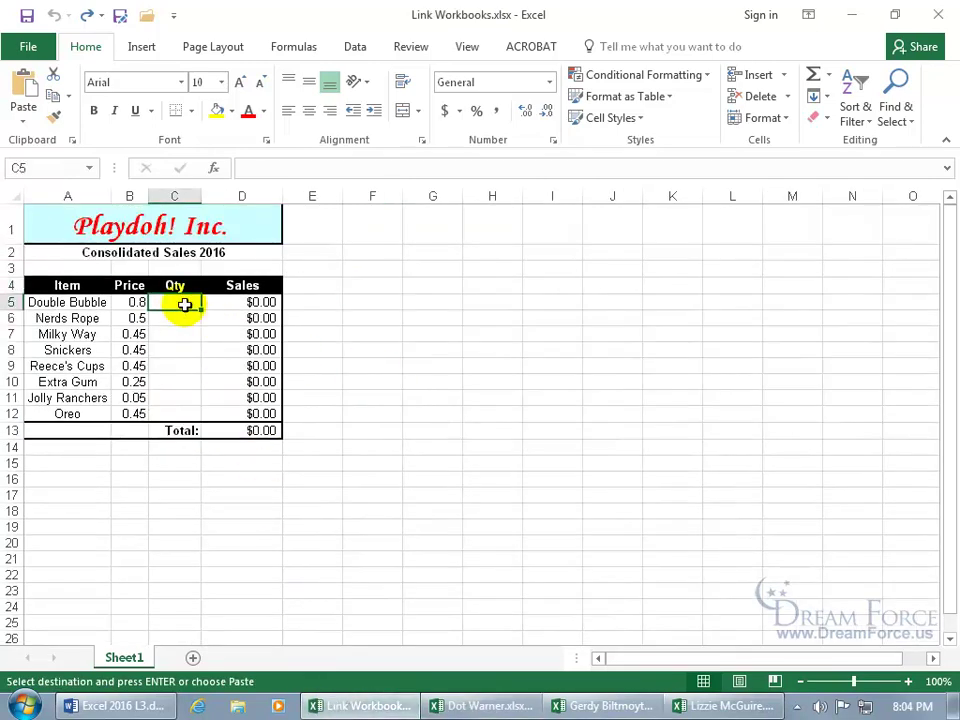
{"action": "right_click", "coordinate": [184, 306]}
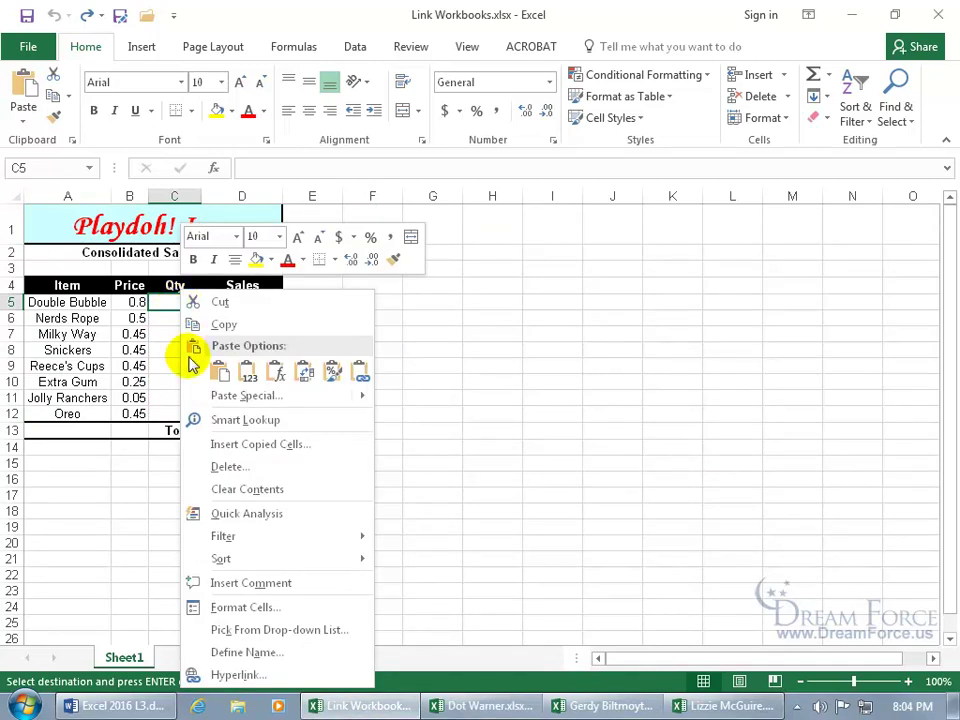
{"action": "left_click", "coordinate": [360, 375]}
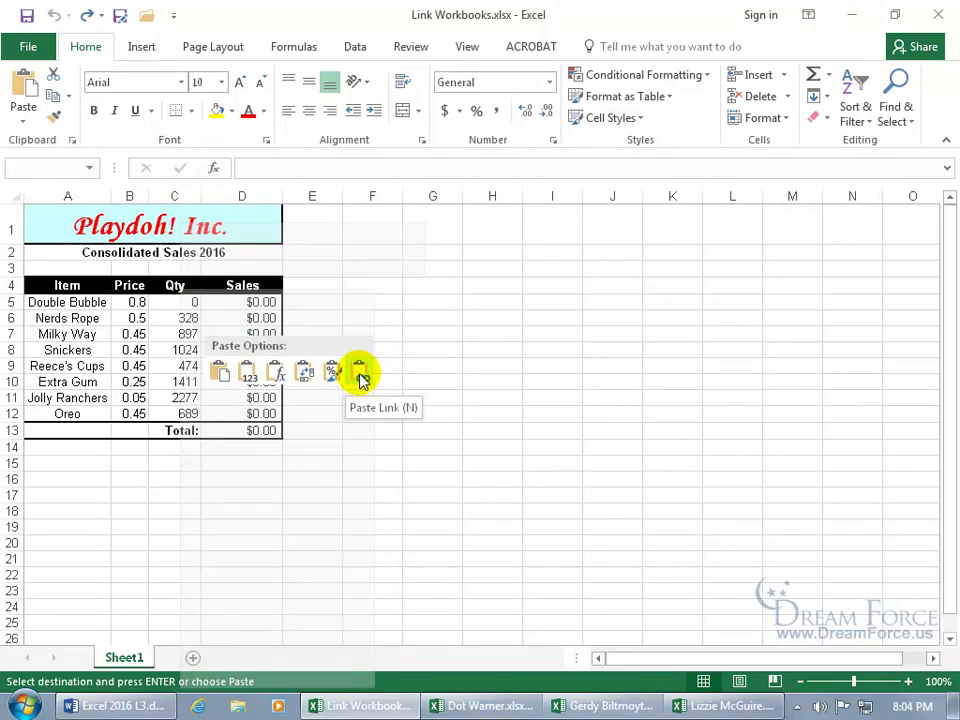
{"action": "left_click", "coordinate": [360, 375]}
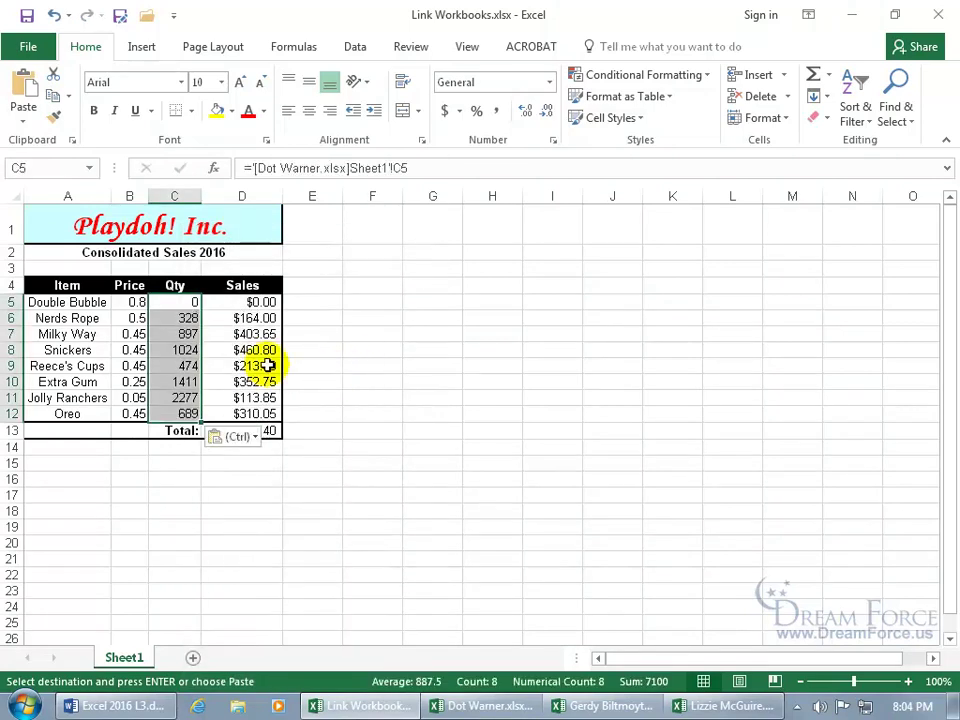
{"action": "left_click", "coordinate": [188, 322]}
{"action": "left_click", "coordinate": [180, 334]}
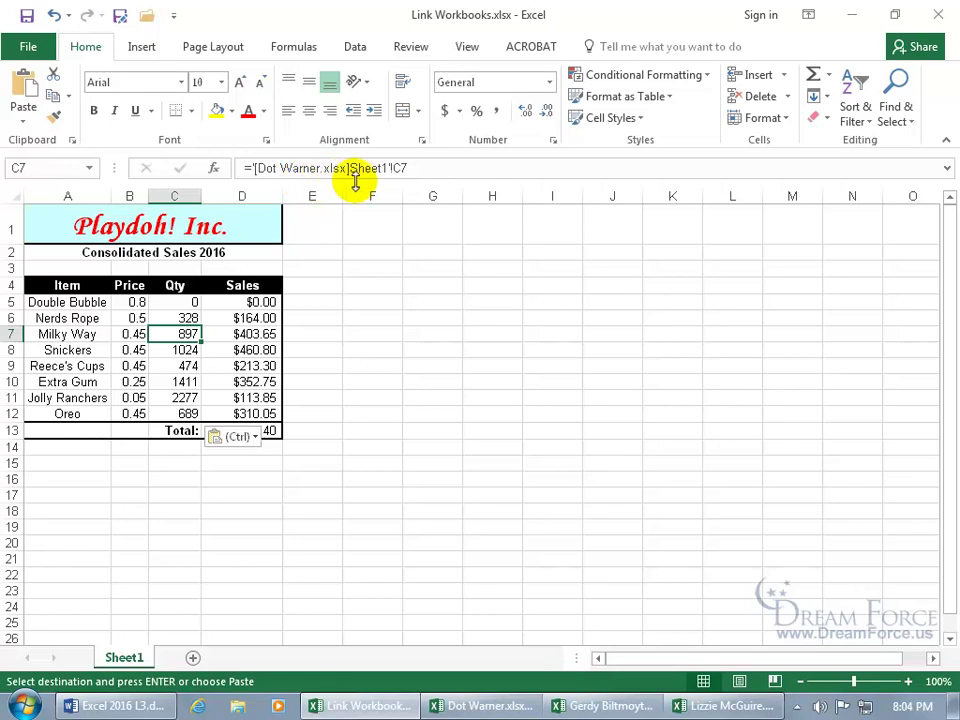
{"action": "left_click", "coordinate": [190, 320]}
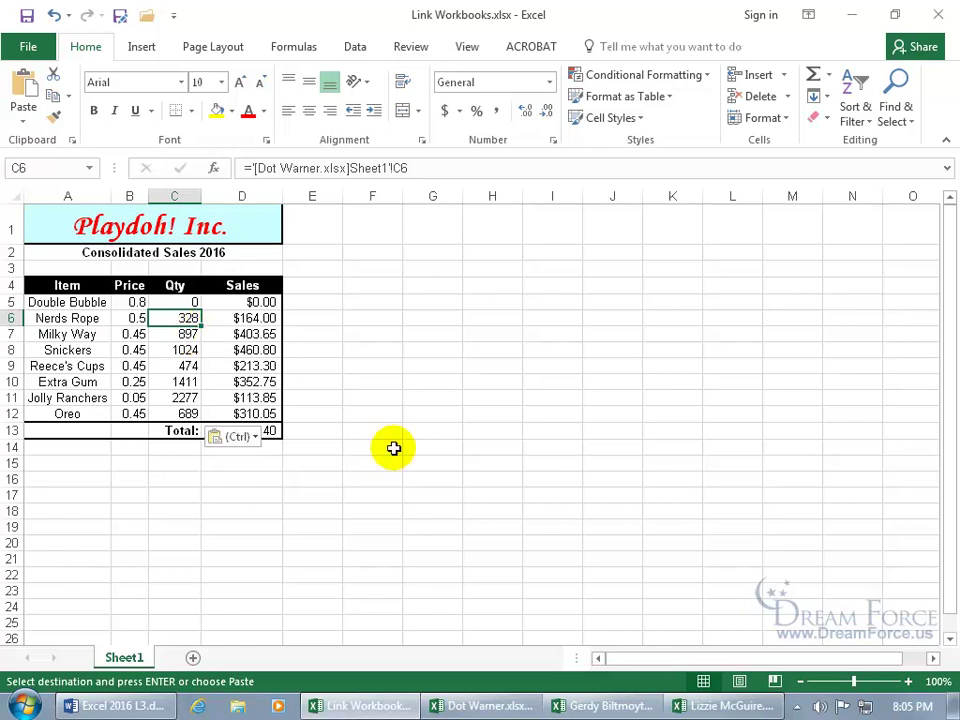
- Change Double Bubble's Qty in the salesperson workbook's C5 to 5, then return to Link Workbooks
{"action": "left_click", "coordinate": [475, 707]}
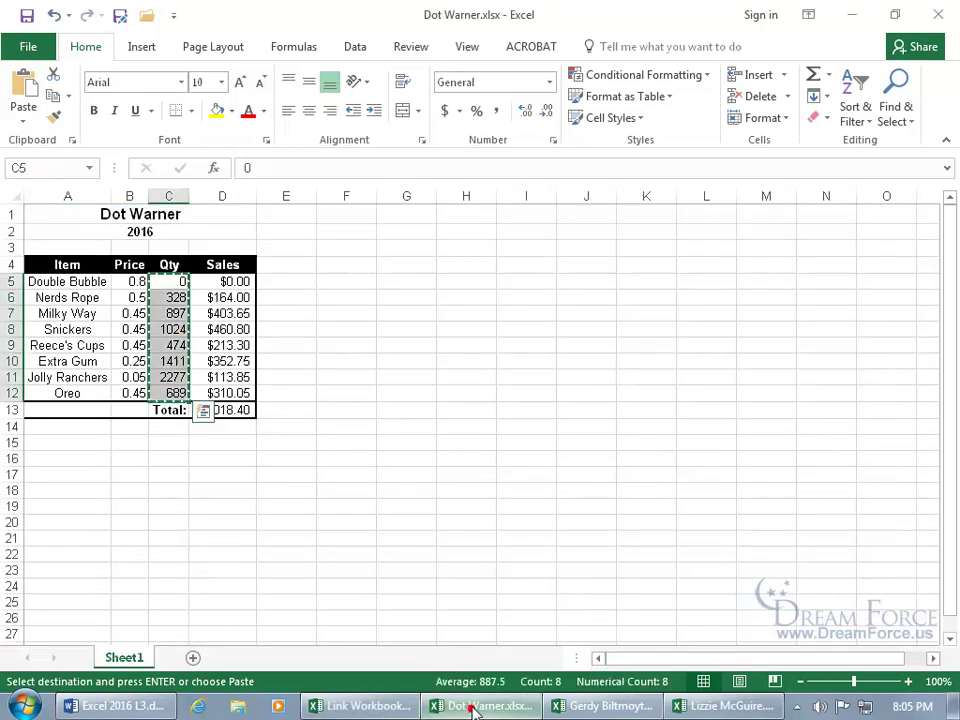
{"action": "left_click", "coordinate": [180, 281]}
{"action": "type", "text": "5"}
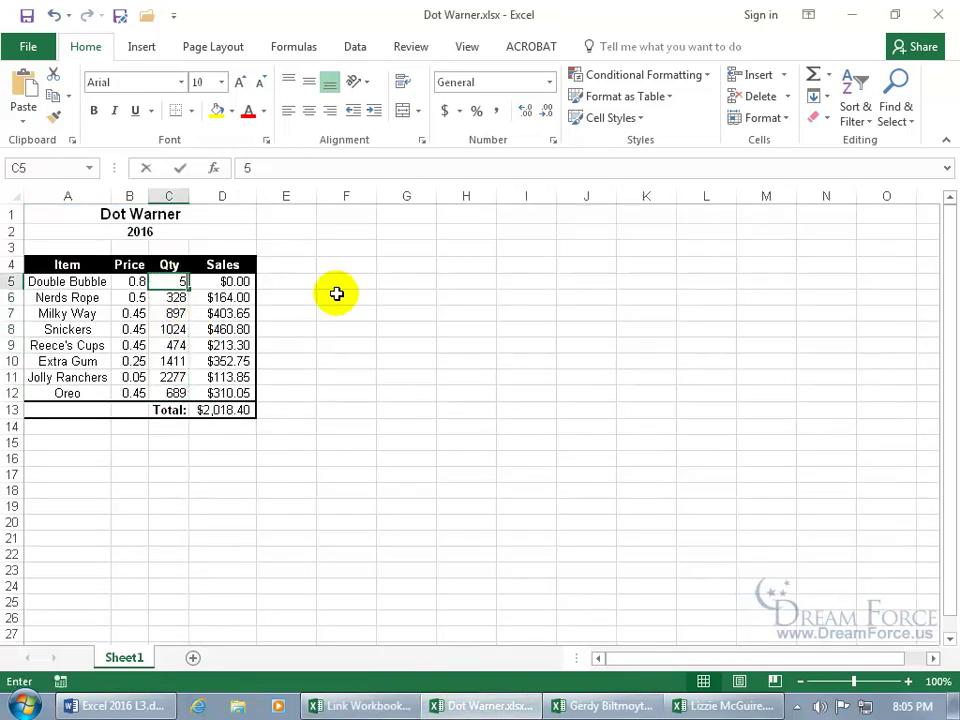
{"action": "key", "text": "Return"}
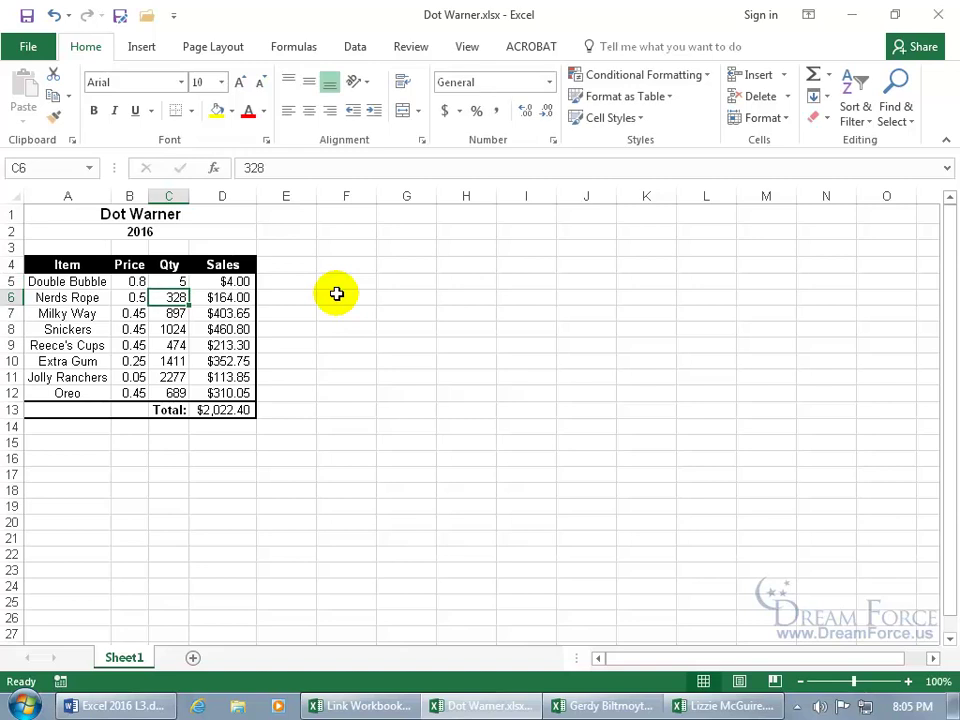
{"action": "left_click", "coordinate": [350, 706]}
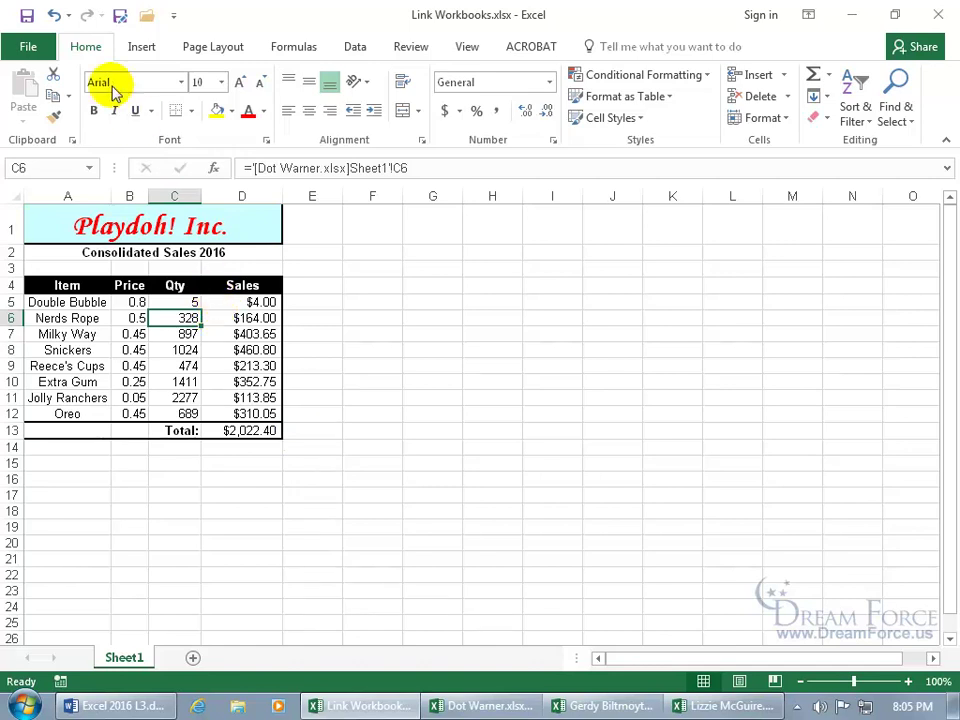
- Undo the pasted links and start a C5 formula referencing Dot Warner's C5
{"action": "left_click", "coordinate": [53, 15]}
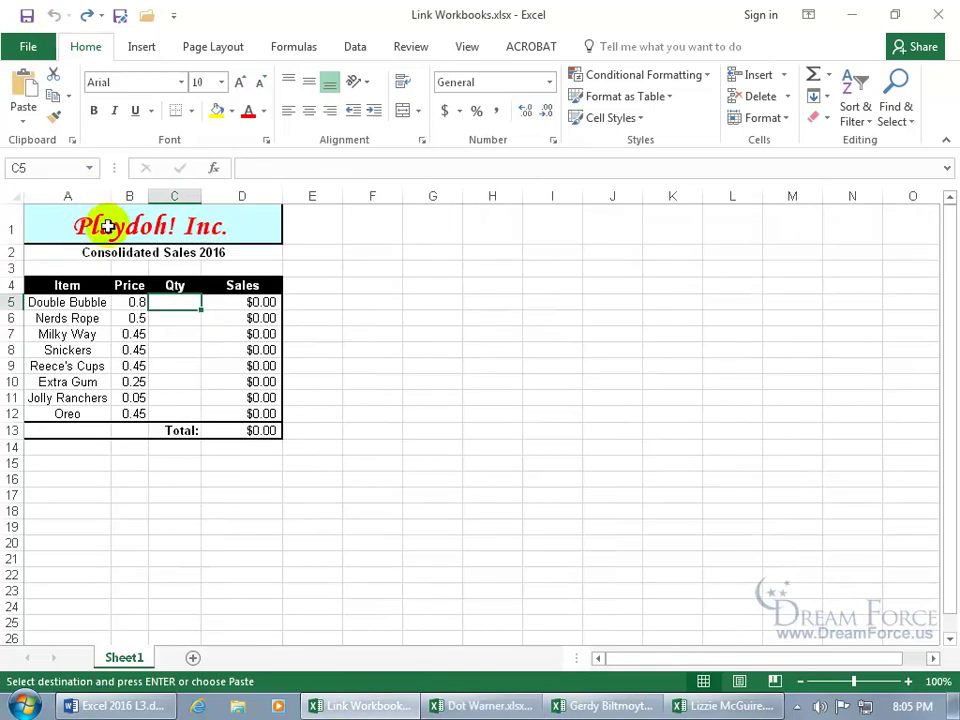
{"action": "key", "text": "Escape"}
{"action": "type", "text": "="}
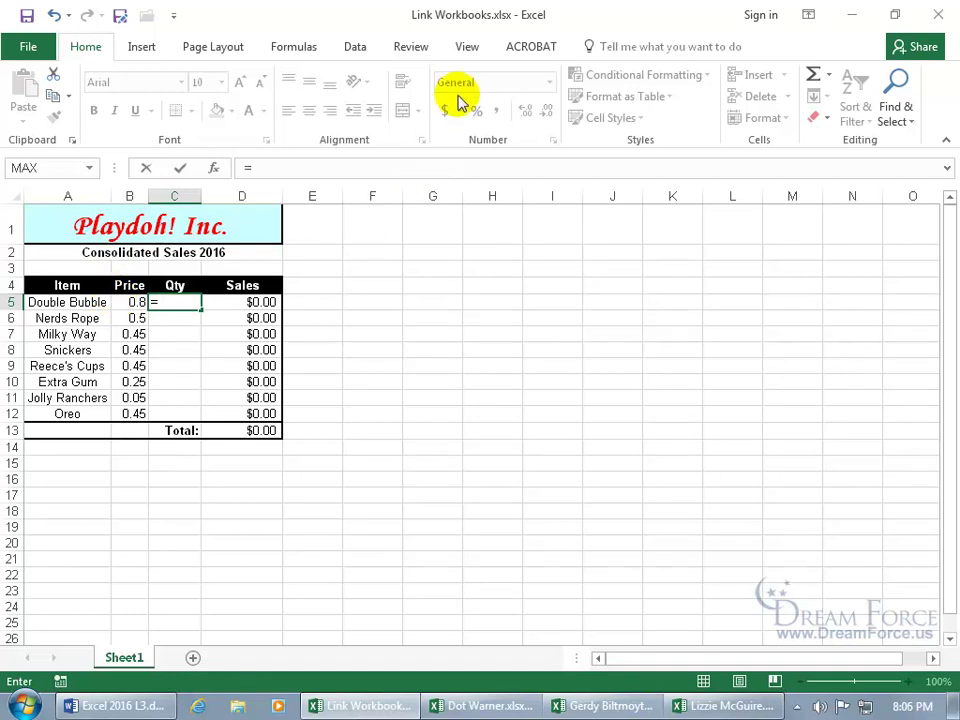
{"action": "left_click", "coordinate": [470, 50]}
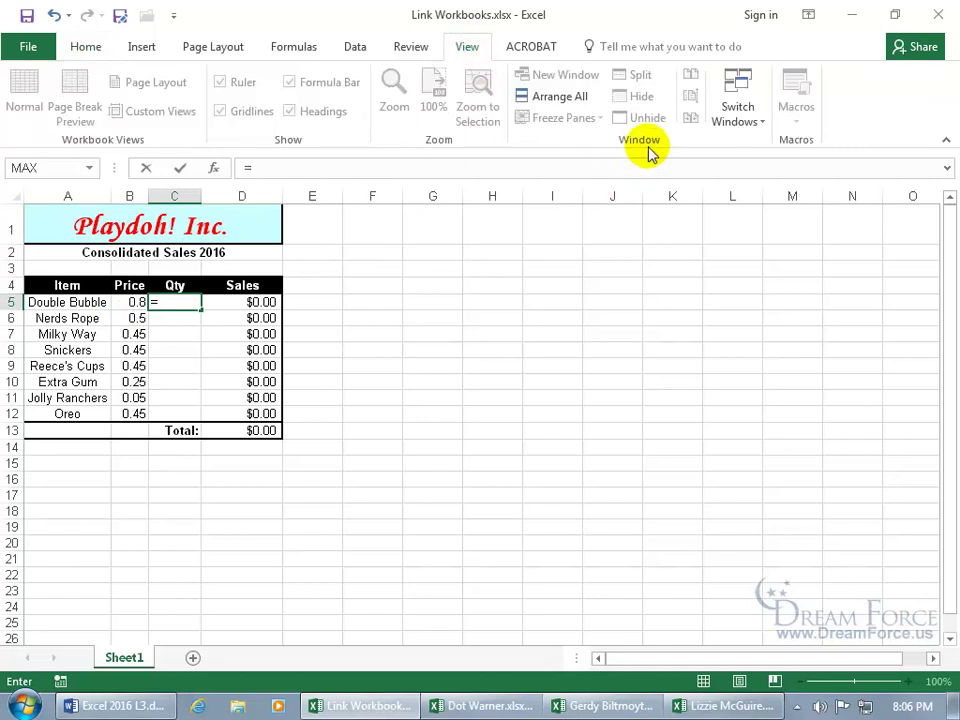
{"action": "left_click", "coordinate": [748, 122]}
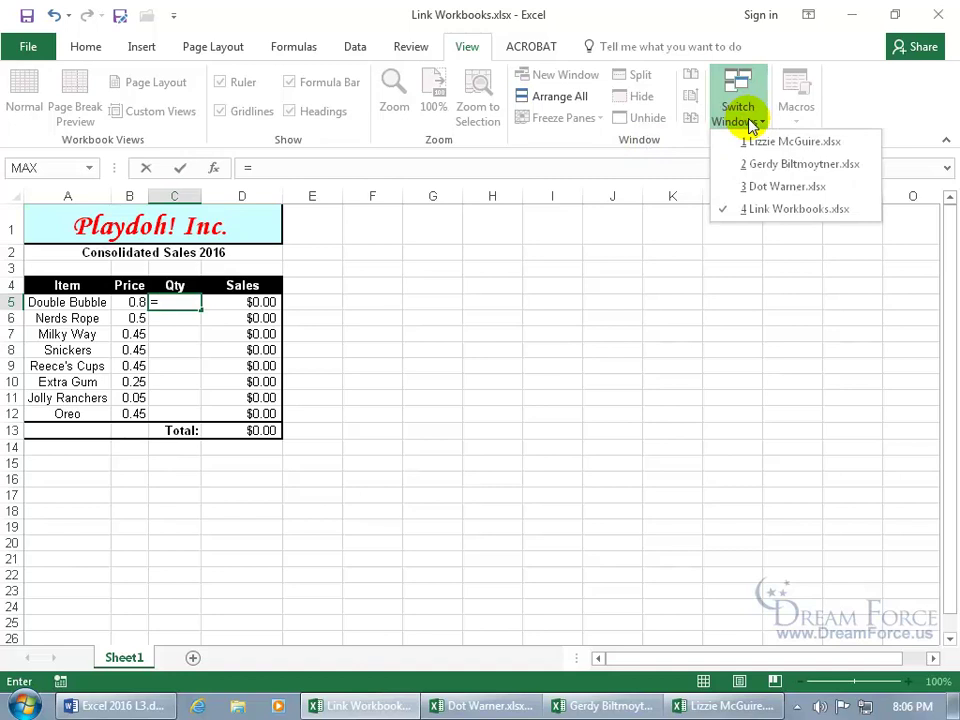
{"action": "left_click", "coordinate": [762, 186]}
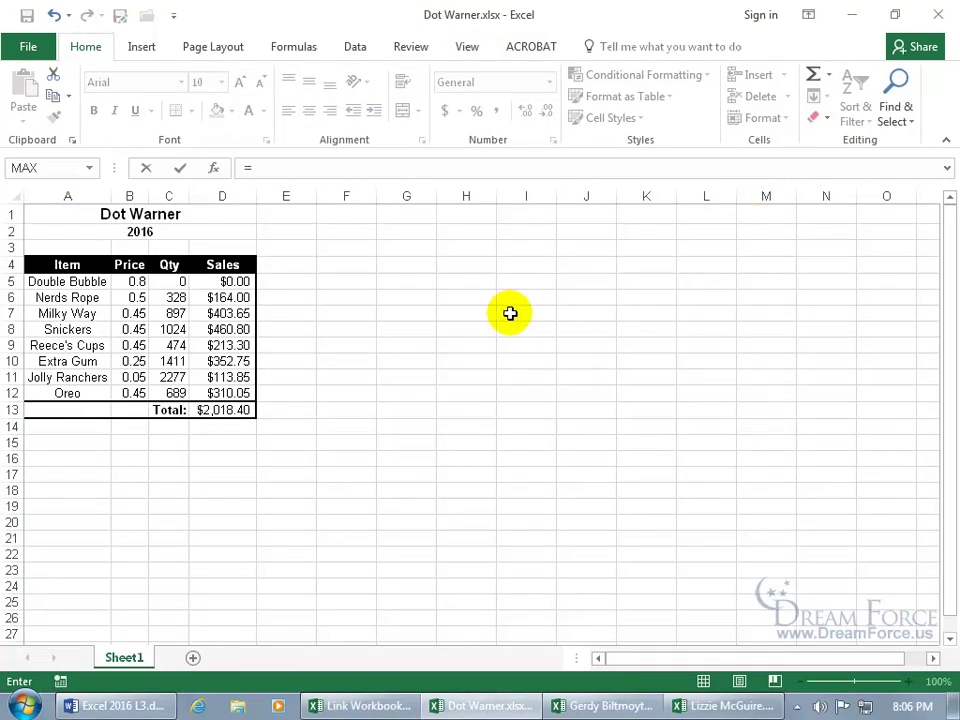
{"action": "left_click", "coordinate": [180, 282]}
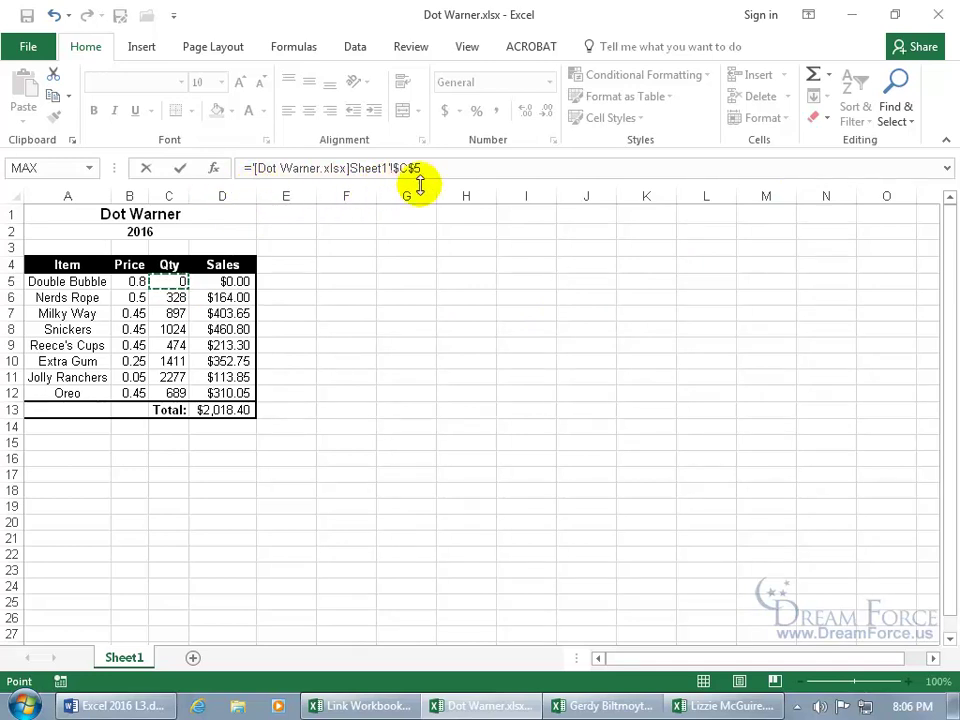
- Add Gerdy Biltmoytner's and Lizzie McGuire's C5 to the sum and commit the formula
{"action": "type", "text": "+"}
{"action": "left_click", "coordinate": [467, 47]}
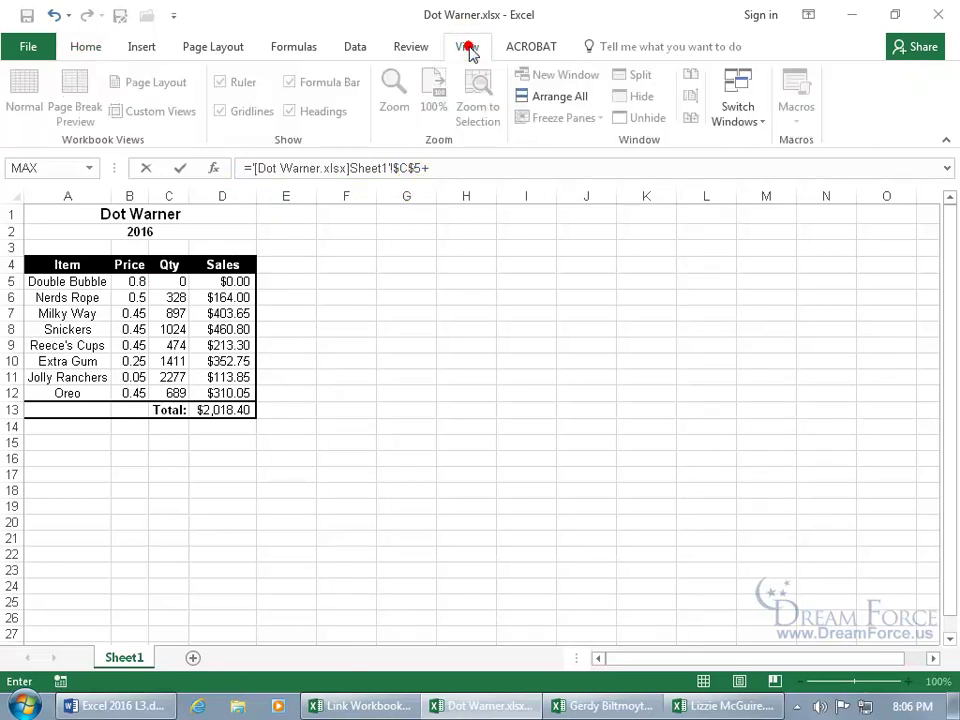
{"action": "left_click", "coordinate": [738, 115]}
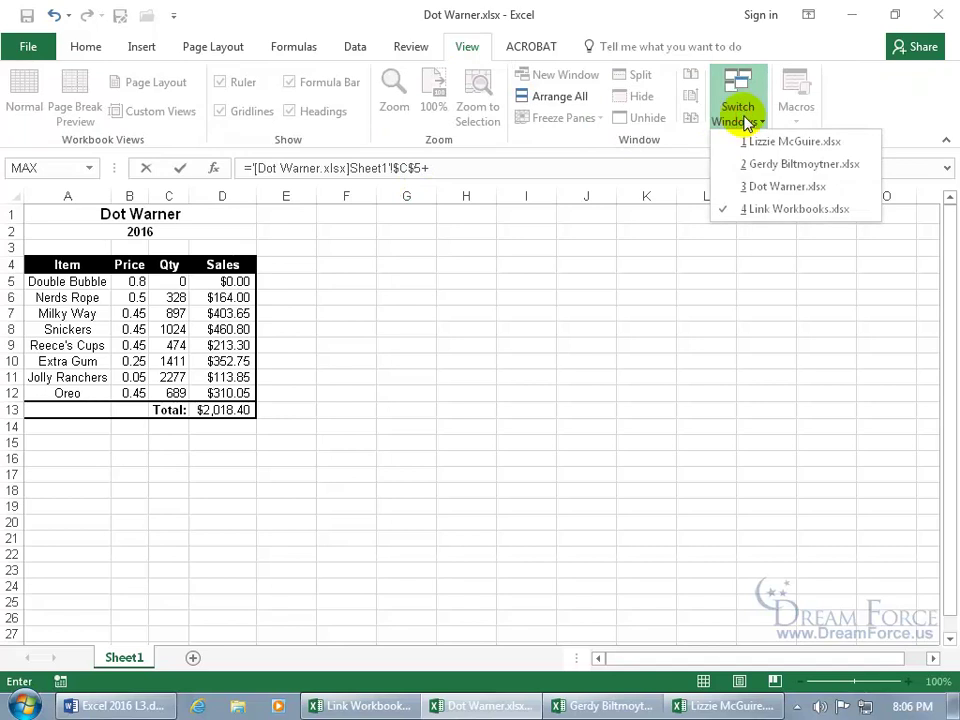
{"action": "left_click", "coordinate": [748, 161]}
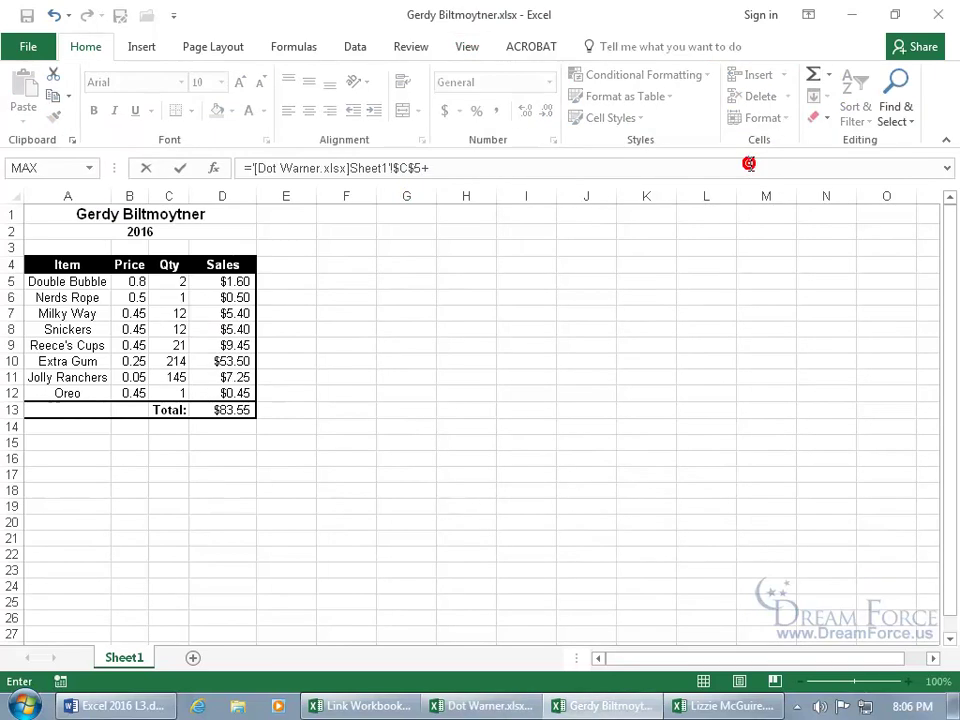
{"action": "left_click", "coordinate": [173, 281]}
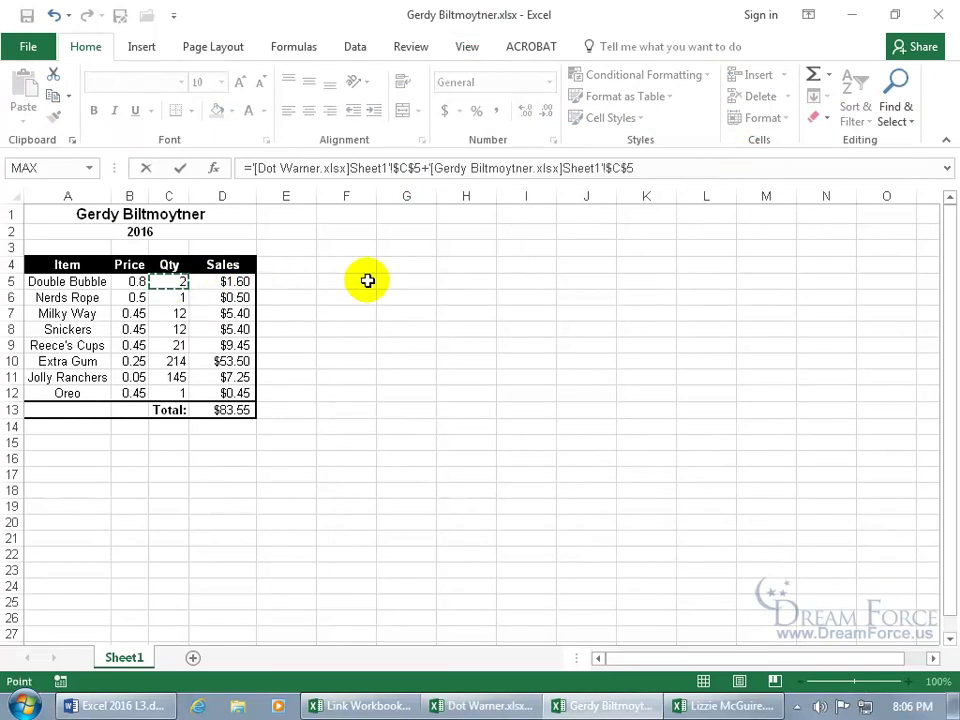
{"action": "type", "text": "+"}
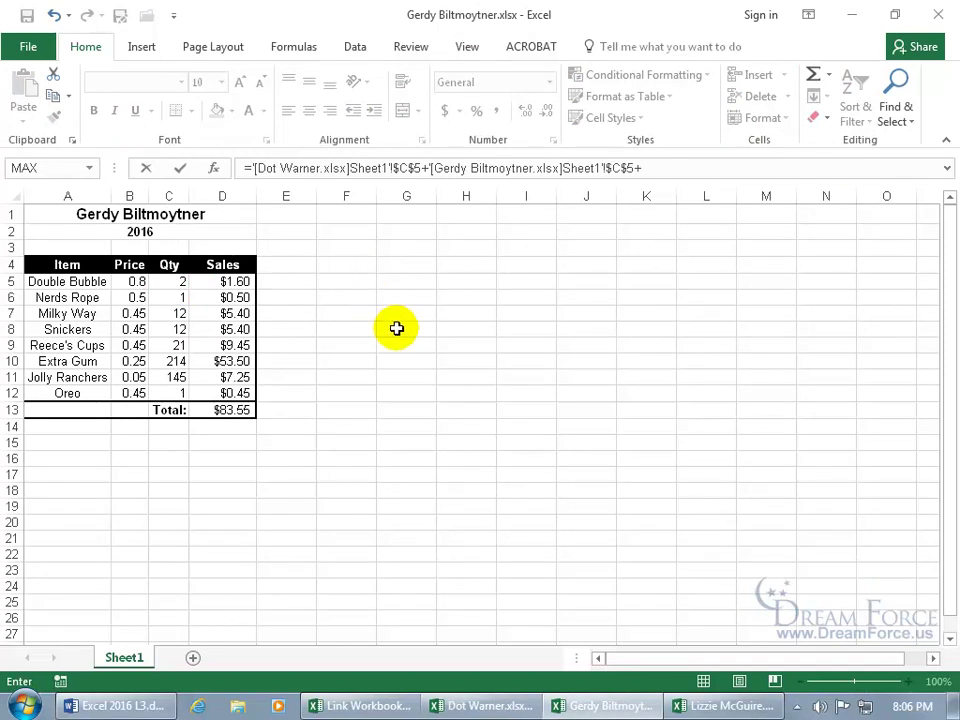
{"action": "left_click", "coordinate": [727, 708]}
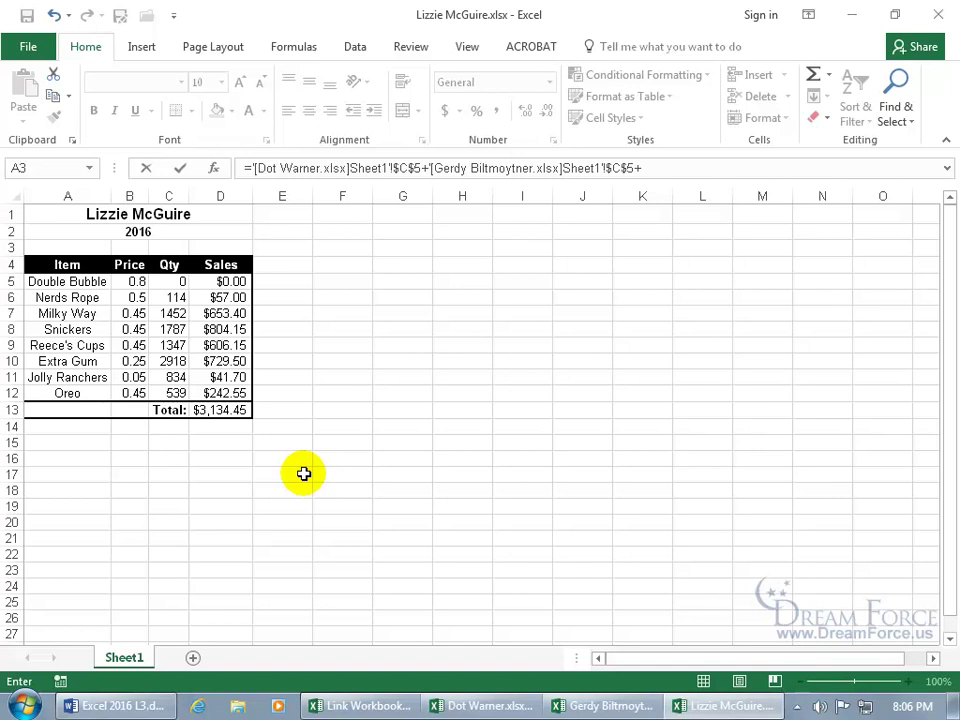
{"action": "left_click", "coordinate": [174, 280]}
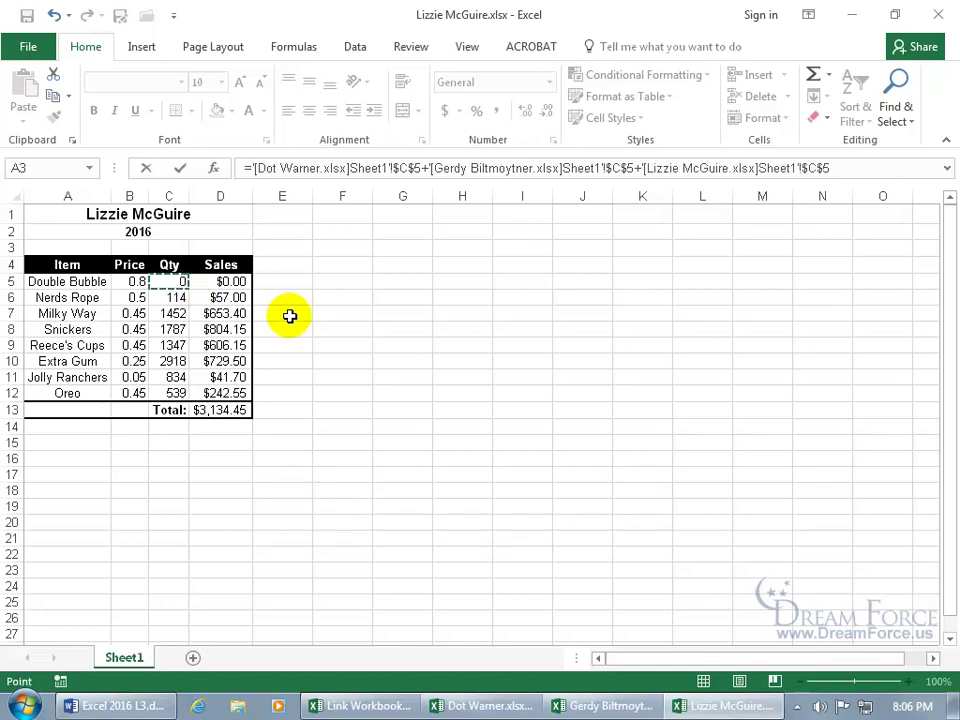
{"action": "key", "text": "Return"}
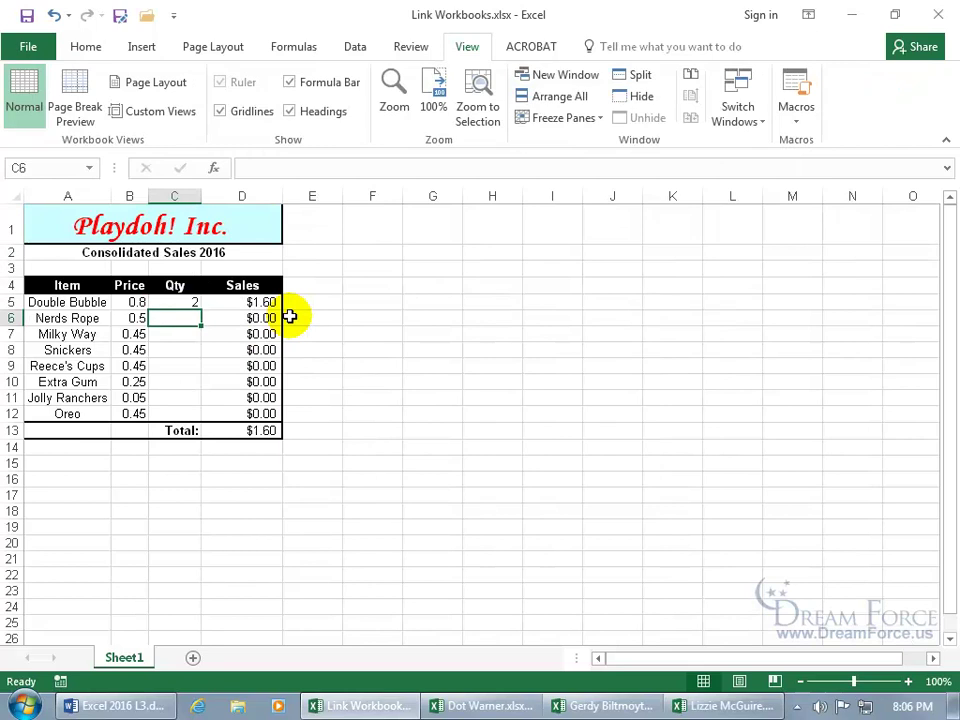
{"action": "left_click", "coordinate": [193, 303]}
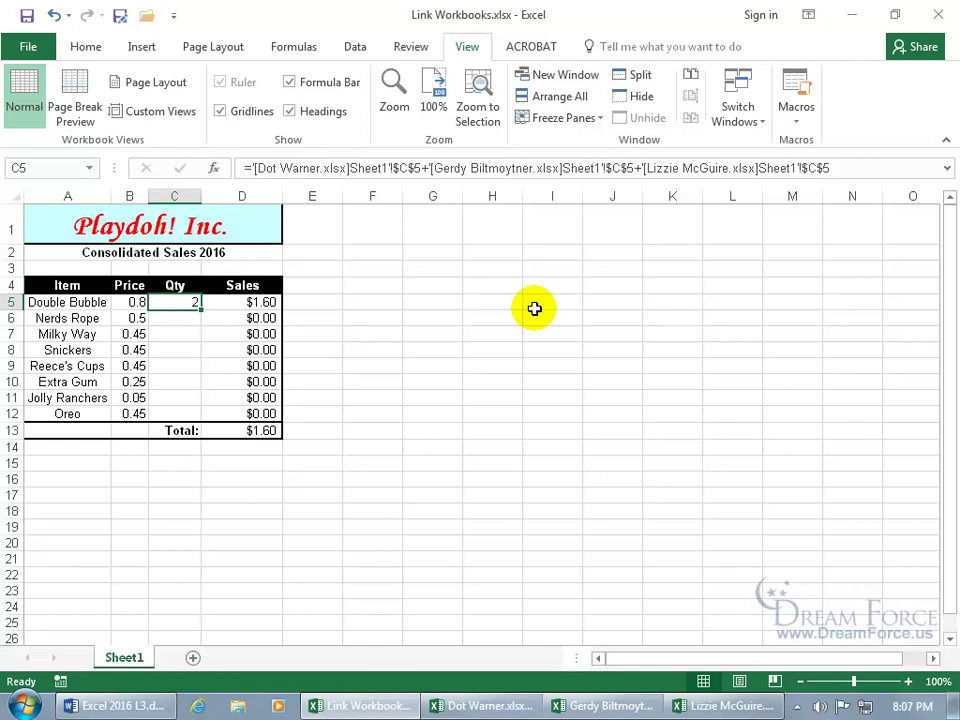
{"action": "left_click", "coordinate": [583, 706]}
{"action": "left_click", "coordinate": [178, 281]}
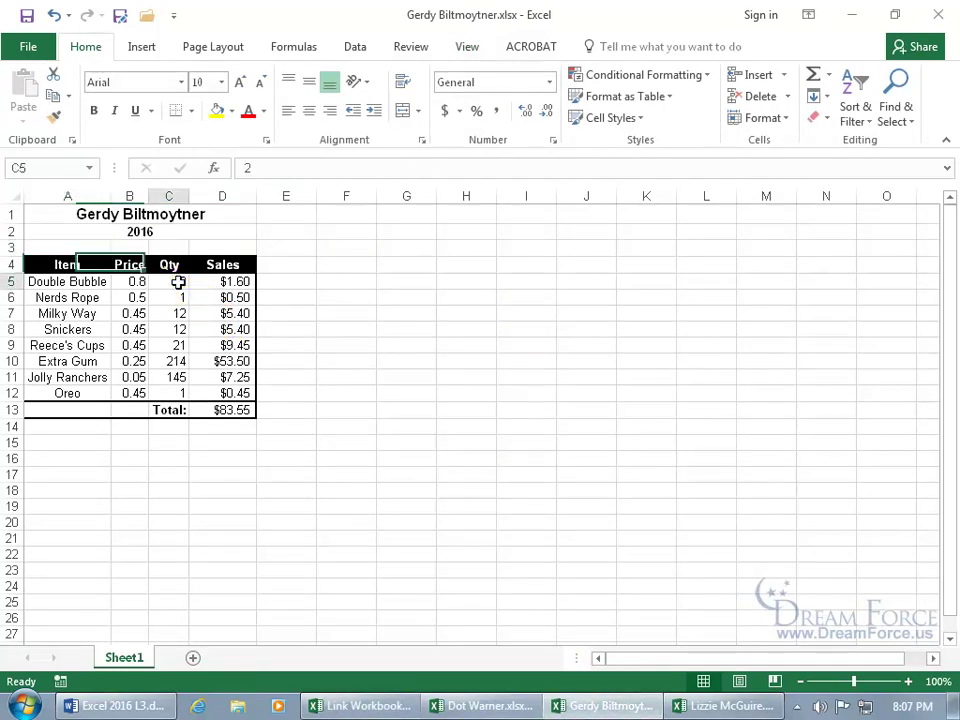
{"action": "type", "text": "3"}
{"action": "key", "text": "Return"}
- Delete the three-workbook formula from the consolidated C5
{"action": "left_click", "coordinate": [345, 710]}
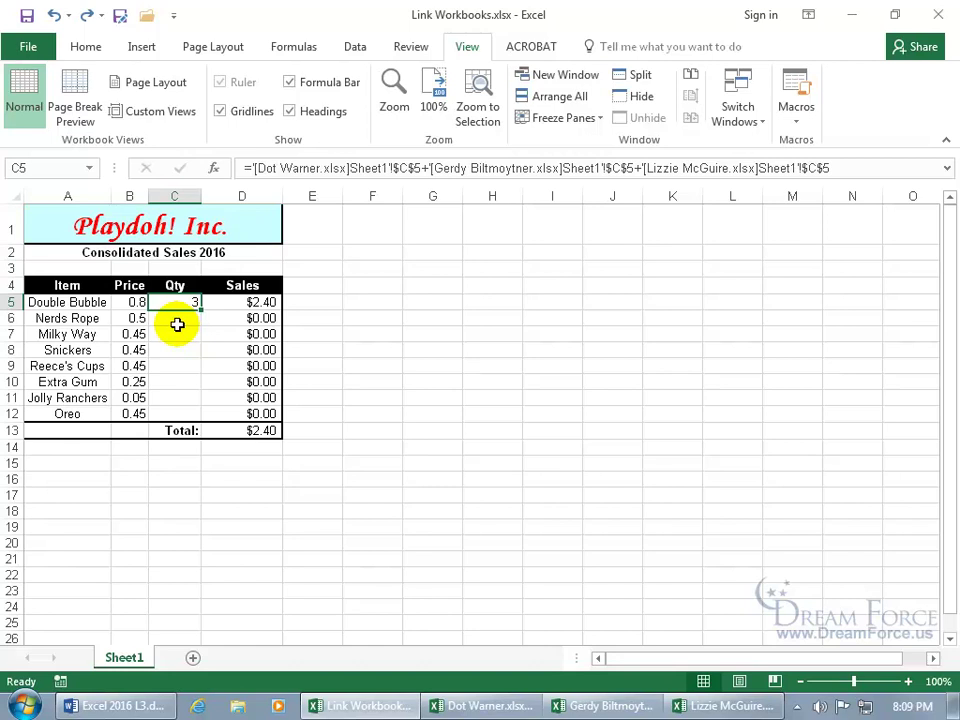
{"action": "key", "text": "Delete"}
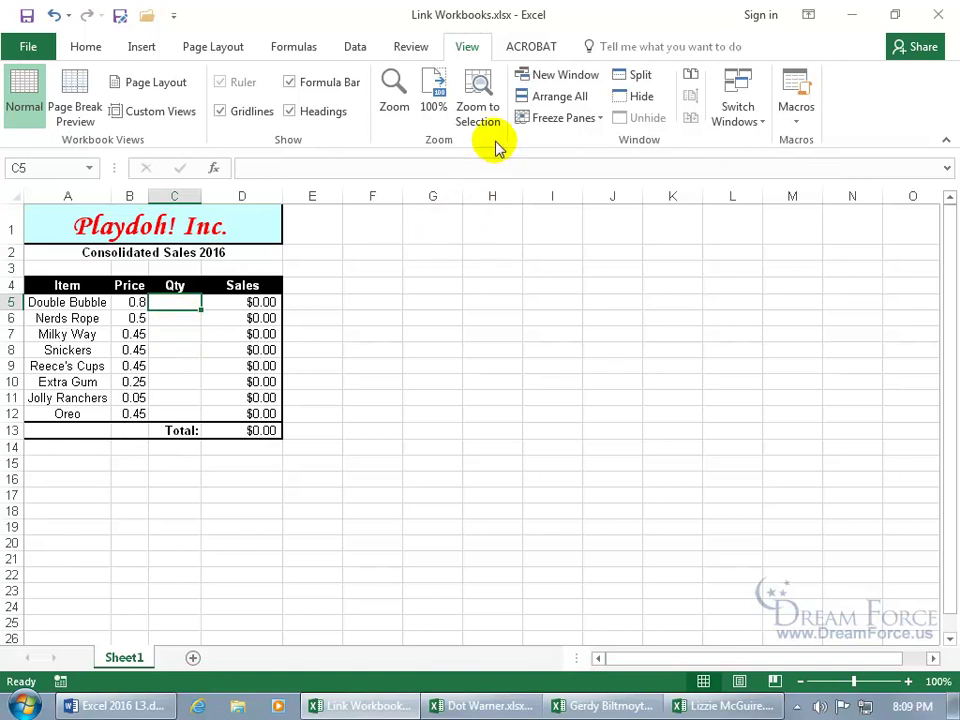
{"action": "left_click", "coordinate": [576, 96]}
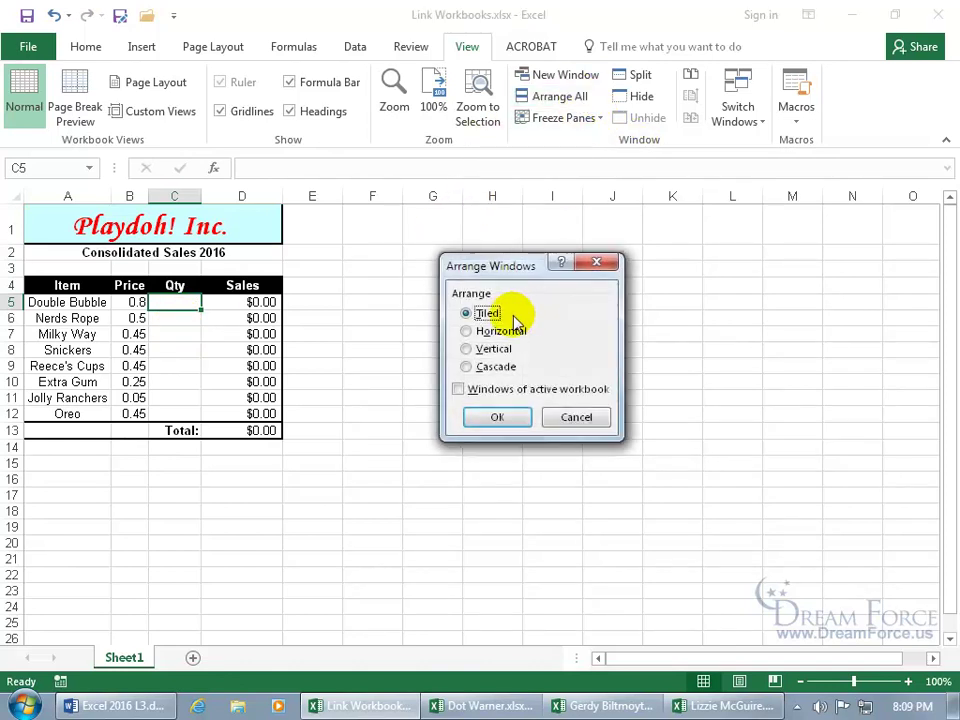
- Tile all four workbook windows and collapse the ribbon
{"action": "left_click", "coordinate": [497, 416]}
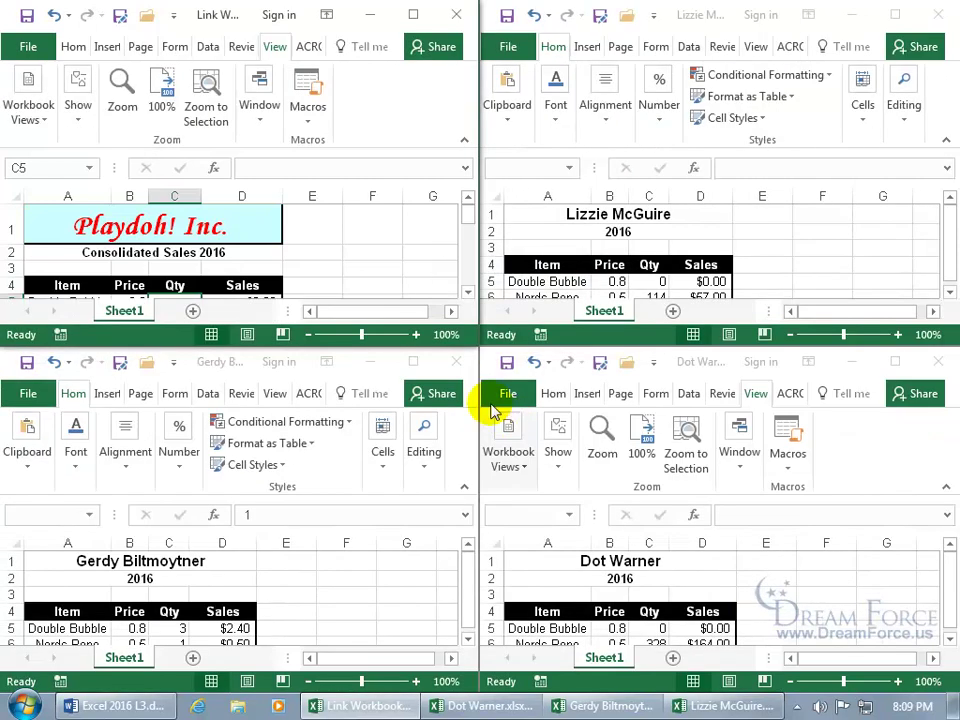
{"action": "left_click_drag", "start_coordinate": [467, 212], "coordinate": [469, 221]}
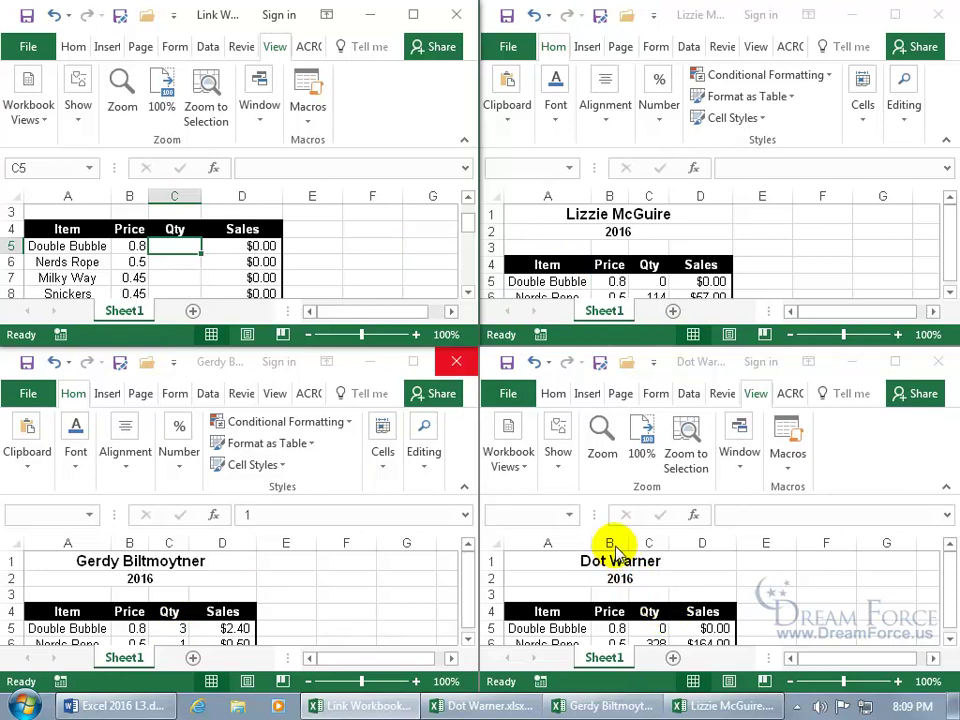
{"action": "double_click", "coordinate": [276, 48]}
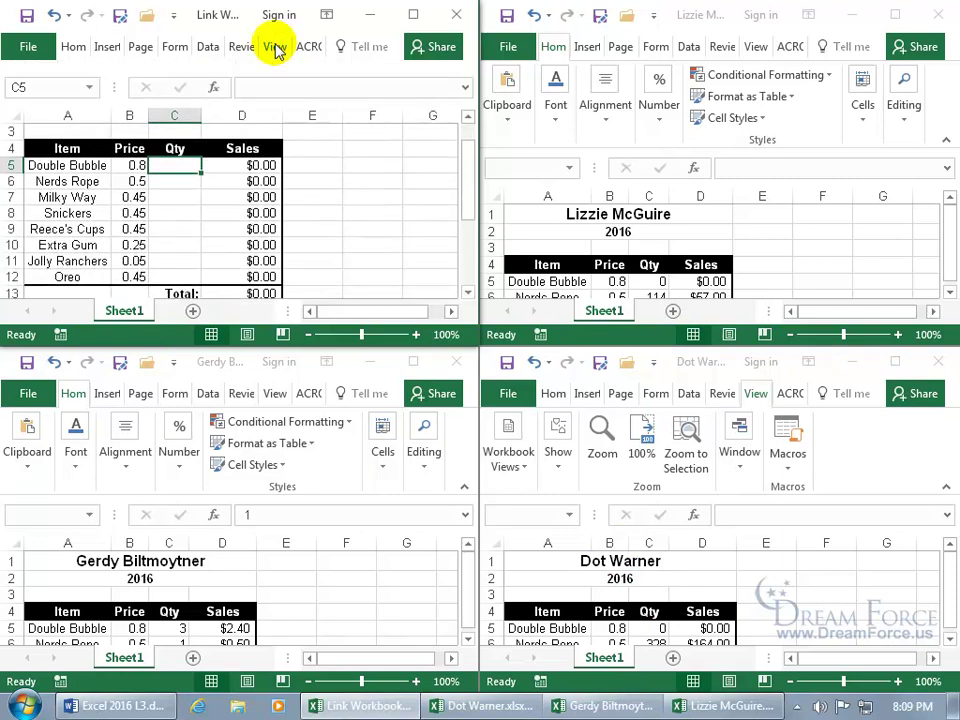
{"action": "left_click_drag", "start_coordinate": [469, 184], "coordinate": [469, 176]}
- Enter C5 as Lizzie McGuire's + Dot Warner's + Gerdy Biltmoytner's C5, then maximize Link Workbooks
{"action": "type", "text": "="}
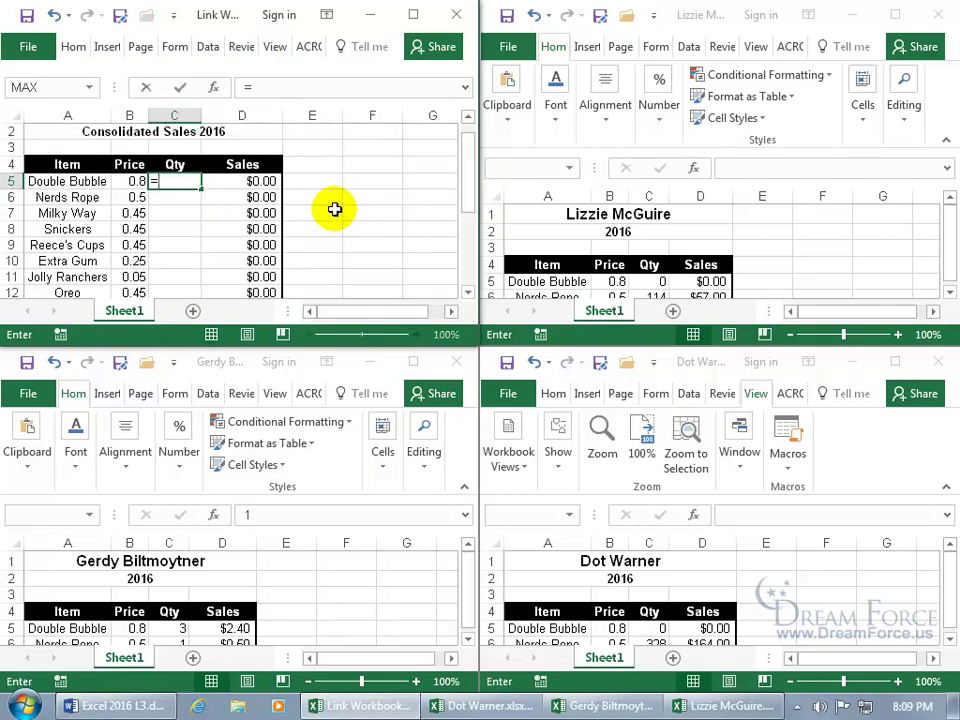
{"action": "left_click", "coordinate": [649, 281]}
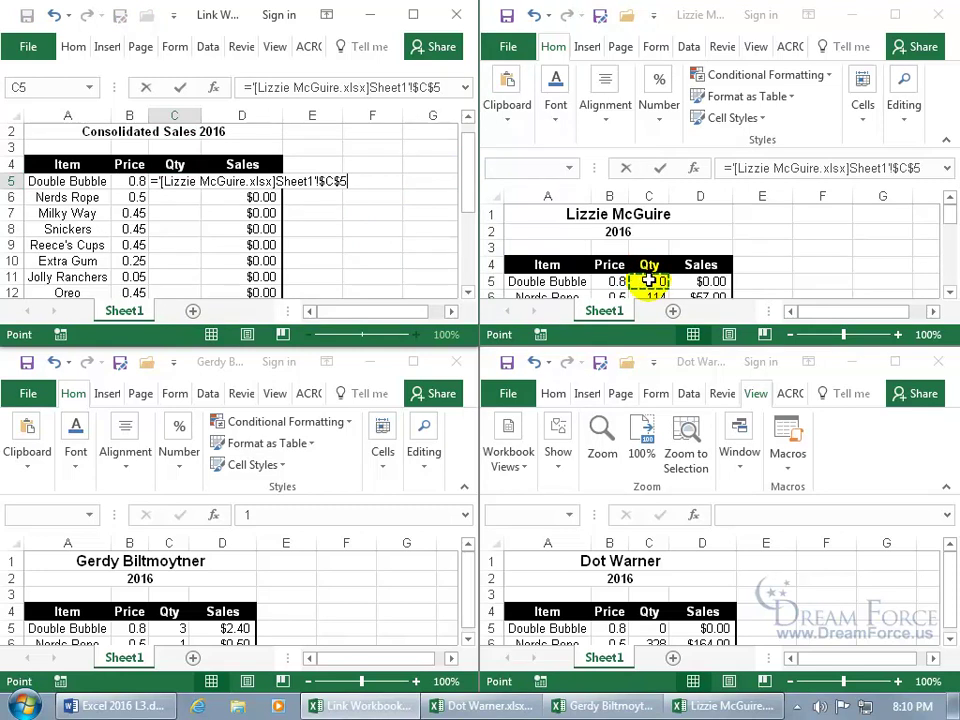
{"action": "type", "text": "+"}
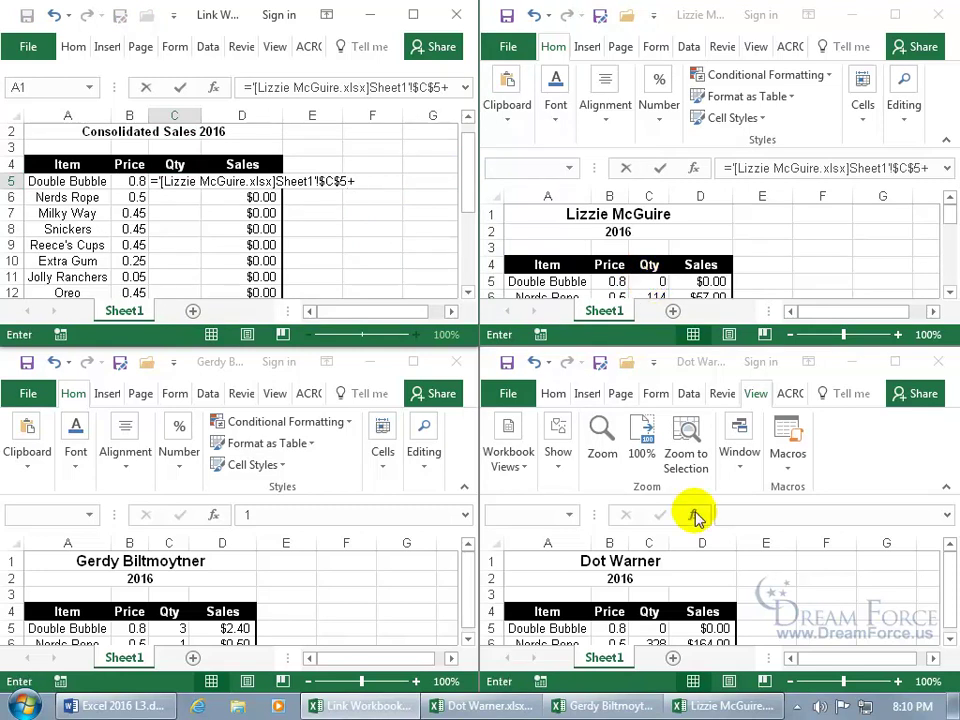
{"action": "left_click", "coordinate": [657, 626]}
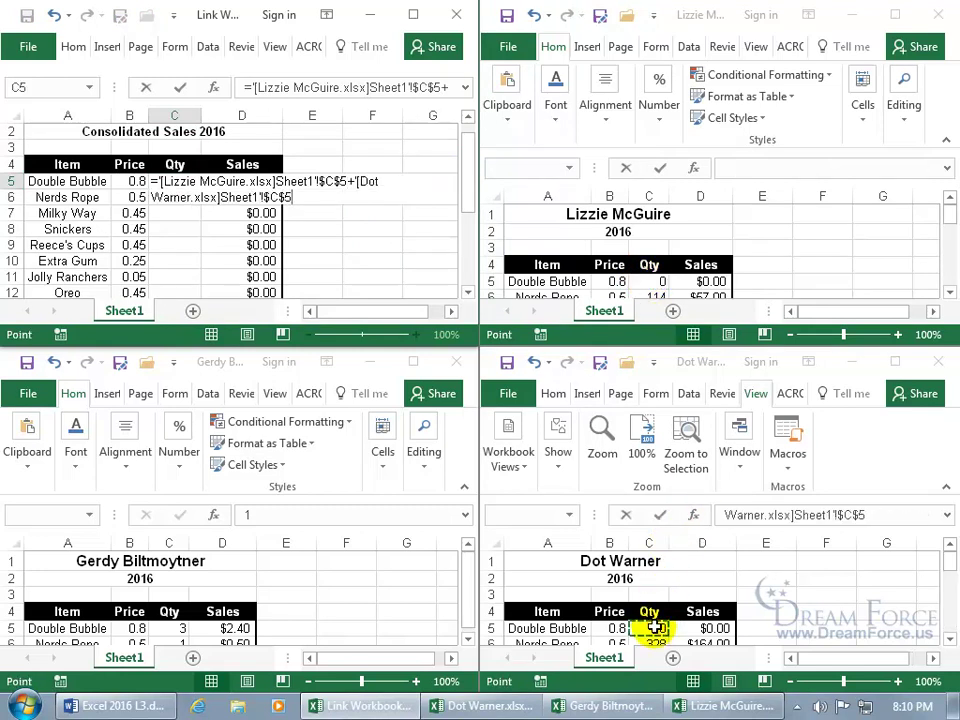
{"action": "type", "text": "+"}
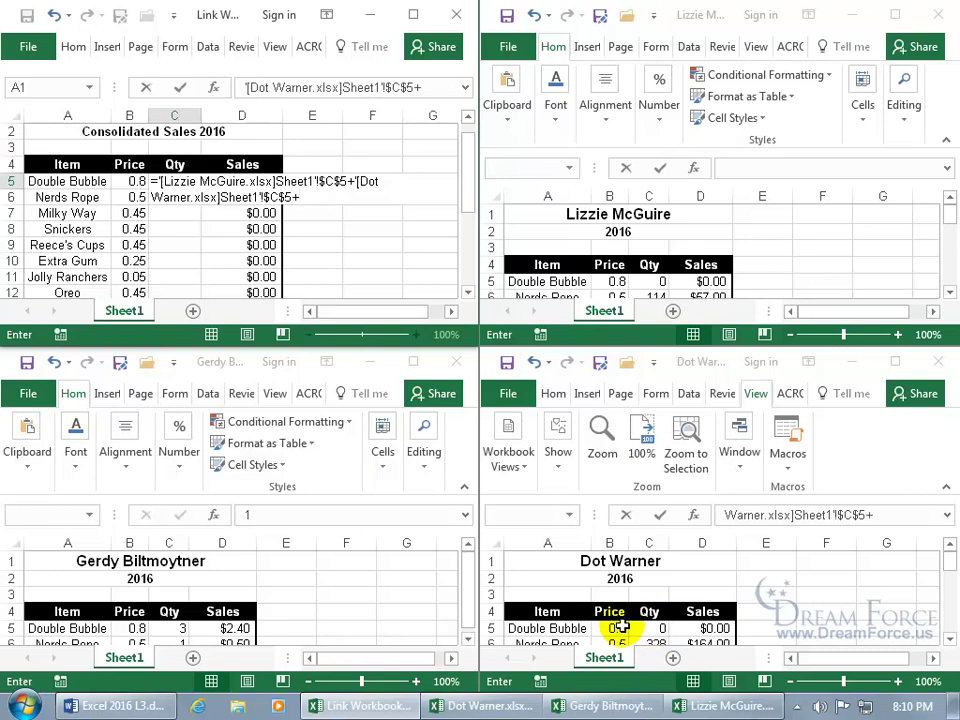
{"action": "left_click", "coordinate": [172, 630]}
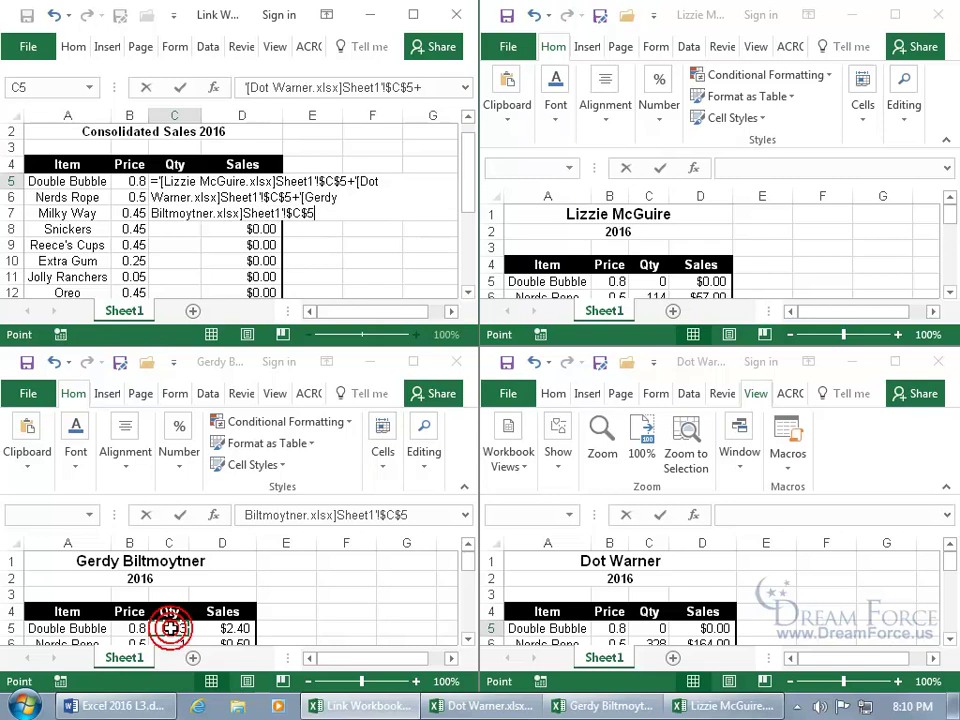
{"action": "key", "text": "Return"}
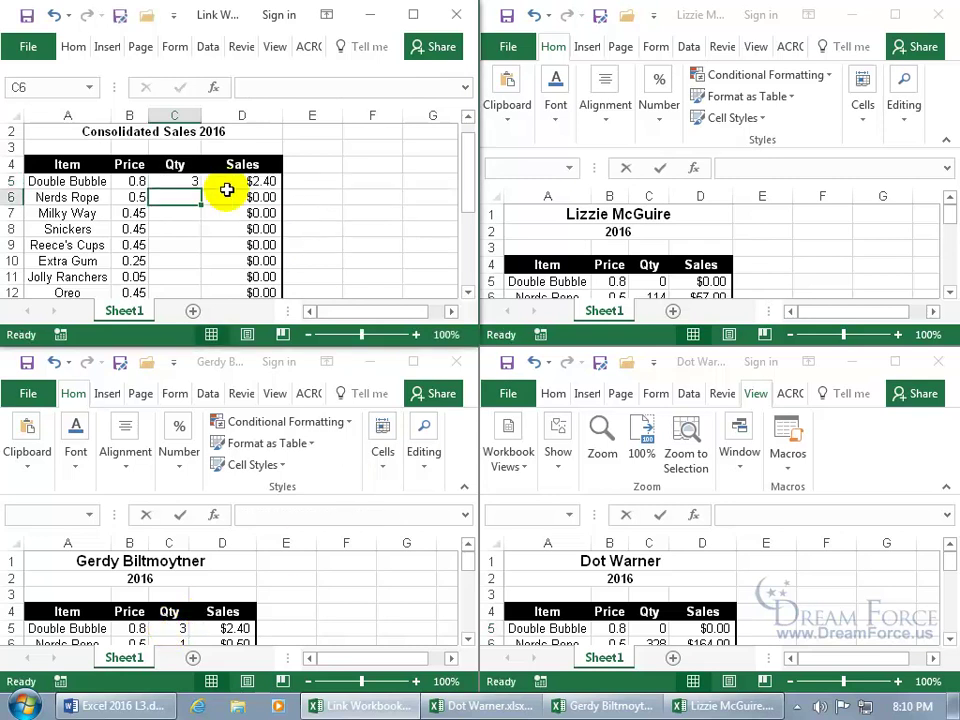
{"action": "left_click", "coordinate": [413, 15]}
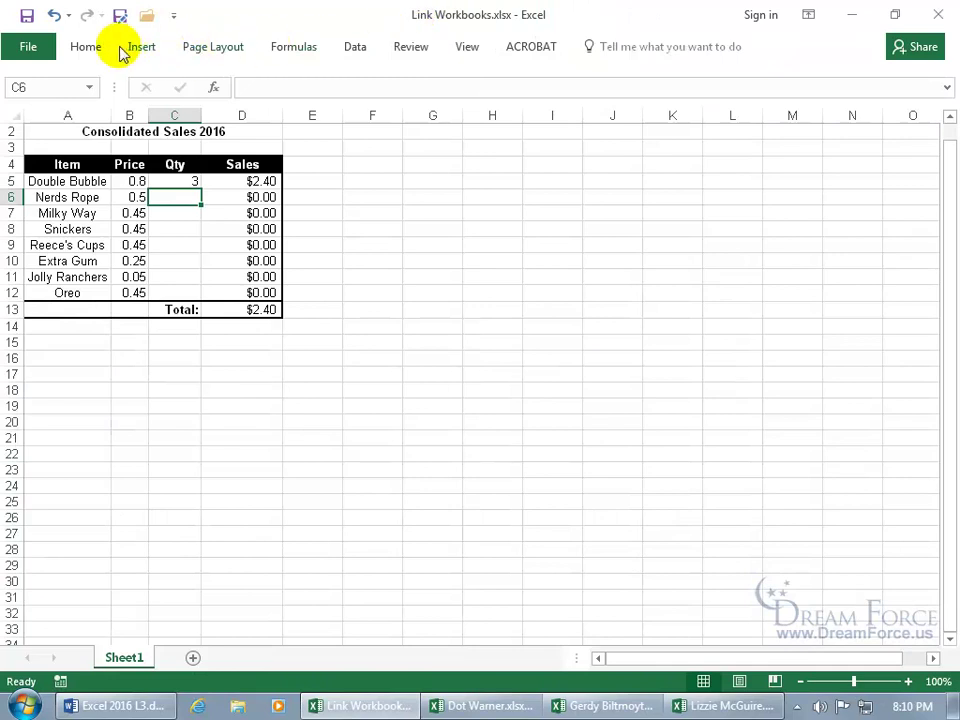
- Restore the ribbon and start an AVERAGE formula in C6 with Dot Warner's Nerds Rope Qty
{"action": "left_click", "coordinate": [86, 47]}
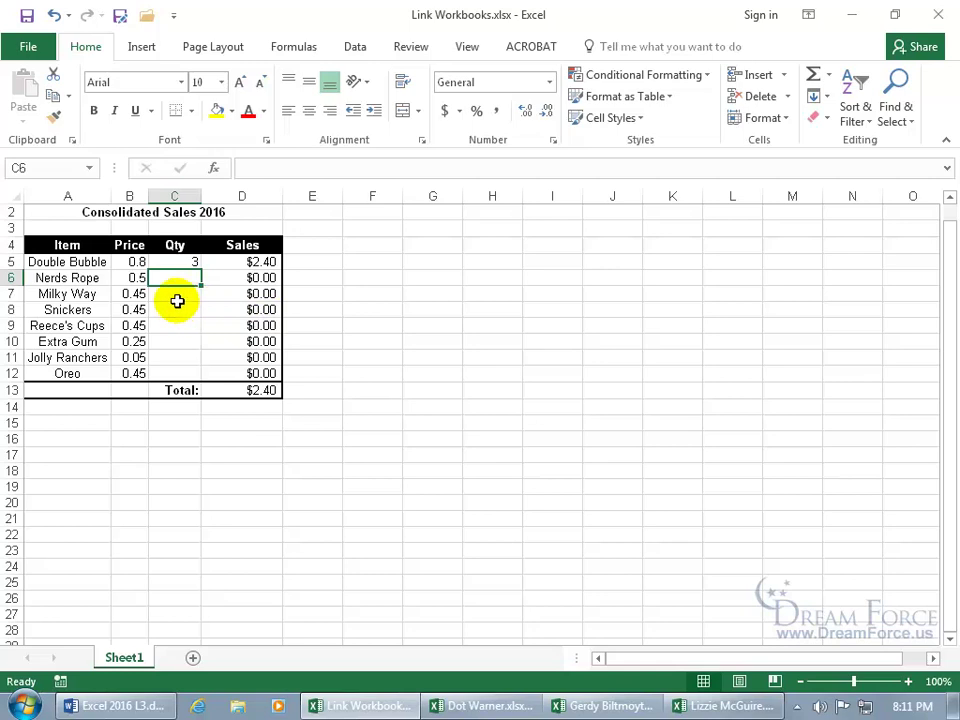
{"action": "type", "text": "=aver"}
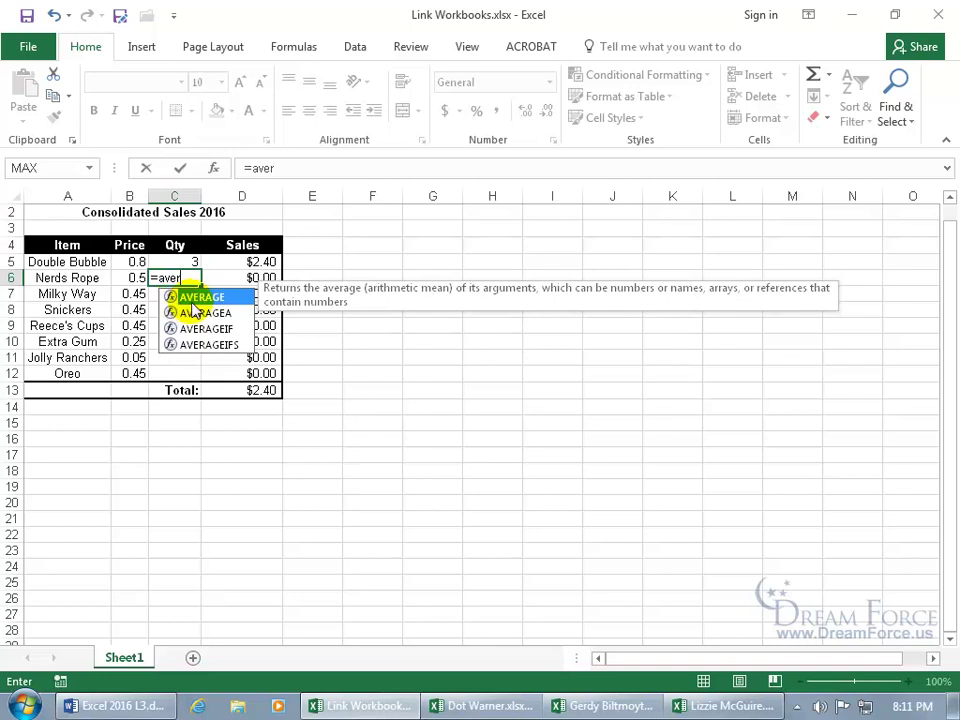
{"action": "double_click", "coordinate": [191, 298]}
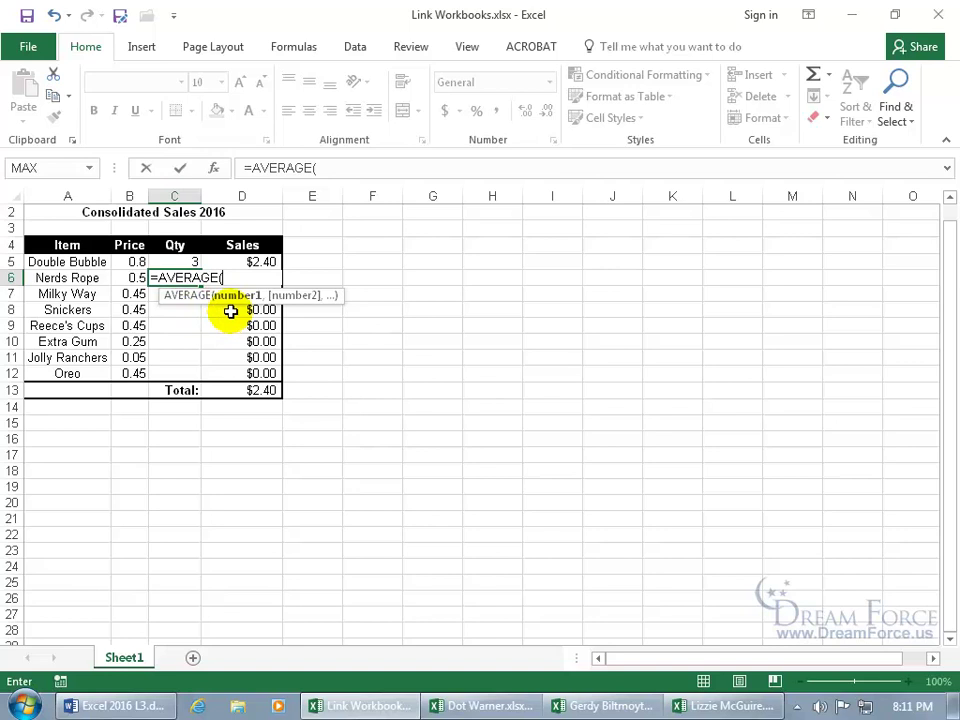
{"action": "left_click", "coordinate": [491, 706]}
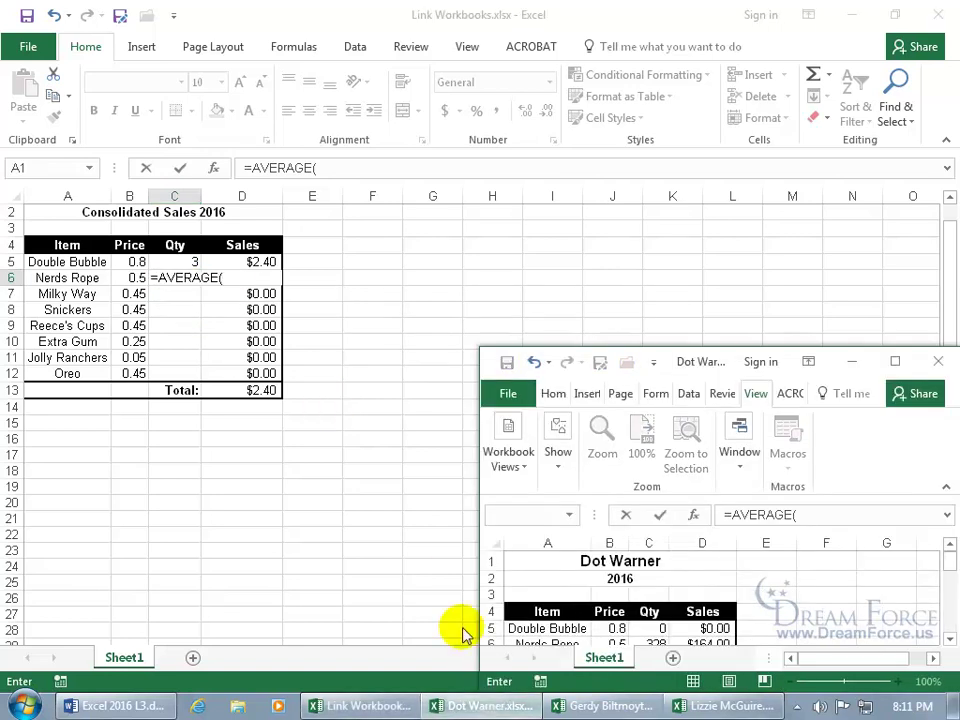
{"action": "mouse_move", "coordinate": [949, 561]}
{"action": "left_mouse_down"}
{"action": "mouse_move", "coordinate": [955, 573]}
{"action": "mouse_move", "coordinate": [945, 568]}
{"action": "left_mouse_up"}
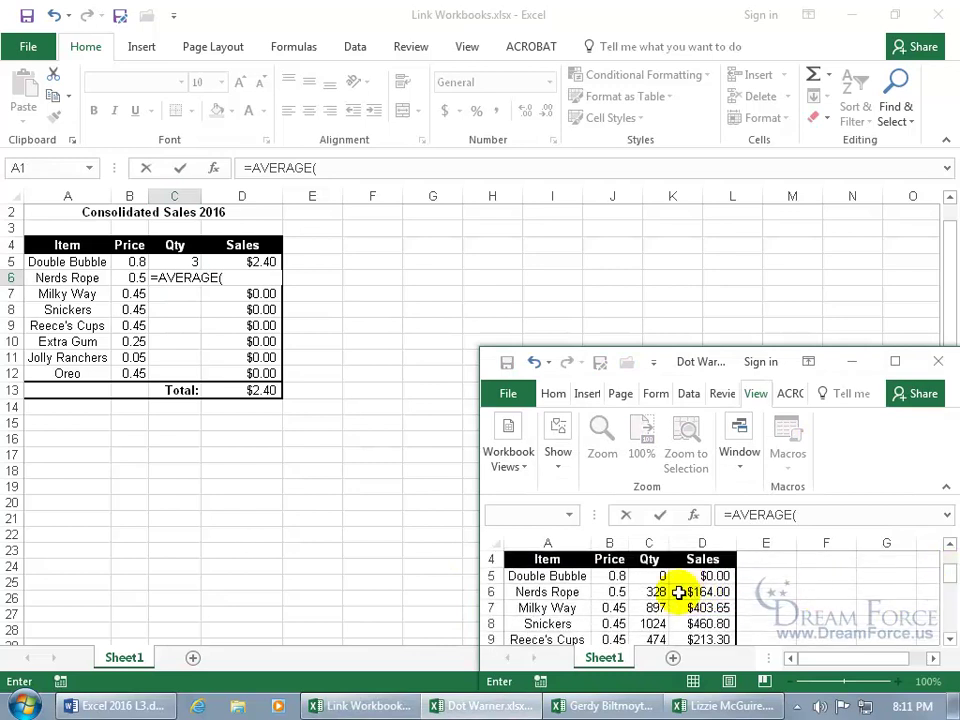
{"action": "left_click", "coordinate": [656, 592]}
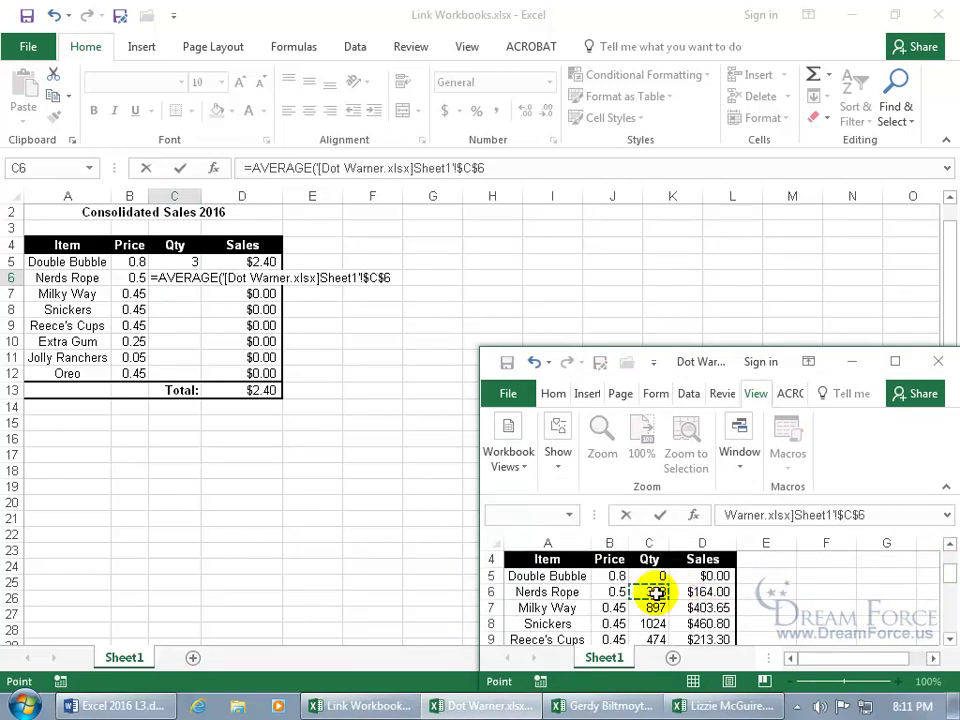
{"action": "type", "text": ","}
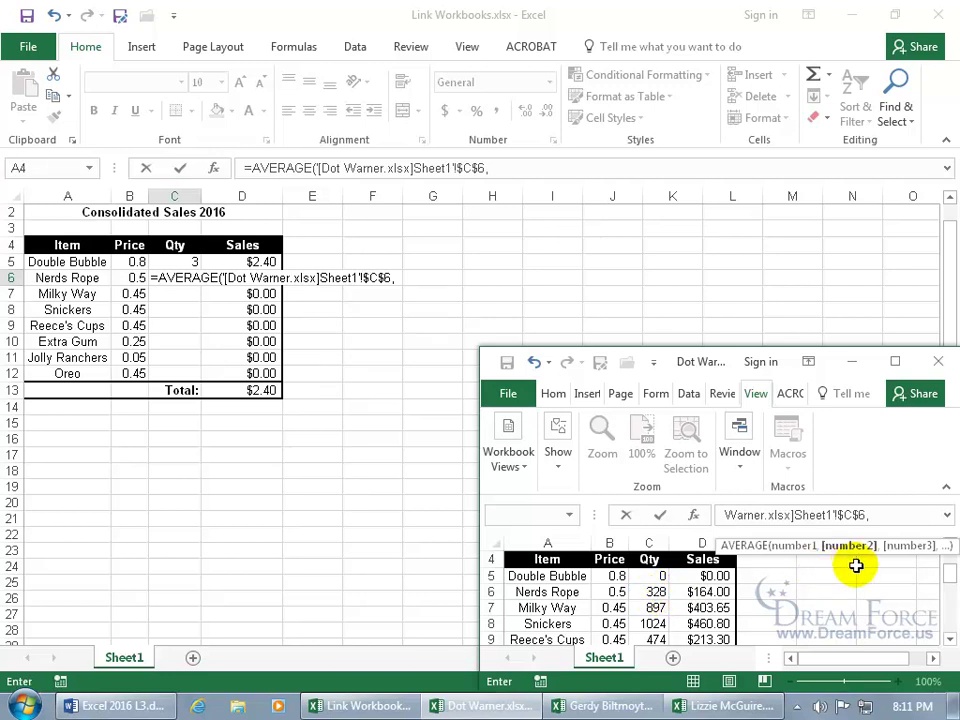
- Add the other two salesperson workbooks' C6 quantities to the average and commit it
{"action": "left_click", "coordinate": [618, 706]}
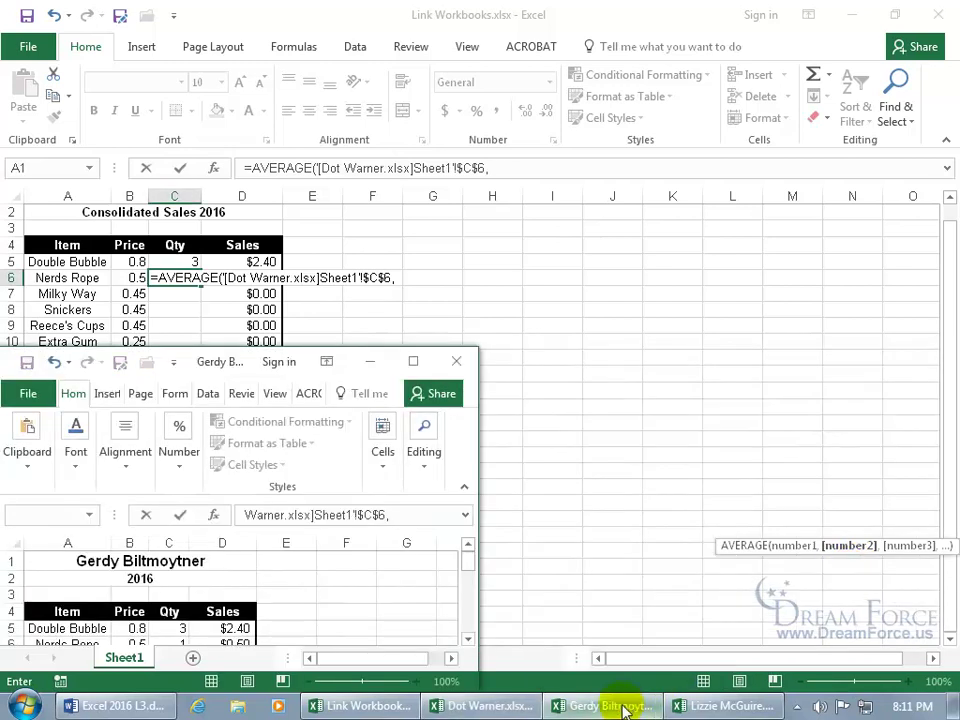
{"action": "left_click", "coordinate": [467, 638]}
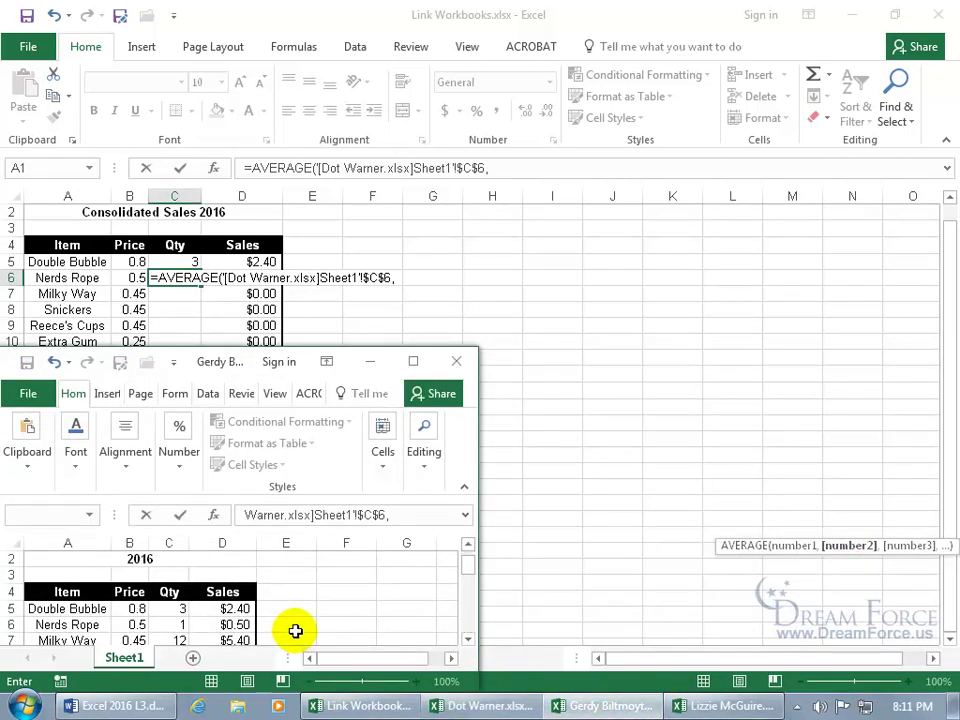
{"action": "left_click", "coordinate": [170, 624]}
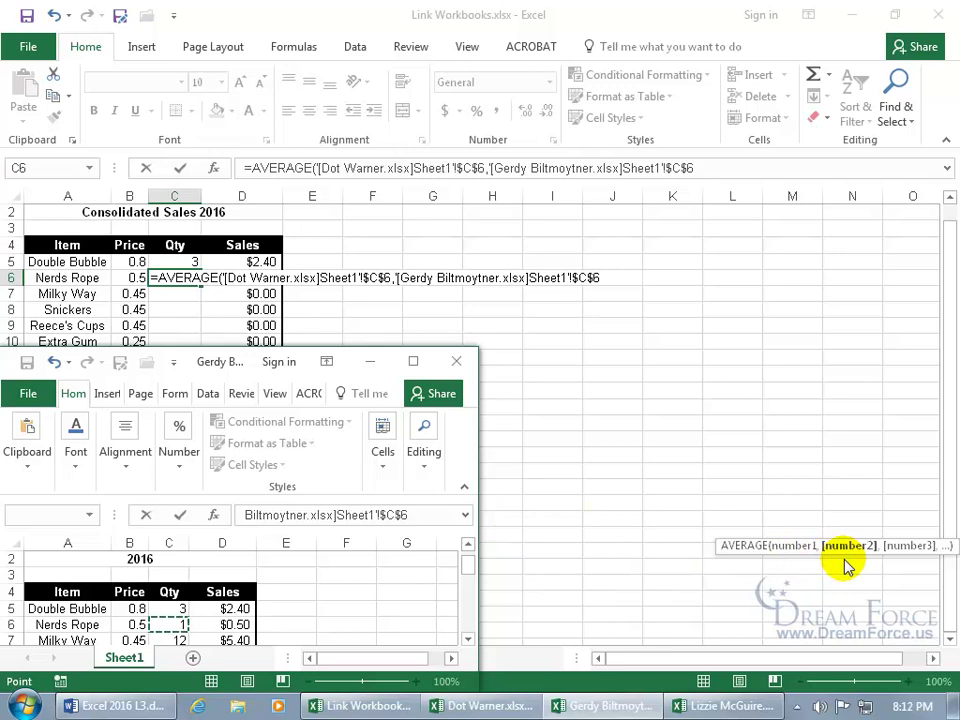
{"action": "type", "text": ","}
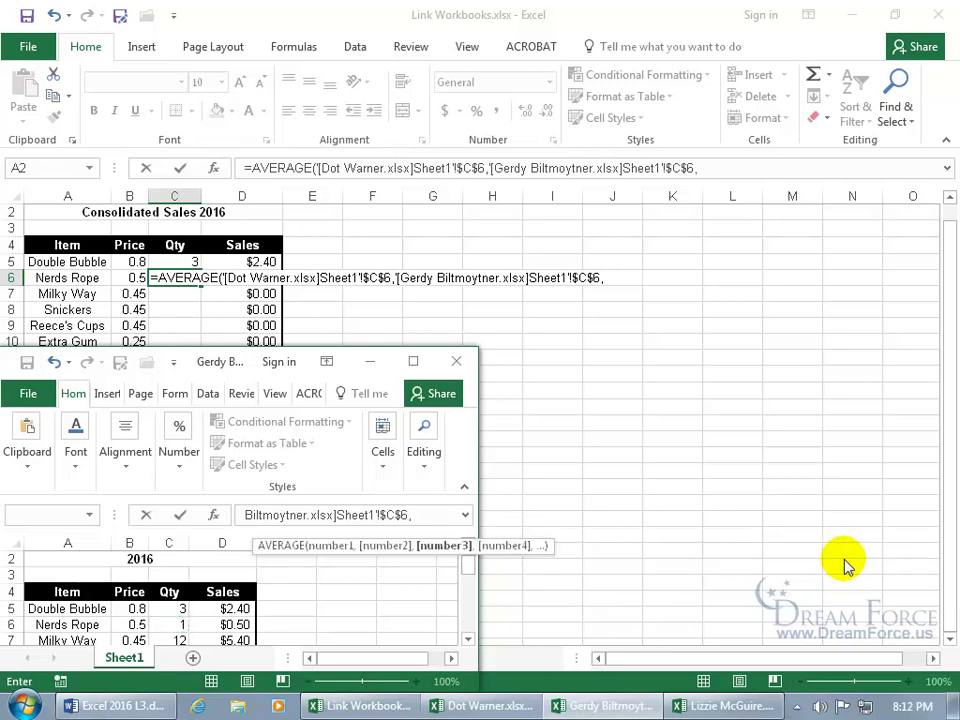
{"action": "left_click", "coordinate": [722, 706]}
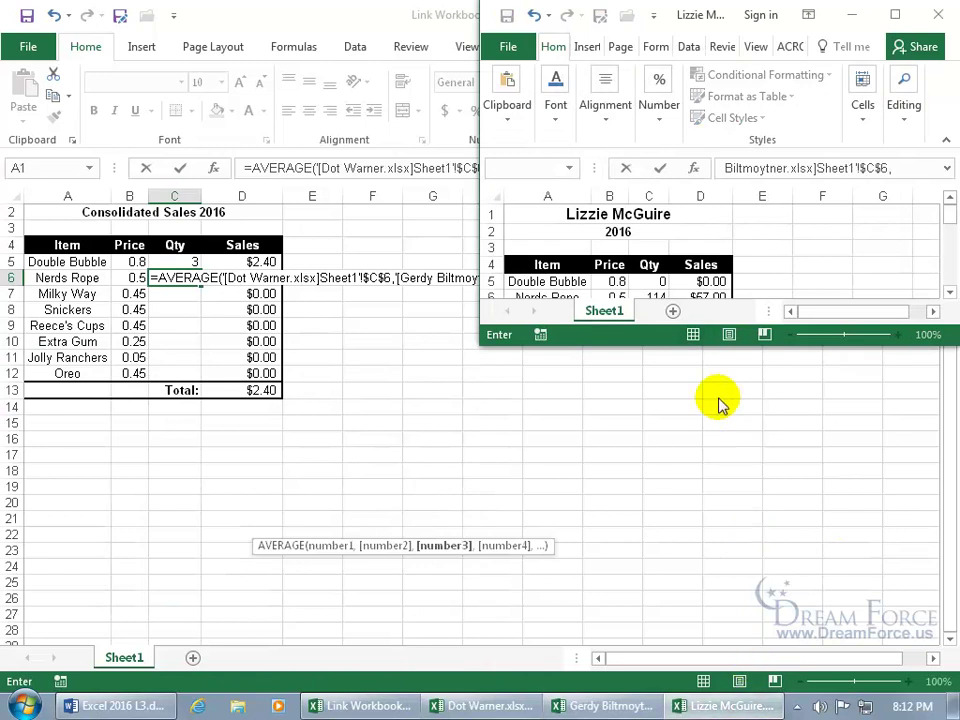
{"action": "left_click", "coordinate": [948, 292]}
{"action": "left_click", "coordinate": [661, 281]}
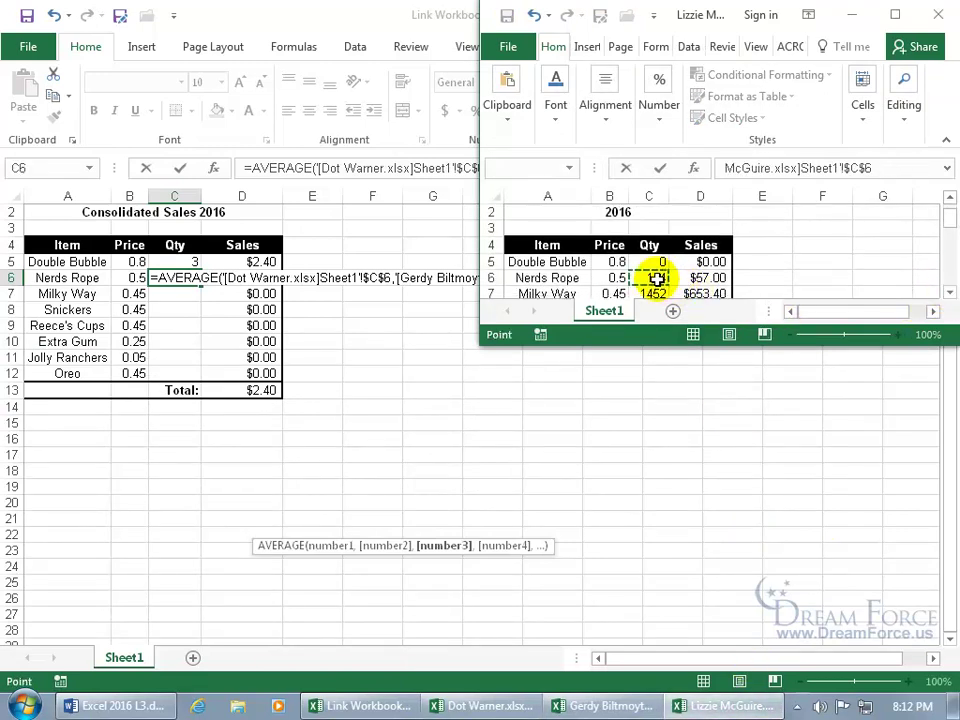
{"action": "key", "text": "Return"}
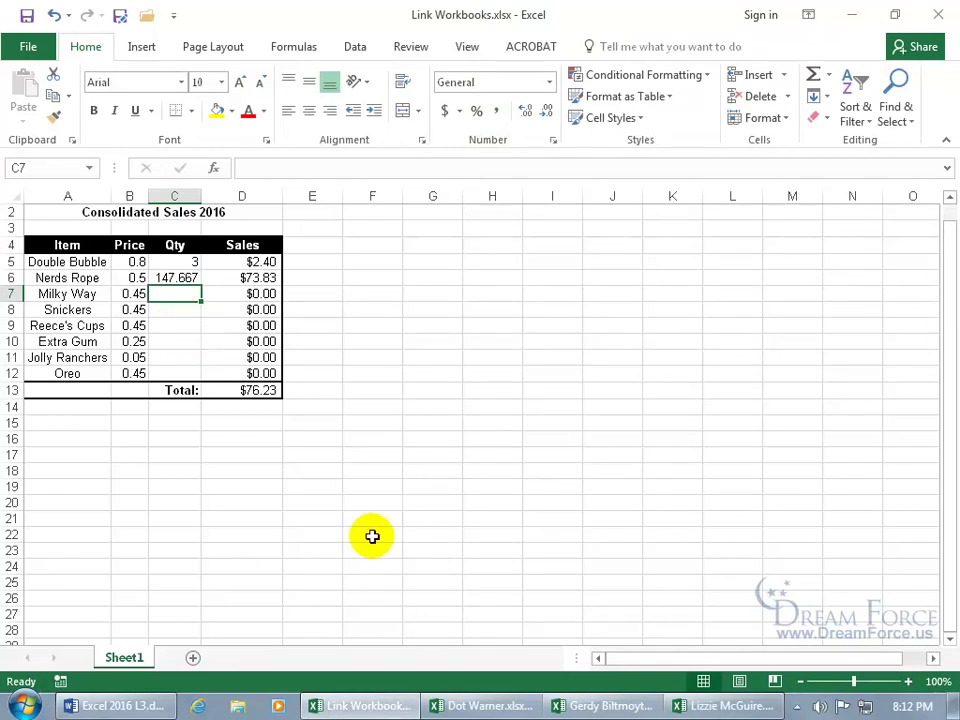
- Change Dot Warner's Nerds Rope quantity from 328 to 10000
{"action": "left_click", "coordinate": [465, 708]}
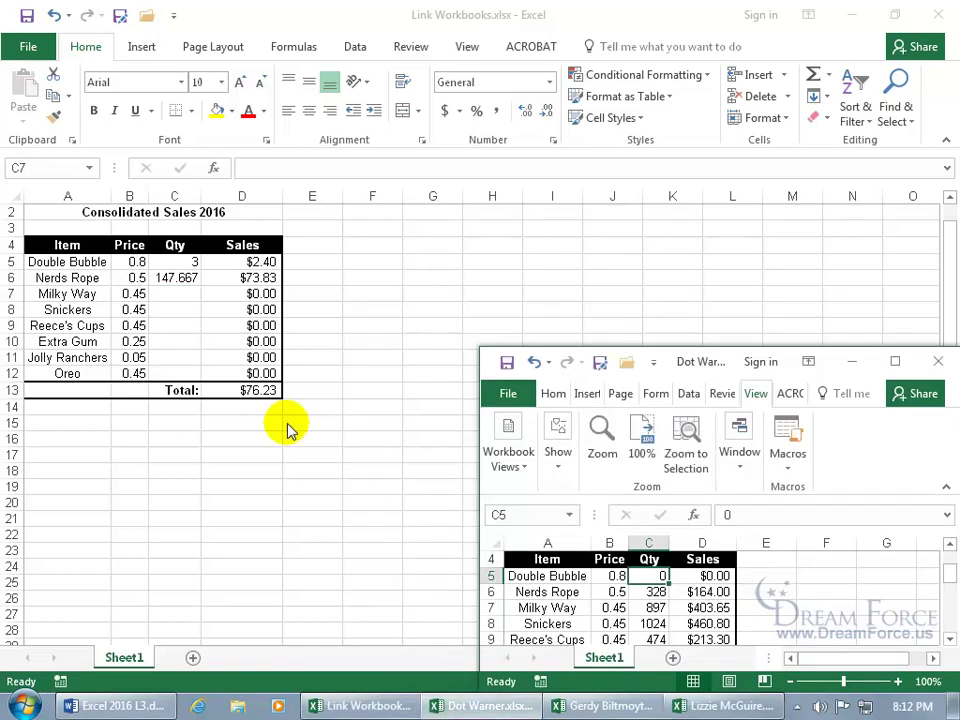
{"action": "left_click", "coordinate": [655, 591]}
{"action": "type", "text": "10"}
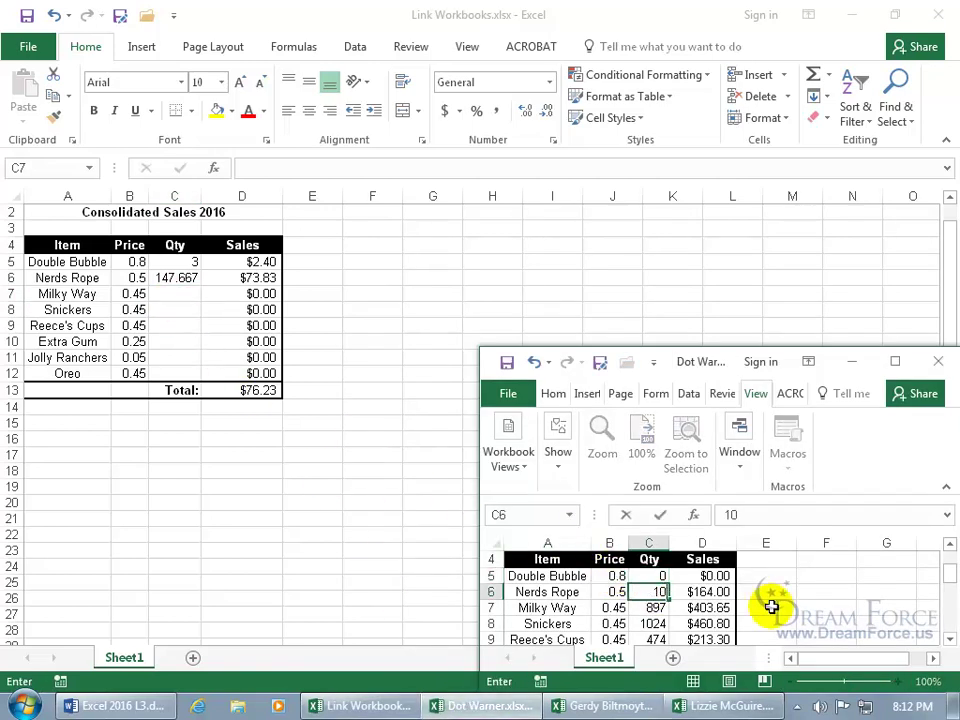
{"action": "type", "text": "000"}
{"action": "key", "text": "Return"}
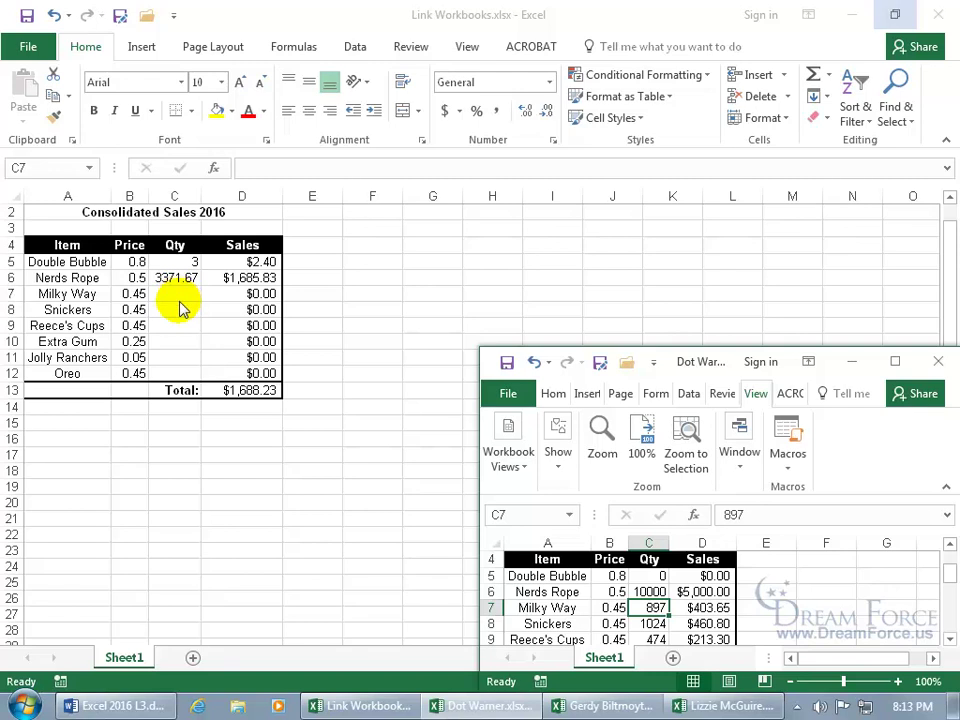
- Close Dot Warner's workbook saving the changes, then close the consolidated workbook
{"action": "left_click", "coordinate": [938, 362]}
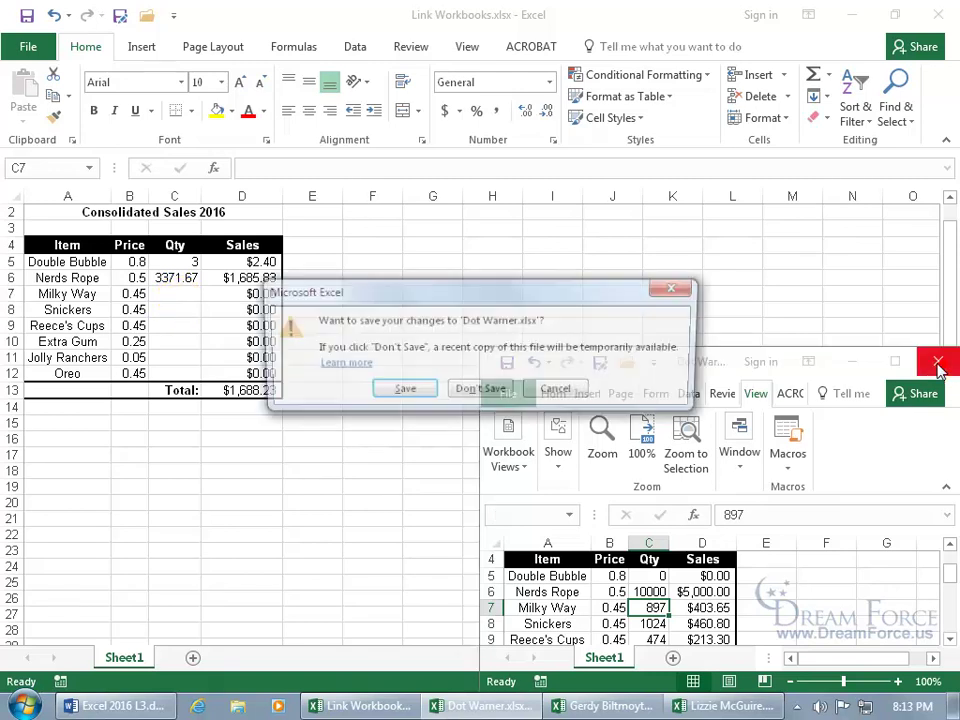
{"action": "left_click", "coordinate": [422, 390]}
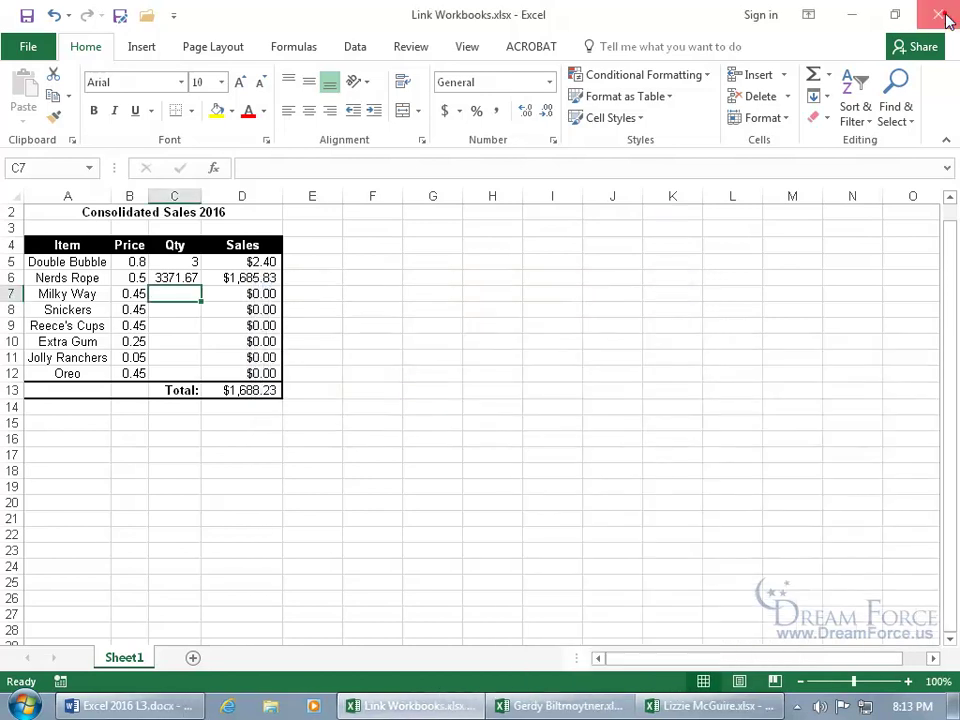
{"action": "left_click", "coordinate": [945, 20]}
- Save and close the consolidated workbook and the remaining salesperson workbooks
{"action": "left_click", "coordinate": [399, 390]}
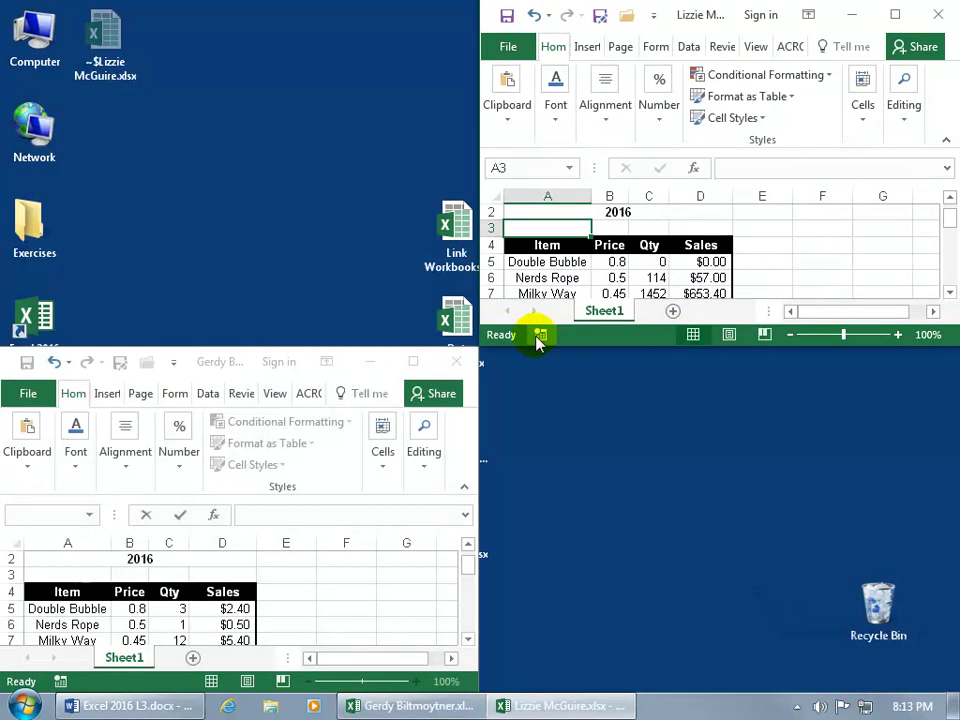
{"action": "left_click", "coordinate": [938, 20]}
{"action": "left_click", "coordinate": [457, 362]}
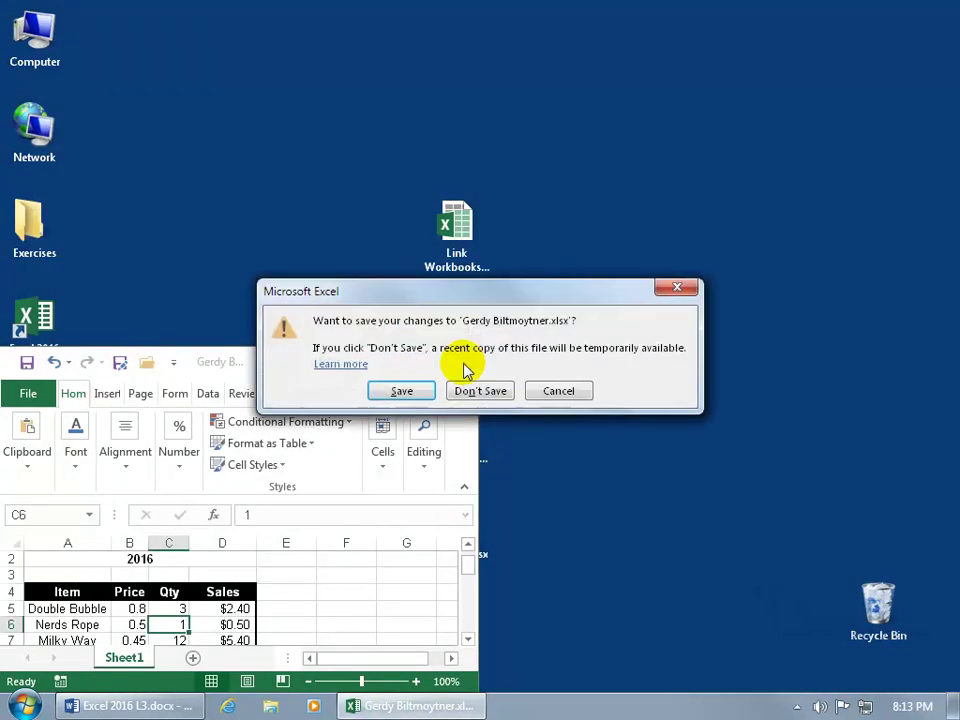
{"action": "left_click", "coordinate": [410, 392]}
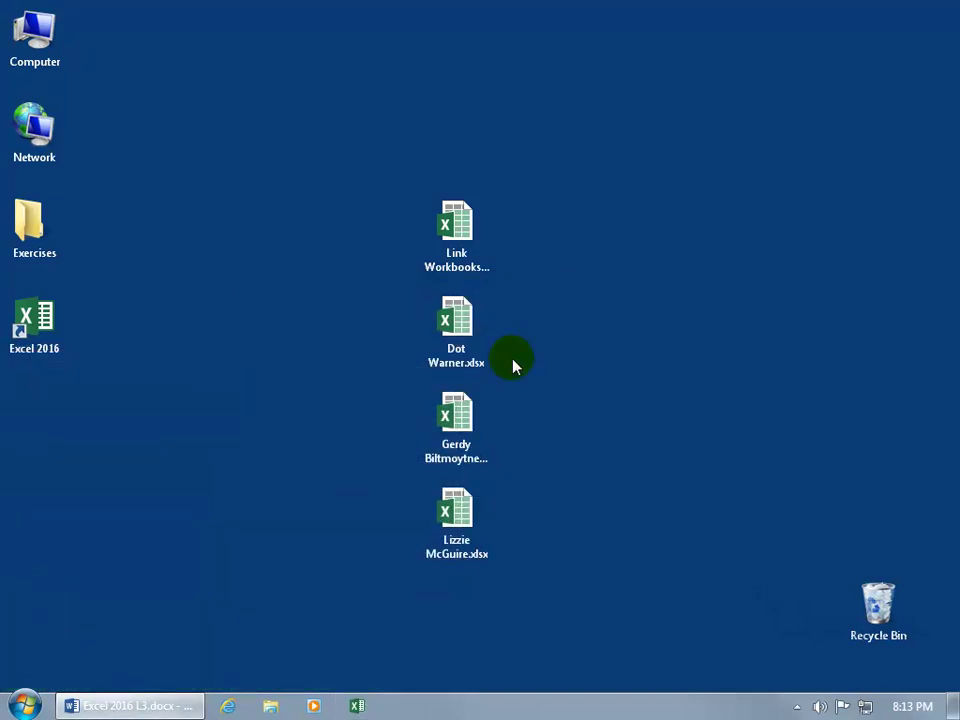
- Reopen Link Workbooks.xlsx from the desktop
{"action": "left_click", "coordinate": [458, 216]}
{"action": "left_click", "coordinate": [462, 316], "text": "ctrl"}
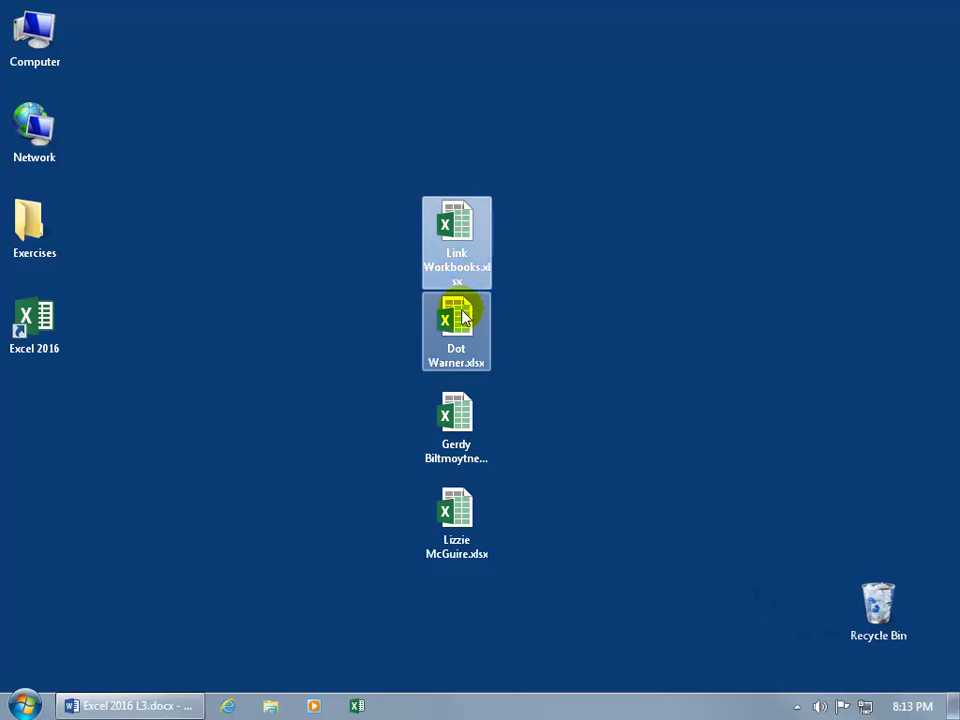
{"action": "left_click", "coordinate": [462, 316], "text": "ctrl"}
{"action": "double_click", "coordinate": [460, 226]}
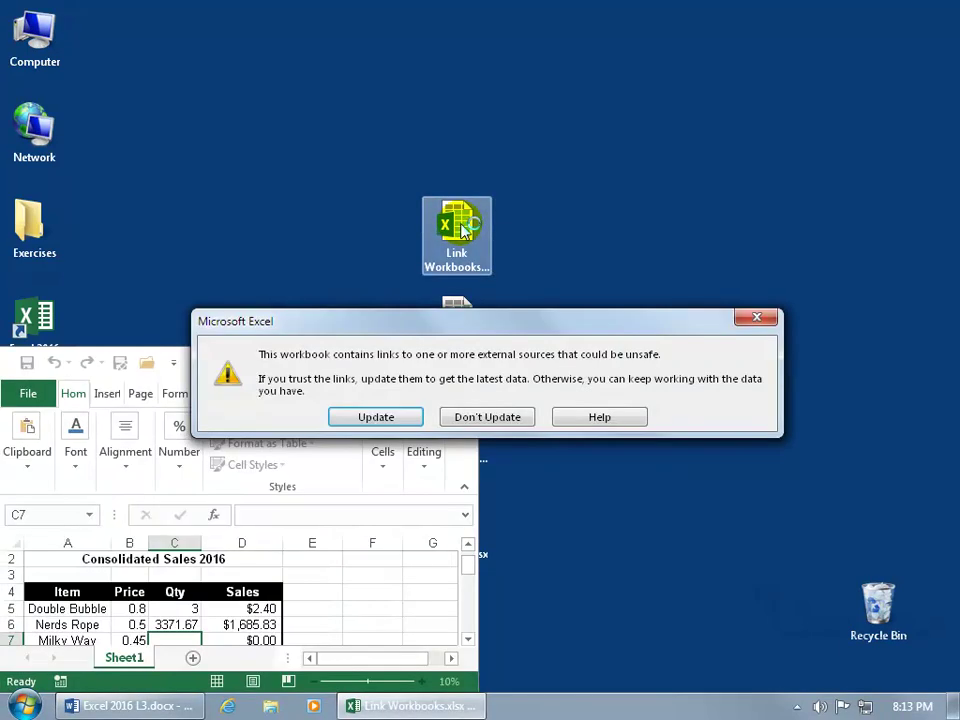
{"action": "left_click", "coordinate": [422, 285]}
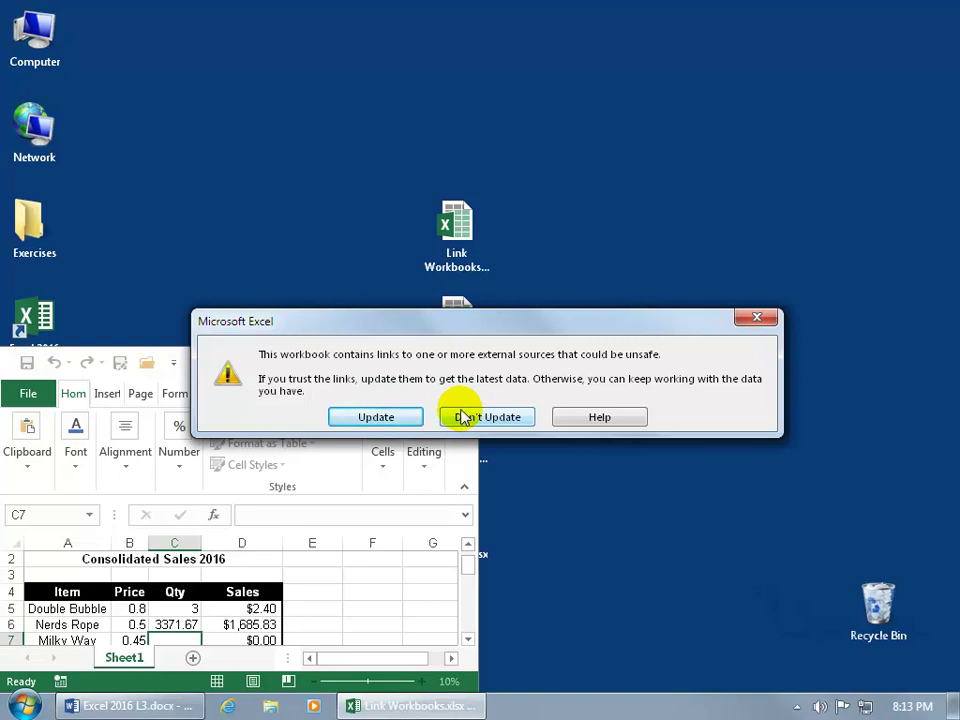
- Update the external links, maximize the window, and show the File Info page
{"action": "left_click", "coordinate": [404, 420]}
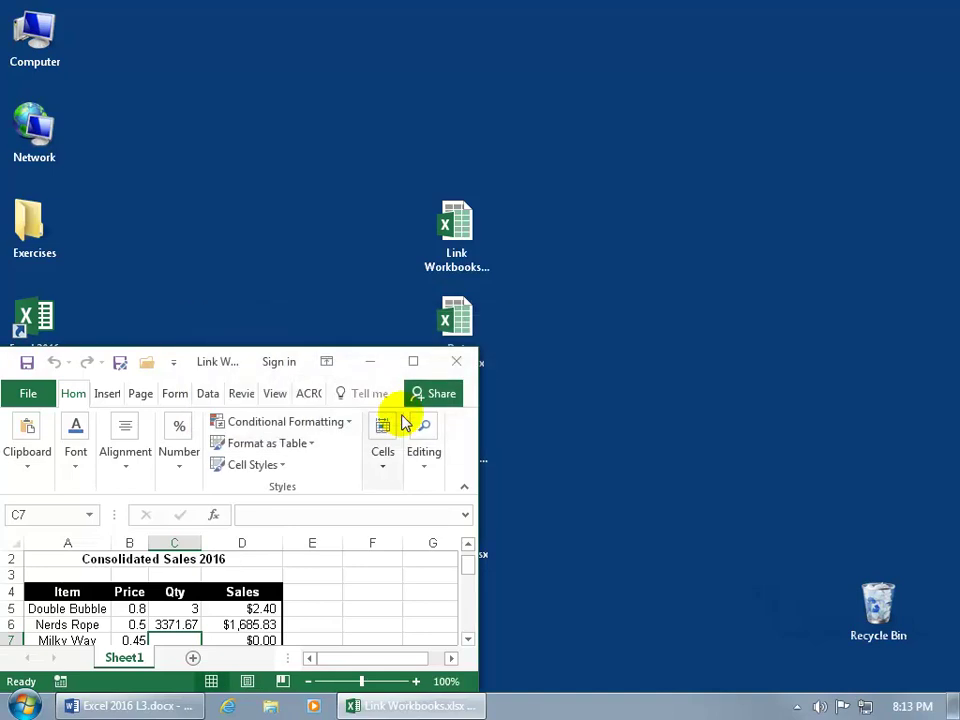
{"action": "left_click", "coordinate": [413, 362]}
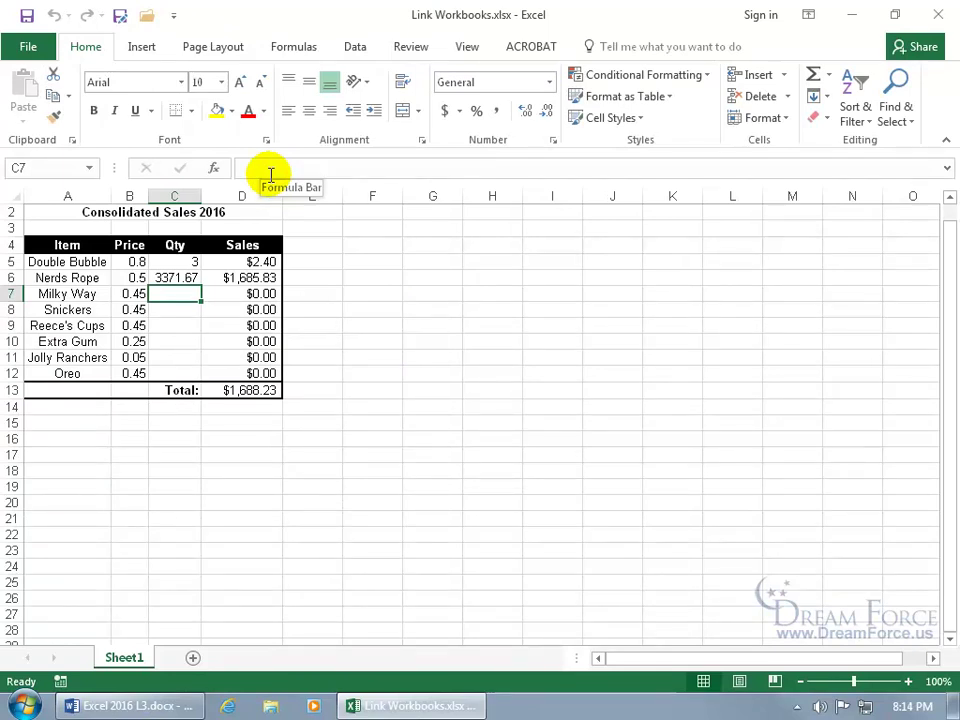
{"action": "left_click", "coordinate": [24, 46]}
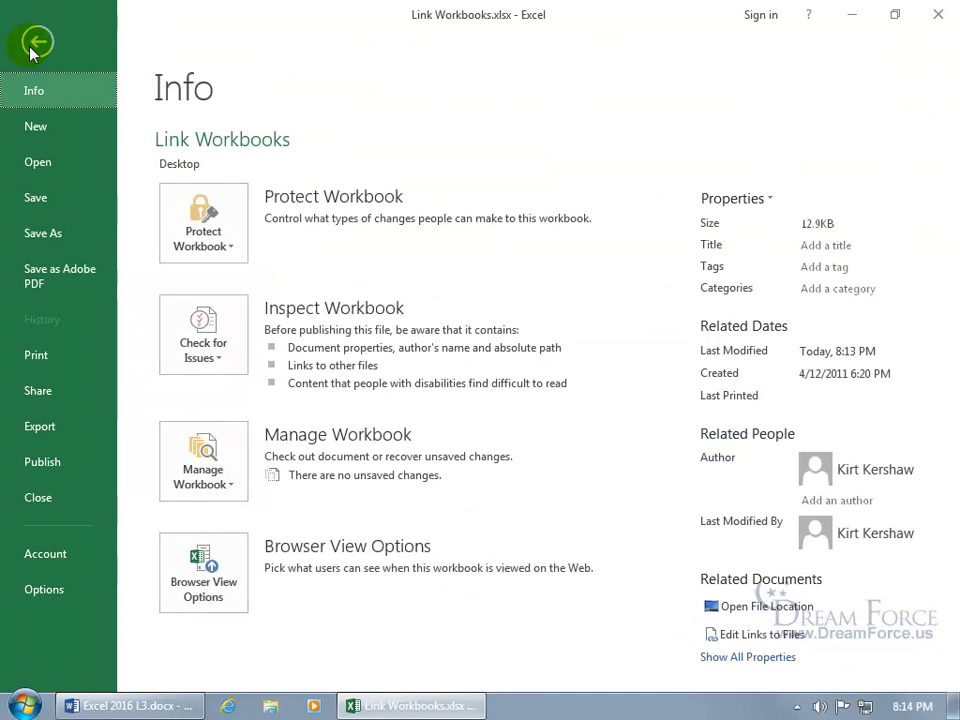
- Review the Trust Center's External Content settings for workbook links, then cancel without changes
{"action": "left_click", "coordinate": [48, 594]}
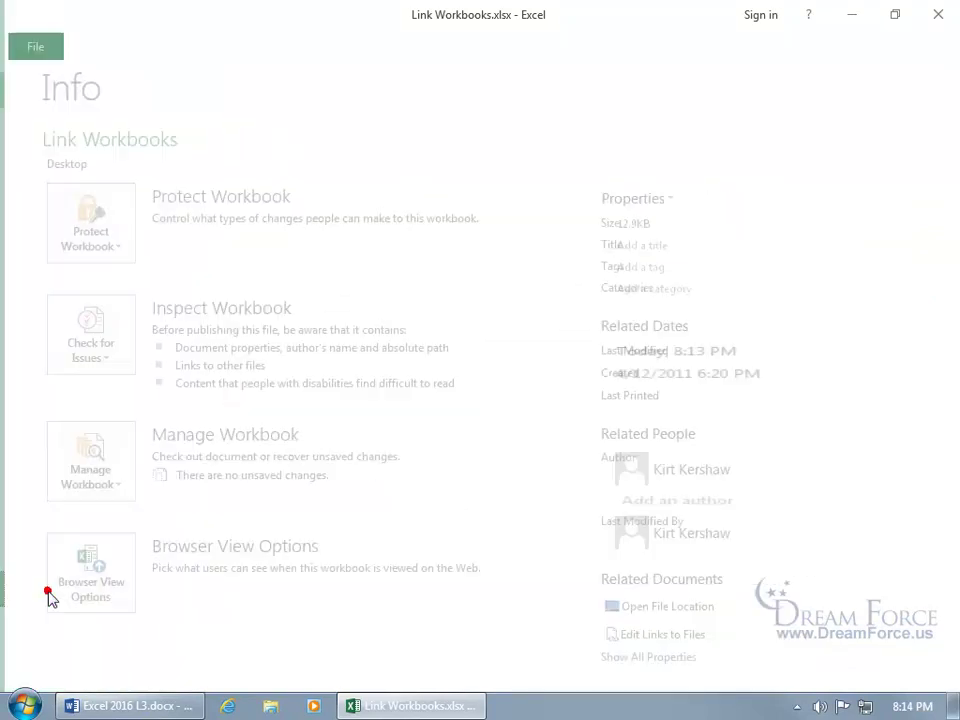
{"action": "left_click", "coordinate": [112, 331]}
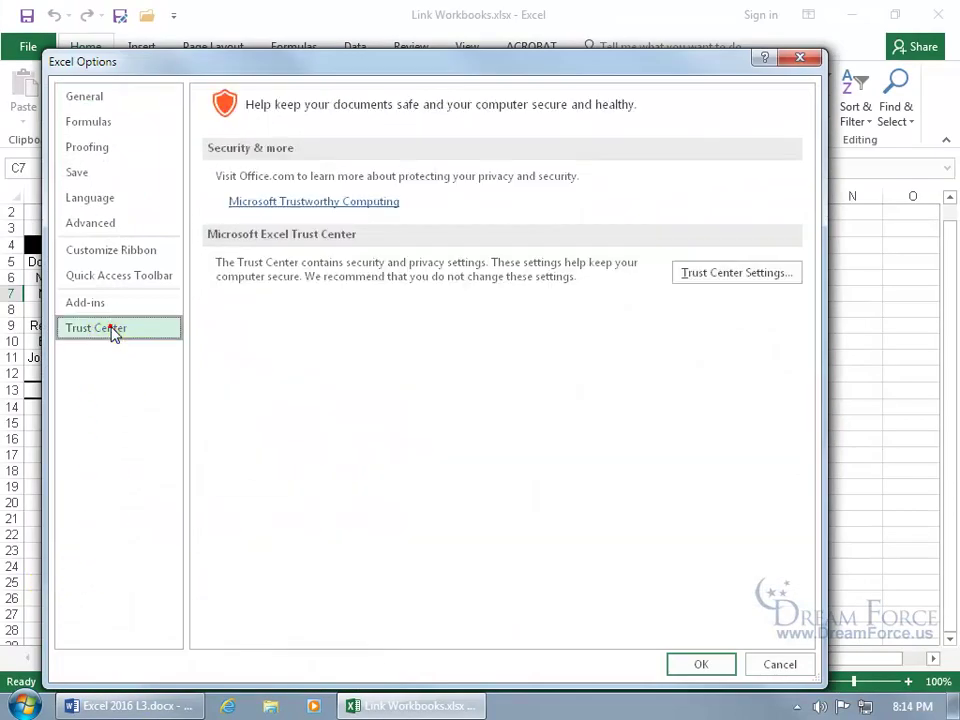
{"action": "left_click", "coordinate": [718, 280]}
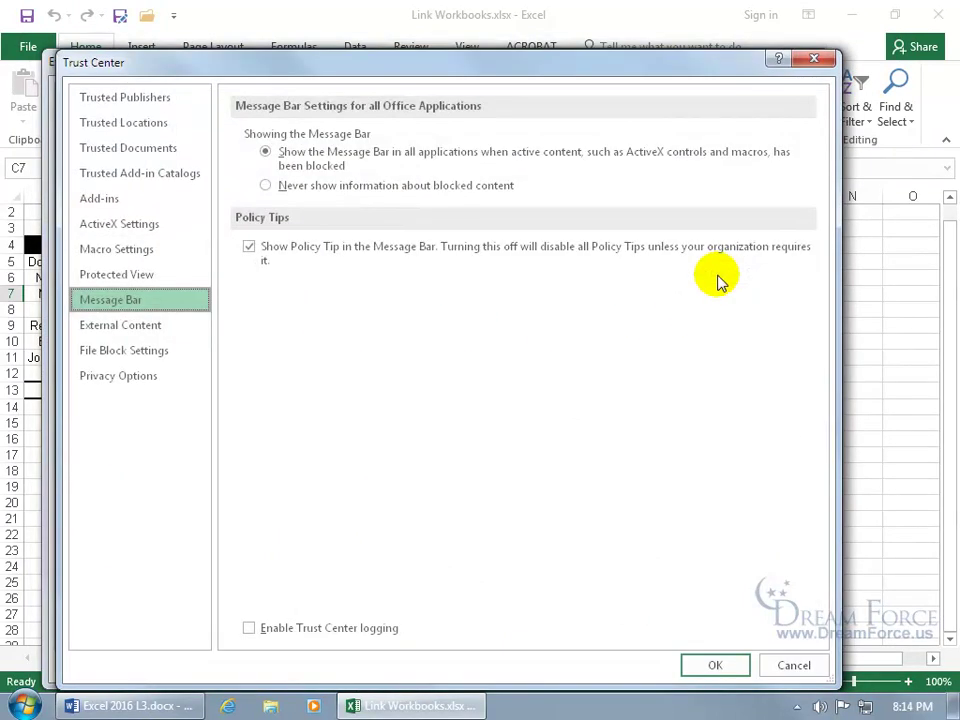
{"action": "left_click", "coordinate": [157, 331]}
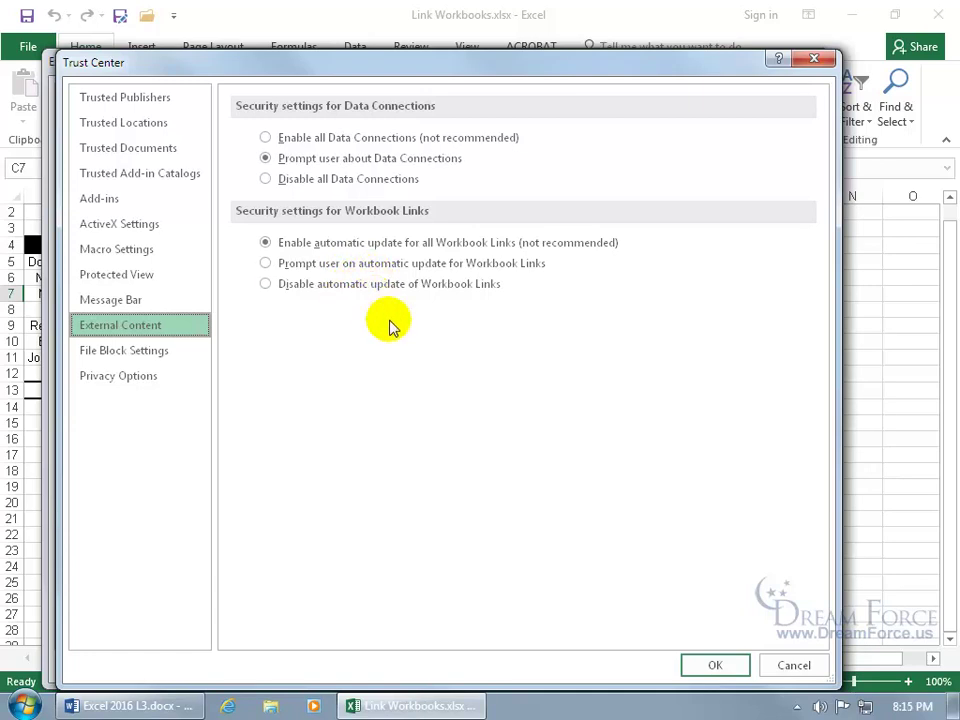
{"action": "left_click", "coordinate": [796, 666]}
{"action": "left_click", "coordinate": [777, 662]}
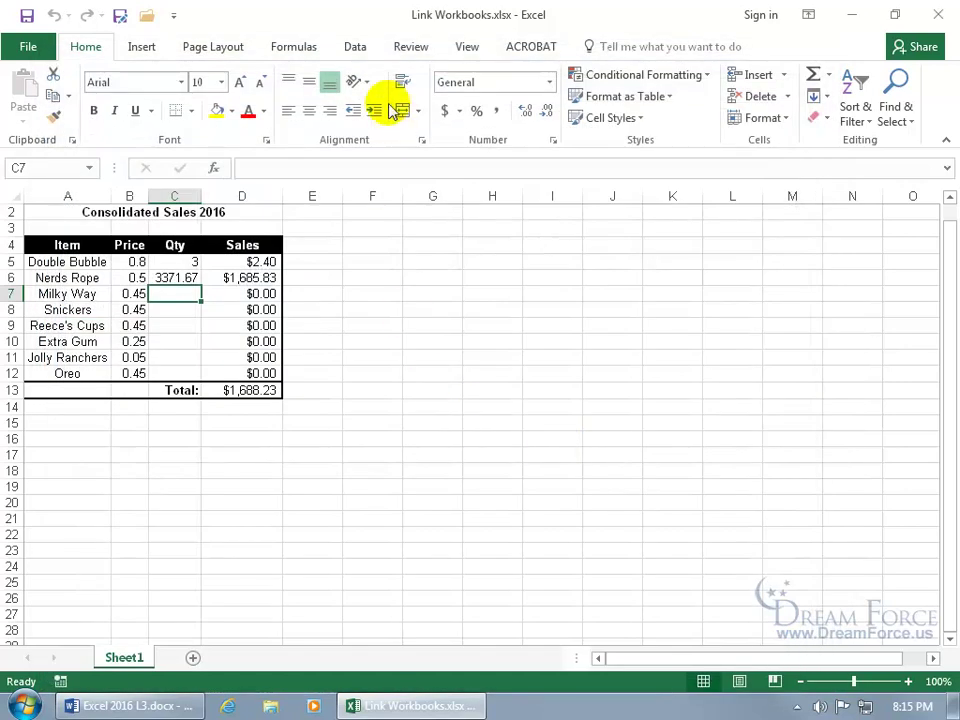
- Review the three linked source workbooks in Edit Links, then close Excel, saving changes
{"action": "left_click", "coordinate": [356, 50]}
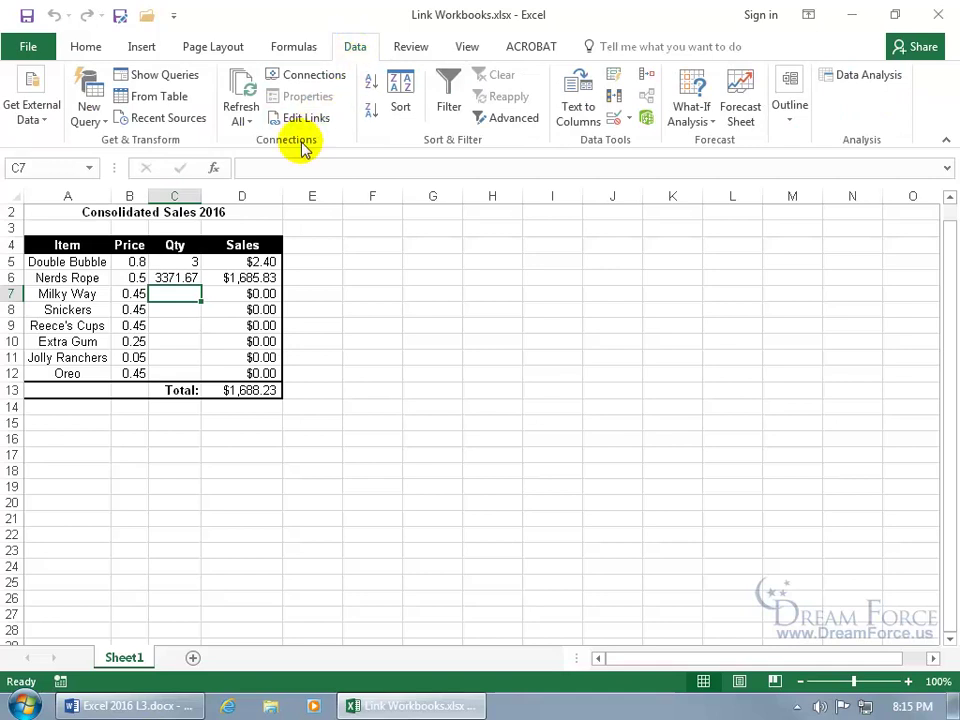
{"action": "left_click", "coordinate": [309, 121]}
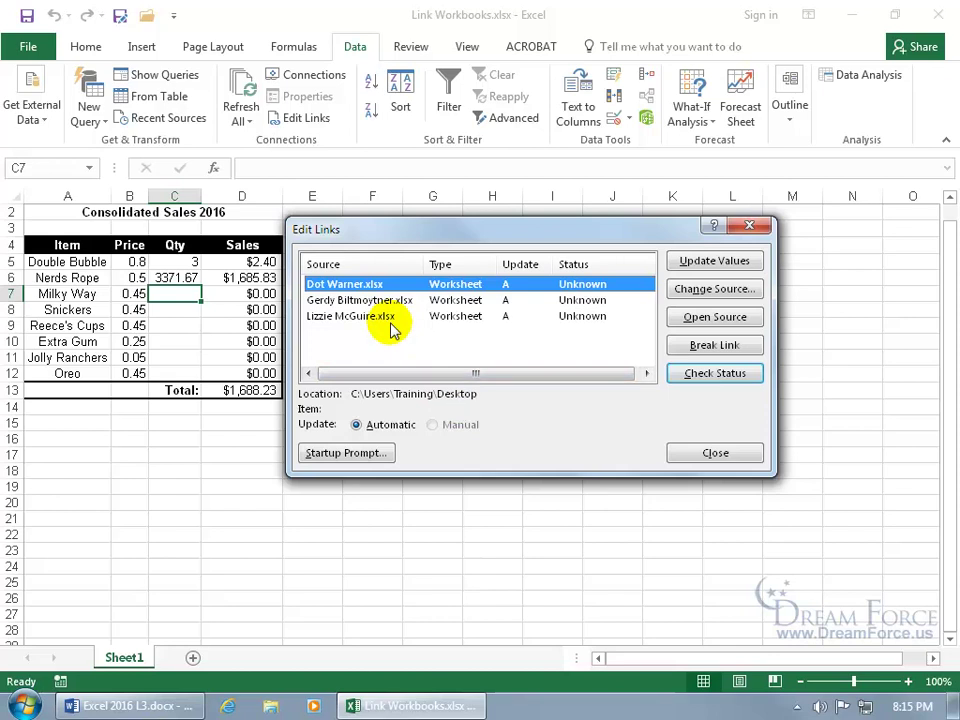
{"action": "left_click", "coordinate": [684, 451]}
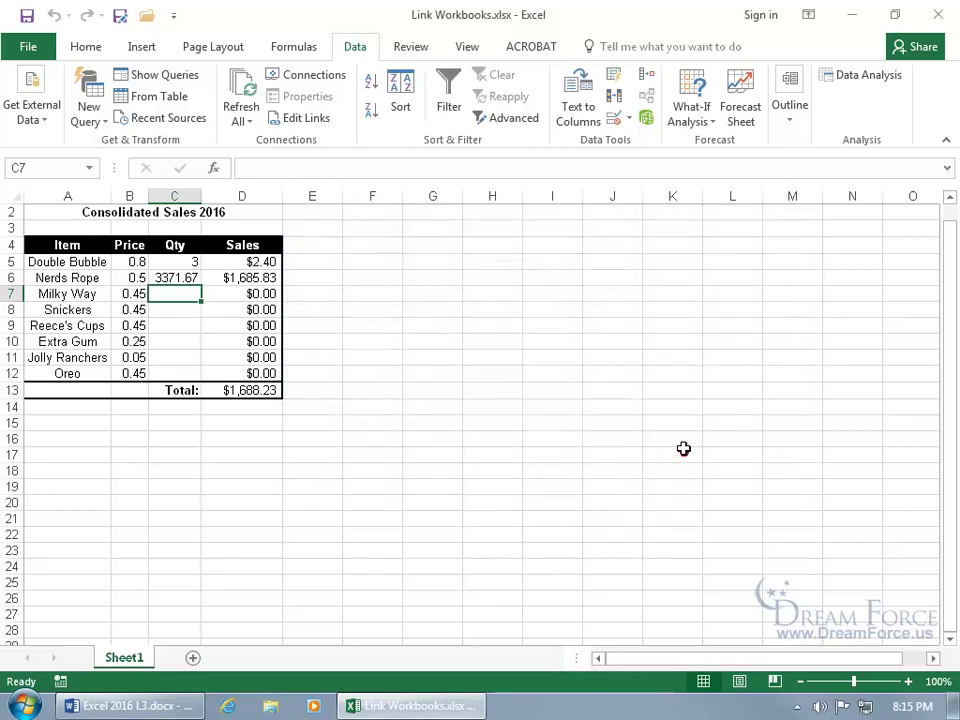
{"action": "left_click", "coordinate": [938, 14]}
{"action": "left_click", "coordinate": [424, 378]}
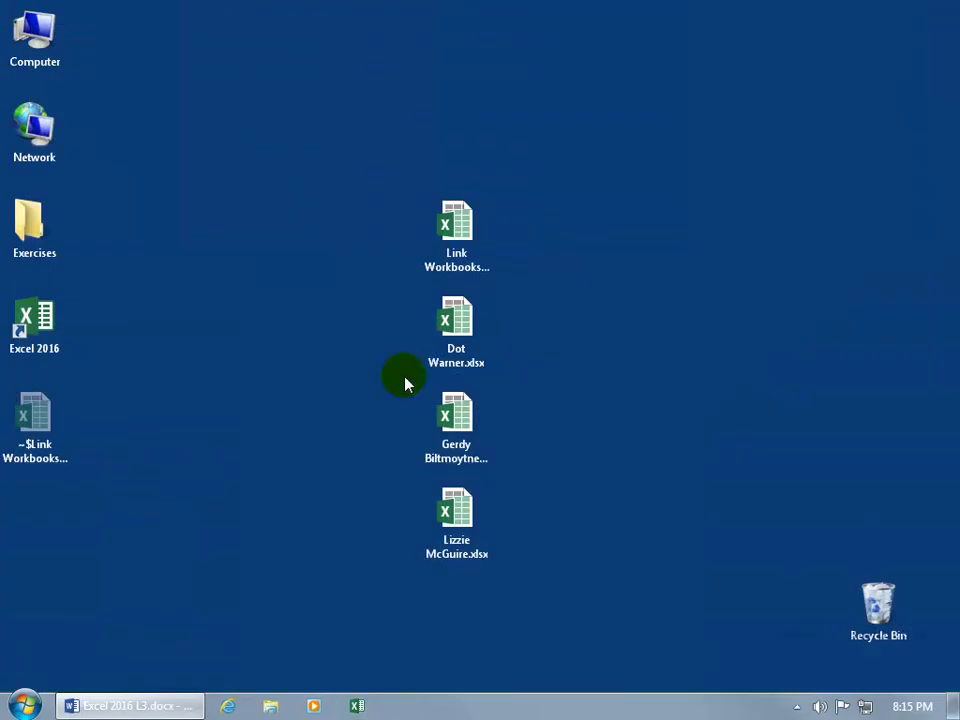
- Drag Lizzie McGuire.xlsx into the Exercises folder and reopen Link Workbooks from the desktop
{"action": "left_click", "coordinate": [445, 505]}
{"action": "left_click_drag", "start_coordinate": [445, 505], "coordinate": [40, 215]}
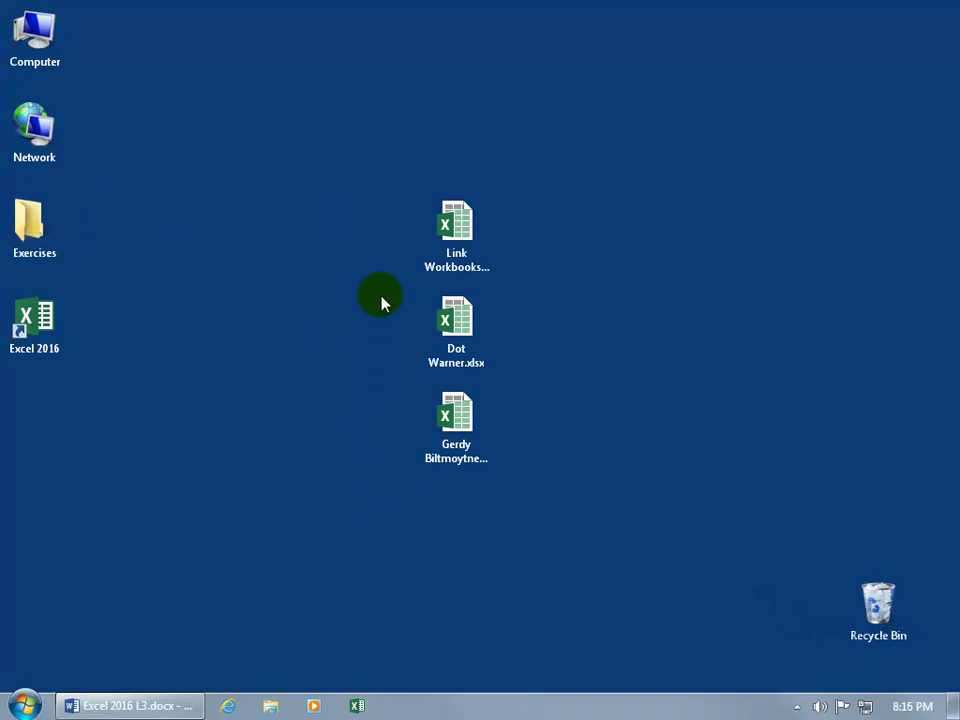
{"action": "double_click", "coordinate": [455, 222]}
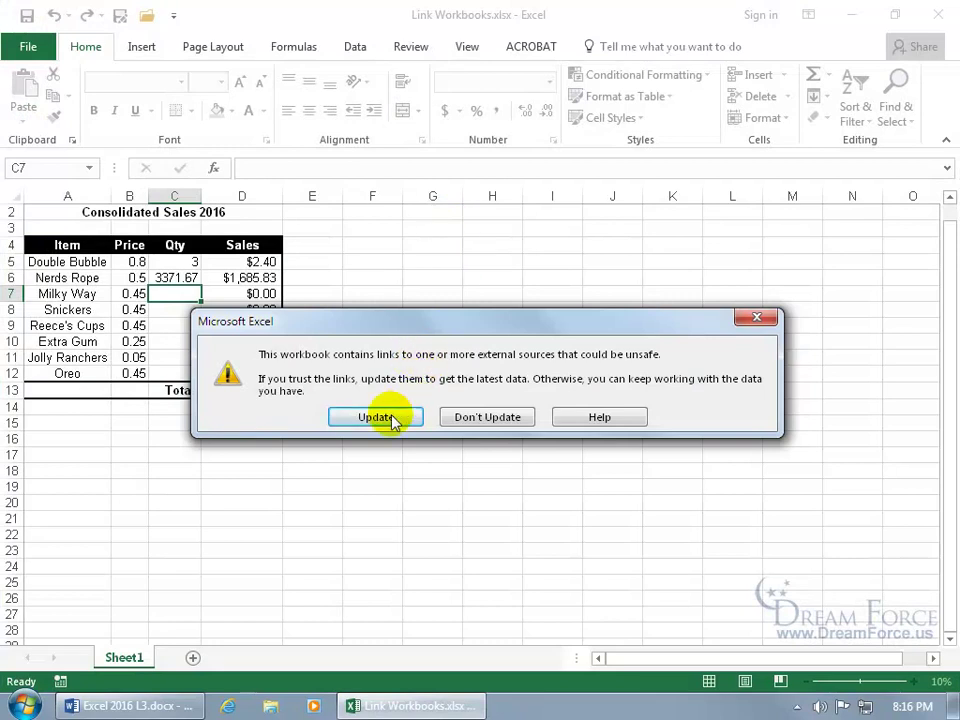
- Update links, then change the broken Lizzie McGuire.xlsx link's source to Exercises\Lizzie McGuire.xlsx
{"action": "left_click", "coordinate": [392, 419]}
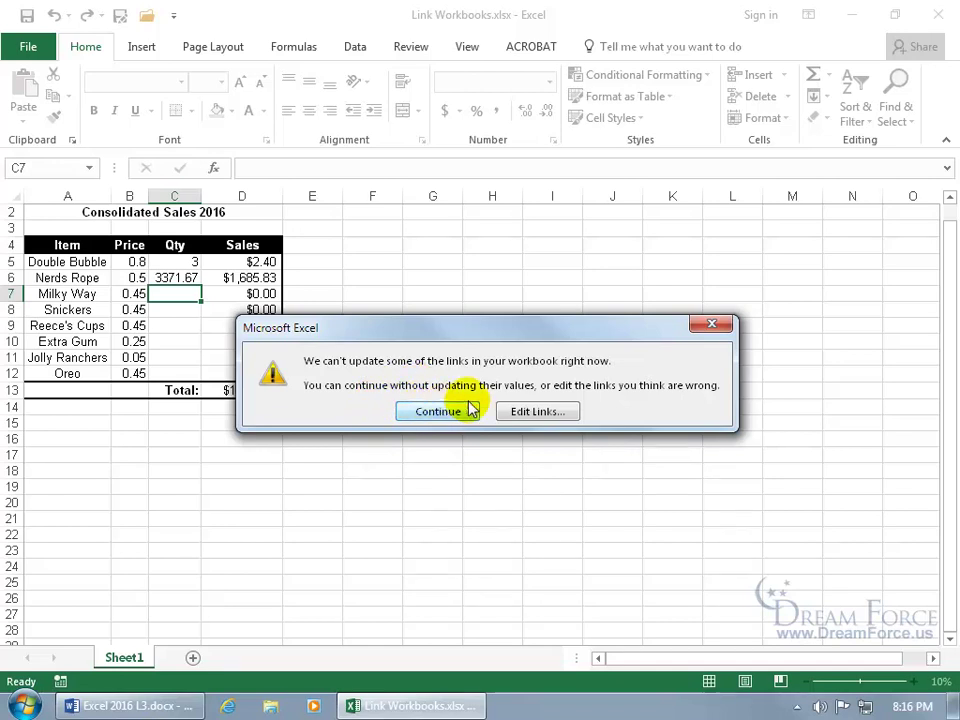
{"action": "left_click", "coordinate": [525, 411]}
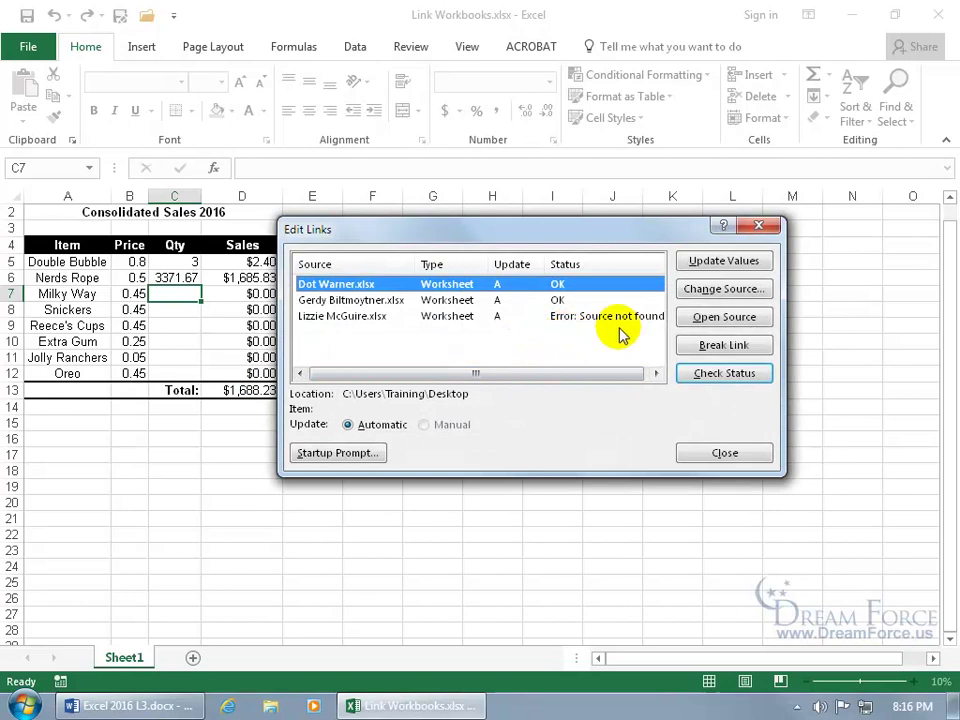
{"action": "left_click", "coordinate": [378, 318]}
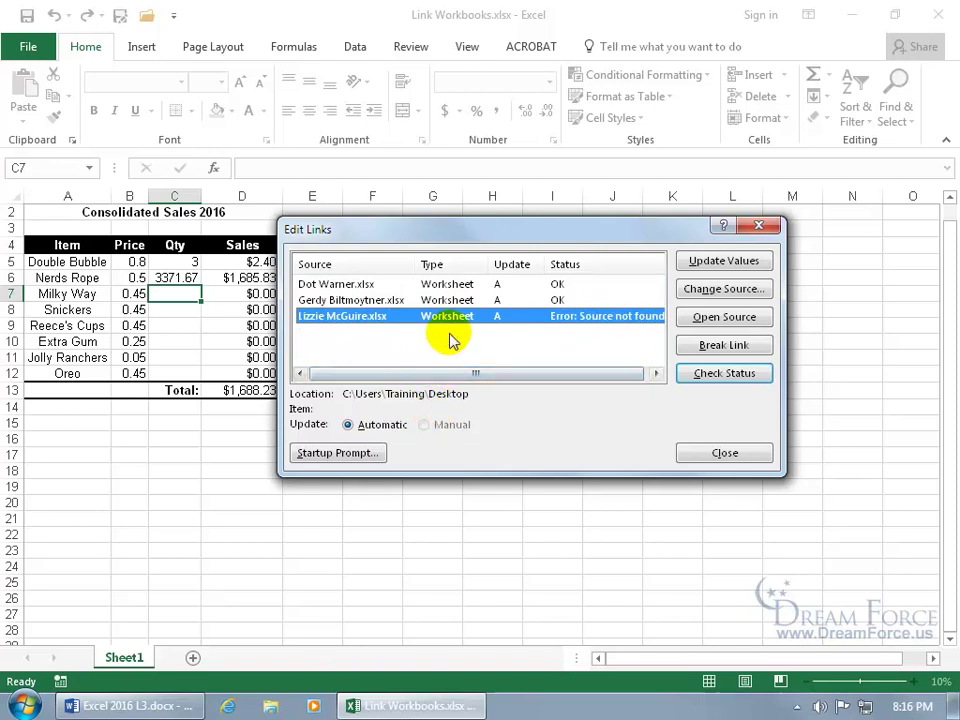
{"action": "left_click", "coordinate": [692, 284]}
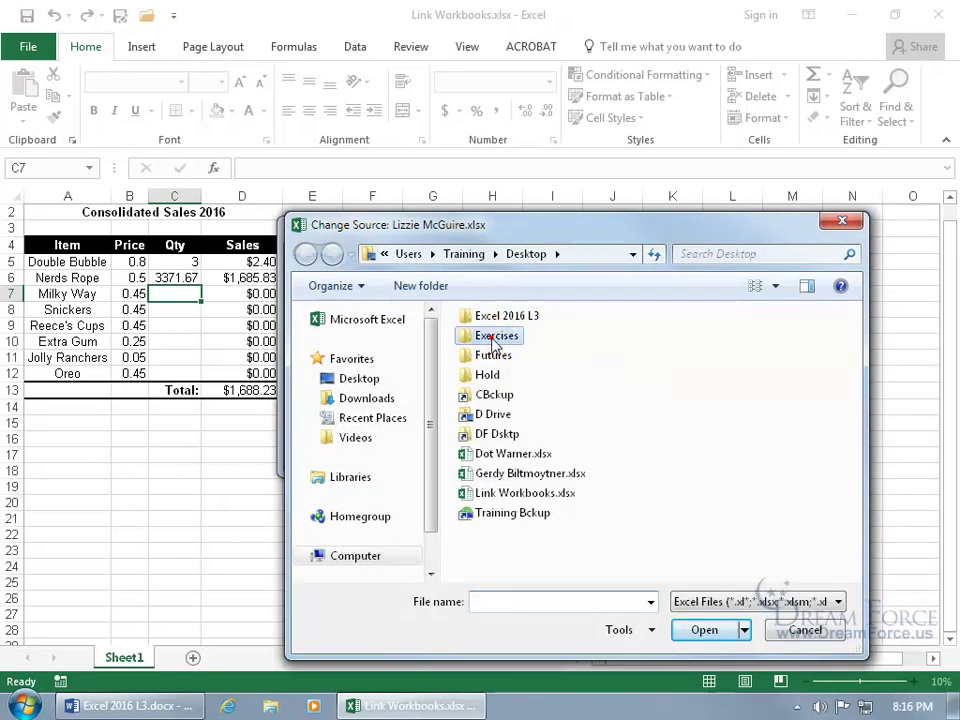
{"action": "double_click", "coordinate": [490, 338]}
{"action": "double_click", "coordinate": [506, 320]}
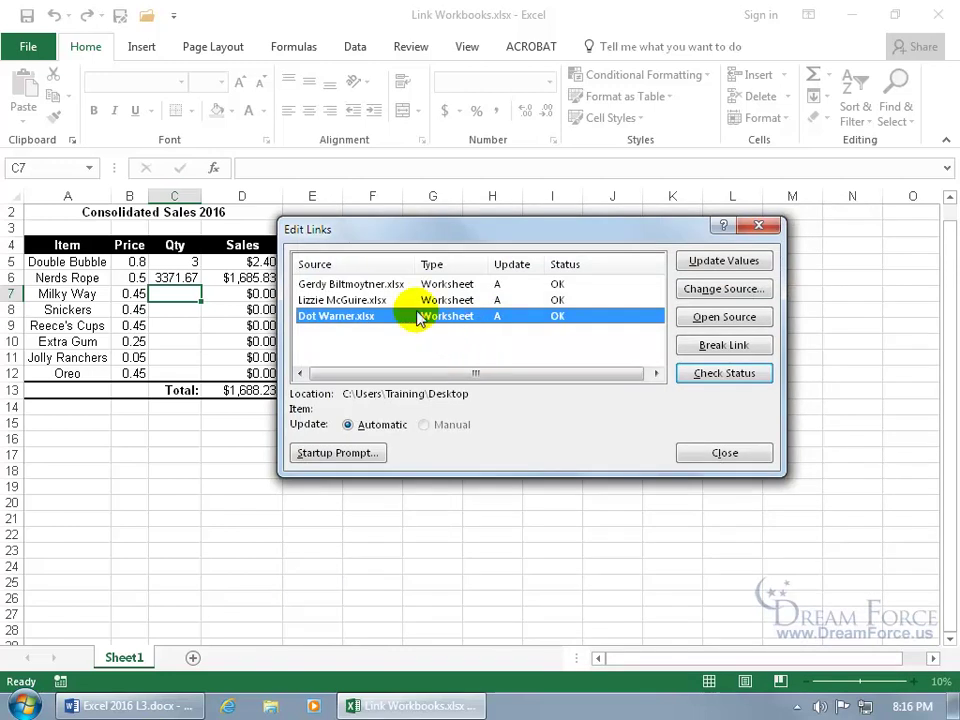
- Check the Lizzie McGuire, Dot Warner and Gerdy Biltmoytner link details, all reading OK
{"action": "left_click", "coordinate": [370, 303]}
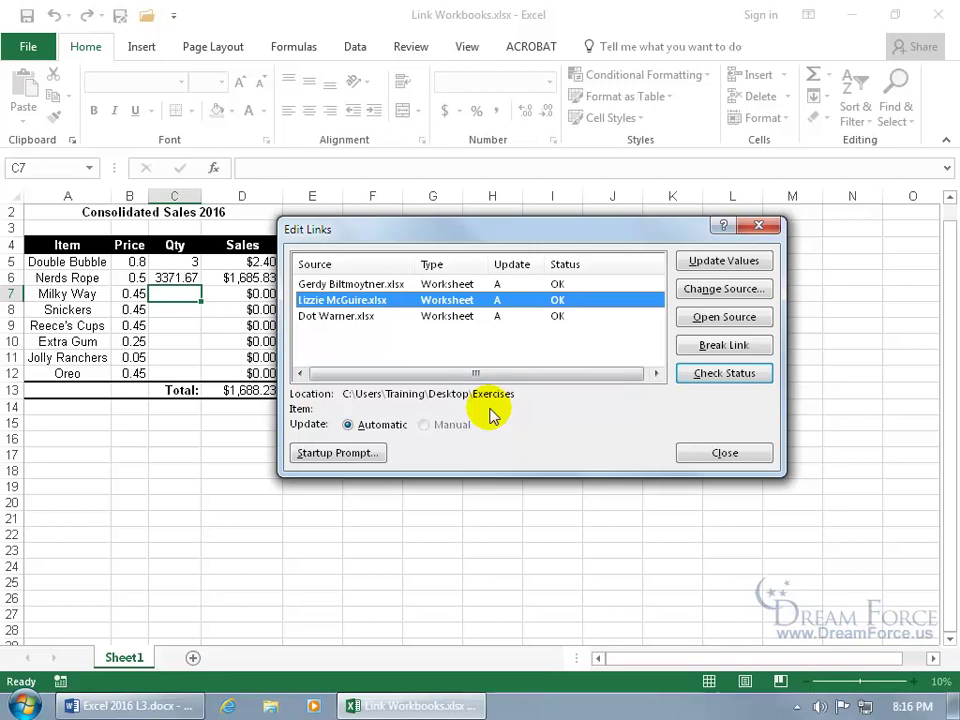
{"action": "left_click", "coordinate": [456, 316]}
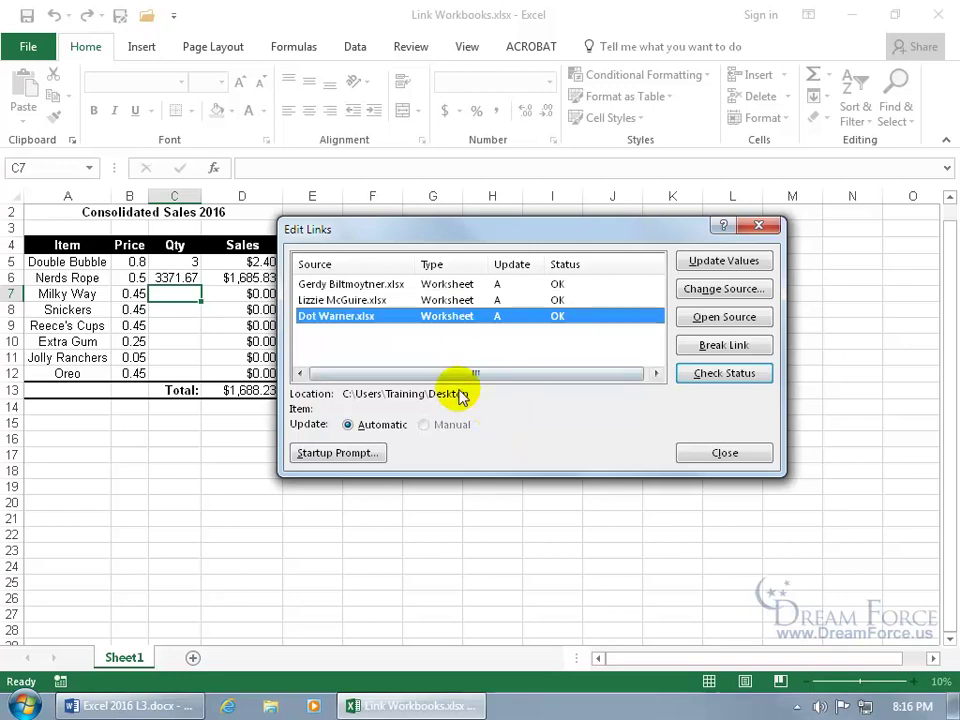
{"action": "left_click", "coordinate": [460, 285]}
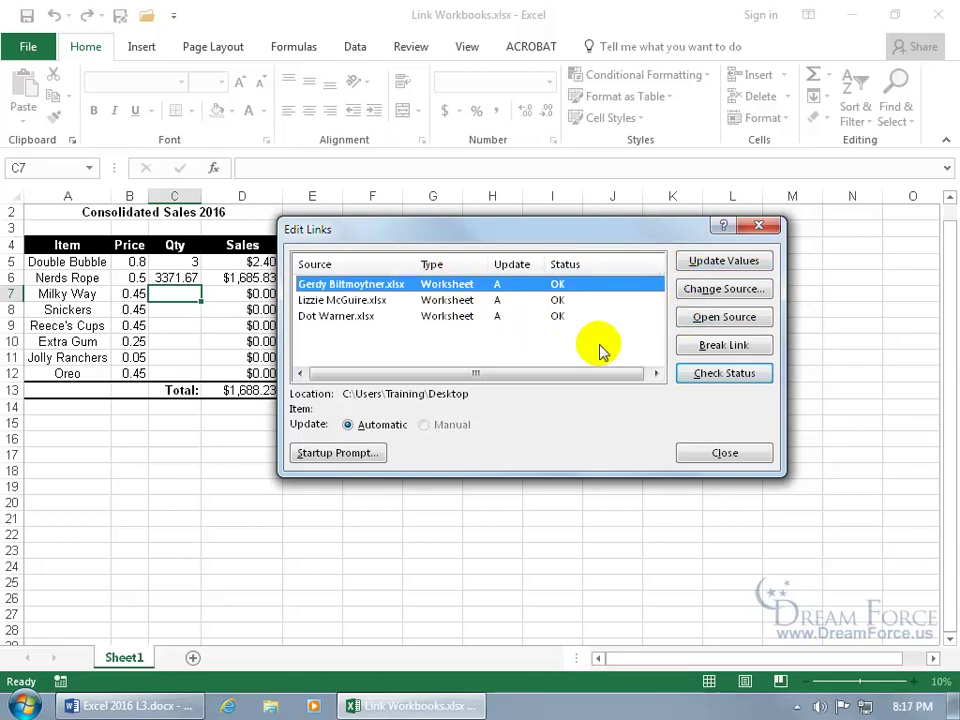
- Recheck link status, leave the Startup Prompt setting unchanged, close Edit Links and show the File Info page
{"action": "left_click", "coordinate": [688, 375]}
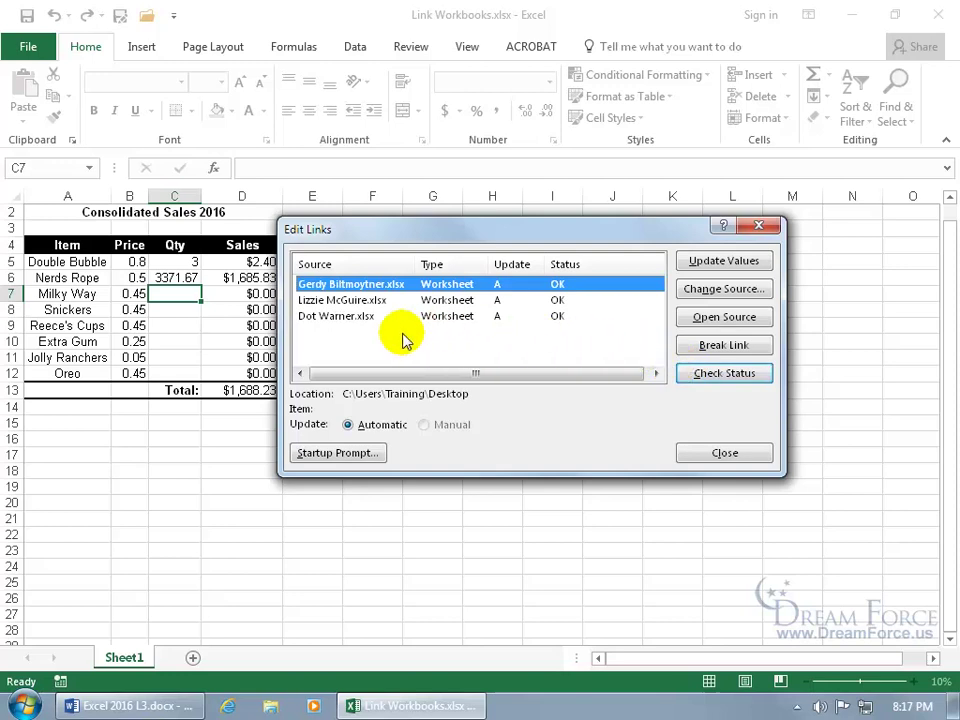
{"action": "left_click", "coordinate": [360, 316]}
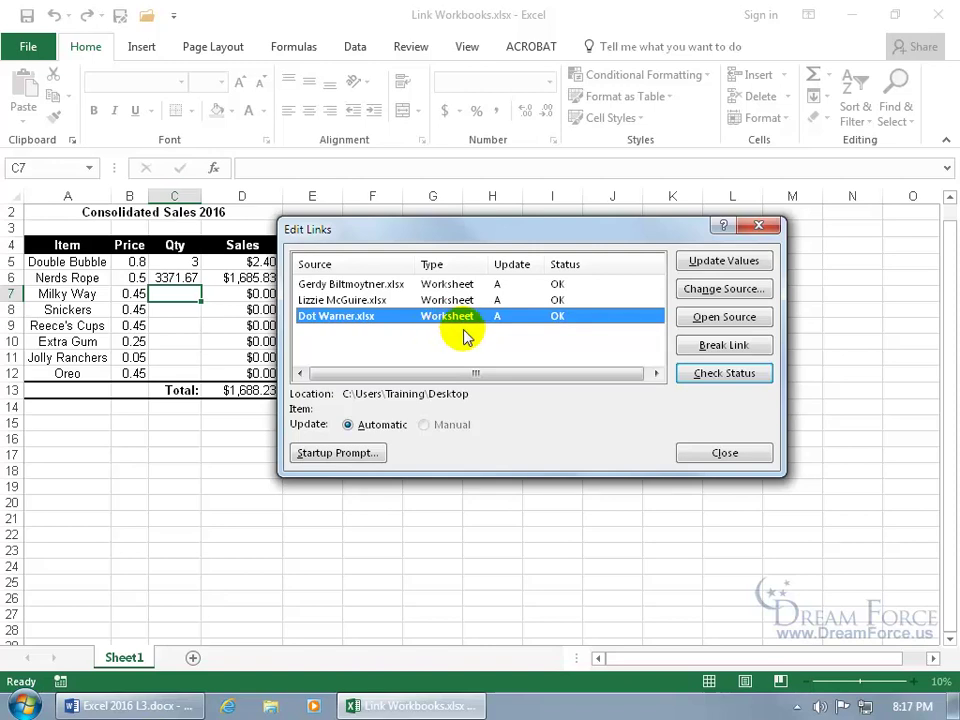
{"action": "left_click", "coordinate": [335, 455]}
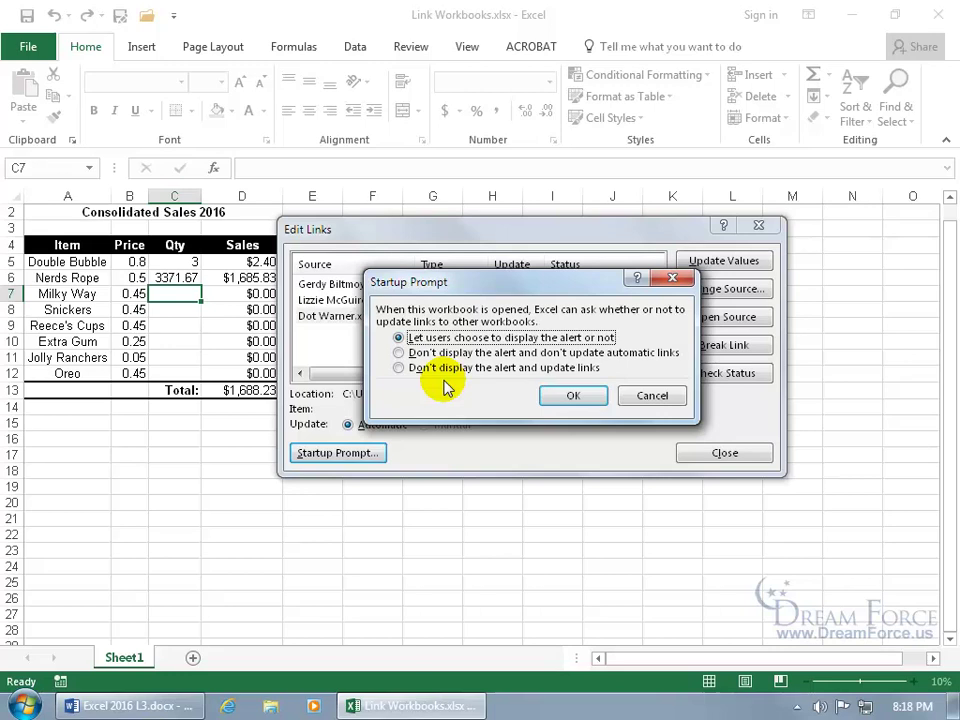
{"action": "left_click", "coordinate": [641, 396]}
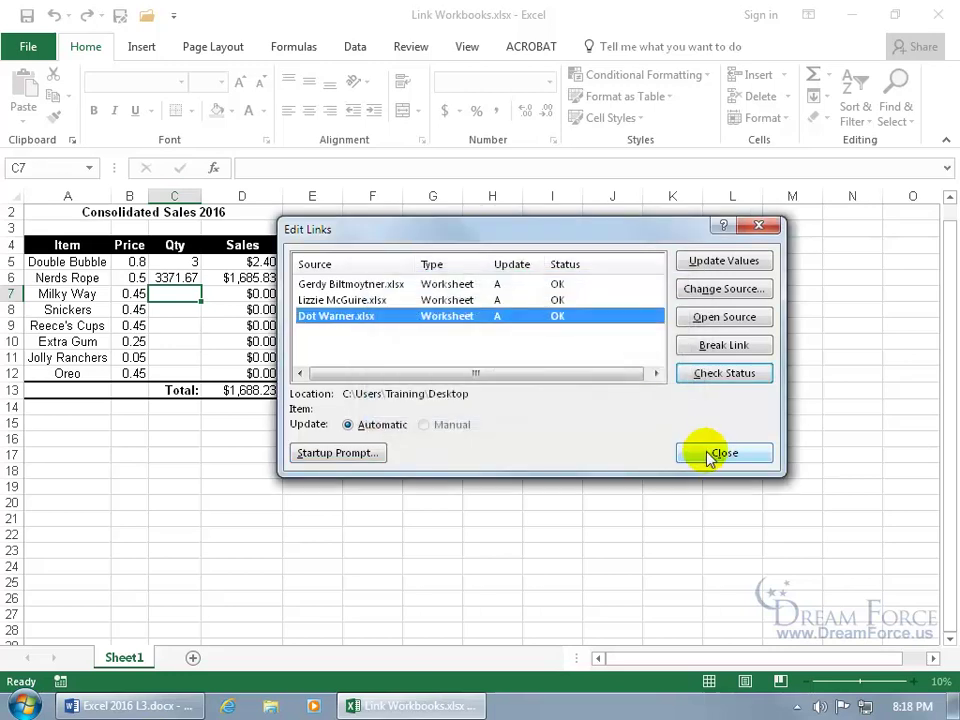
{"action": "left_click", "coordinate": [707, 453]}
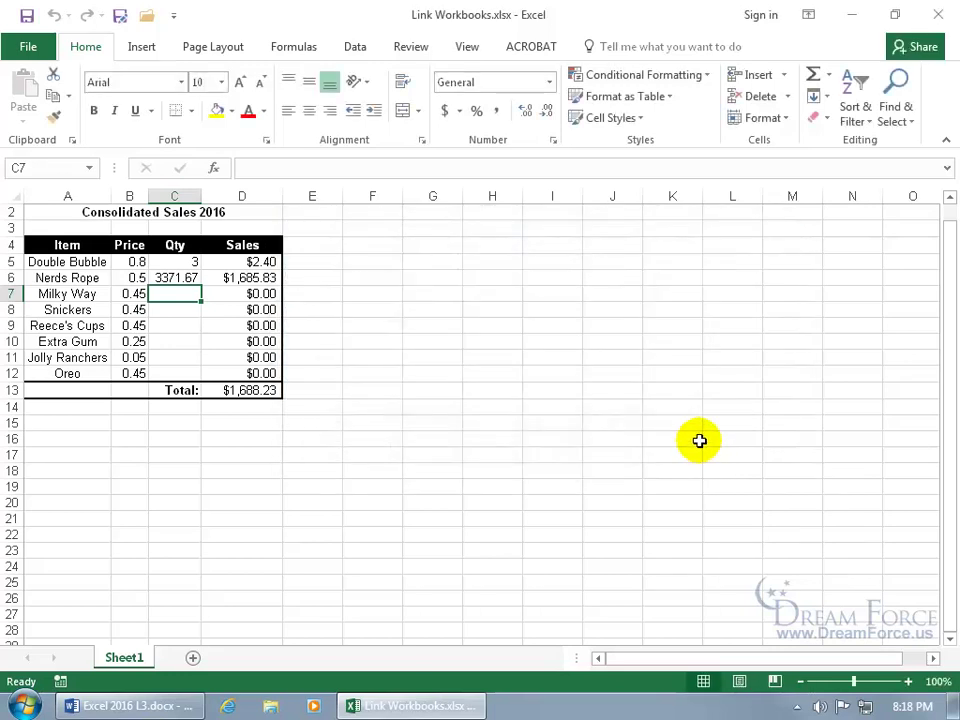
{"action": "left_click", "coordinate": [28, 47]}
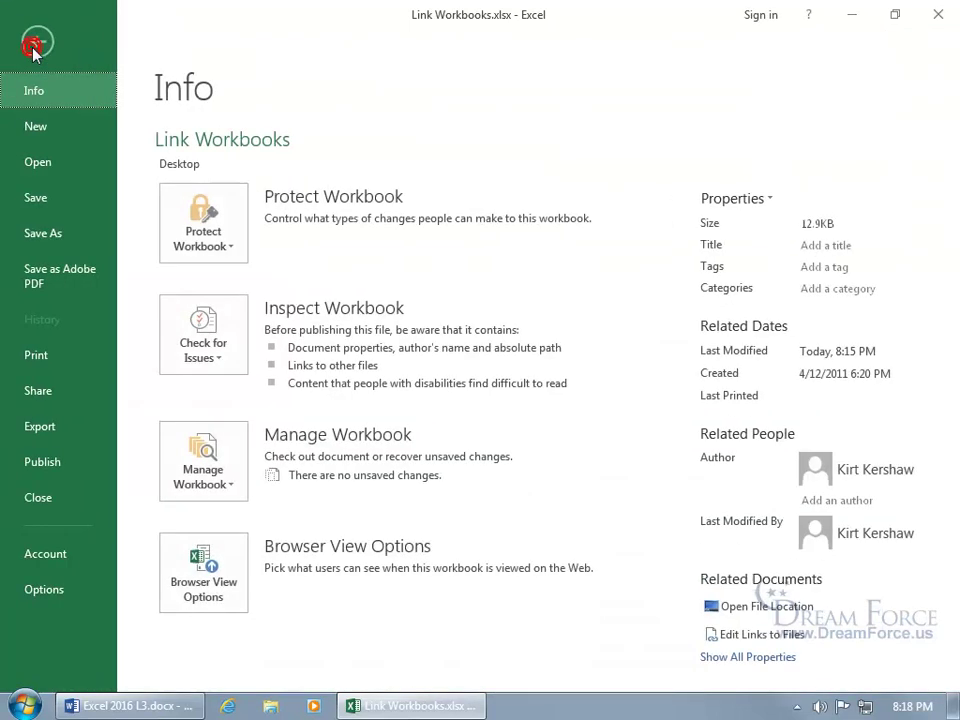
- View the External Content settings in Excel Options' Trust Center Settings
{"action": "left_click", "coordinate": [46, 585]}
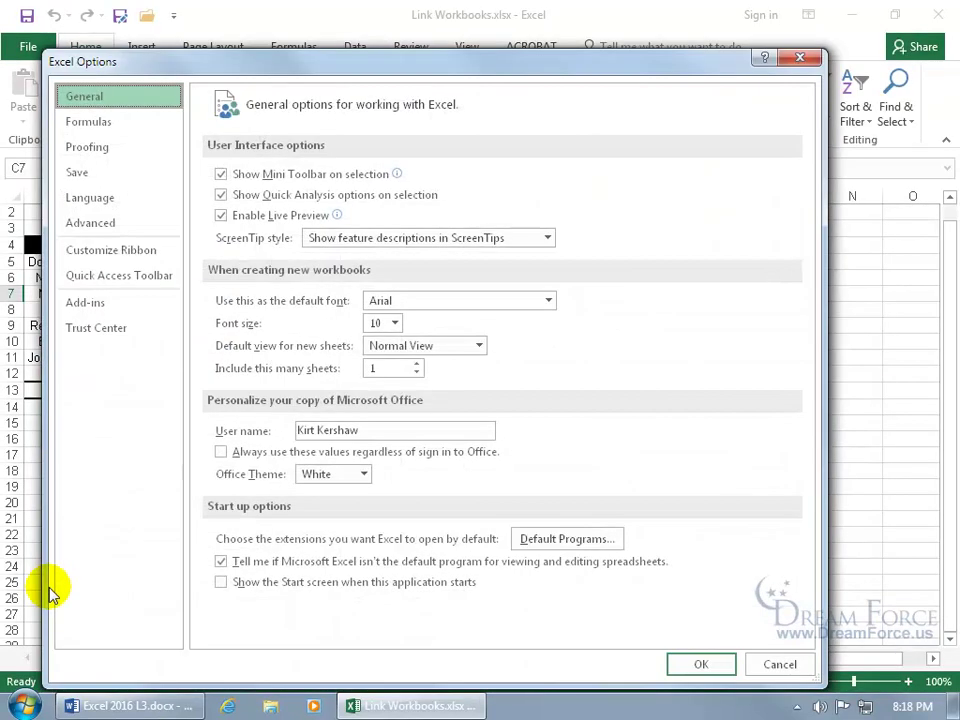
{"action": "left_click", "coordinate": [104, 327]}
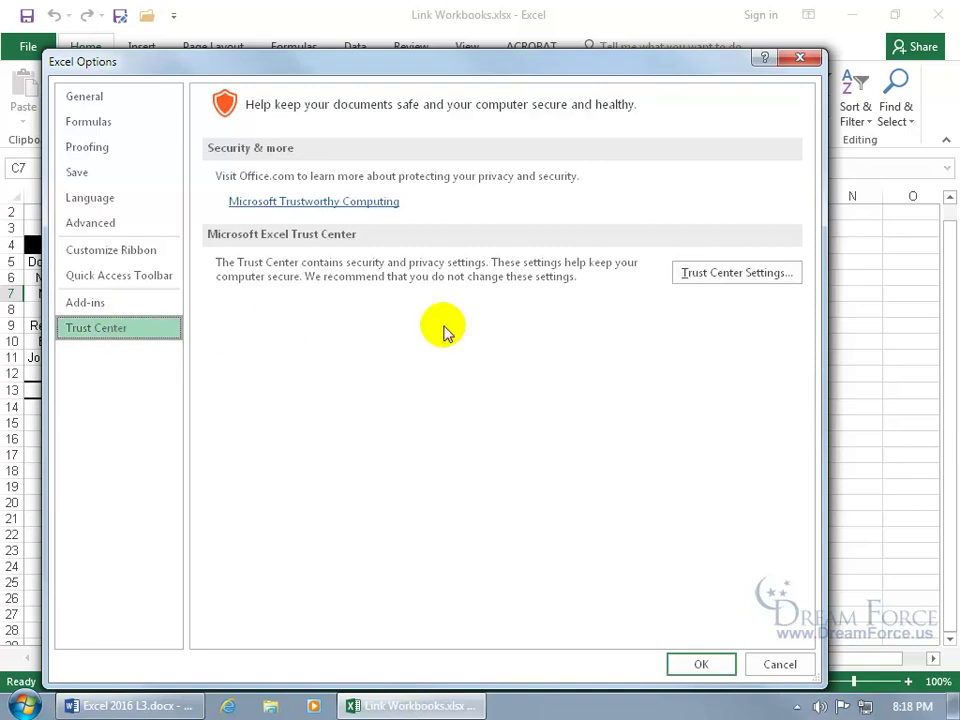
{"action": "left_click", "coordinate": [718, 282]}
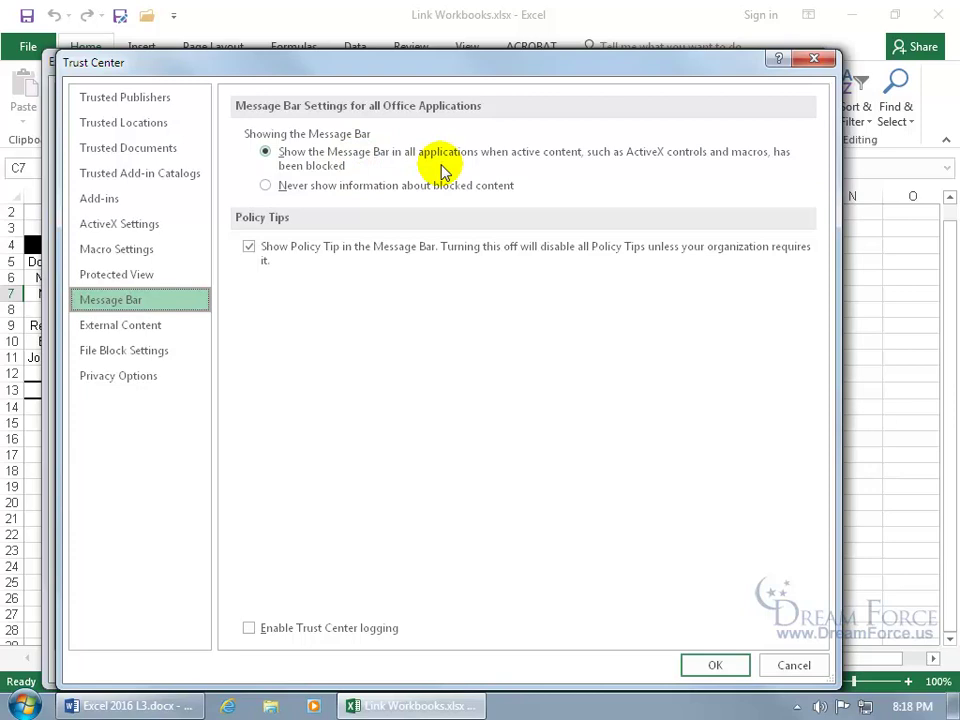
{"action": "left_click", "coordinate": [170, 327]}
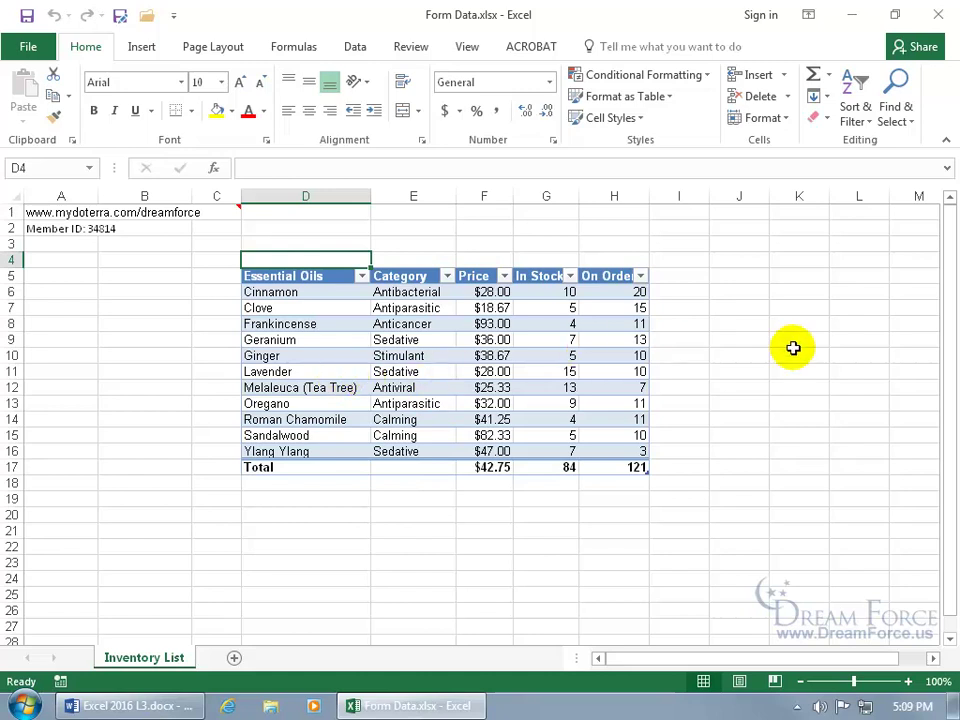
{"action": "left_click", "coordinate": [932, 658]}
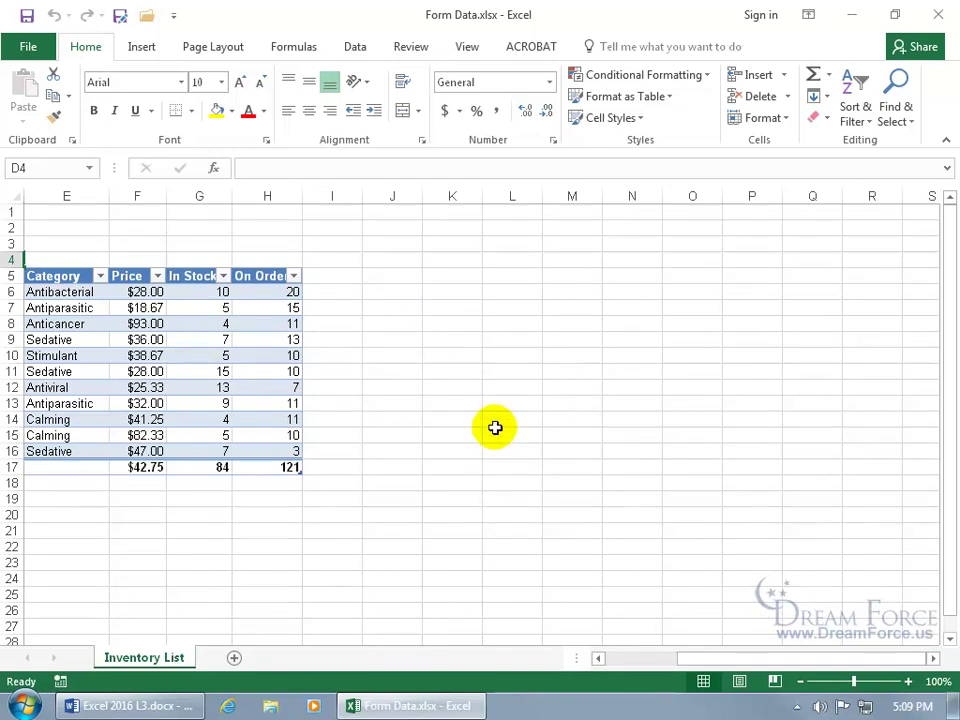
{"action": "left_click_drag", "start_coordinate": [729, 656], "coordinate": [626, 656]}
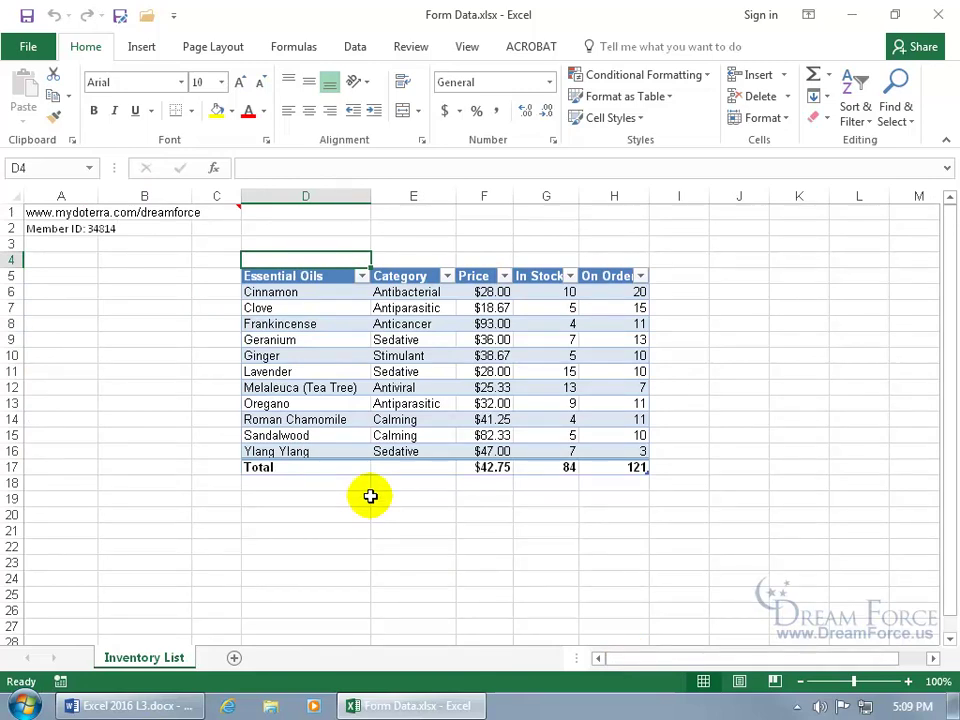
- Add the Form... command from All Commands to the Quick Access Toolbar, then select a table cell
{"action": "right_click", "coordinate": [98, 18]}
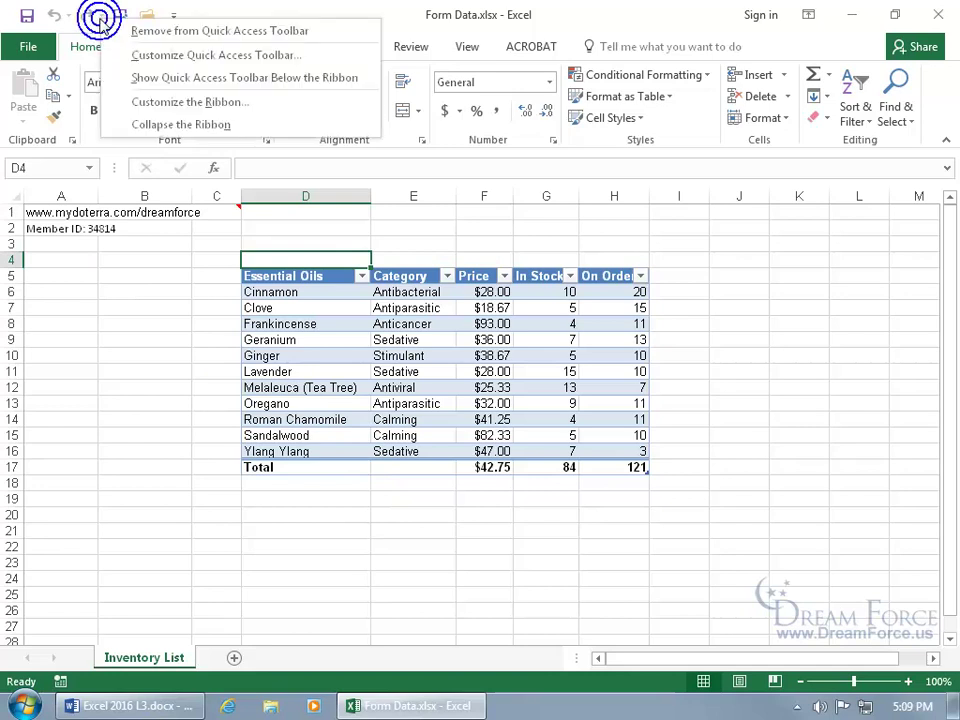
{"action": "left_click", "coordinate": [143, 60]}
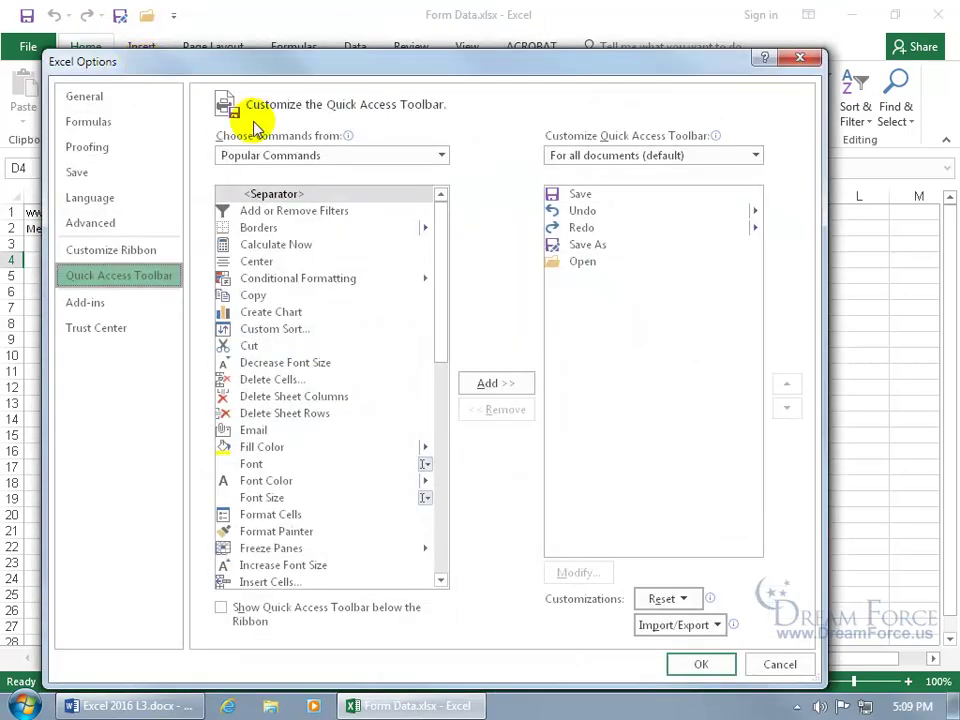
{"action": "left_click", "coordinate": [256, 157]}
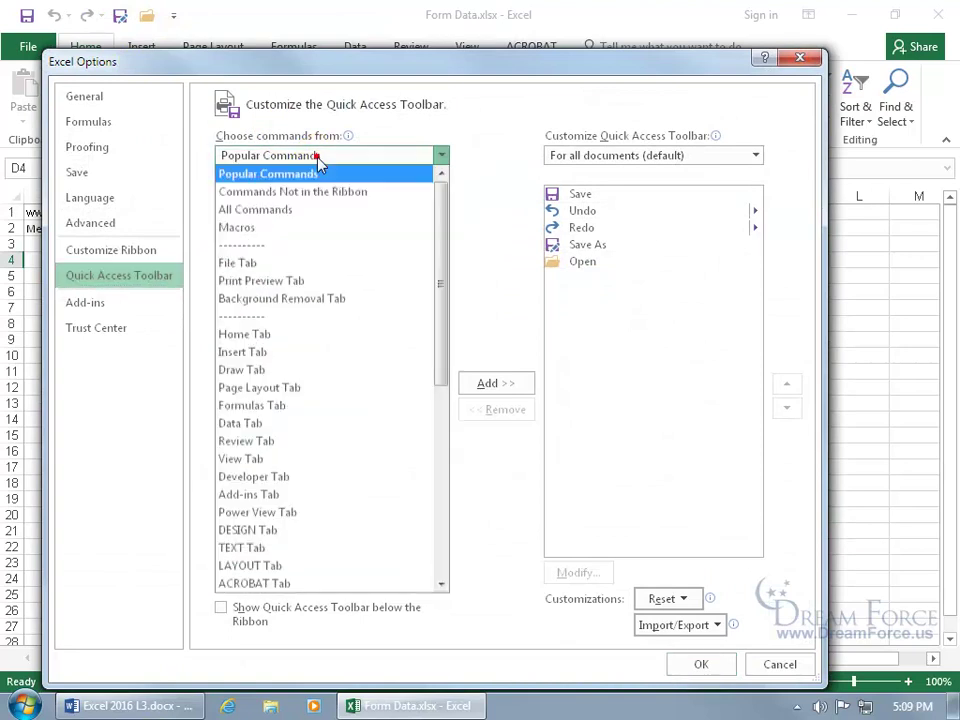
{"action": "left_click", "coordinate": [290, 210]}
{"action": "left_click_drag", "start_coordinate": [444, 218], "coordinate": [444, 340]}
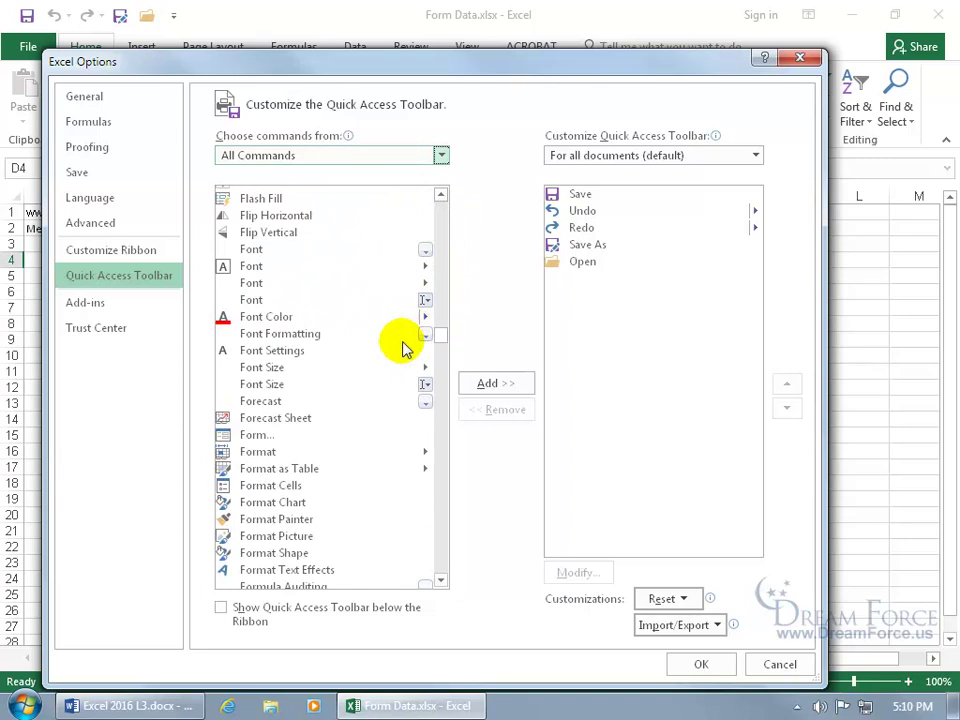
{"action": "left_click", "coordinate": [256, 437]}
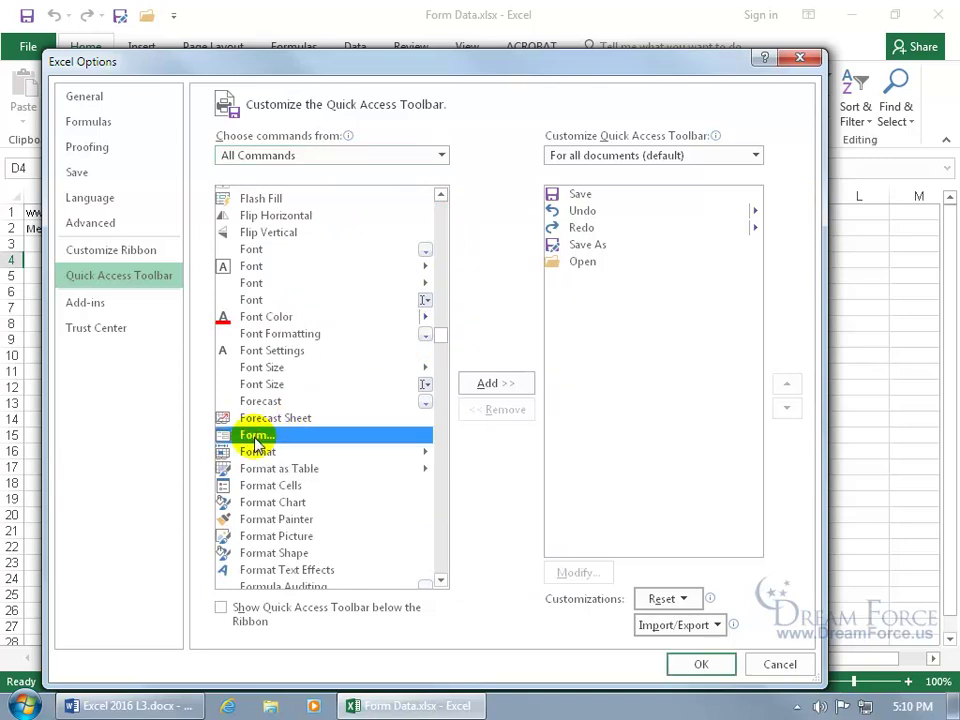
{"action": "double_click", "coordinate": [256, 440]}
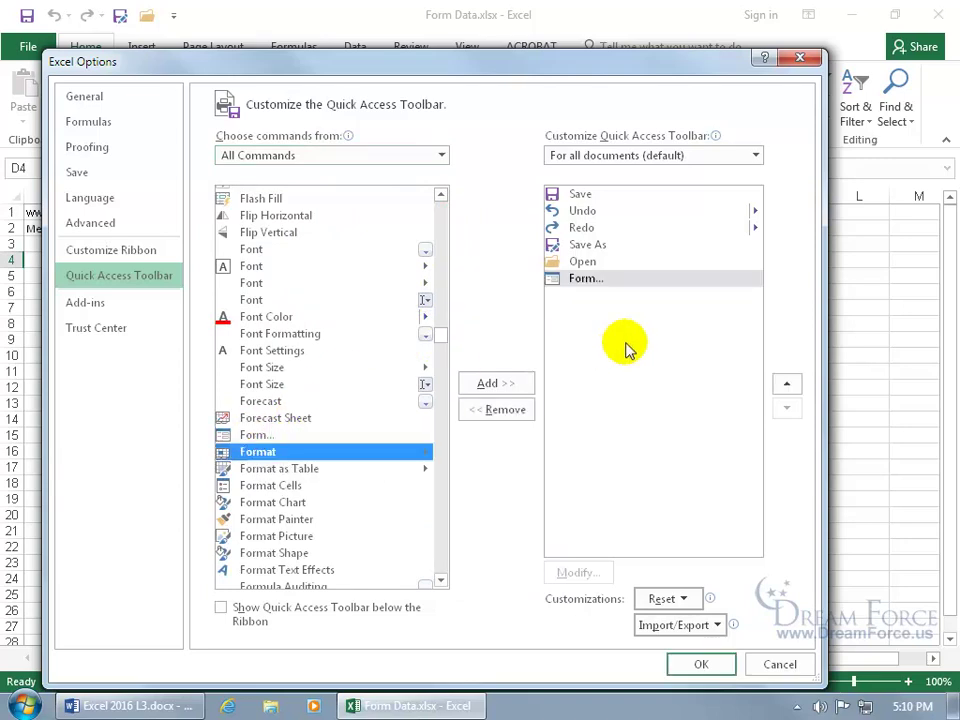
{"action": "left_click", "coordinate": [700, 664]}
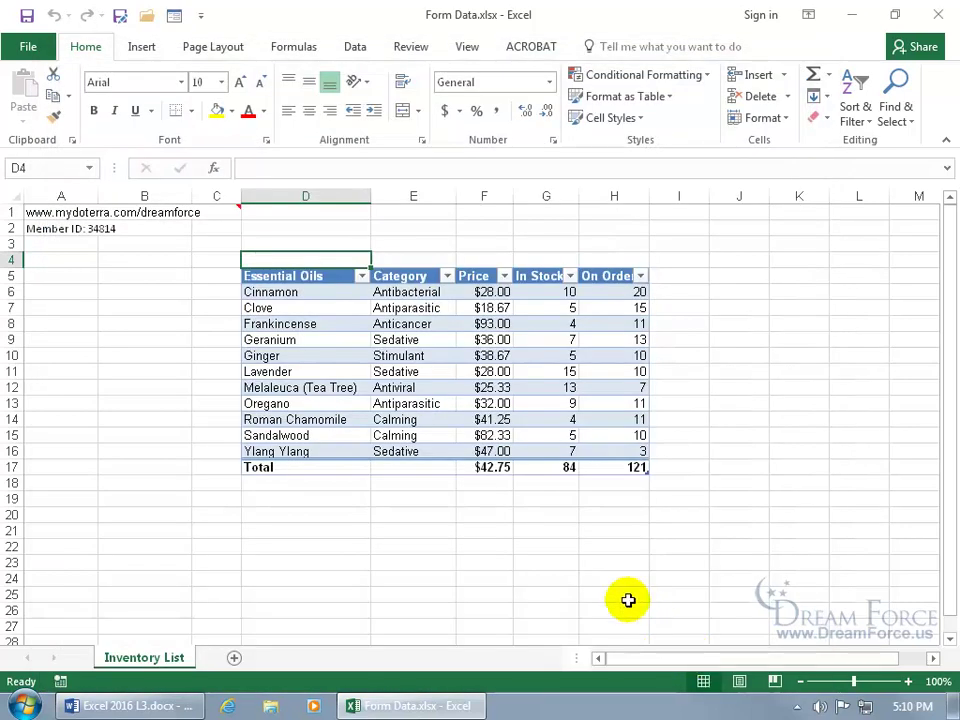
{"action": "left_click", "coordinate": [408, 370]}
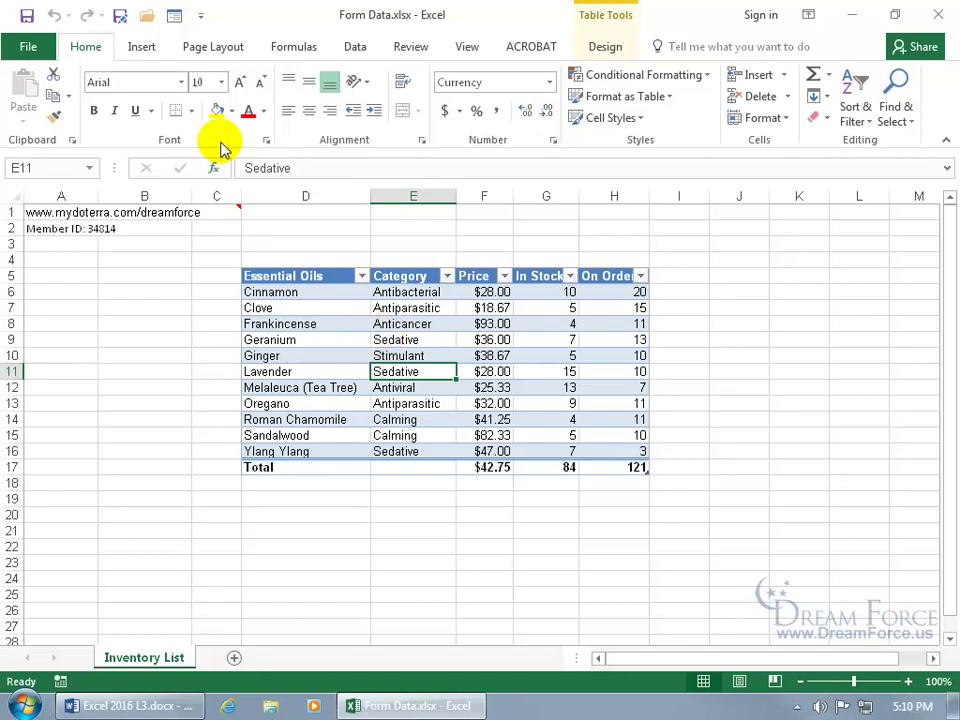
- Open the Inventory List data form and browse to Clove, Frankincense, then back to Clove
{"action": "left_click", "coordinate": [175, 20]}
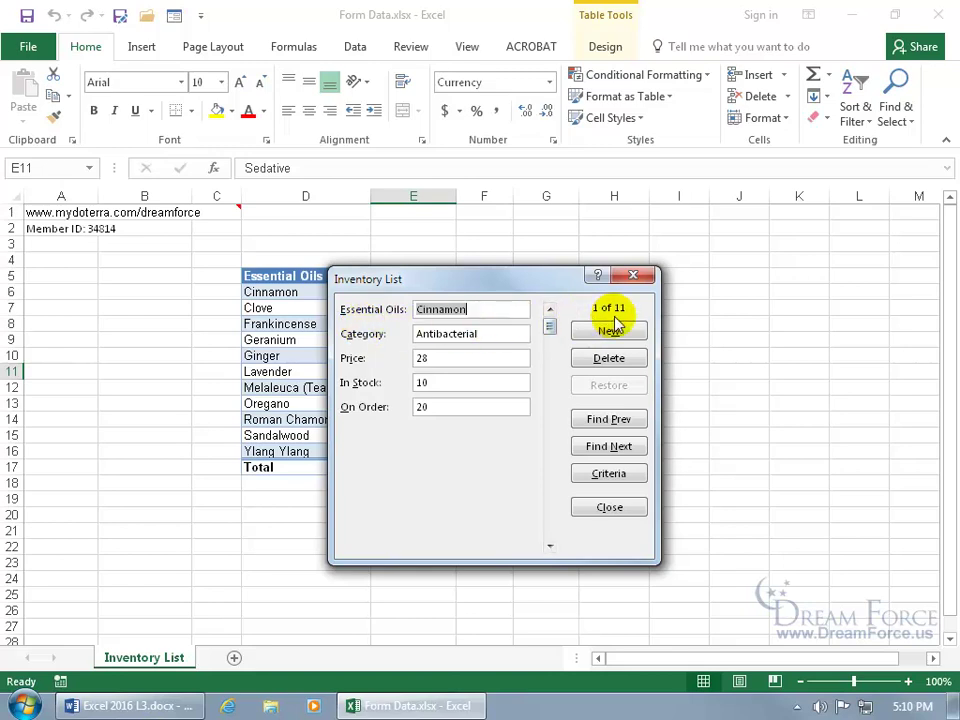
{"action": "left_click", "coordinate": [617, 451]}
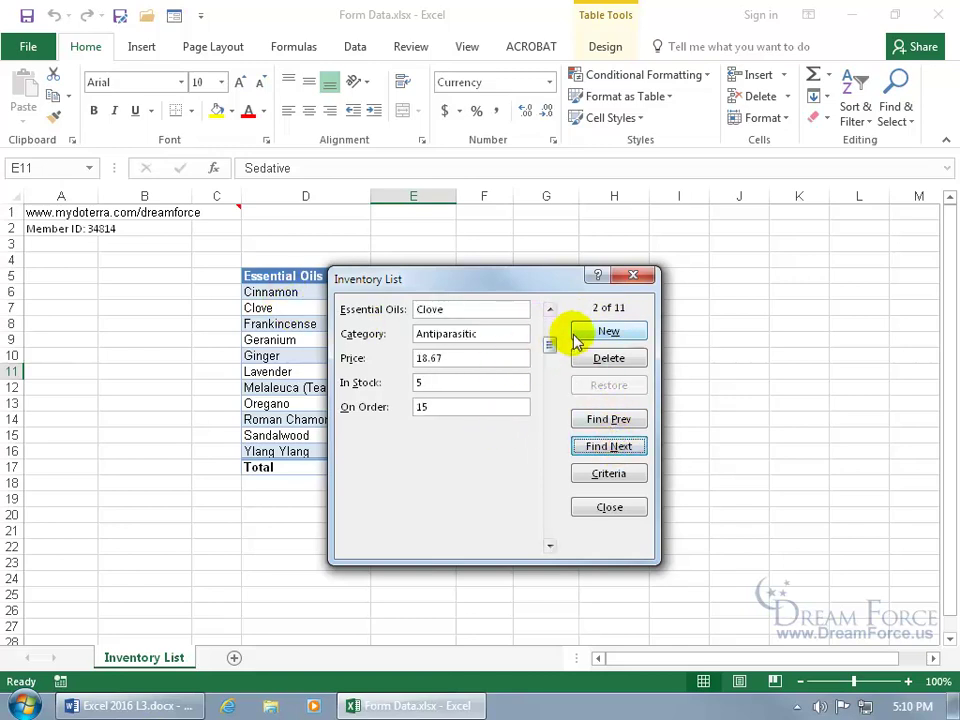
{"action": "left_click", "coordinate": [600, 450]}
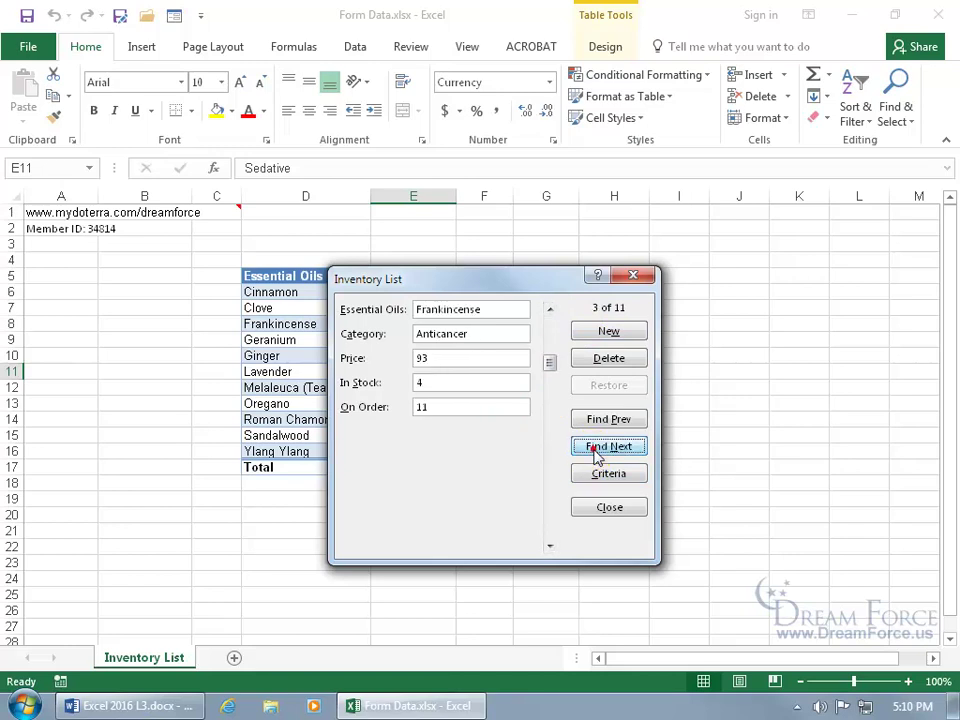
{"action": "left_click", "coordinate": [602, 422]}
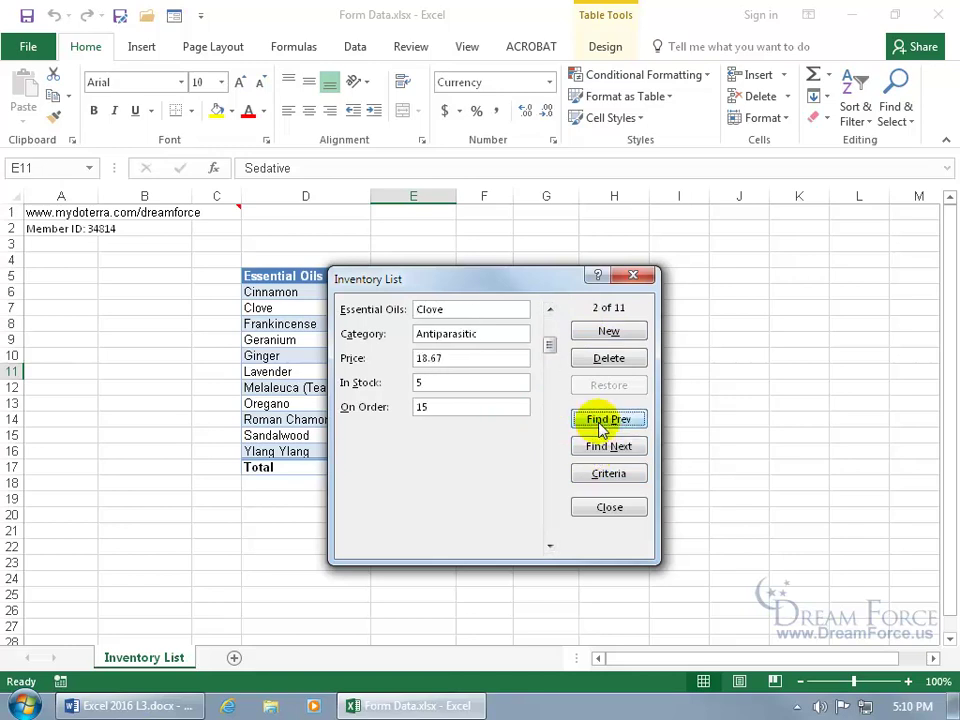
{"action": "left_click", "coordinate": [612, 475]}
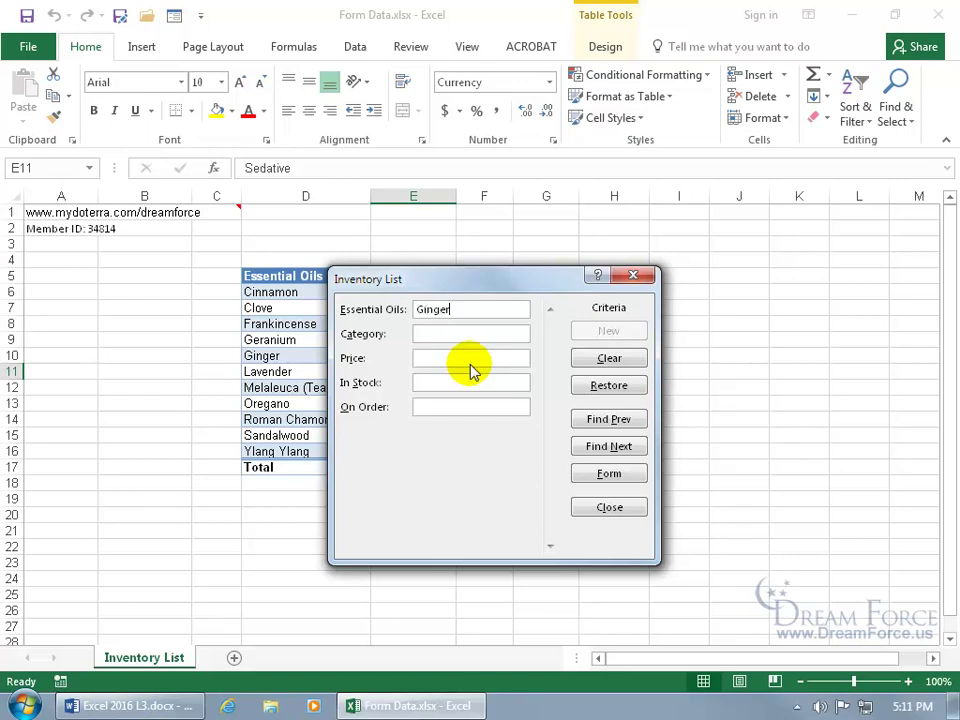
- Find the Ginger record with an Essential Oils criteria search, trying Clear and Restore
{"action": "key", "text": "Return"}
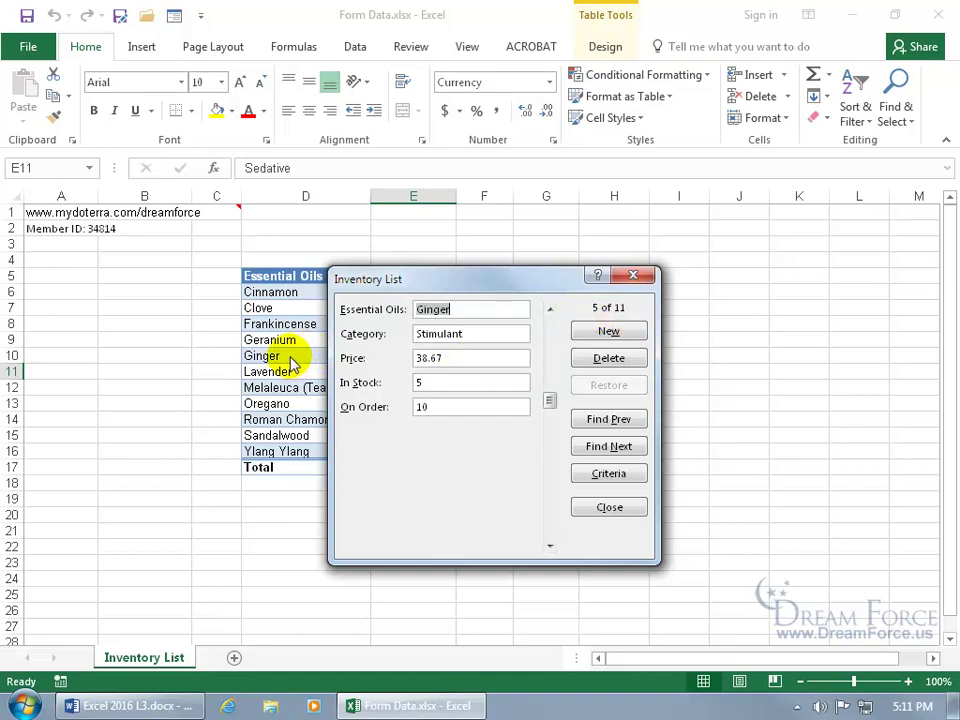
{"action": "left_click", "coordinate": [600, 474]}
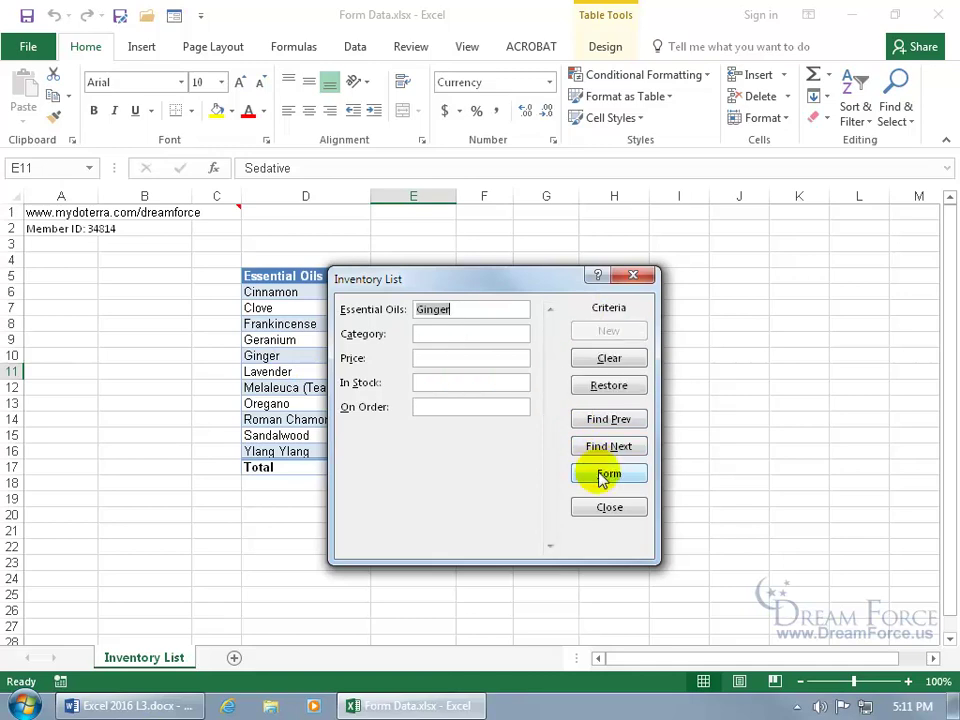
{"action": "left_click", "coordinate": [622, 360]}
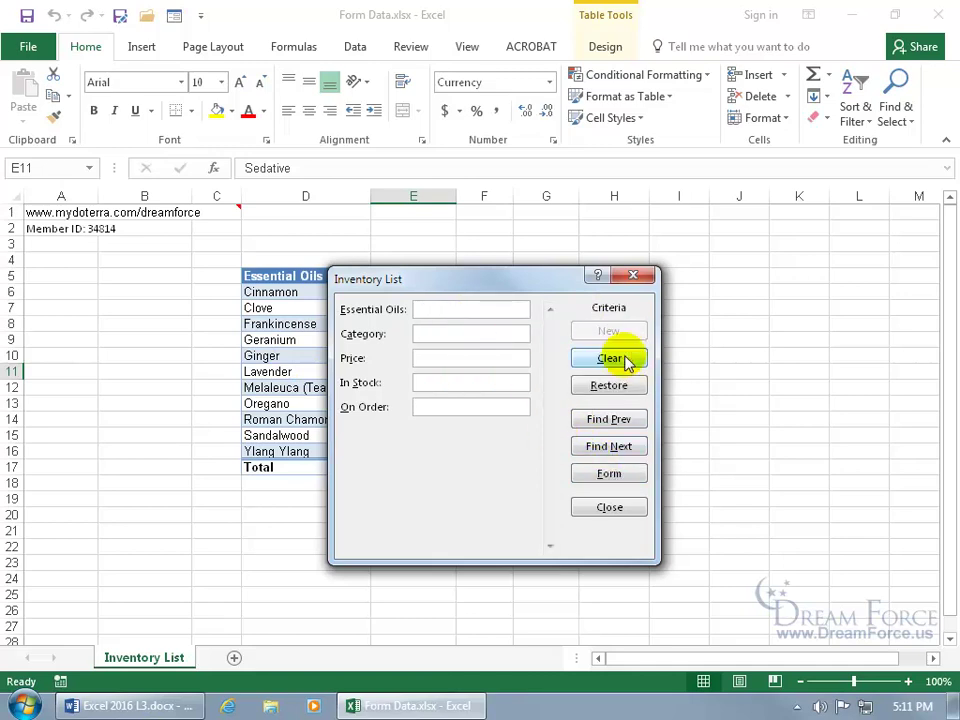
{"action": "left_click", "coordinate": [604, 386]}
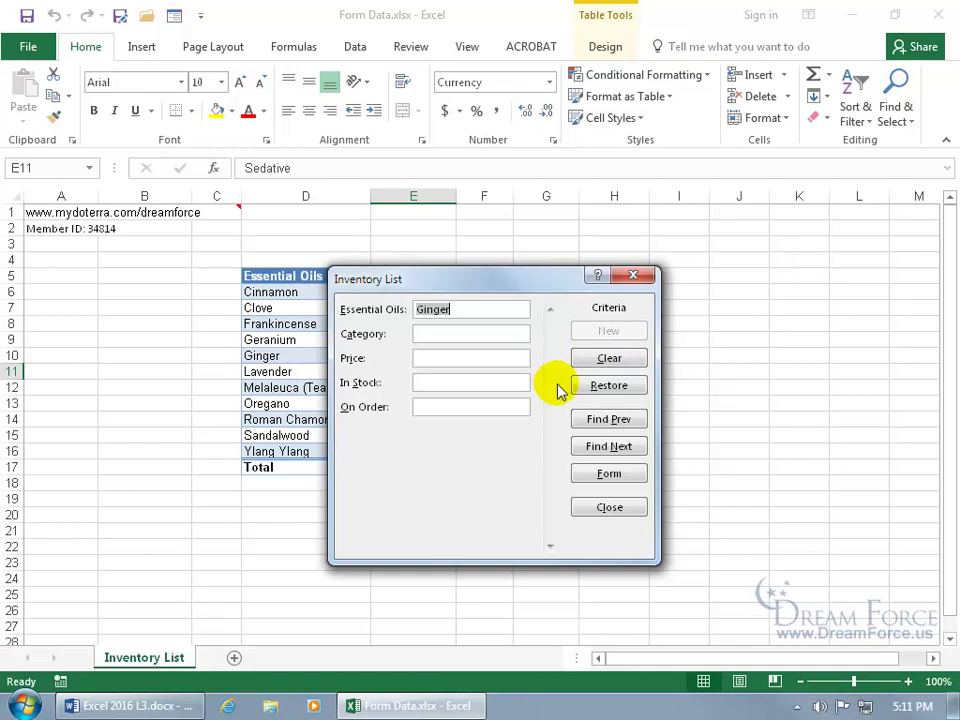
{"action": "left_click", "coordinate": [595, 478]}
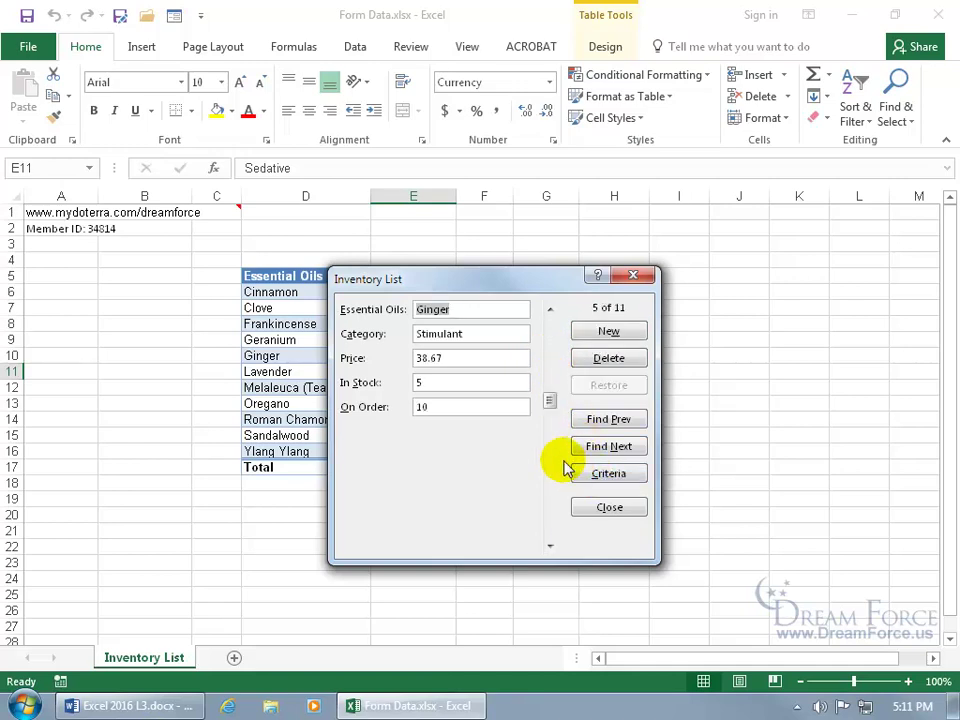
- Move to record 7 of 11, Melaleuca (Tea Tree), and request its deletion
{"action": "left_click_drag", "start_coordinate": [550, 401], "coordinate": [550, 445]}
{"action": "left_click", "coordinate": [550, 312]}
{"action": "left_click", "coordinate": [550, 545]}
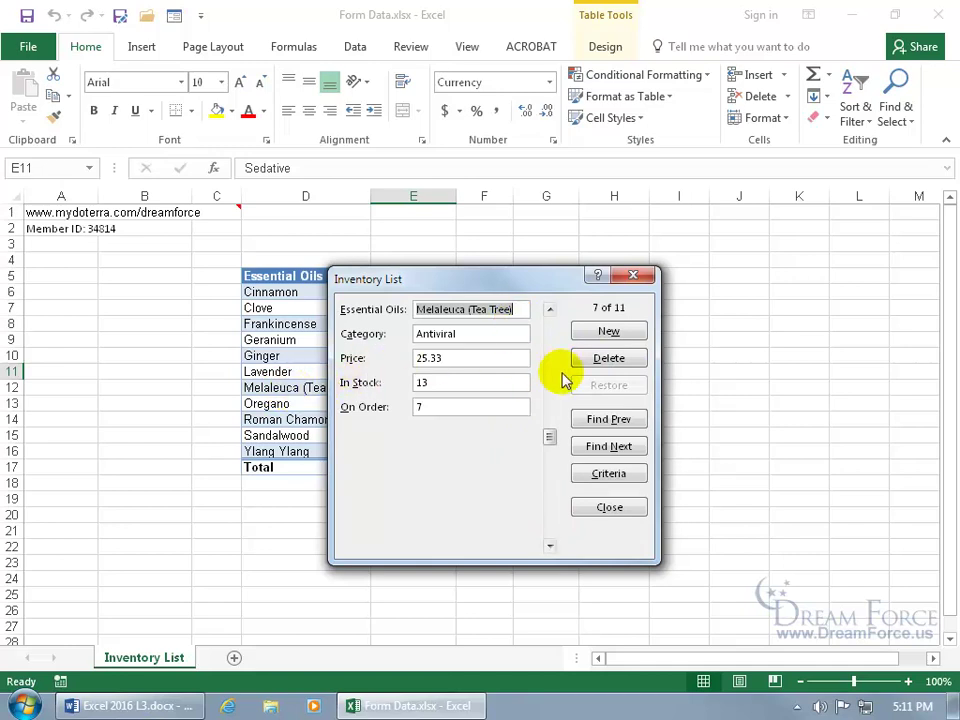
{"action": "left_click", "coordinate": [607, 360]}
- Confirm deleting Melaleuca (Tea Tree) and add Peppermint: Stimulant, 22.00, 30 in stock, 2 on order
{"action": "left_click", "coordinate": [452, 407]}
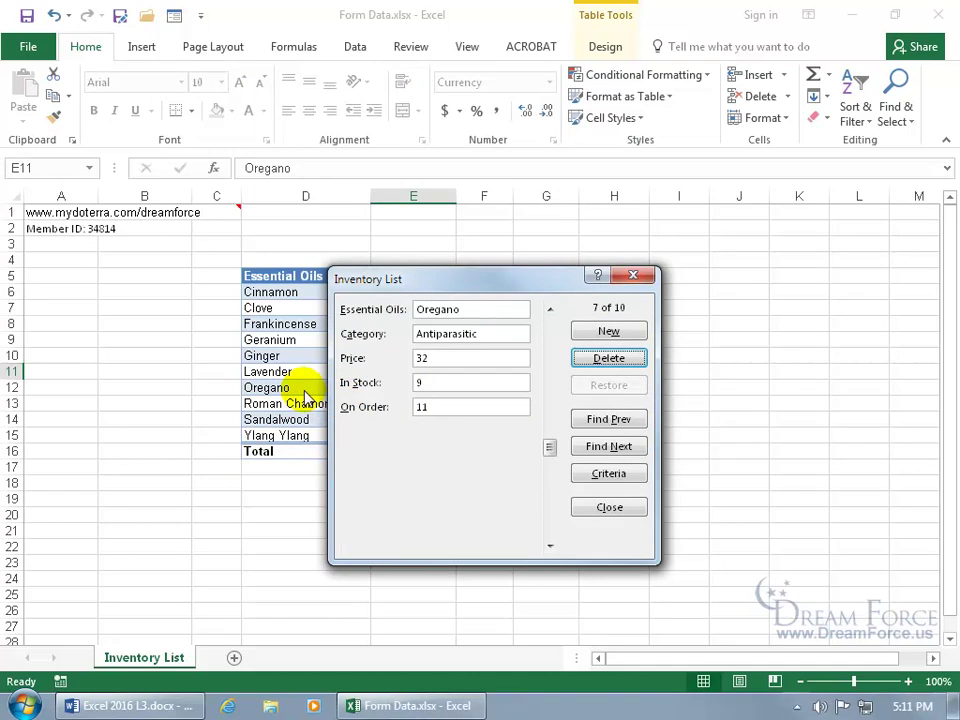
{"action": "left_click", "coordinate": [614, 332]}
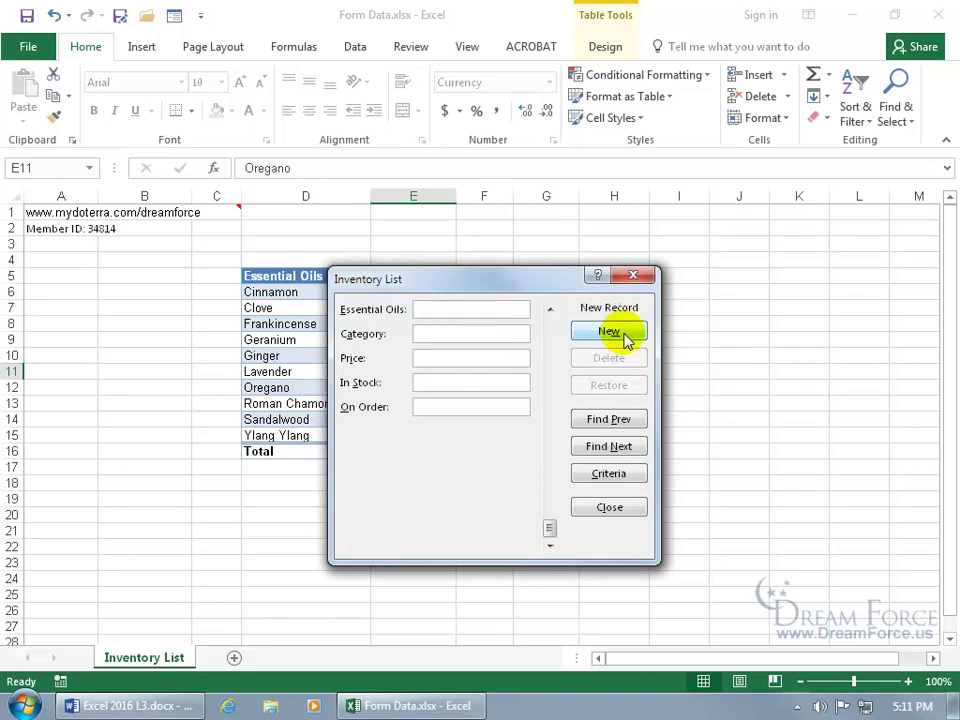
{"action": "type", "text": "Peppermint"}
{"action": "key", "text": "Tab"}
{"action": "type", "text": "Stimulant"}
{"action": "key", "text": "Tab"}
{"action": "type", "text": "22.00"}
{"action": "key", "text": "Tab"}
{"action": "type", "text": "30"}
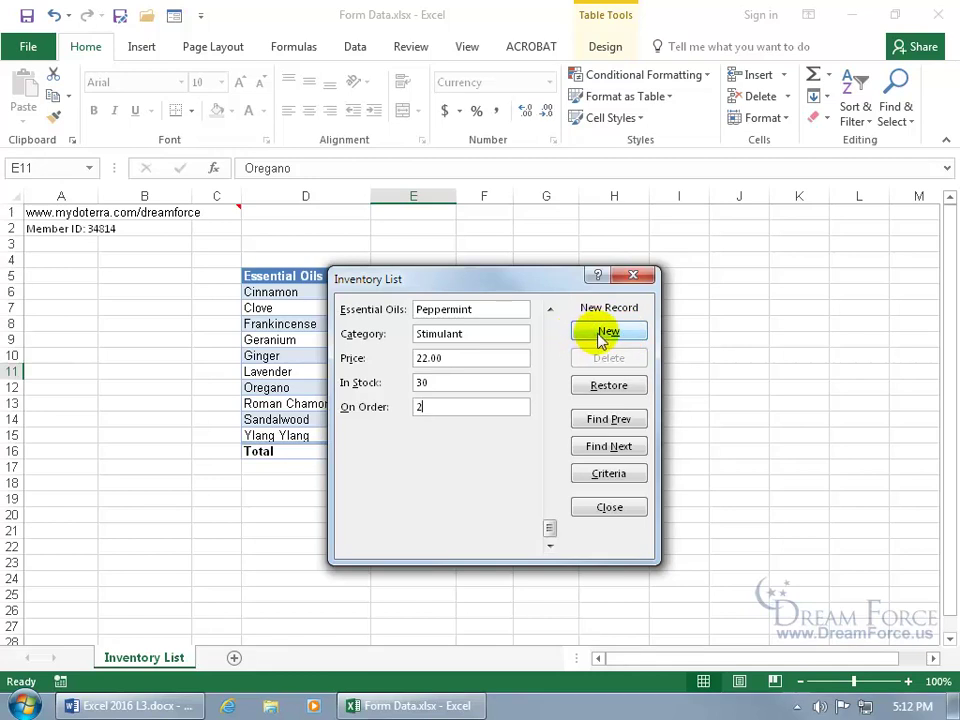
{"action": "left_click", "coordinate": [605, 334]}
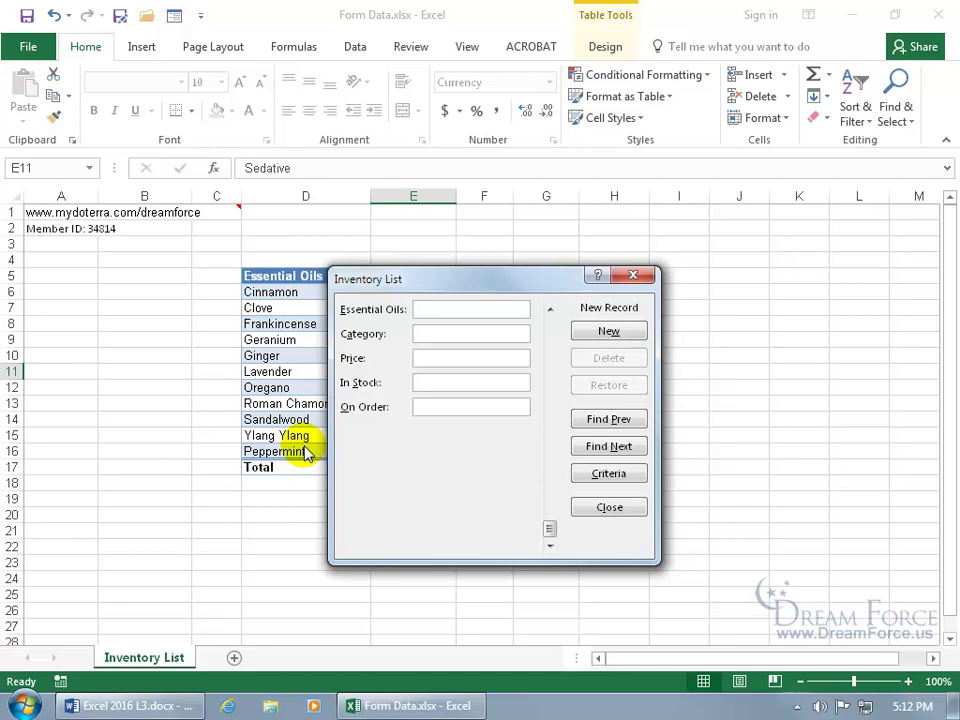
- Move the data form aside, step to Peppermint at record 11 of 11, then close and reopen the form
{"action": "left_click_drag", "start_coordinate": [489, 281], "coordinate": [452, 428]}
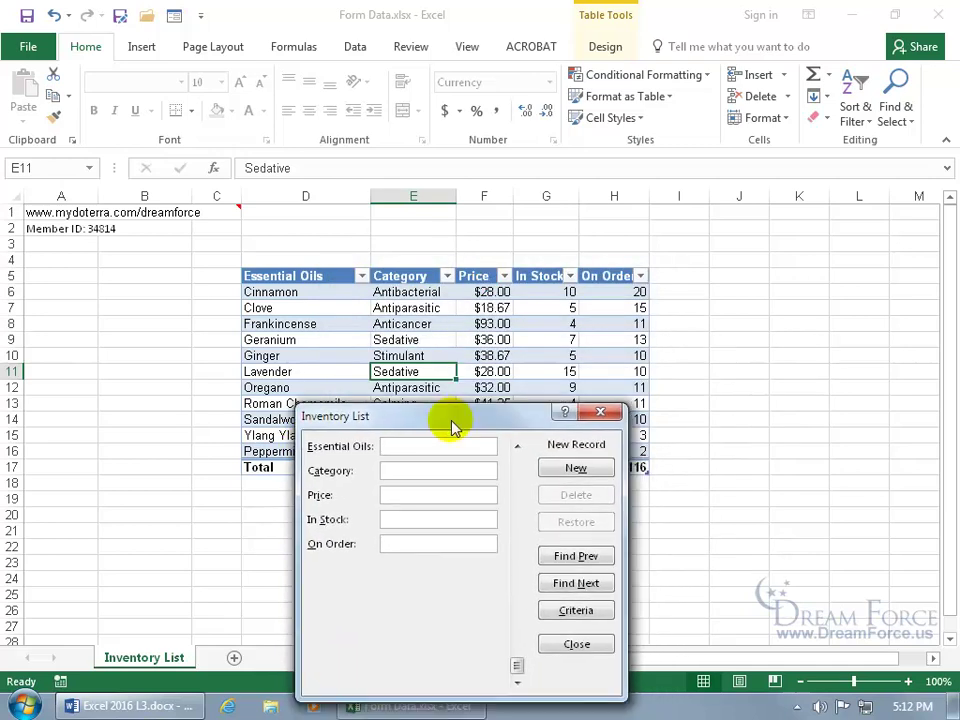
{"action": "left_click", "coordinate": [572, 558]}
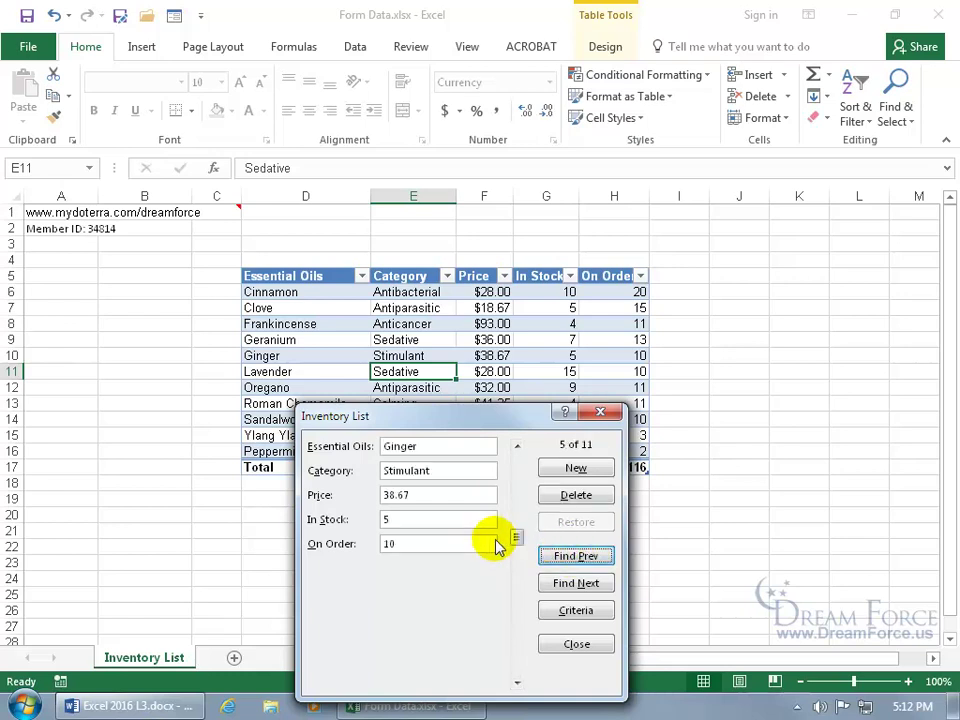
{"action": "left_click_drag", "start_coordinate": [516, 541], "coordinate": [517, 683]}
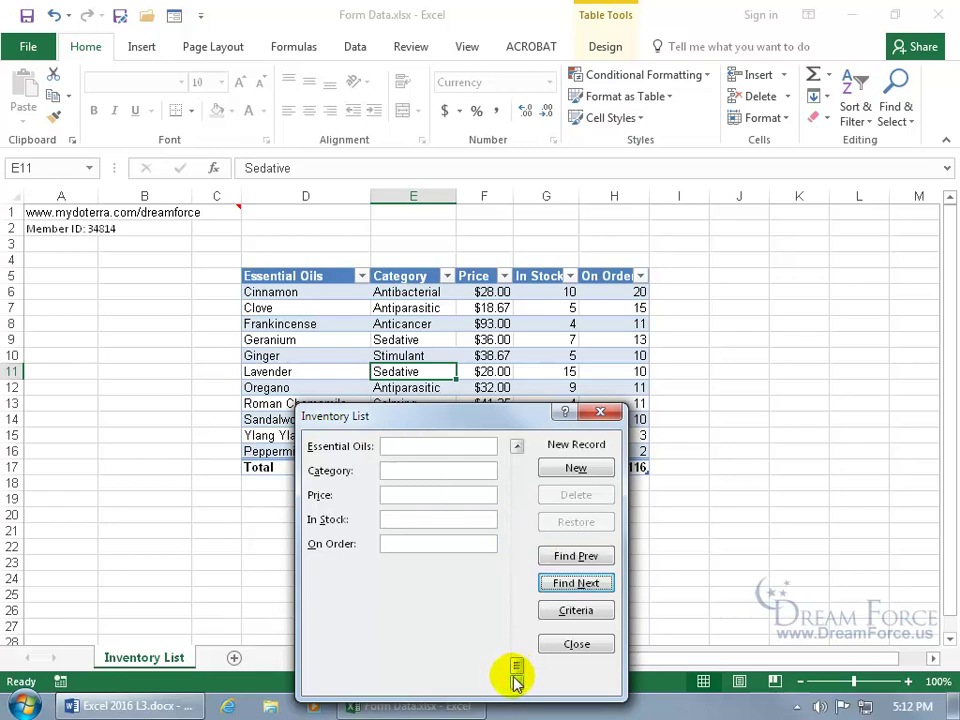
{"action": "left_click", "coordinate": [518, 448]}
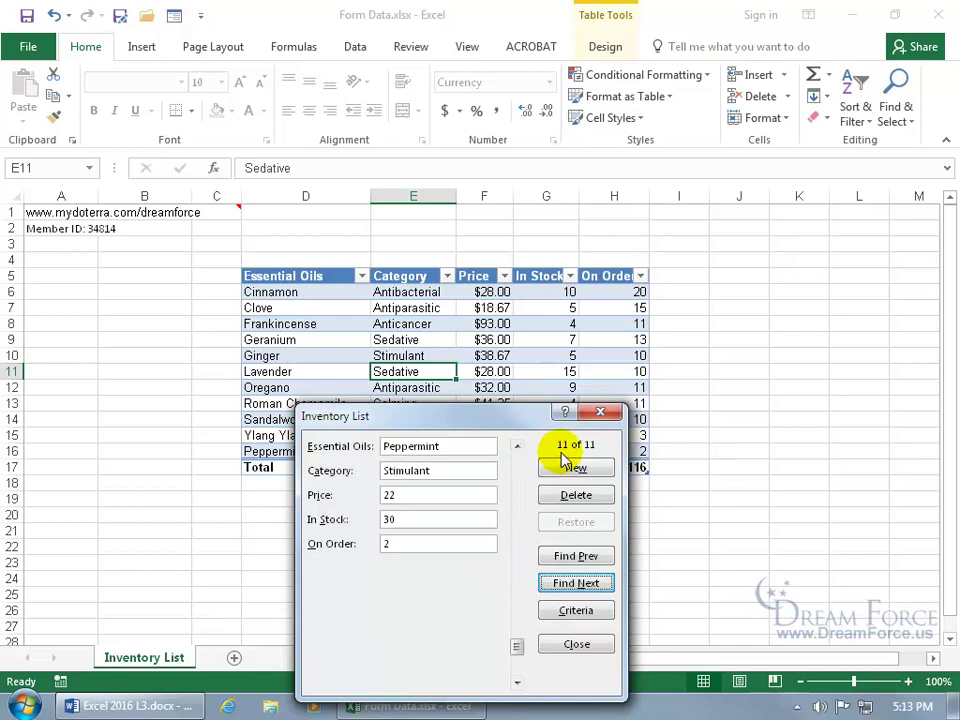
{"action": "left_click", "coordinate": [565, 647]}
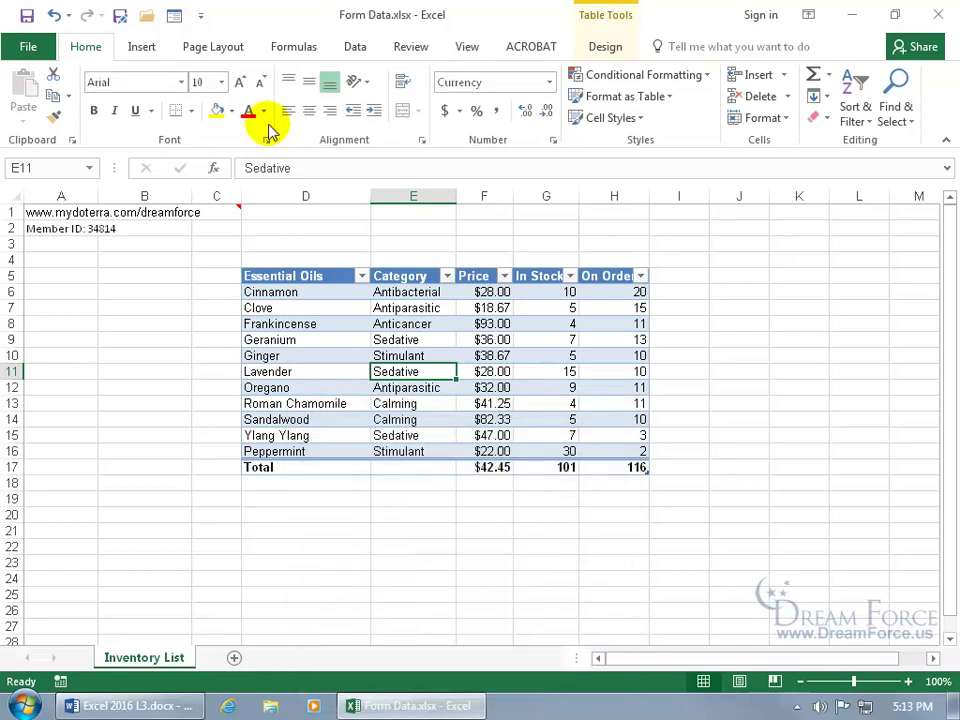
{"action": "left_click", "coordinate": [175, 17]}
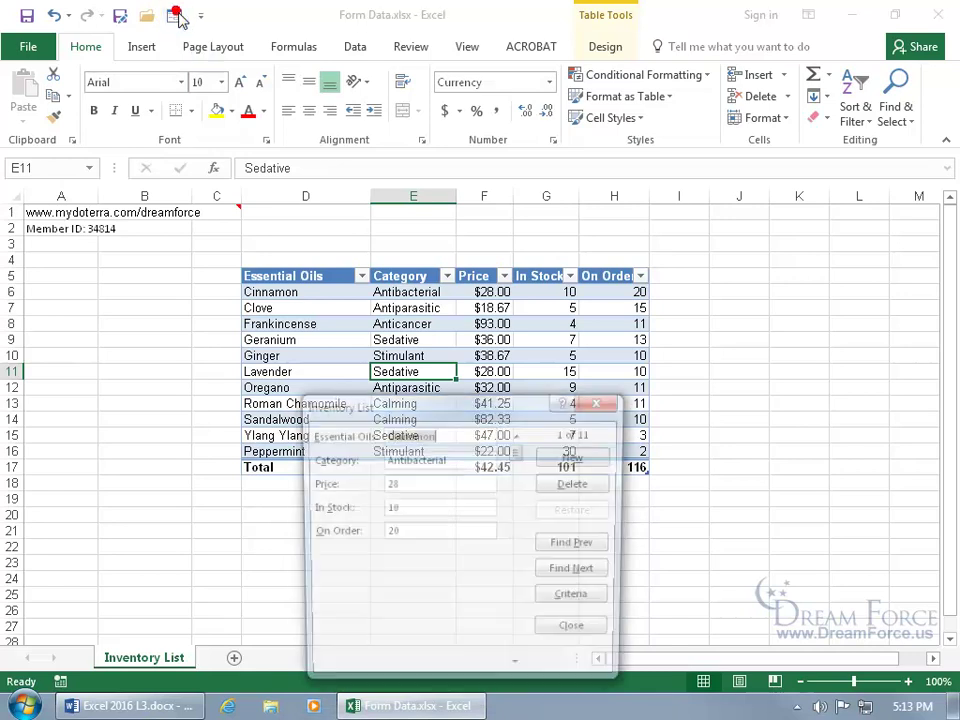
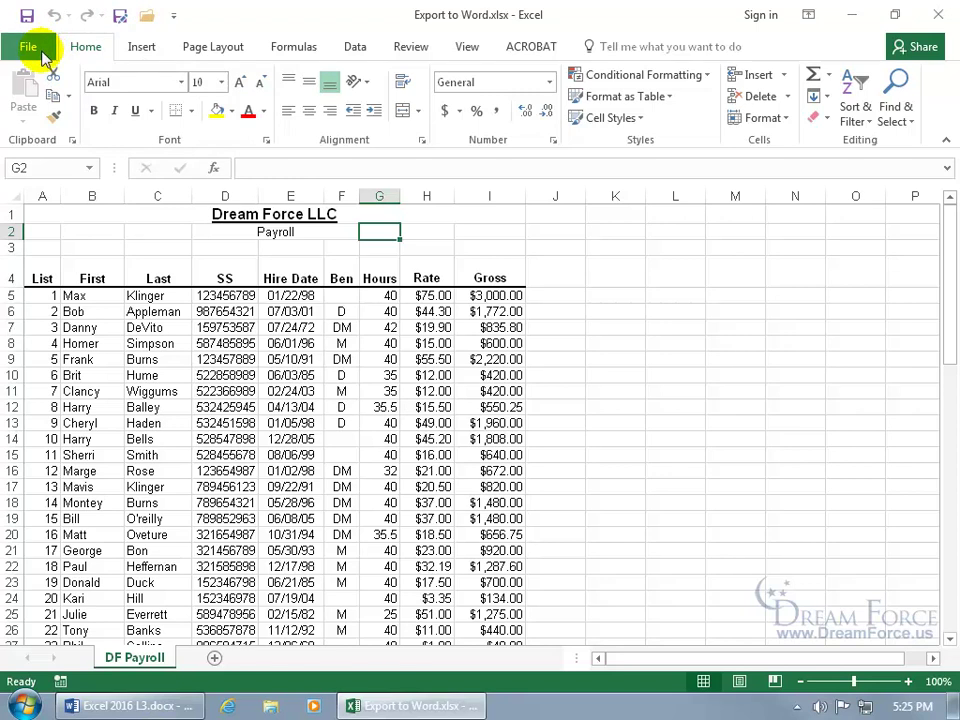
- Save the workbook as Export to Word.txt in Text (Tab delimited) format, keeping that format
{"action": "left_click", "coordinate": [120, 18]}
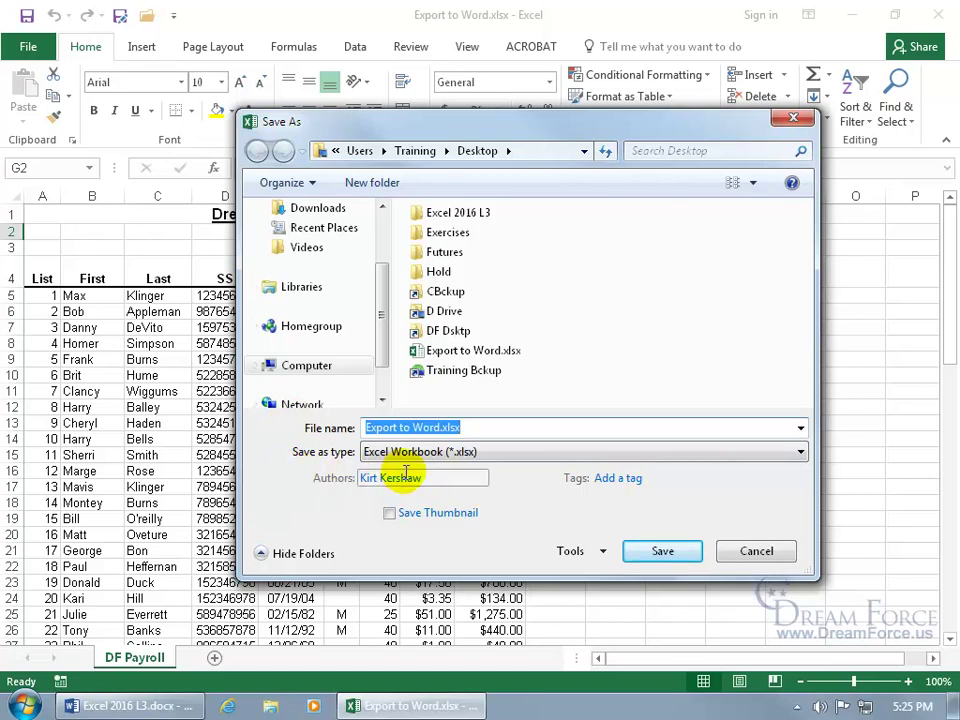
{"action": "left_click", "coordinate": [447, 455]}
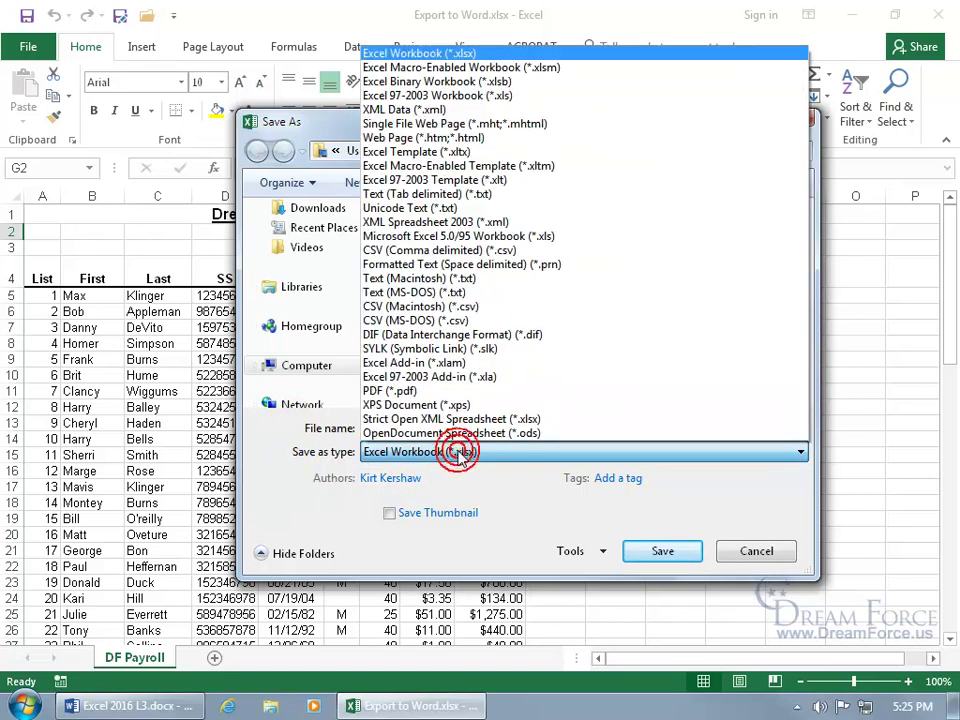
{"action": "left_click", "coordinate": [428, 195]}
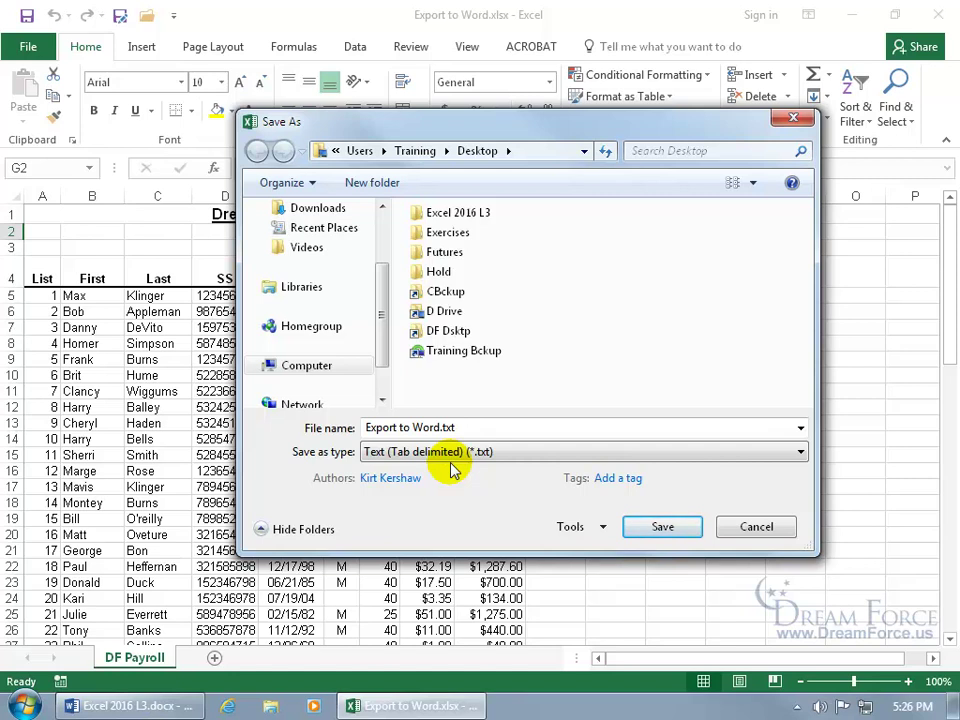
{"action": "left_click", "coordinate": [660, 526]}
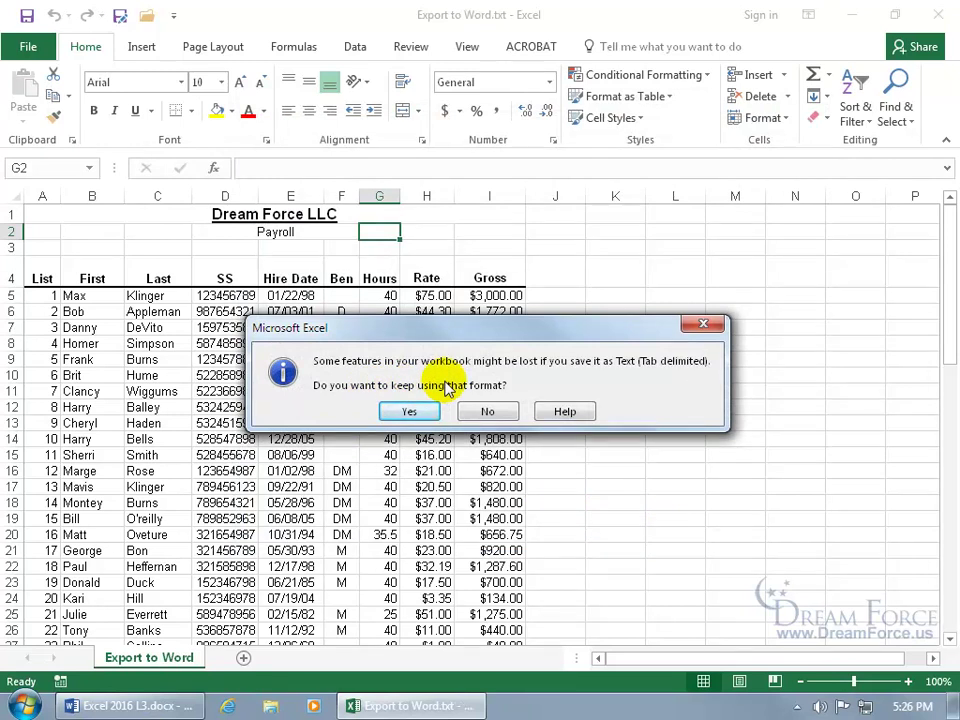
{"action": "left_click", "coordinate": [395, 405]}
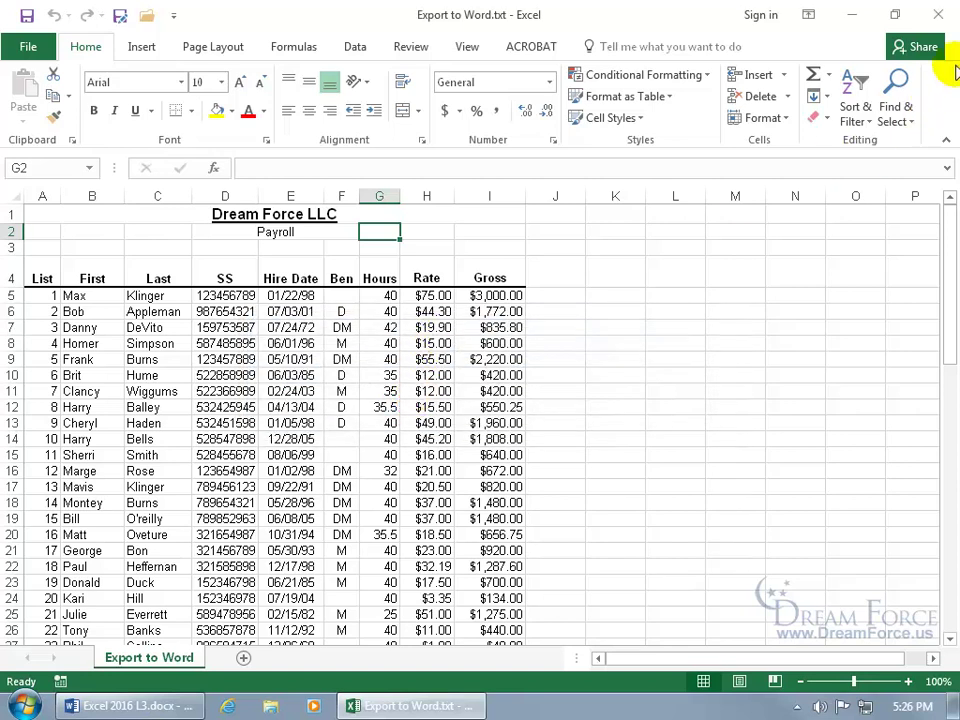
- Close Excel without saving changes and select the Export to Word.xlsx icon
{"action": "left_click", "coordinate": [940, 22]}
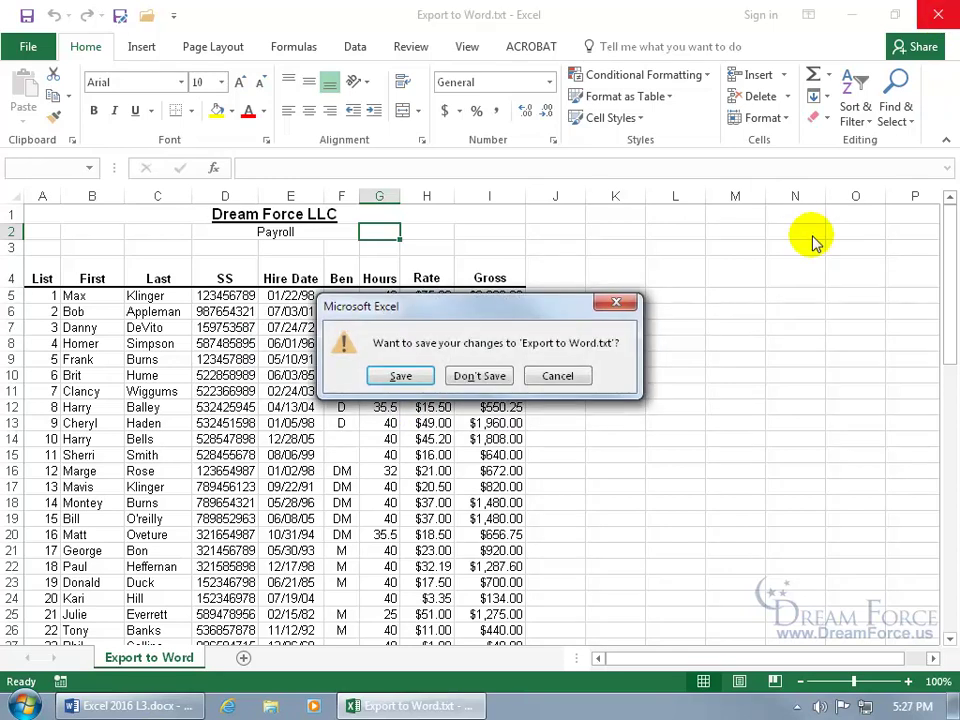
{"action": "left_click", "coordinate": [493, 378]}
{"action": "left_click", "coordinate": [476, 356]}
- Move the Export to Word.txt icon below the workbook, view it maximized in Notepad, then close it
{"action": "double_click", "coordinate": [455, 335]}
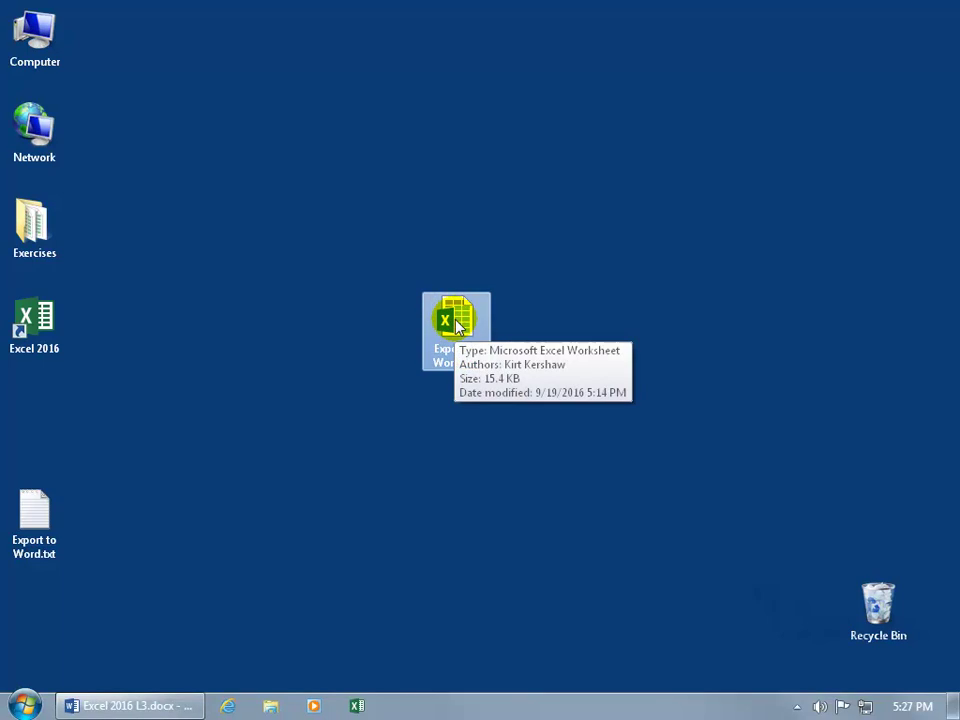
{"action": "left_click_drag", "start_coordinate": [45, 512], "coordinate": [467, 412]}
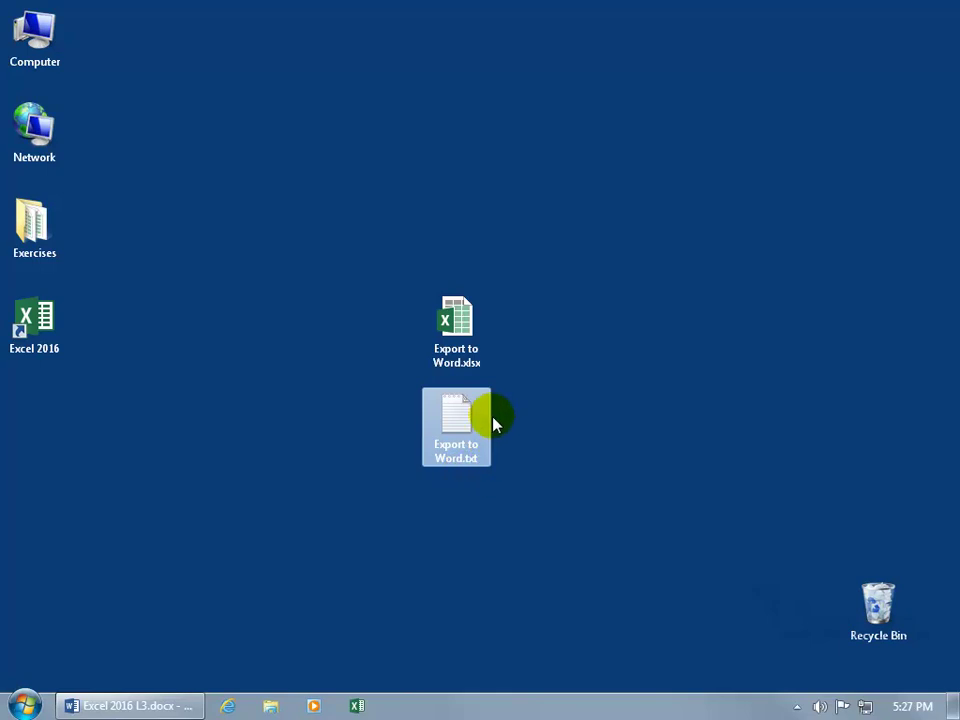
{"action": "double_click", "coordinate": [452, 418]}
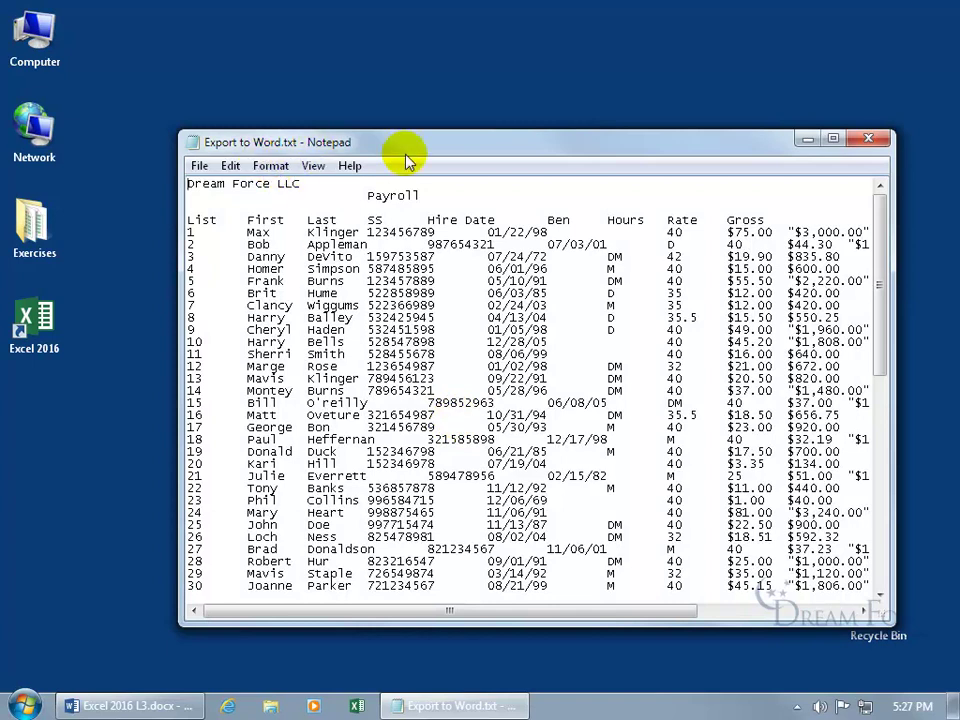
{"action": "left_click", "coordinate": [832, 138]}
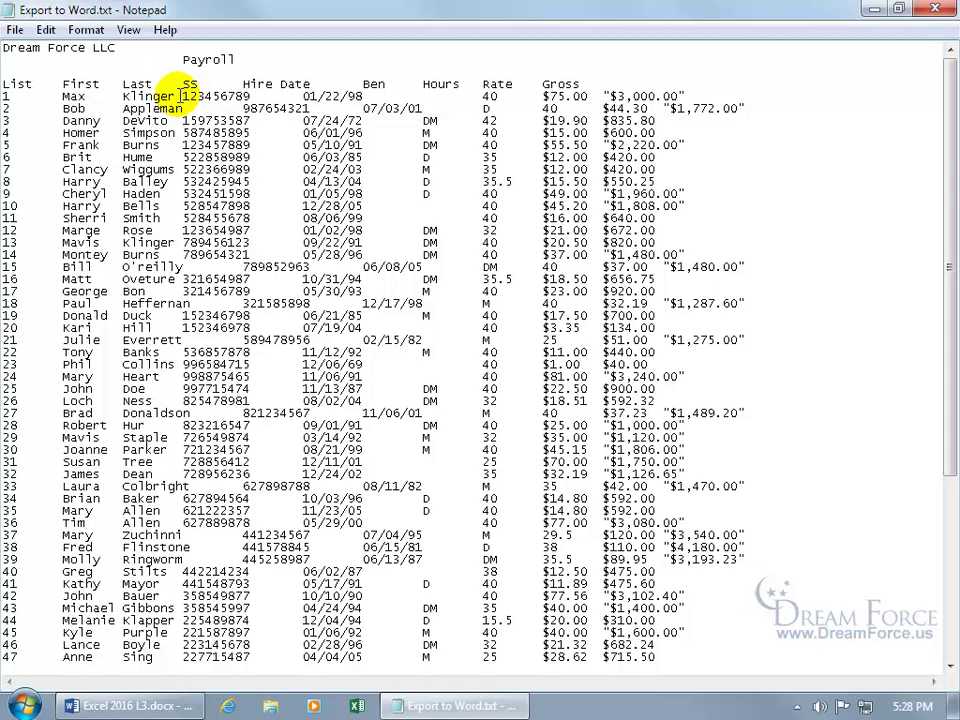
{"action": "left_click", "coordinate": [934, 10]}
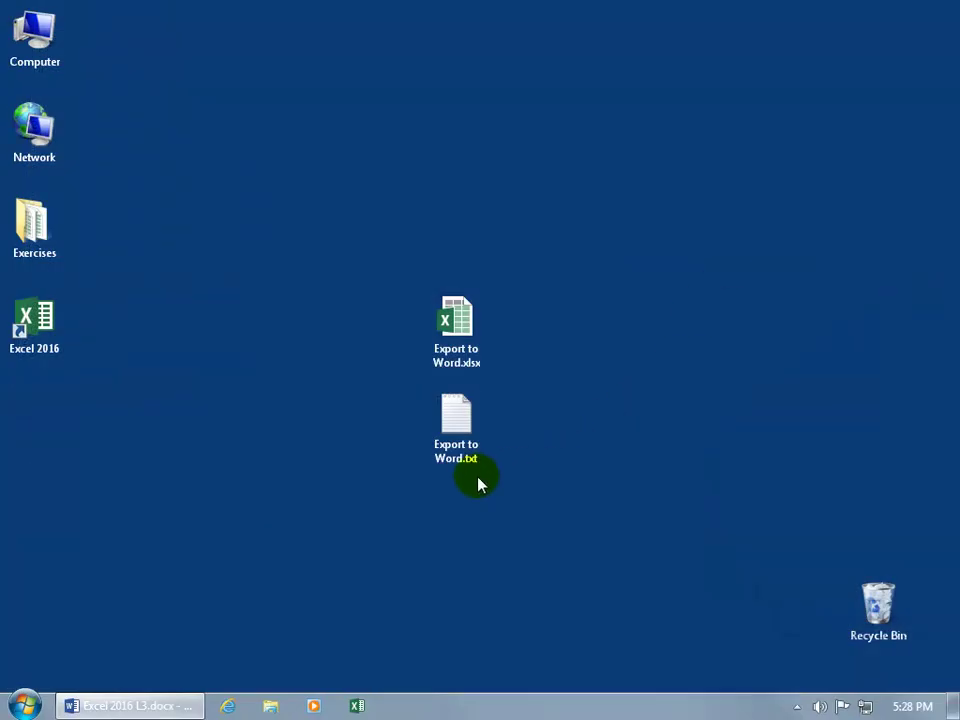
- Open Export to Word.txt with Word 2016 from its Open with menu
{"action": "left_click", "coordinate": [455, 415]}
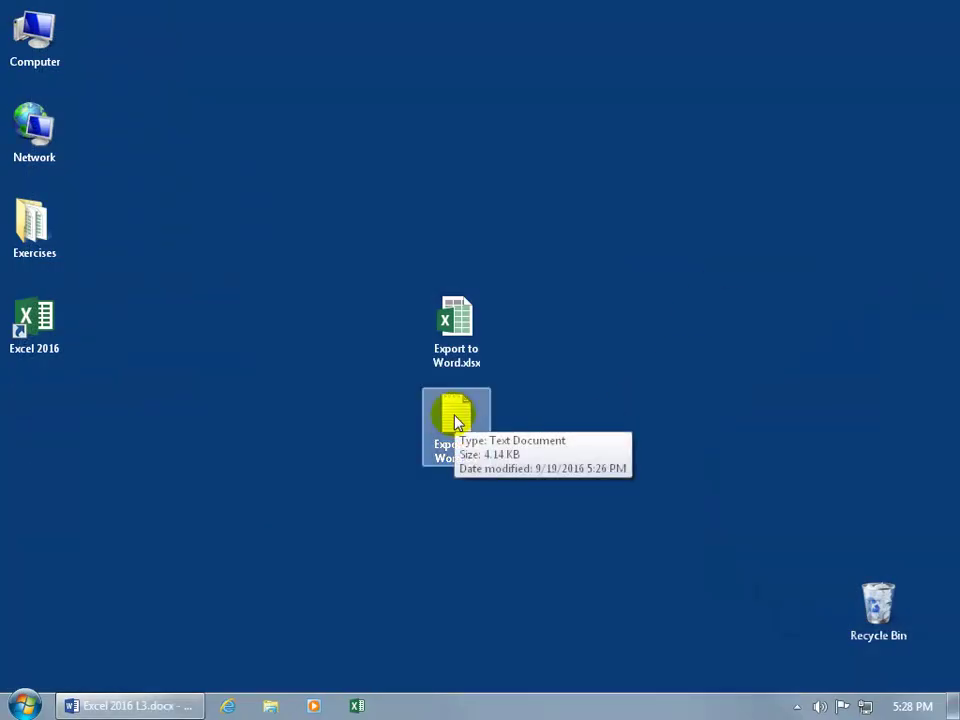
{"action": "right_click", "coordinate": [455, 420]}
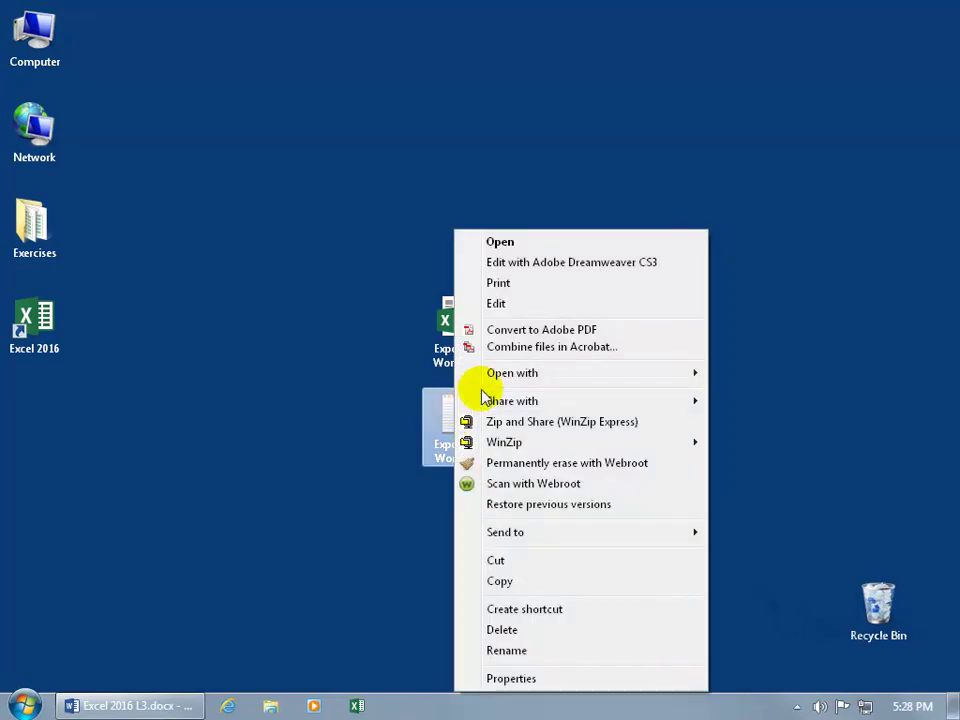
{"action": "mouse_move", "coordinate": [495, 380]}
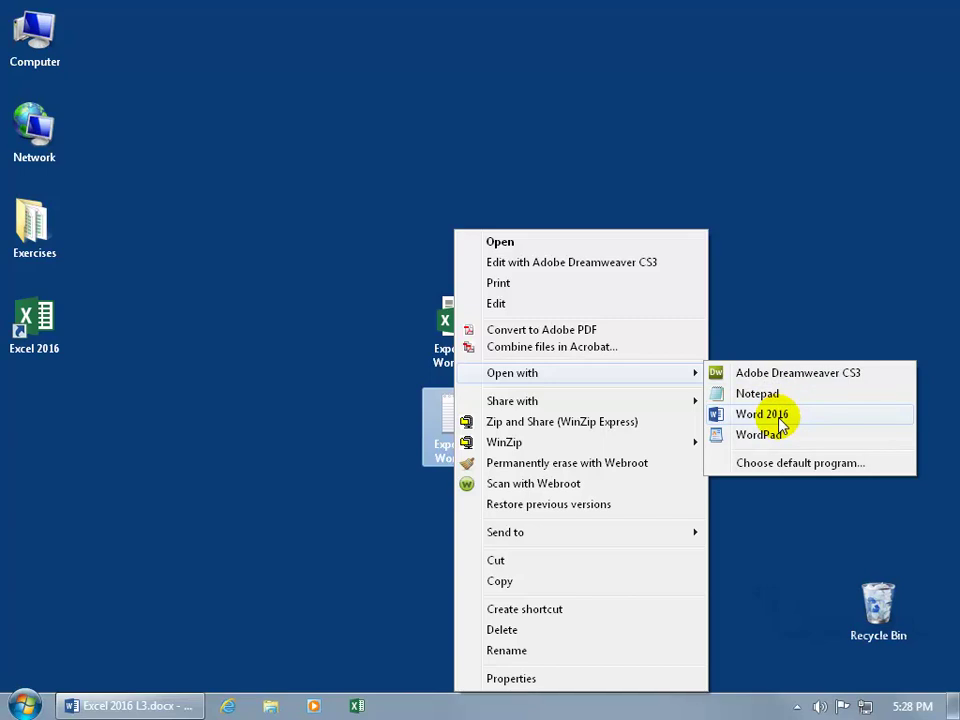
{"action": "left_click", "coordinate": [756, 423]}
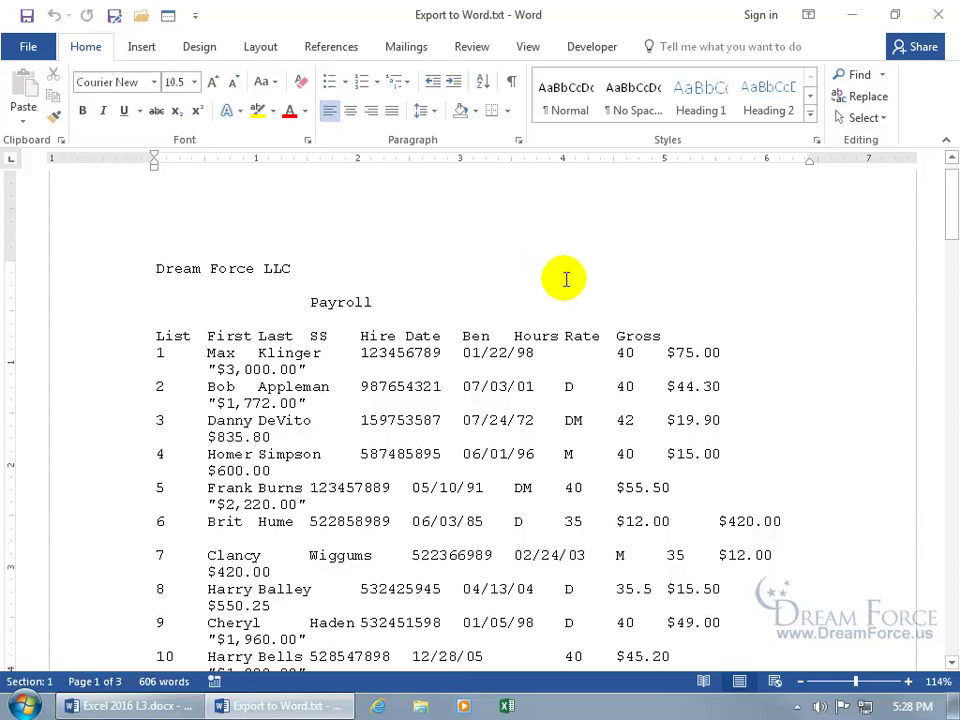
- Toggle Show/Hide ¶ on and off to inspect the tab marks, then minimize Word
{"action": "left_click", "coordinate": [512, 82]}
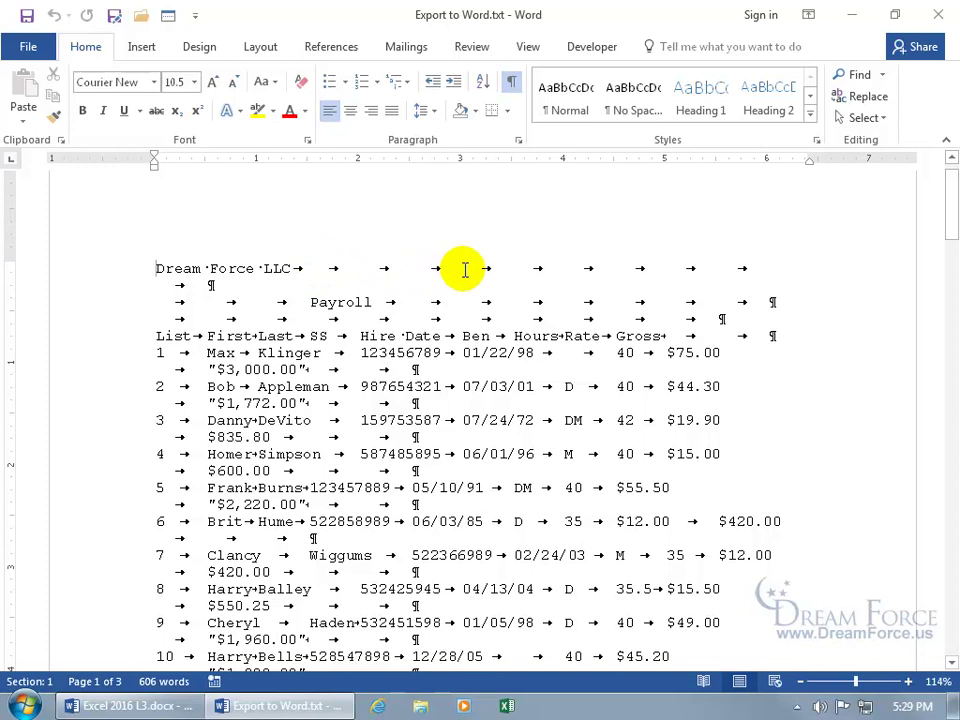
{"action": "left_click", "coordinate": [511, 81]}
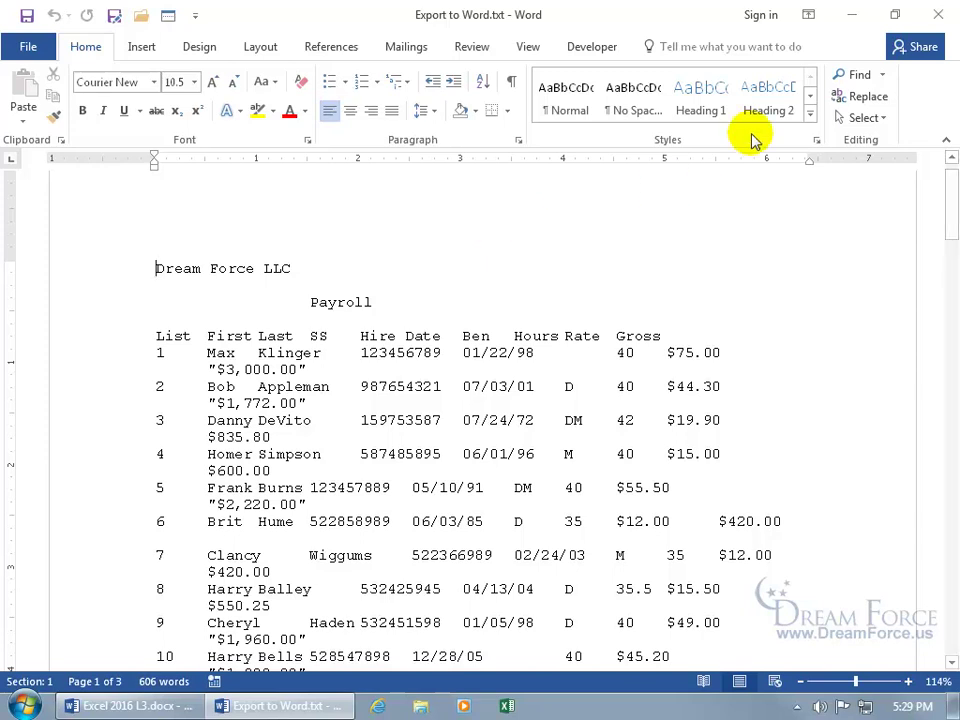
{"action": "left_click", "coordinate": [853, 13]}
{"action": "left_click", "coordinate": [462, 326]}
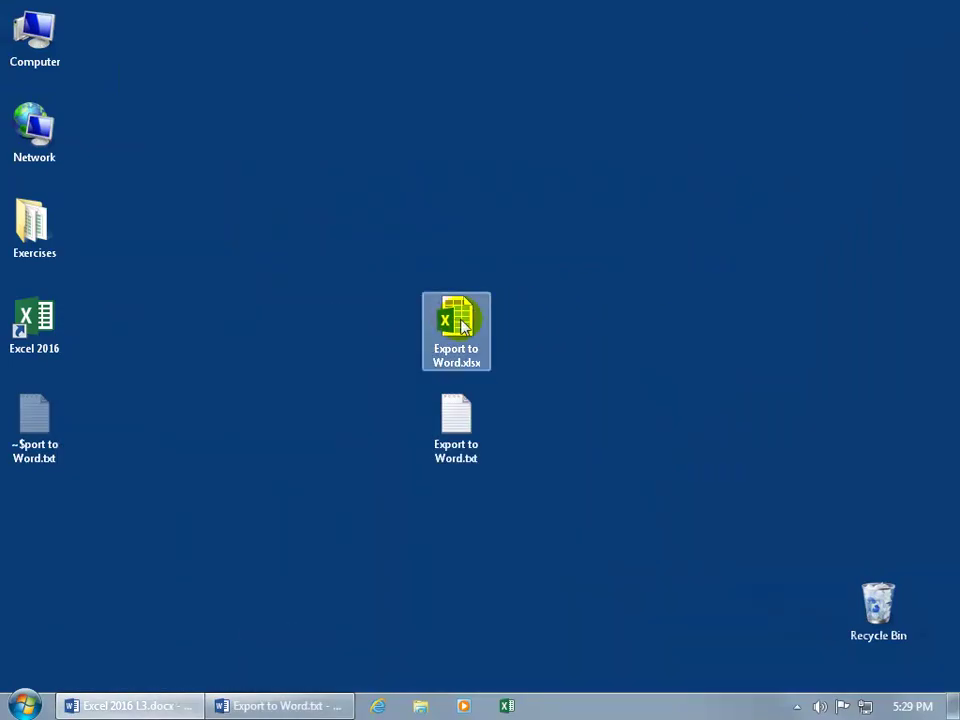
- Open Export to Word.xlsx, copy the payroll range A4:I72, and return to Word
{"action": "double_click", "coordinate": [462, 326]}
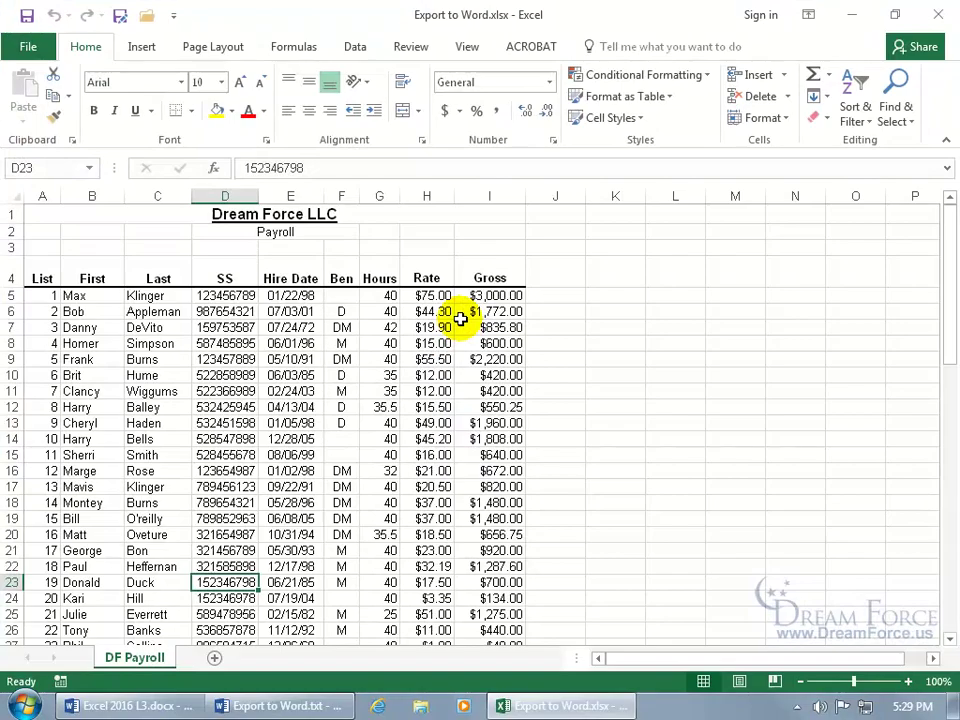
{"action": "left_click", "coordinate": [44, 279]}
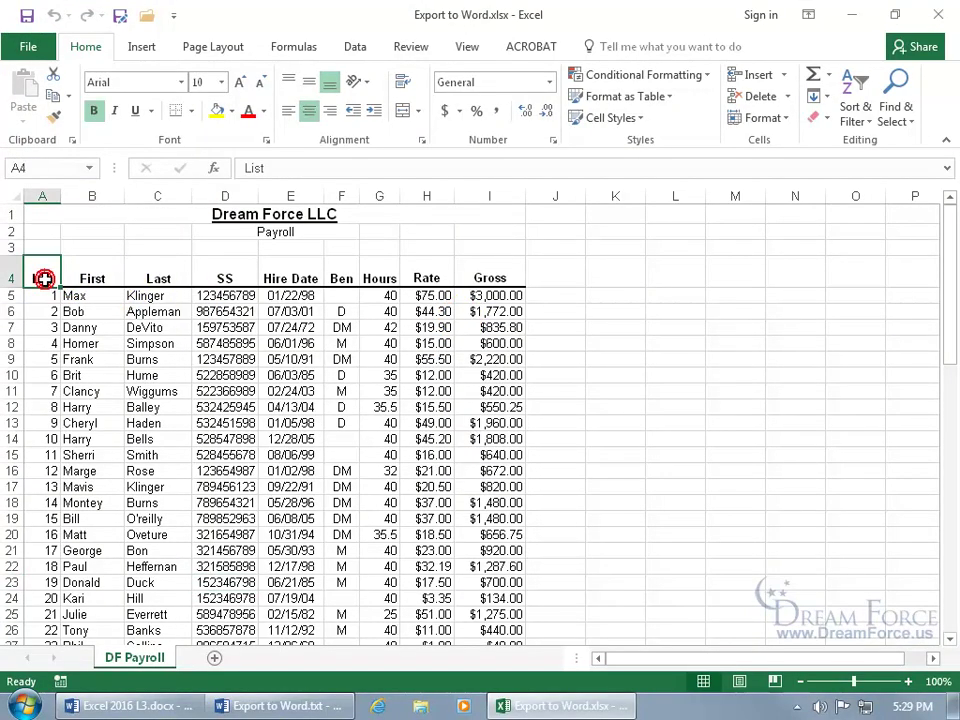
{"action": "scroll", "coordinate": [598, 448], "scroll_direction": "down", "scroll_amount": 10}
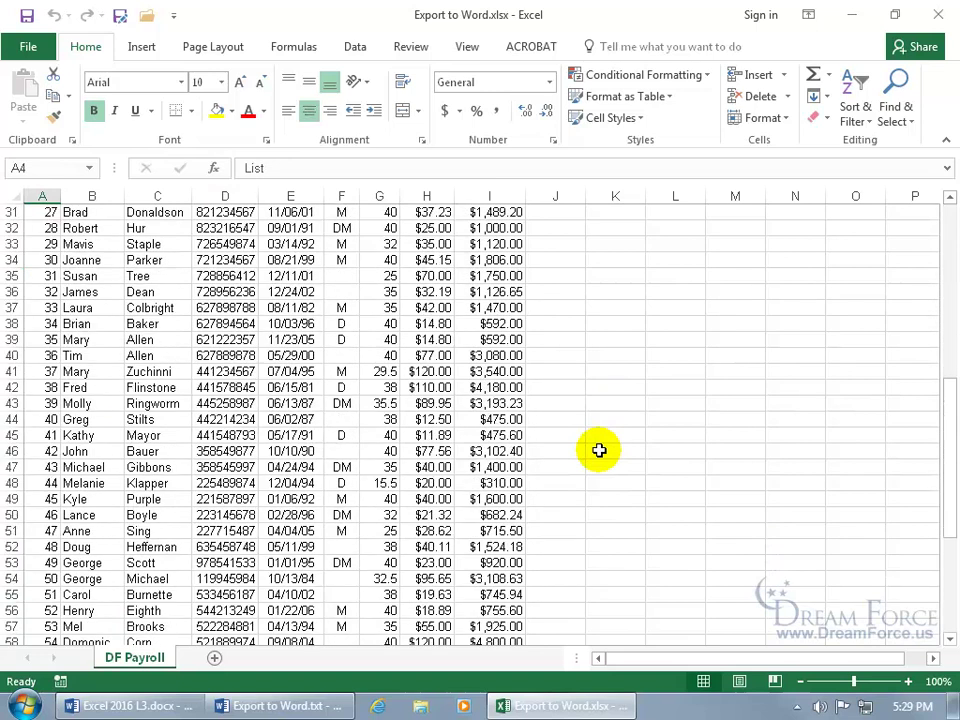
{"action": "scroll", "coordinate": [598, 450], "scroll_direction": "down", "scroll_amount": 9}
{"action": "left_click", "coordinate": [503, 435], "text": "shift"}
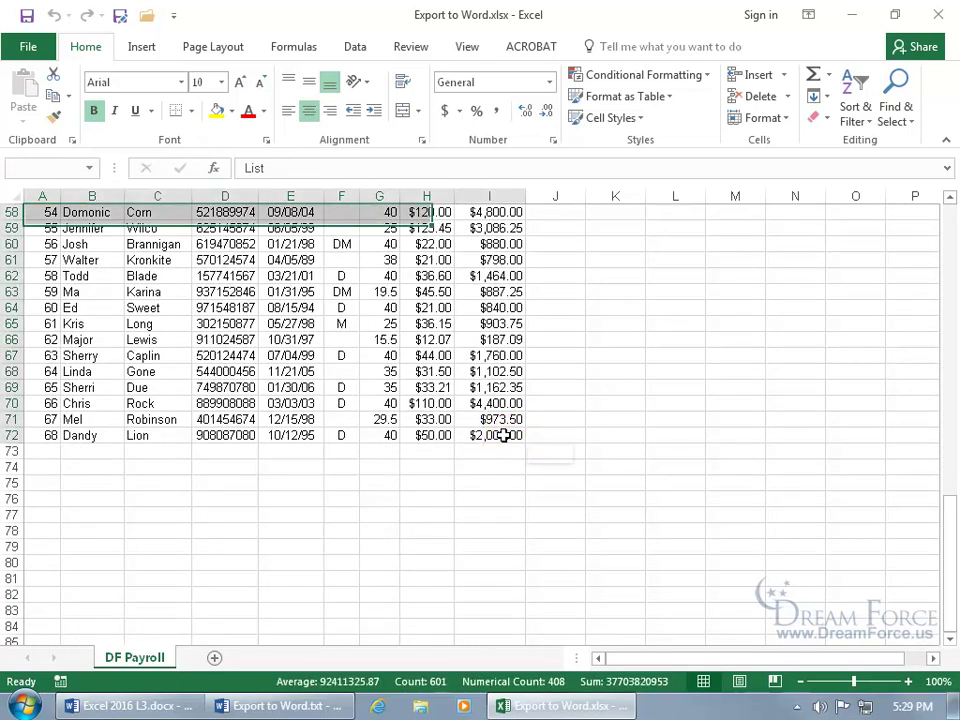
{"action": "scroll", "coordinate": [503, 435], "scroll_direction": "up", "scroll_amount": 17}
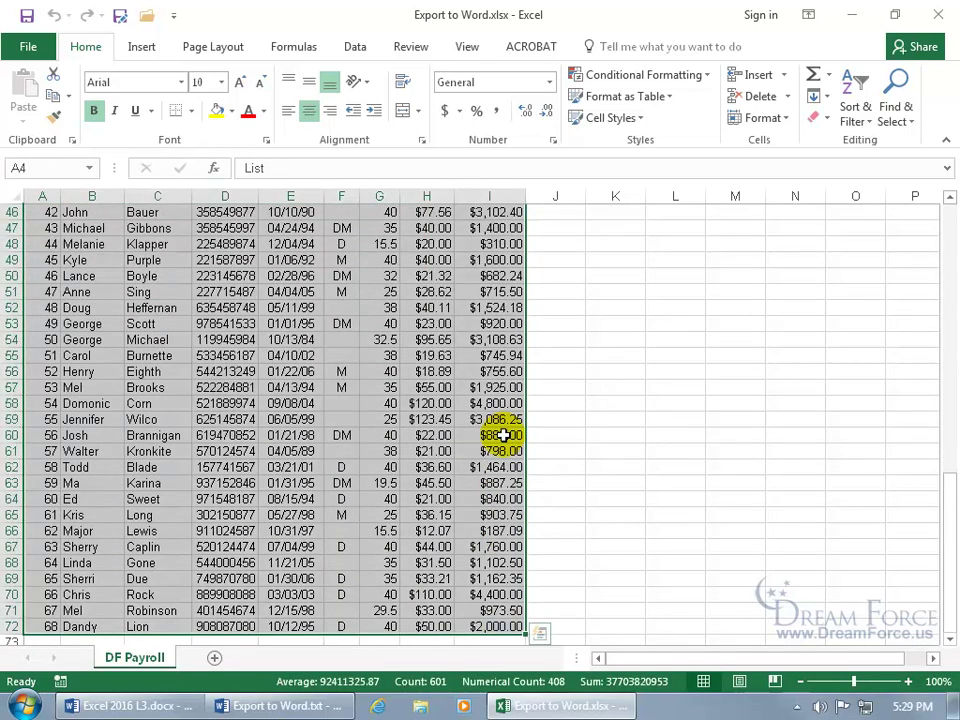
{"action": "scroll", "coordinate": [503, 435], "scroll_direction": "up", "scroll_amount": 2}
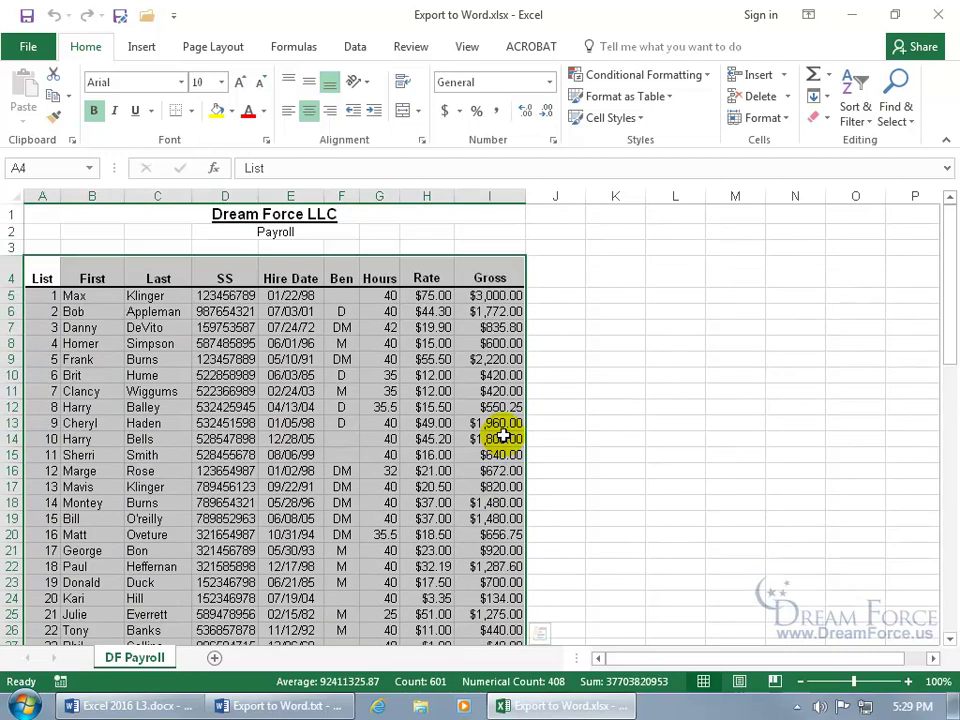
{"action": "key", "text": "ctrl+c"}
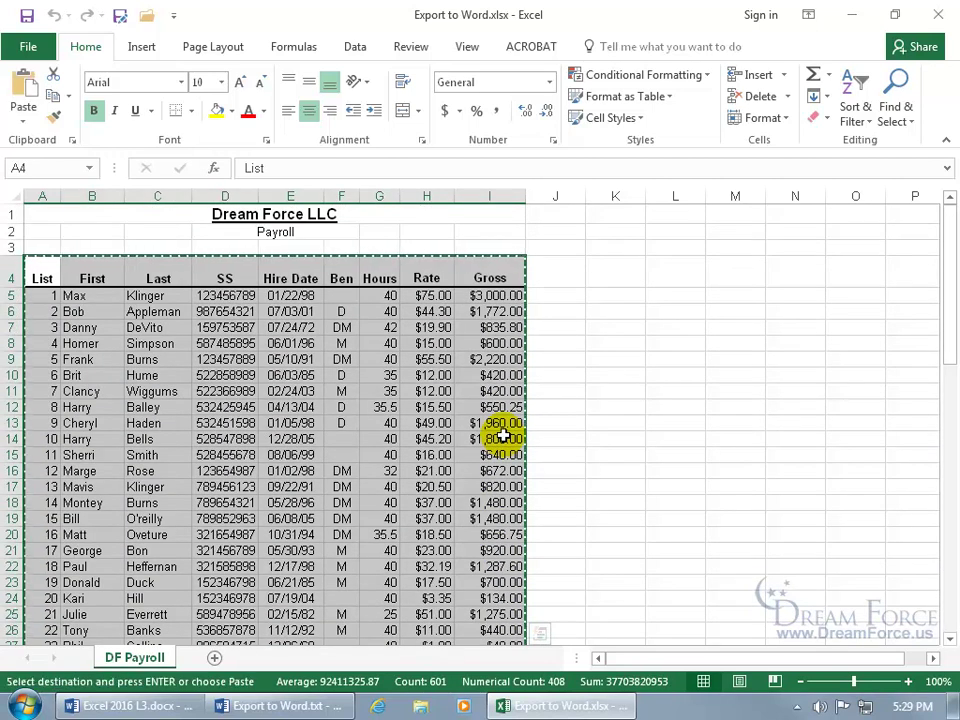
{"action": "left_click", "coordinate": [286, 706]}
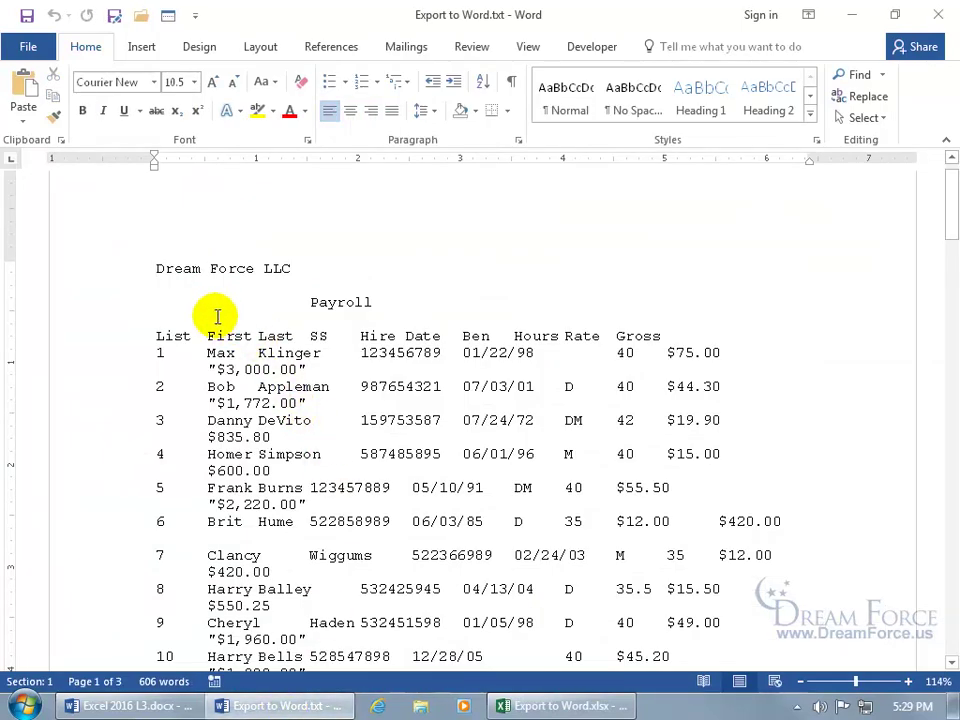
- Replace all document text with the pasted Excel payroll table, List through Gross columns
{"action": "key", "text": "ctrl+a"}
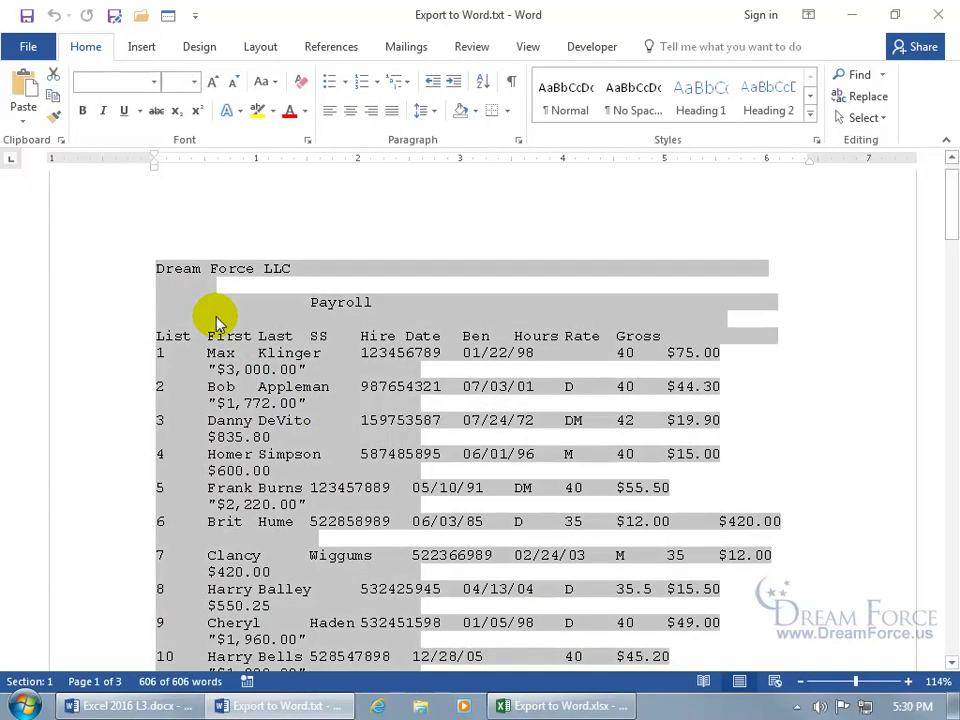
{"action": "key", "text": "Delete"}
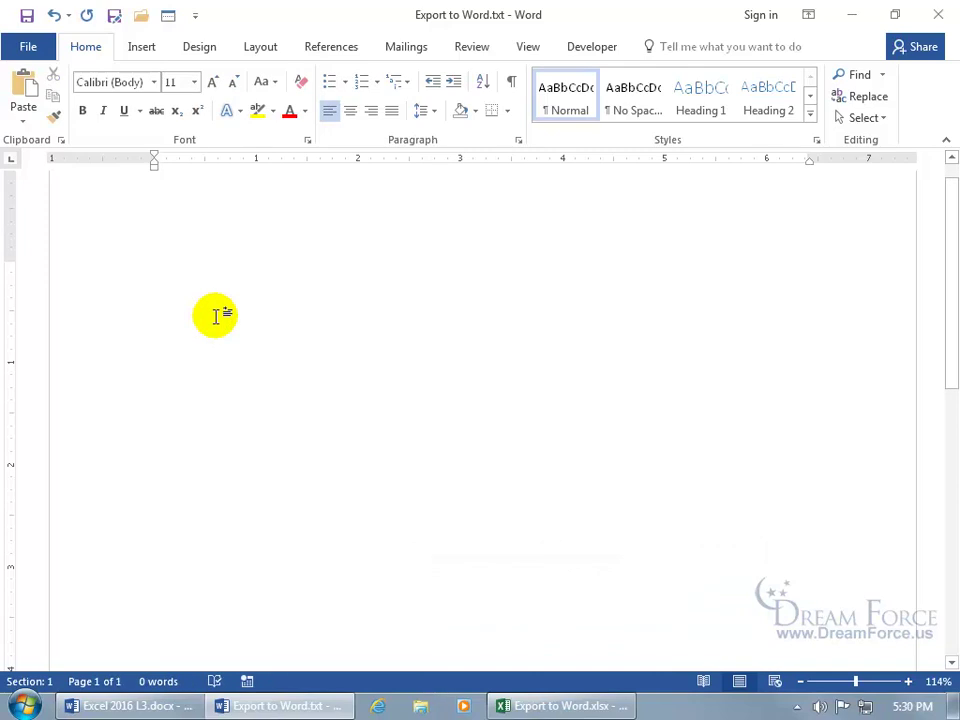
{"action": "key", "text": "ctrl+v"}
{"action": "left_click_drag", "start_coordinate": [946, 450], "coordinate": [921, 199]}
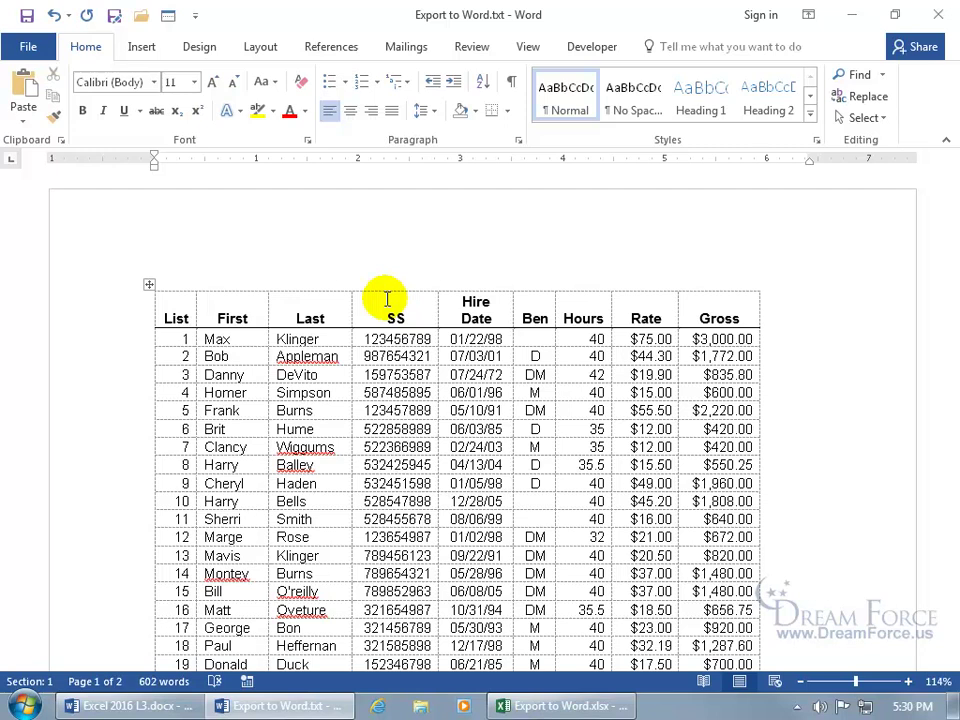
{"action": "left_click", "coordinate": [150, 285]}
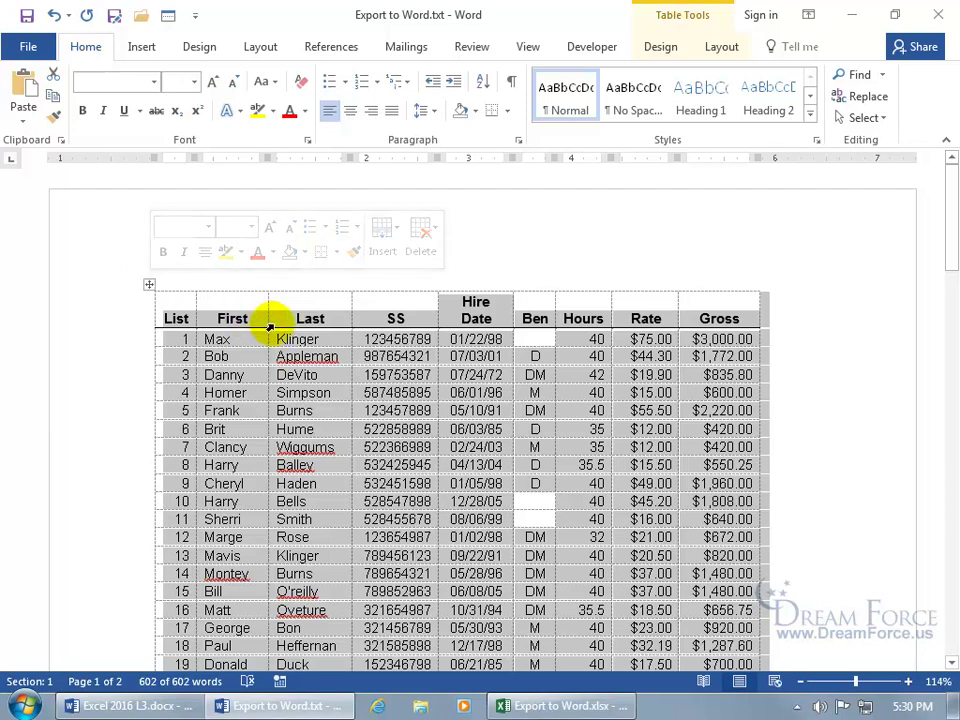
{"action": "left_click", "coordinate": [297, 340]}
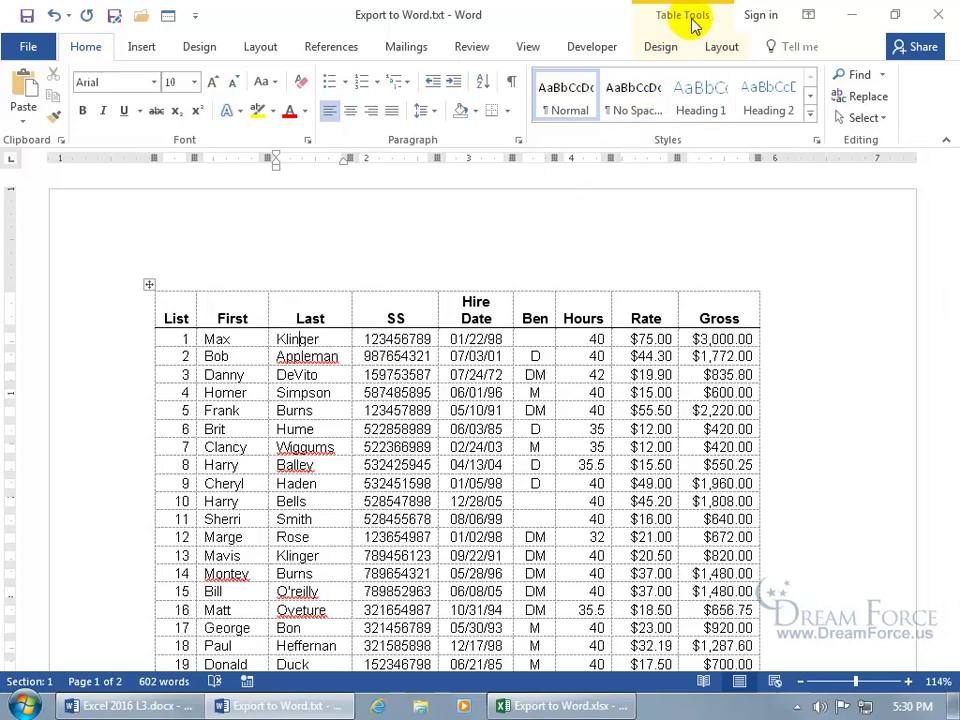
- Turn off View Gridlines for the table, then undo twice to restore the tab-separated text
{"action": "left_click", "coordinate": [664, 48]}
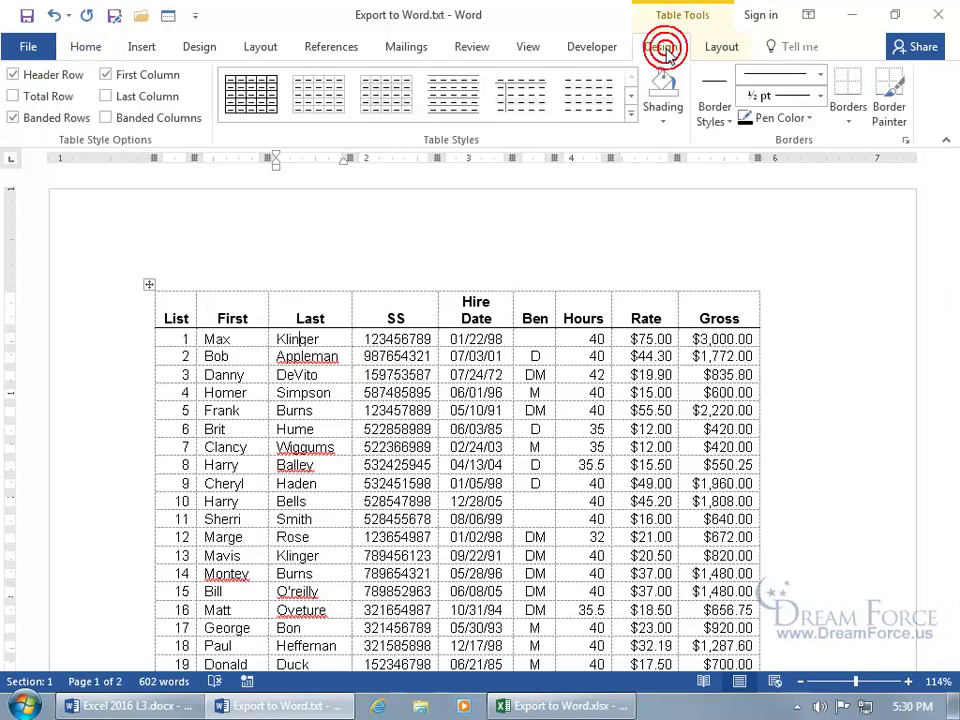
{"action": "left_click", "coordinate": [720, 48]}
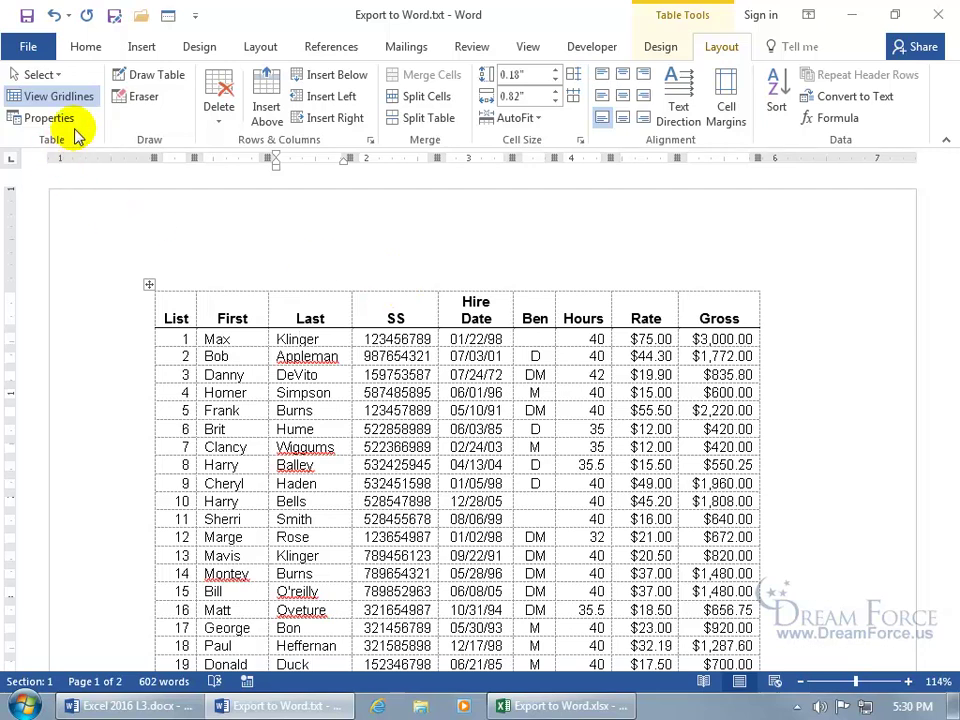
{"action": "left_click", "coordinate": [80, 98]}
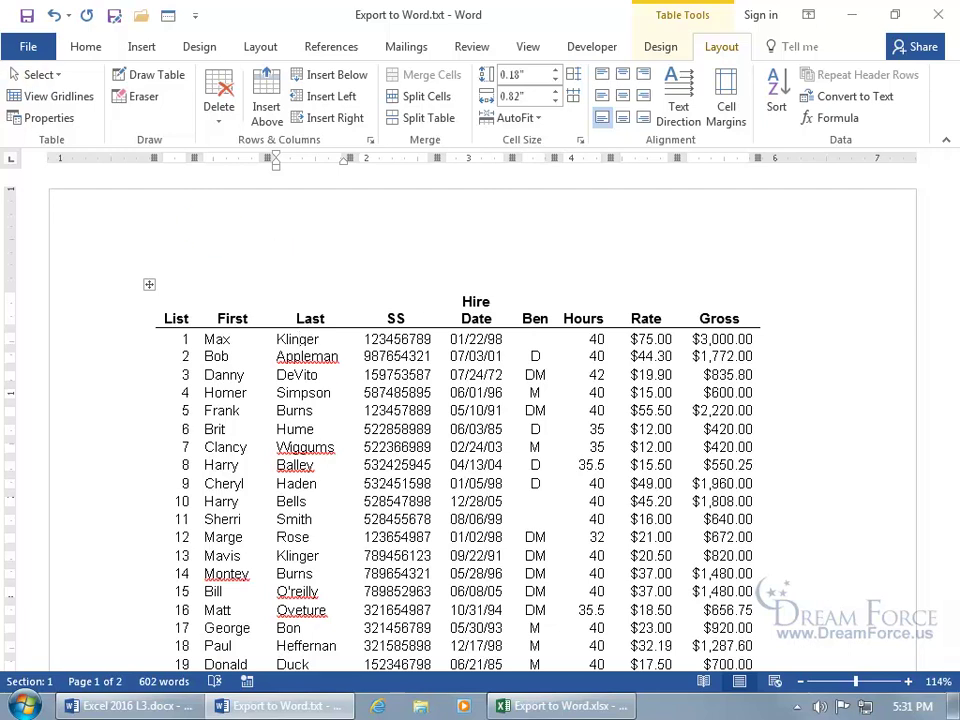
{"action": "left_click", "coordinate": [53, 17]}
{"action": "left_click", "coordinate": [53, 17]}
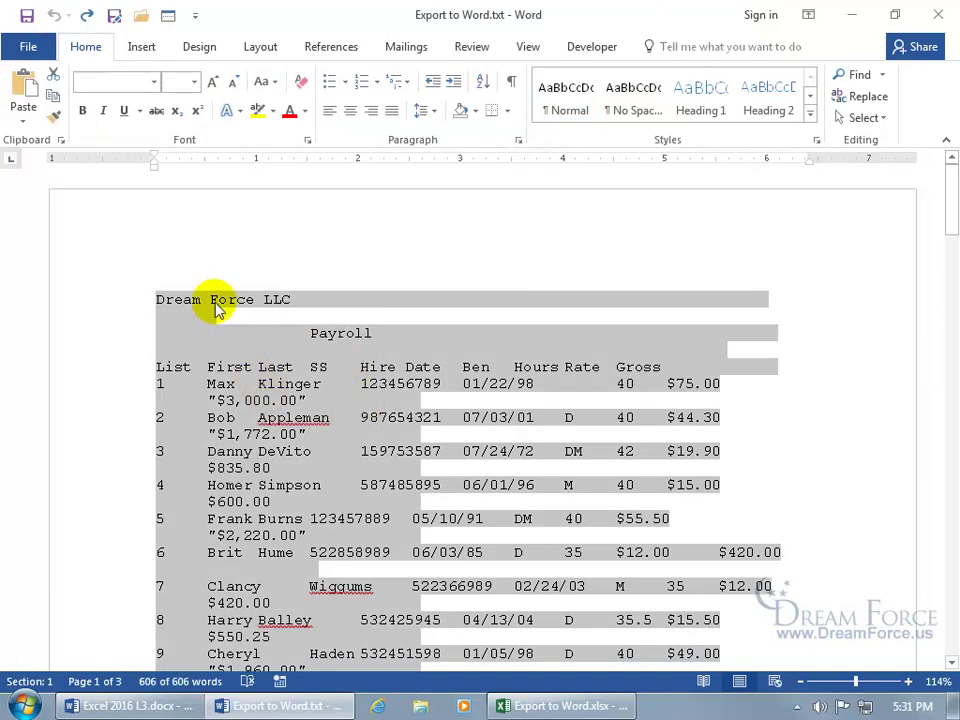
- Set up Convert Text to Table with 9 columns, separating text at tabs
{"action": "left_click", "coordinate": [145, 46]}
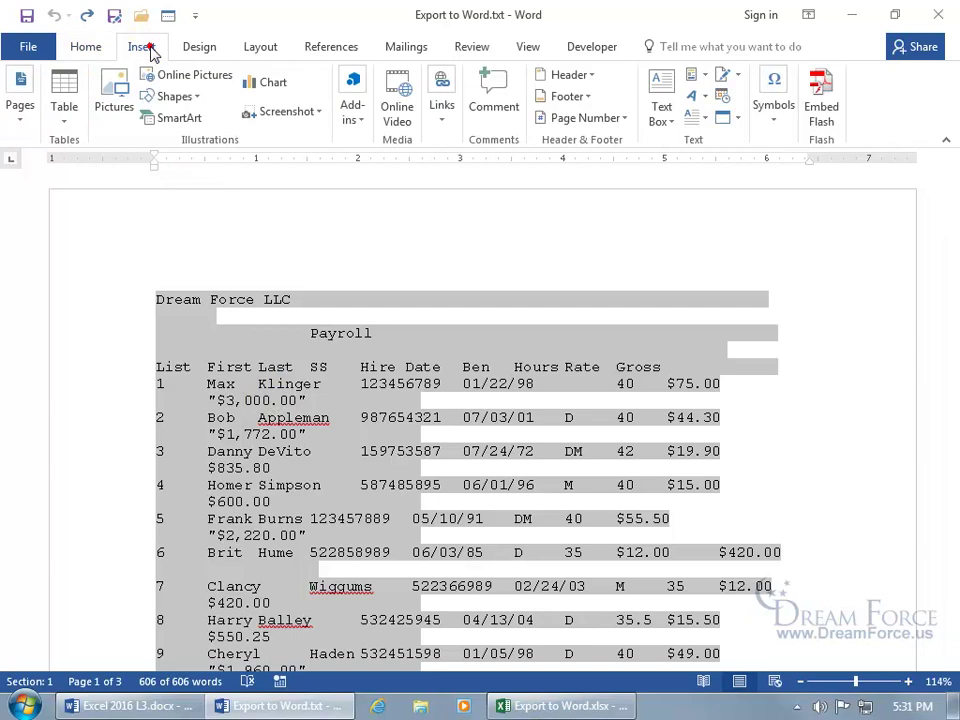
{"action": "left_click", "coordinate": [65, 118]}
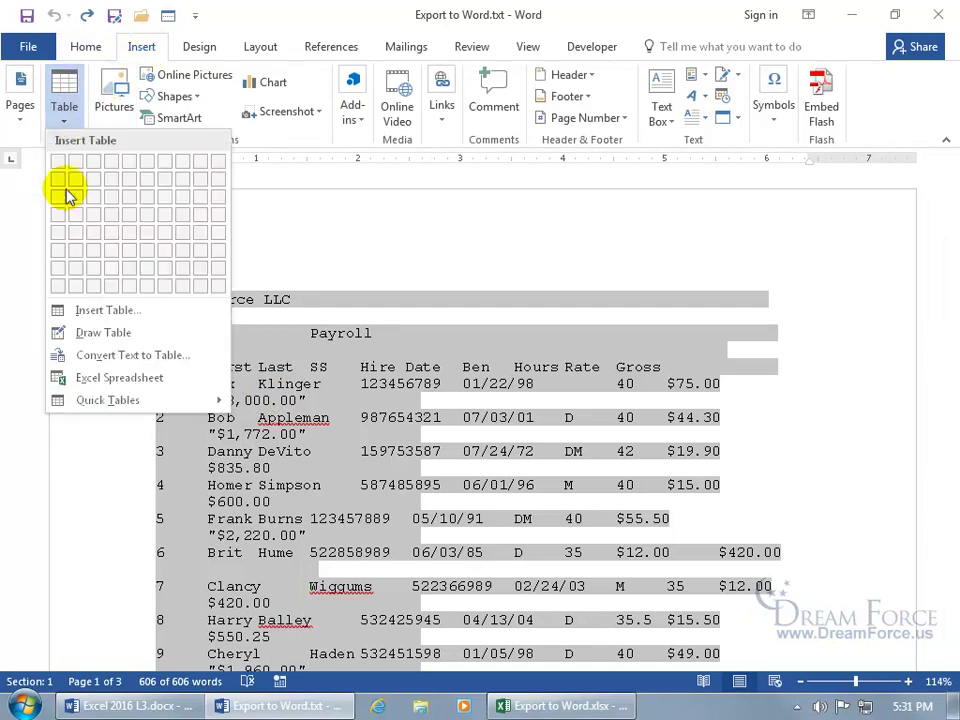
{"action": "left_click", "coordinate": [88, 365]}
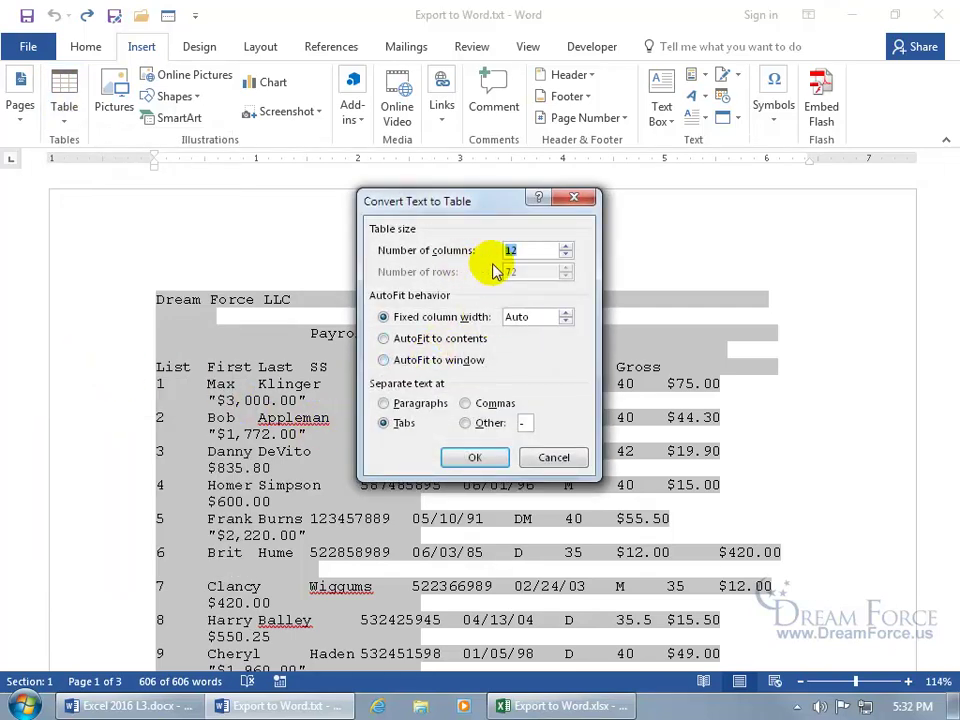
{"action": "left_click", "coordinate": [535, 250]}
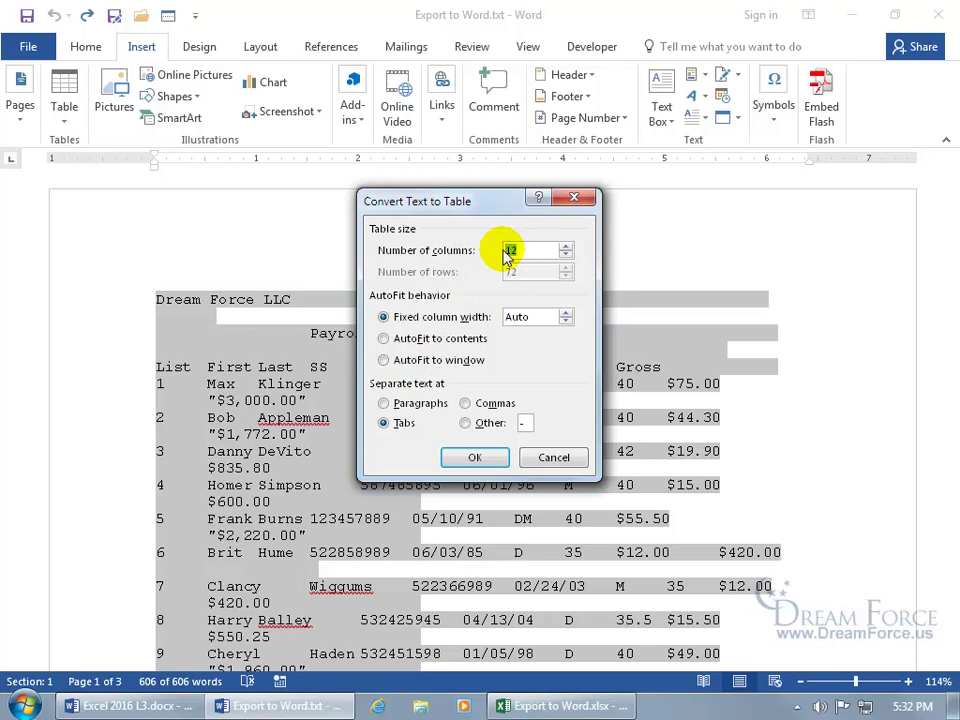
{"action": "type", "text": "9"}
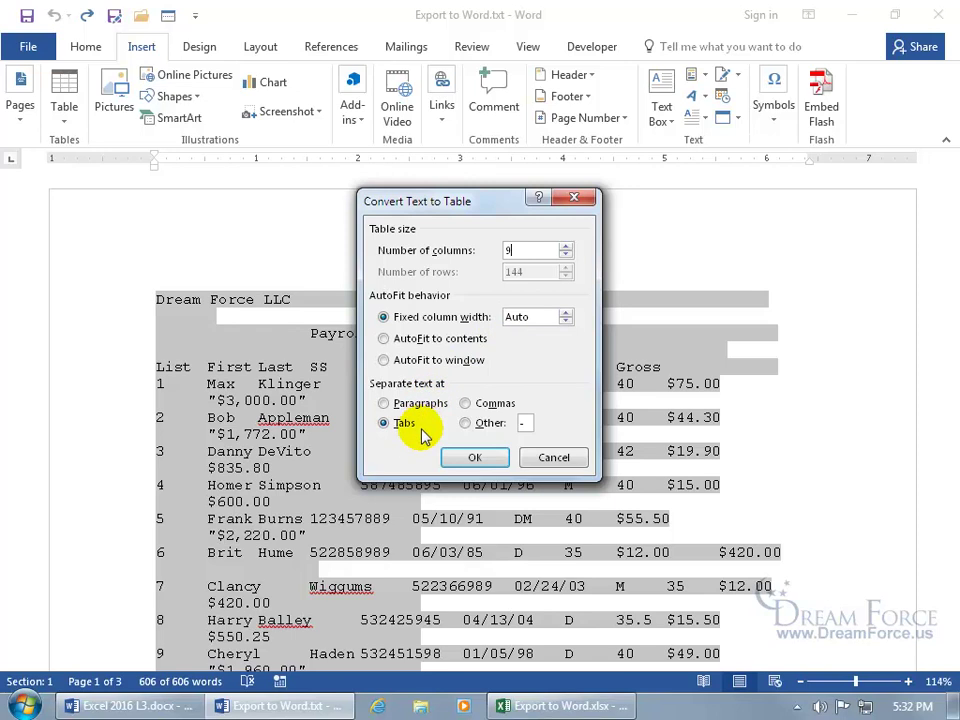
- Confirm the 9-column conversion and scroll through the resulting payroll table
{"action": "left_click", "coordinate": [471, 457]}
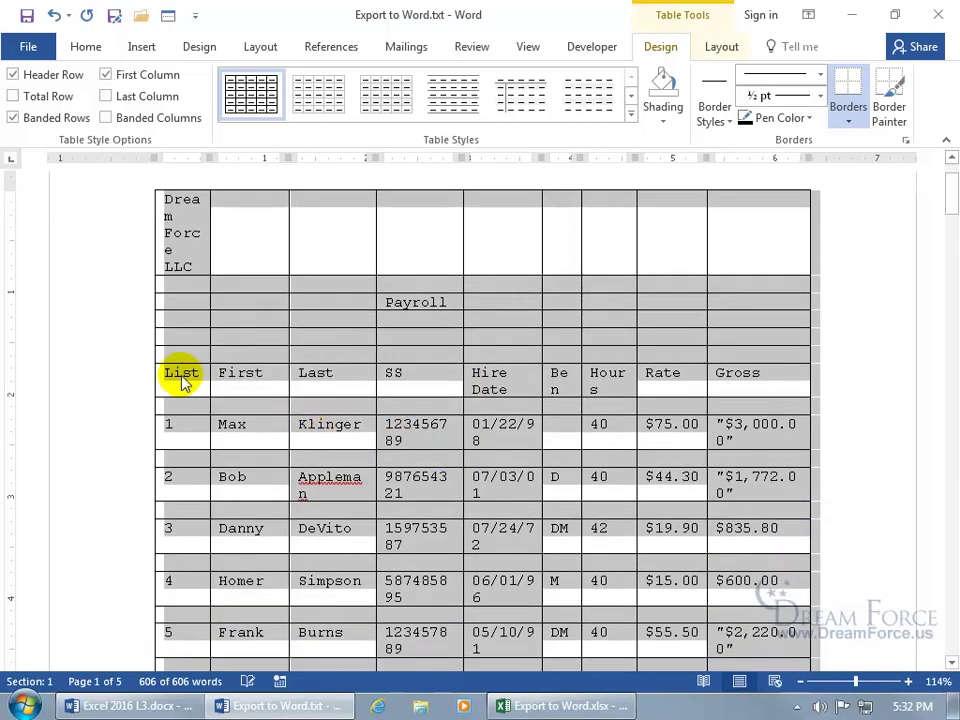
{"action": "left_click", "coordinate": [190, 378]}
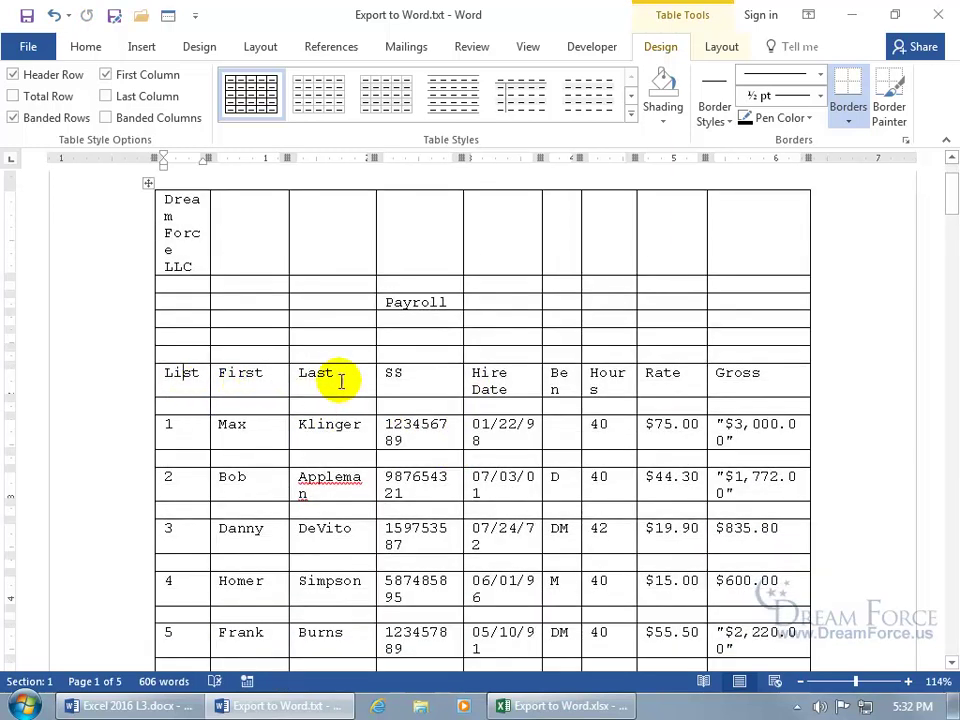
{"action": "scroll", "coordinate": [607, 381], "scroll_direction": "down", "scroll_amount": 2}
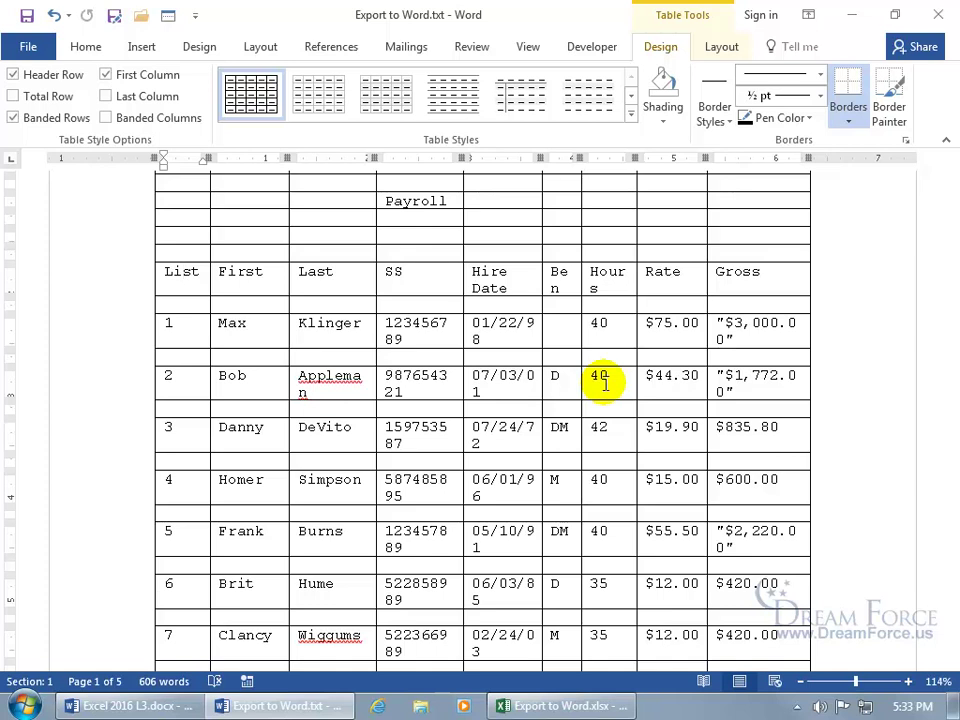
{"action": "scroll", "coordinate": [604, 383], "scroll_direction": "up", "scroll_amount": 3}
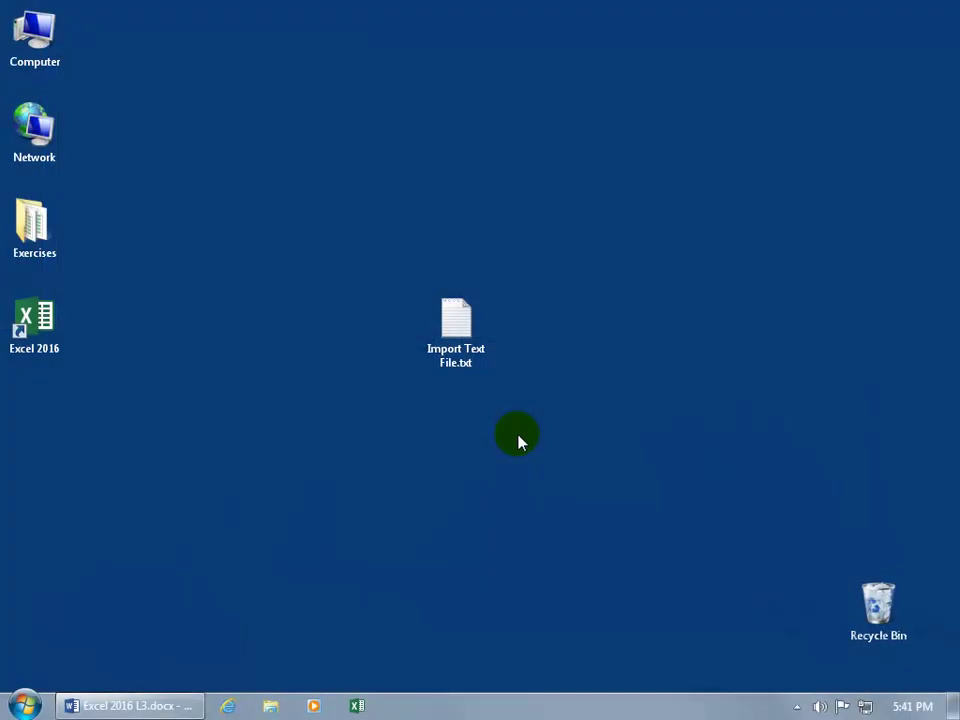
{"action": "left_click", "coordinate": [467, 369]}
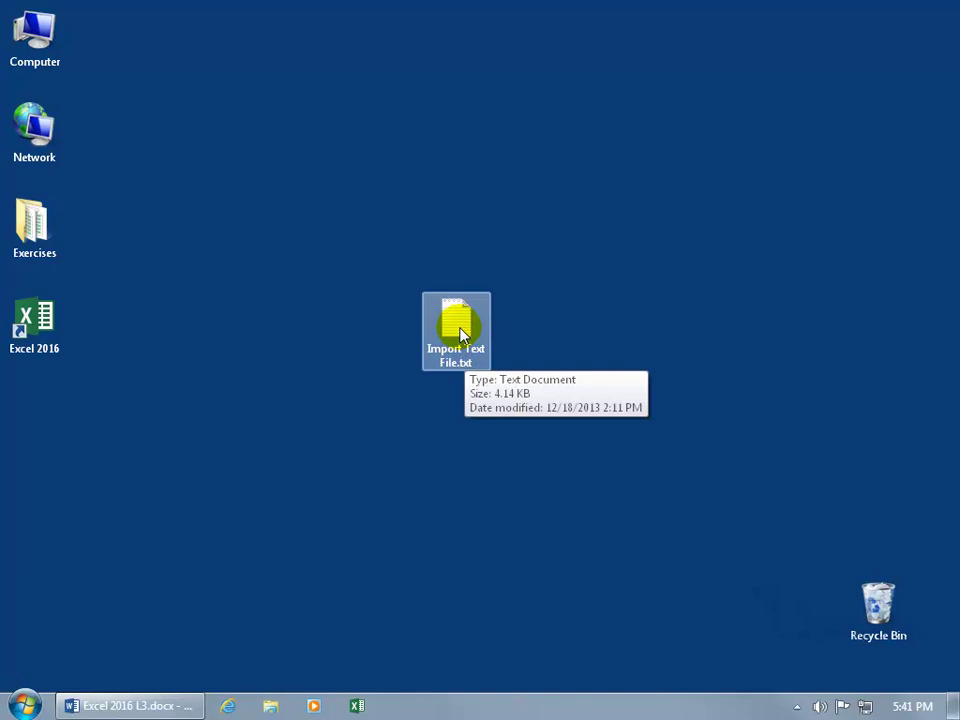
- Review Import Text File.txt in Notepad, close it, and launch Excel 2016 with a blank workbook
{"action": "double_click", "coordinate": [460, 336]}
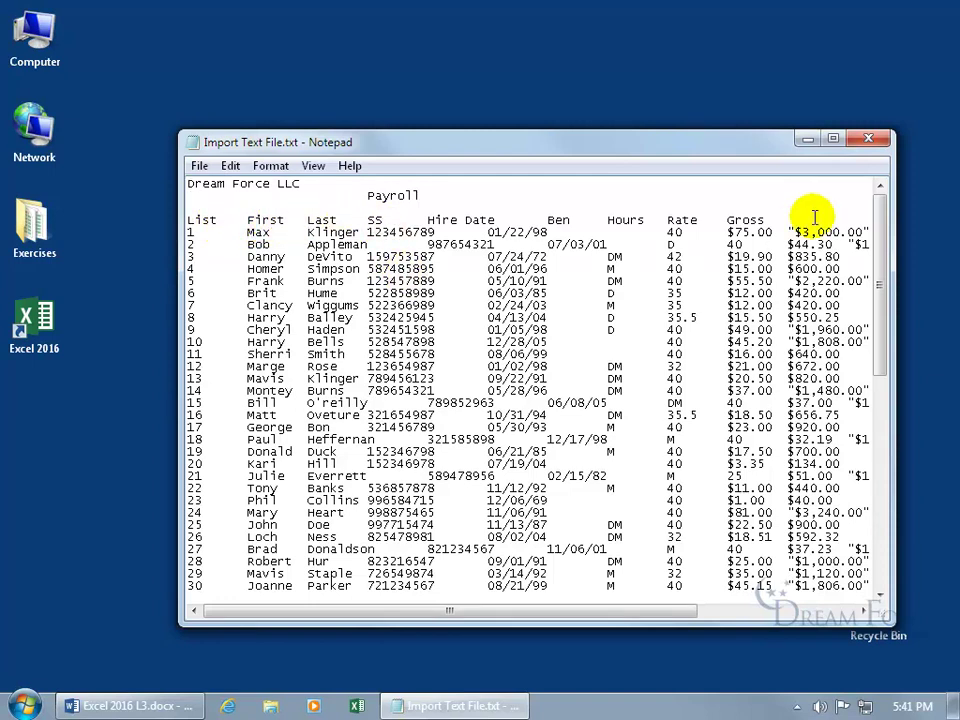
{"action": "left_click", "coordinate": [868, 138]}
{"action": "double_click", "coordinate": [36, 320]}
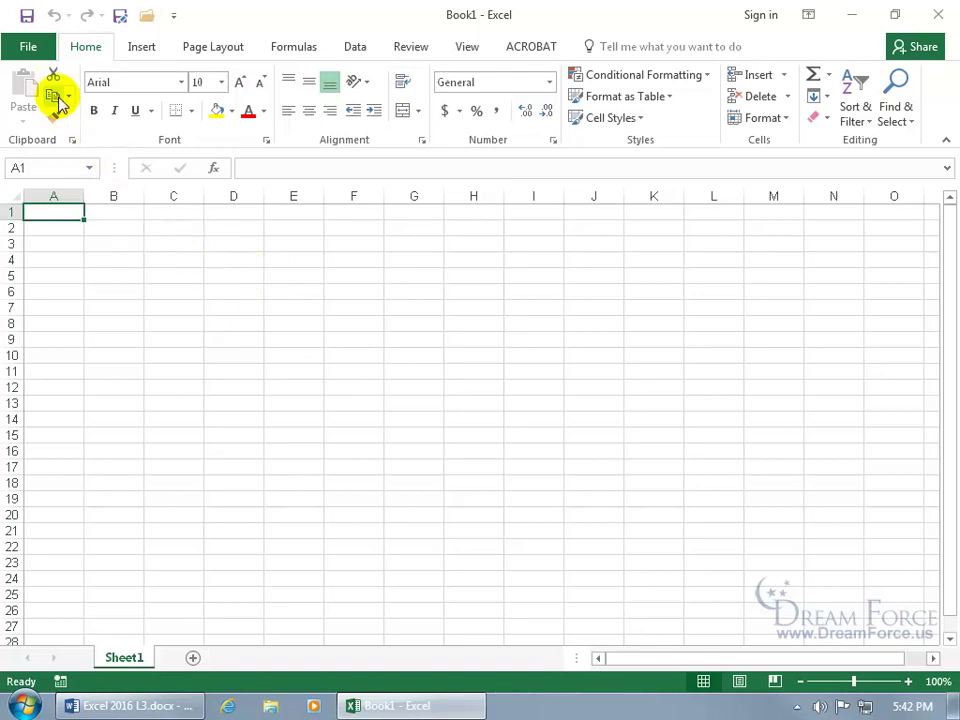
{"action": "left_click", "coordinate": [40, 56]}
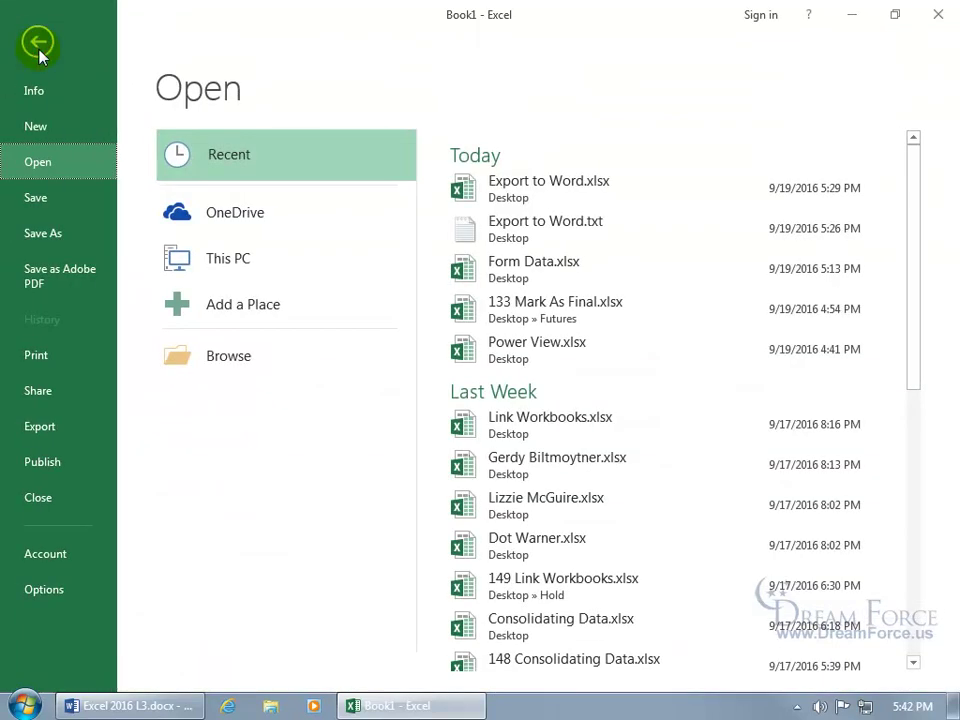
{"action": "left_click", "coordinate": [214, 356]}
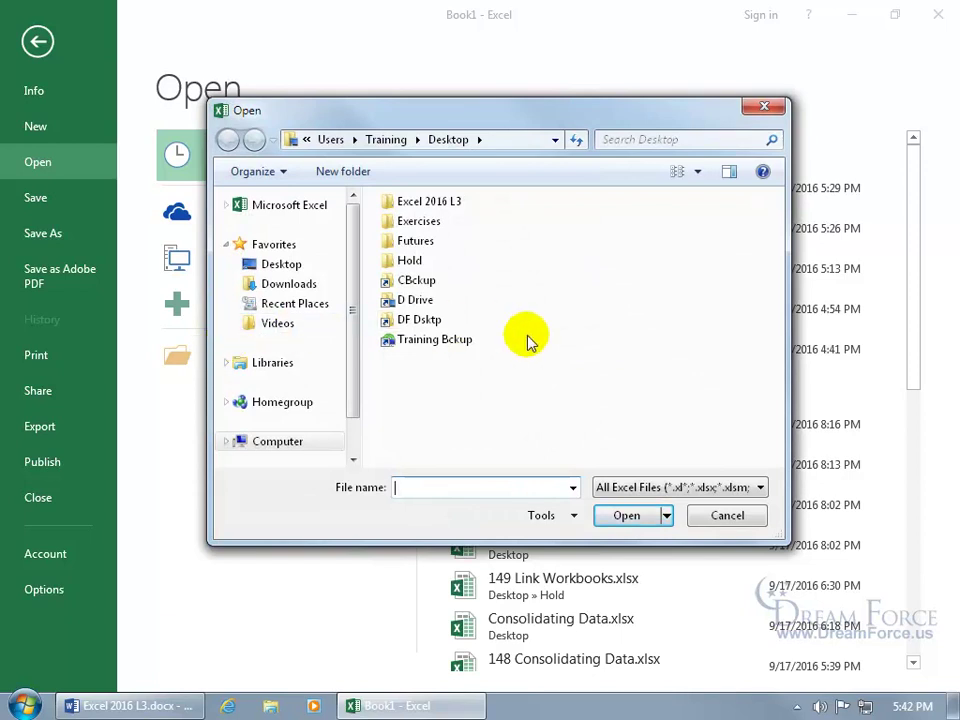
{"action": "left_click", "coordinate": [659, 487]}
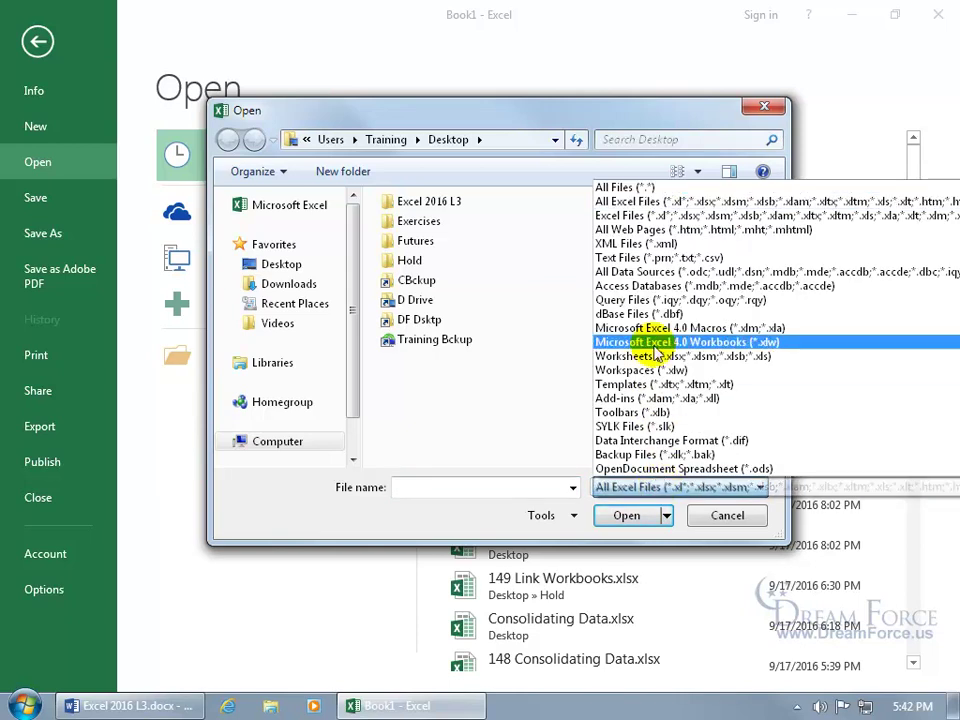
{"action": "left_click", "coordinate": [641, 262]}
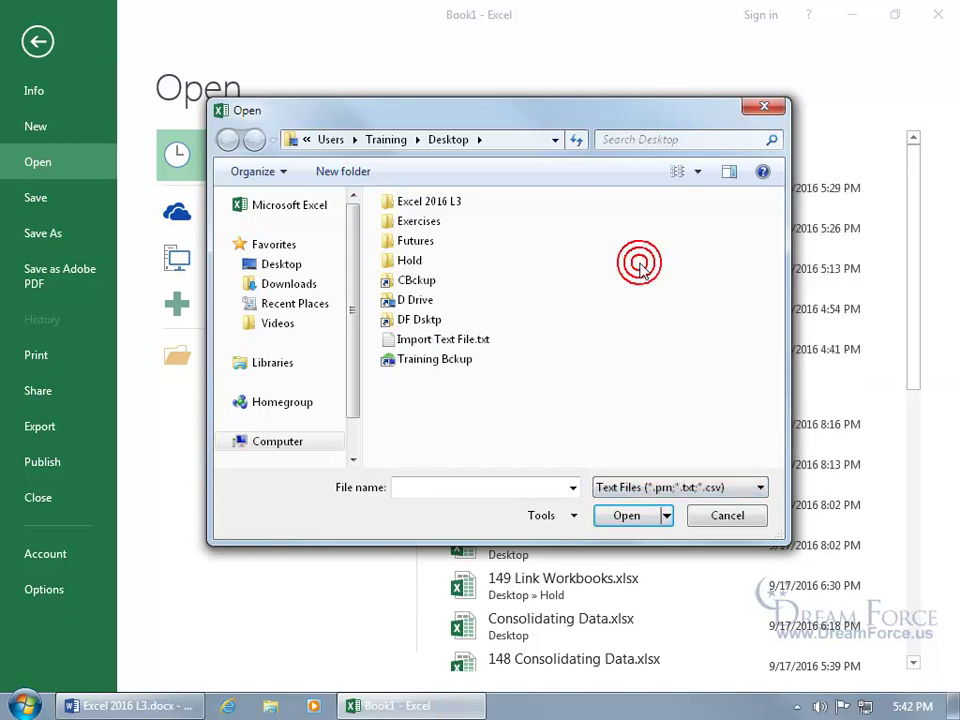
{"action": "left_click", "coordinate": [480, 341]}
{"action": "double_click", "coordinate": [480, 341]}
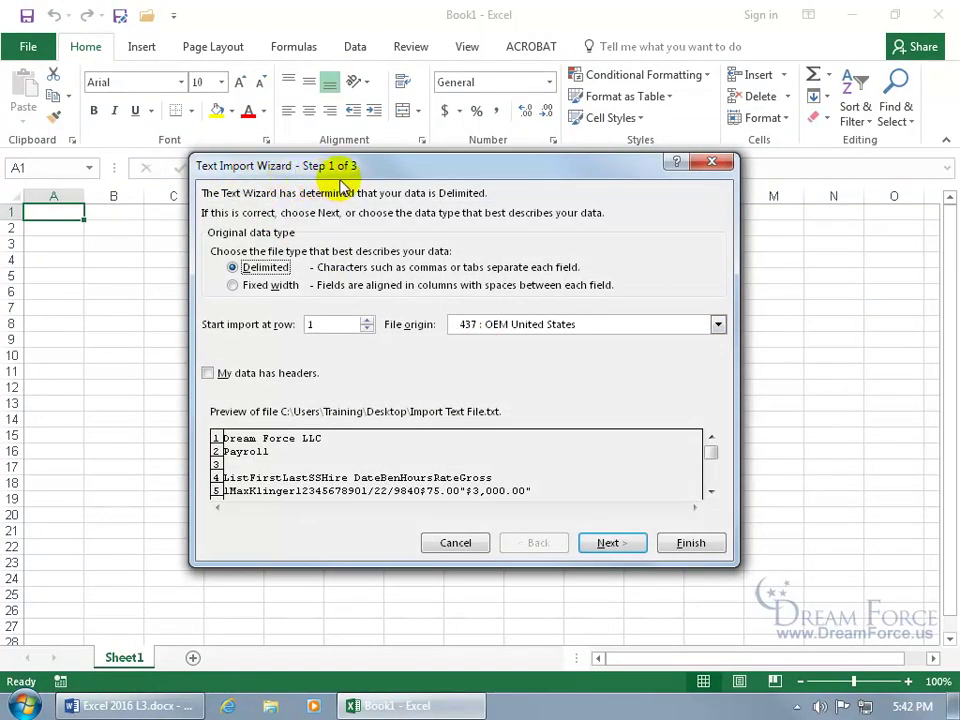
{"action": "left_click", "coordinate": [711, 162]}
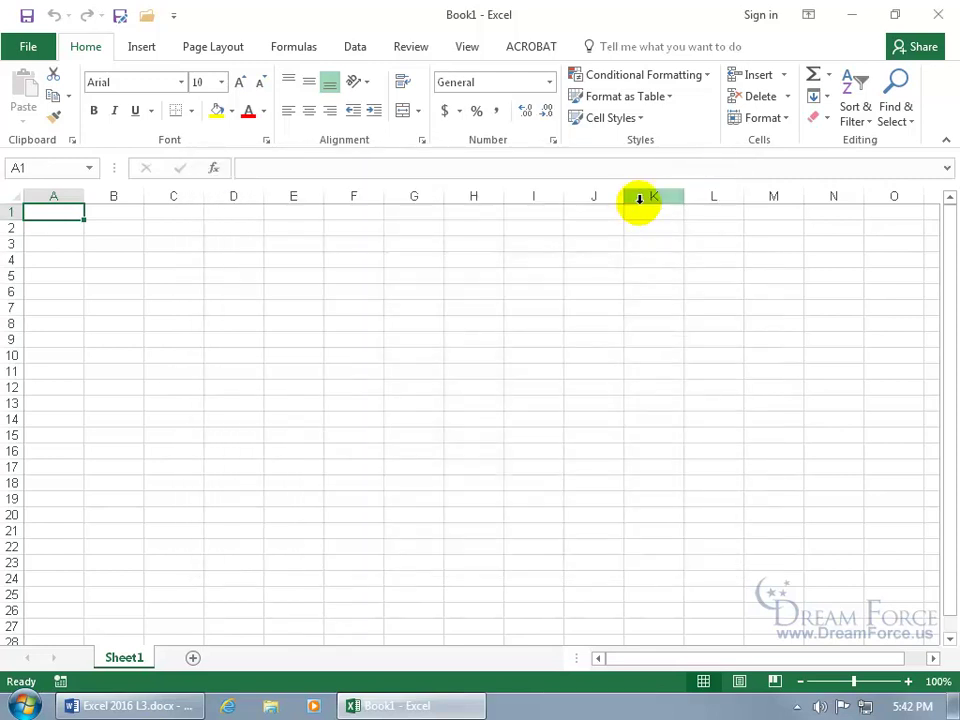
- Import Import Text File.txt through Data > Get External Data > From Text
{"action": "left_click", "coordinate": [358, 47]}
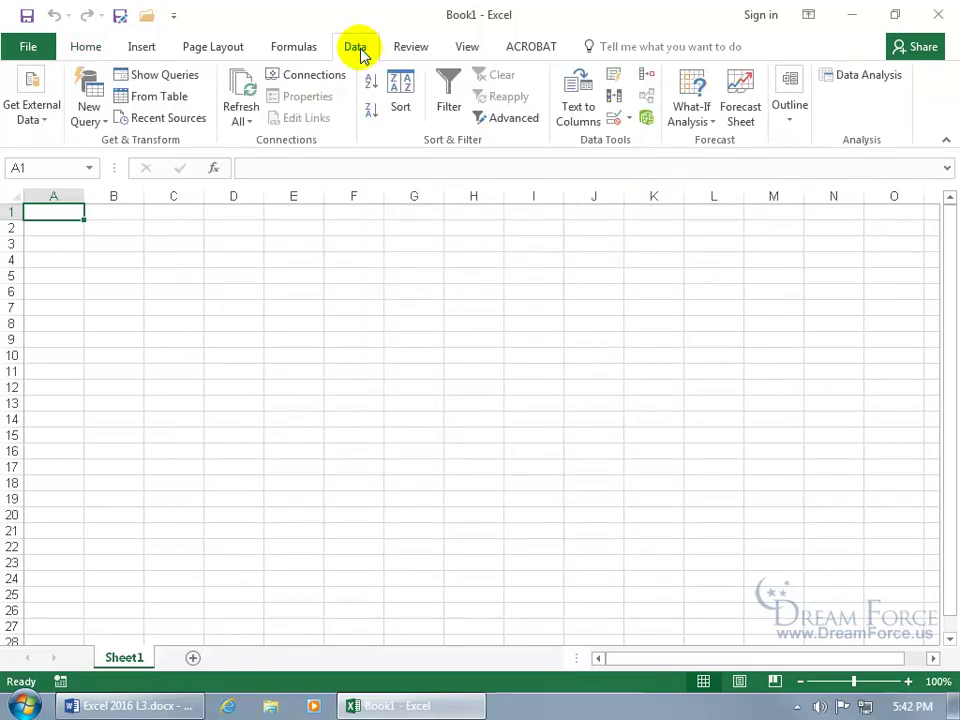
{"action": "left_click", "coordinate": [42, 118]}
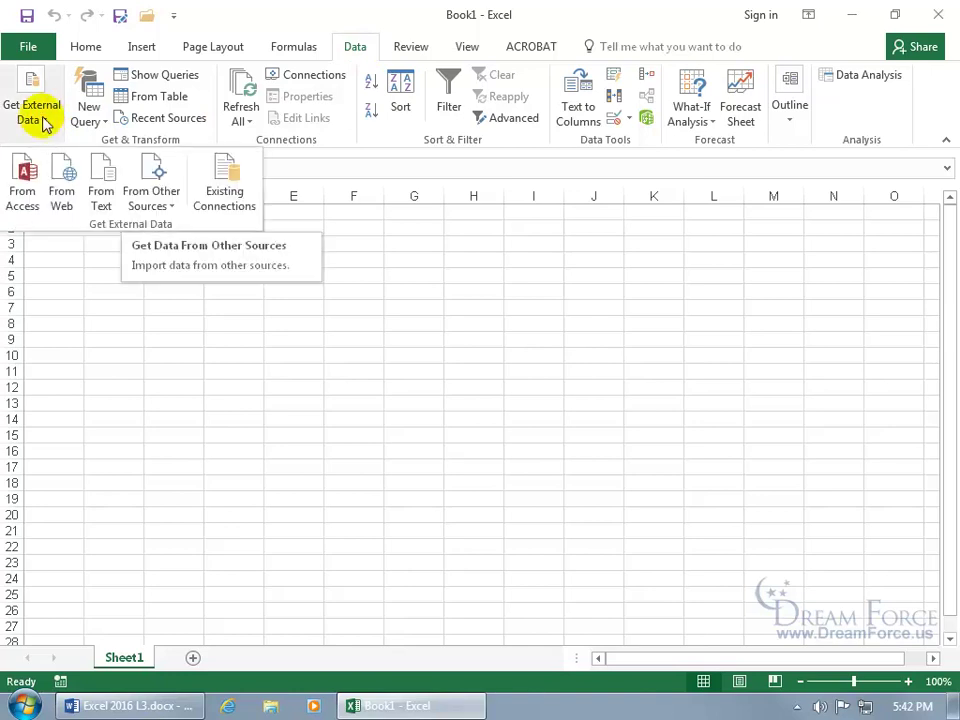
{"action": "left_click", "coordinate": [103, 176]}
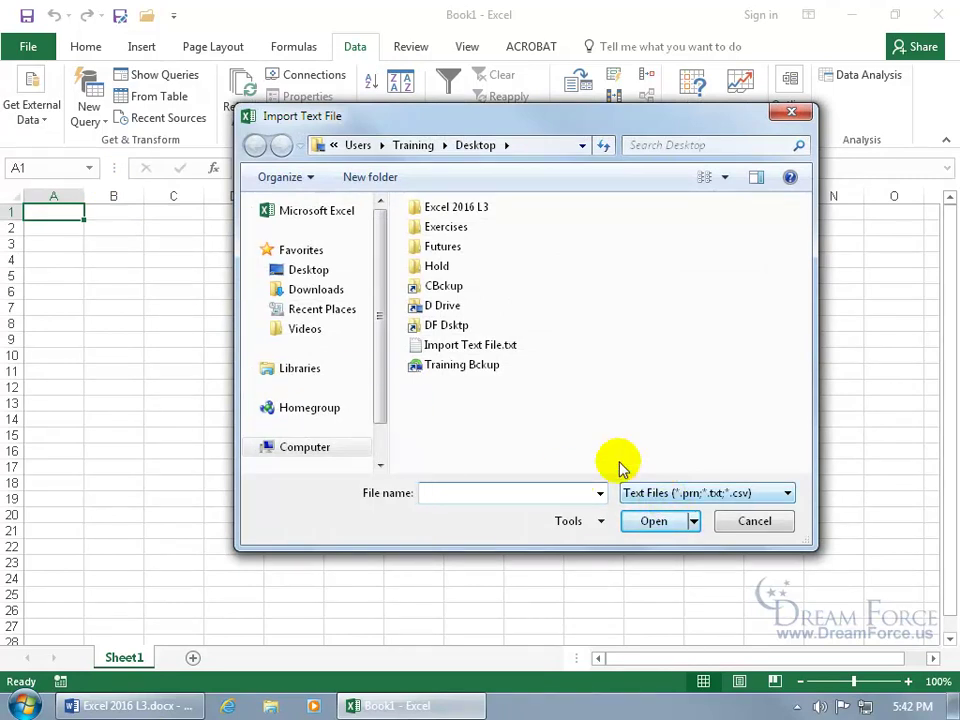
{"action": "left_click", "coordinate": [467, 347]}
{"action": "double_click", "coordinate": [467, 347]}
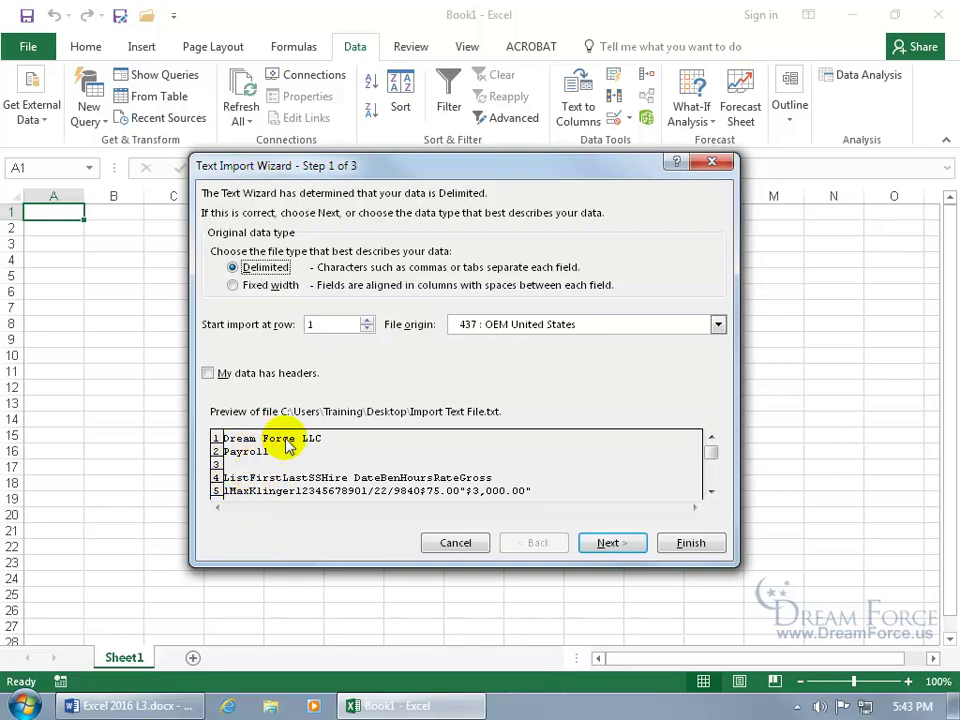
- Leave the data marked as having no headers and try Comma instead of Tab as the delimiter
{"action": "left_click", "coordinate": [207, 373]}
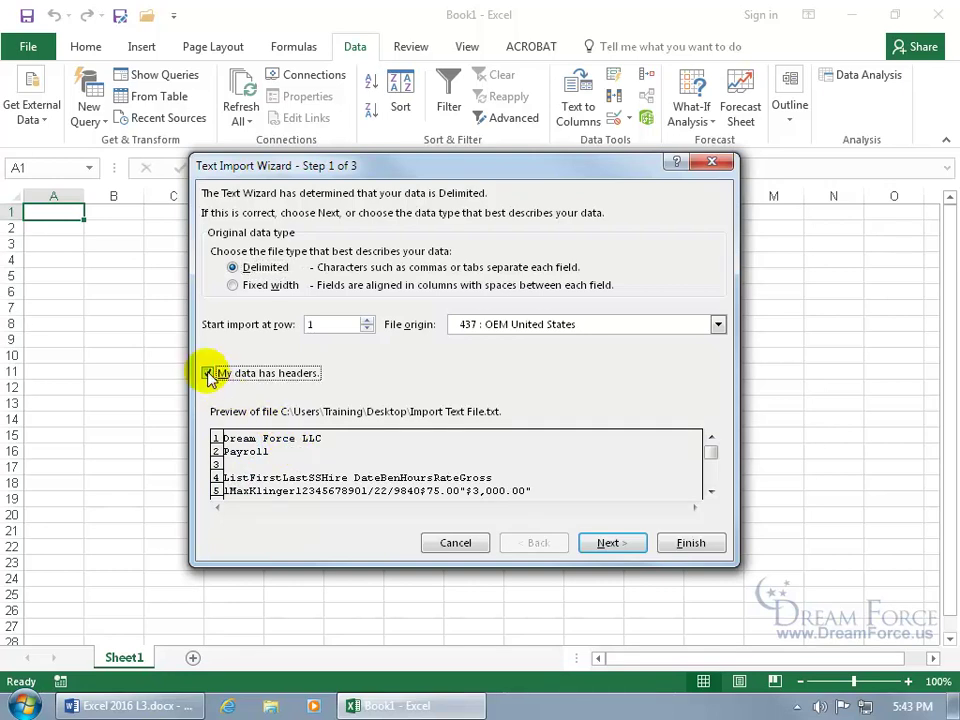
{"action": "left_click", "coordinate": [208, 373]}
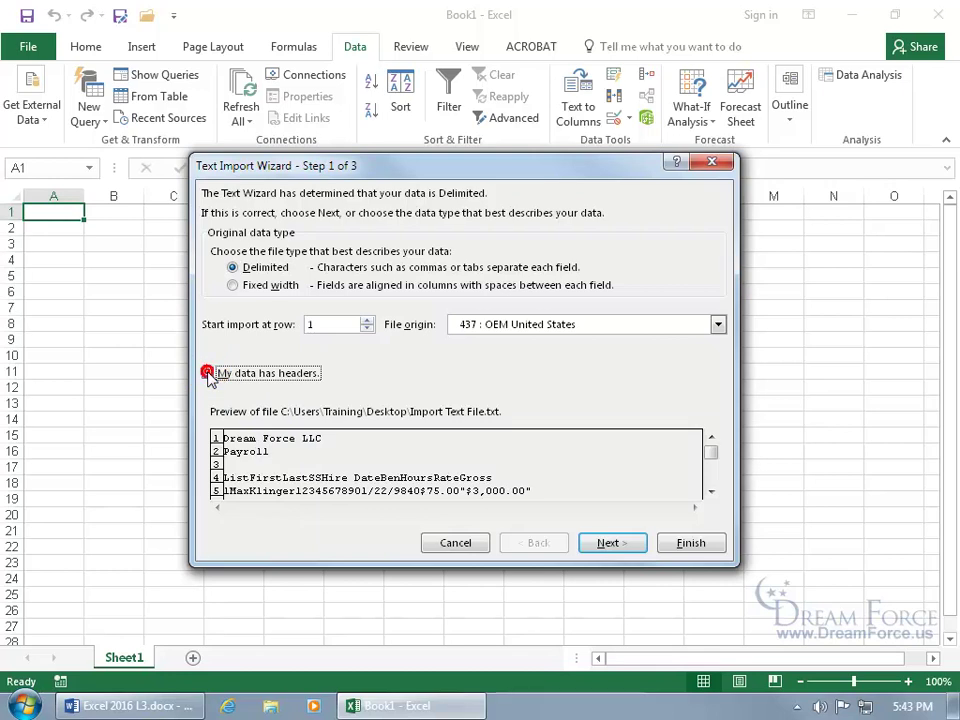
{"action": "left_click", "coordinate": [607, 544]}
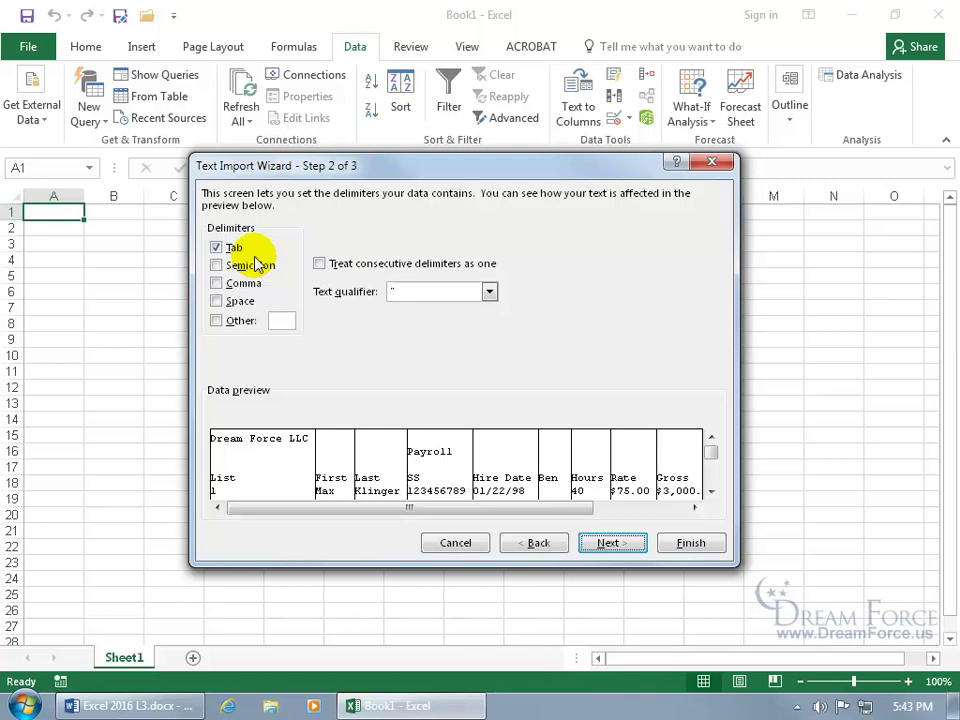
{"action": "left_click", "coordinate": [218, 283]}
{"action": "left_click", "coordinate": [217, 248]}
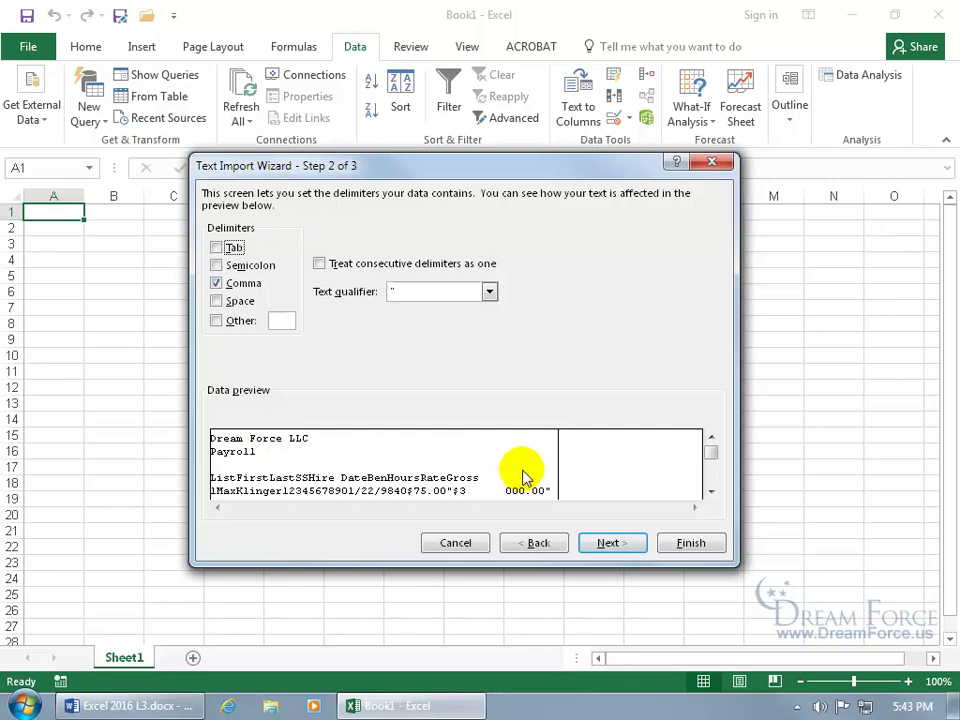
- Review the preview, switch the delimiter back to Tab only, and advance to column formats
{"action": "left_click", "coordinate": [711, 491]}
{"action": "left_click", "coordinate": [711, 491]}
{"action": "left_click", "coordinate": [711, 491]}
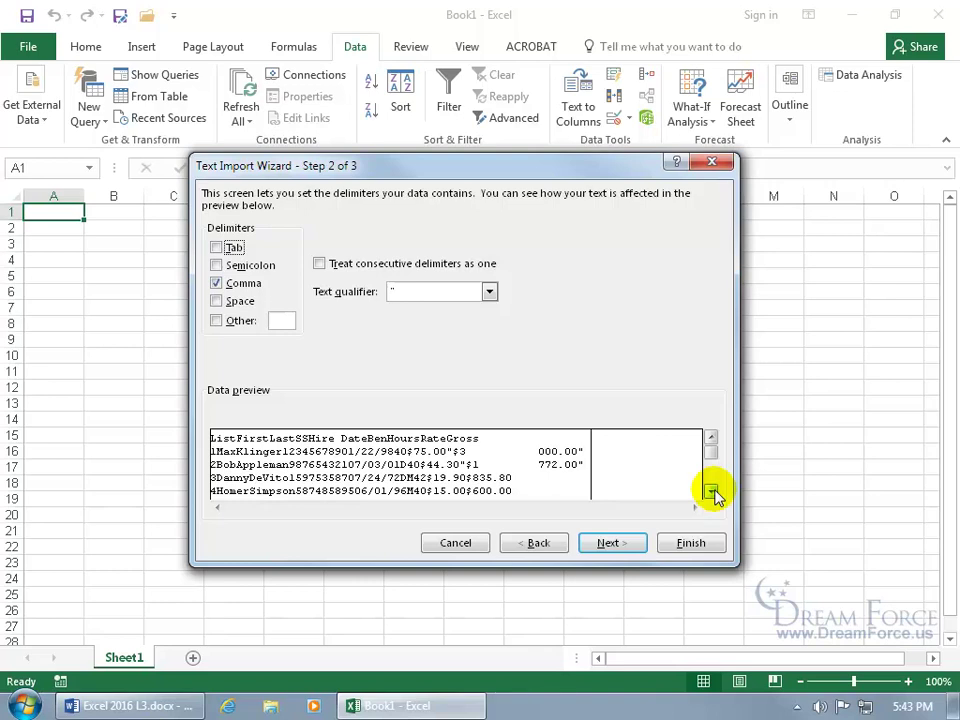
{"action": "left_click", "coordinate": [711, 491]}
{"action": "left_click", "coordinate": [711, 491]}
{"action": "left_click", "coordinate": [711, 491]}
{"action": "left_click", "coordinate": [711, 491]}
{"action": "left_click", "coordinate": [711, 491]}
{"action": "left_click", "coordinate": [711, 491]}
{"action": "left_click", "coordinate": [711, 491]}
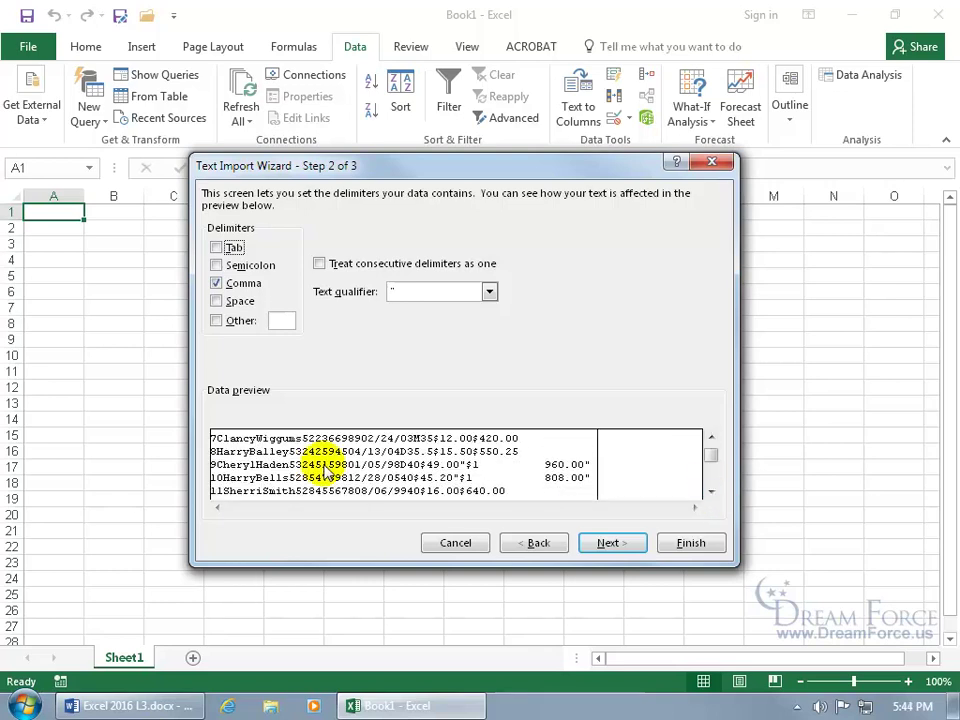
{"action": "left_click", "coordinate": [221, 246]}
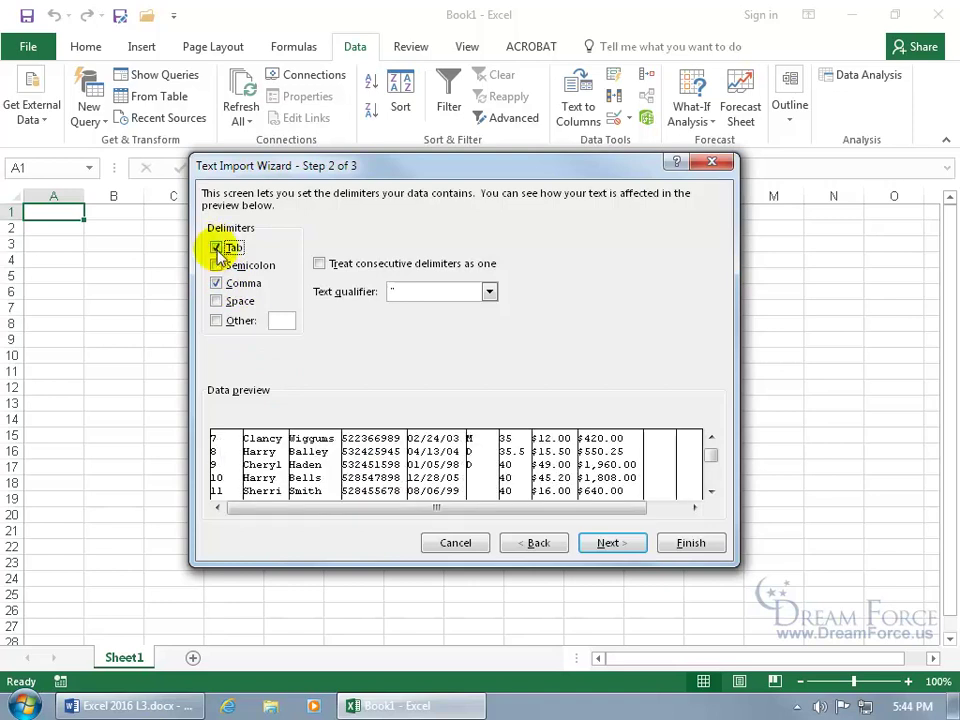
{"action": "left_click", "coordinate": [217, 283]}
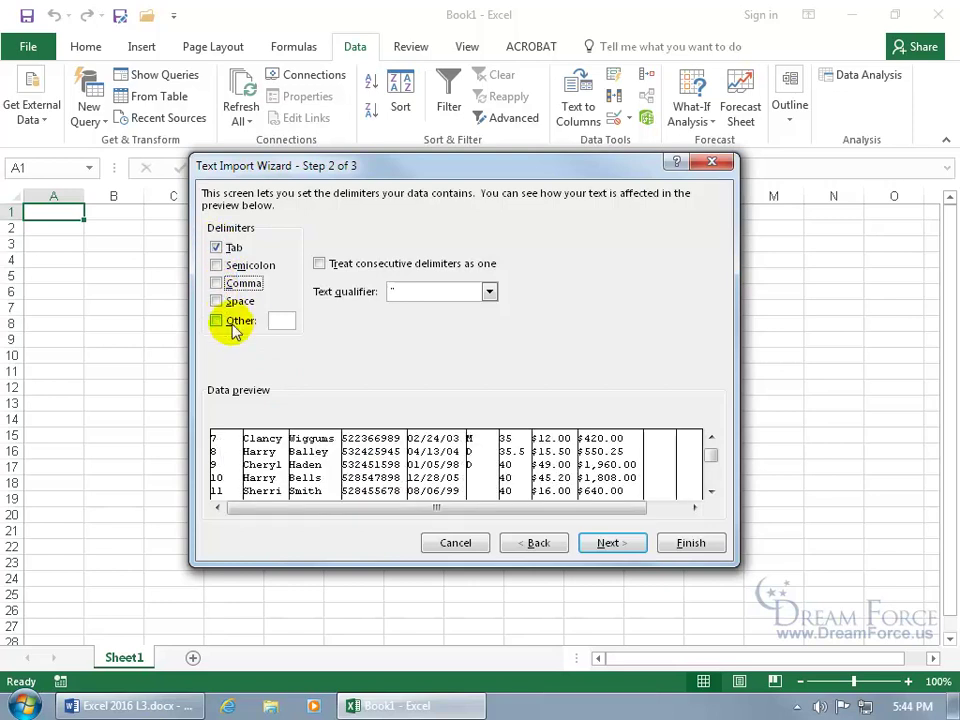
{"action": "left_click_drag", "start_coordinate": [711, 458], "coordinate": [712, 440]}
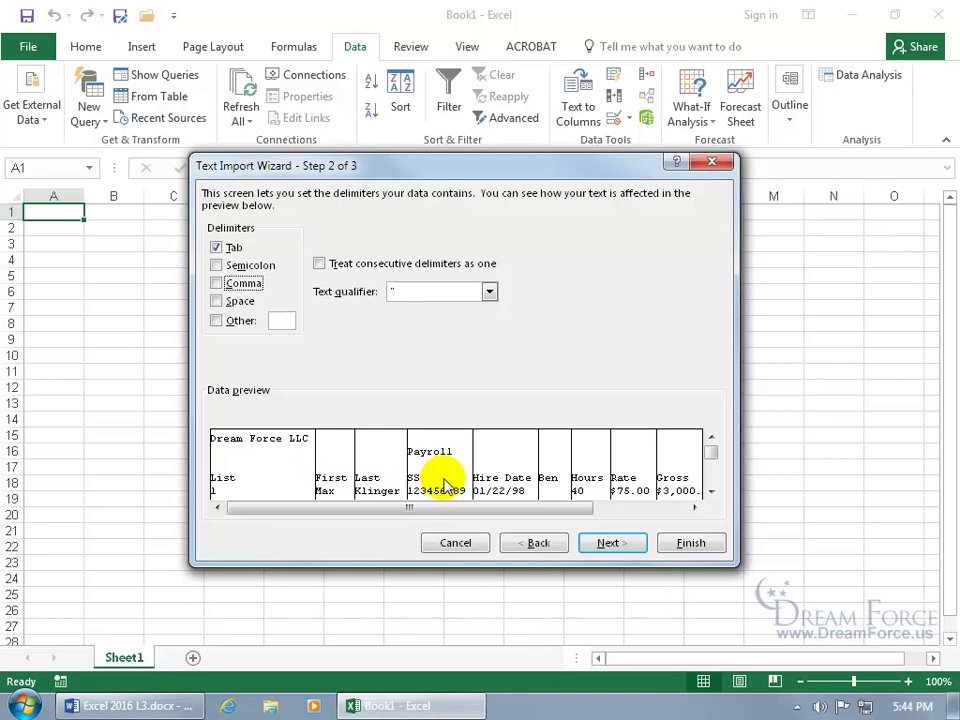
{"action": "left_click", "coordinate": [606, 545]}
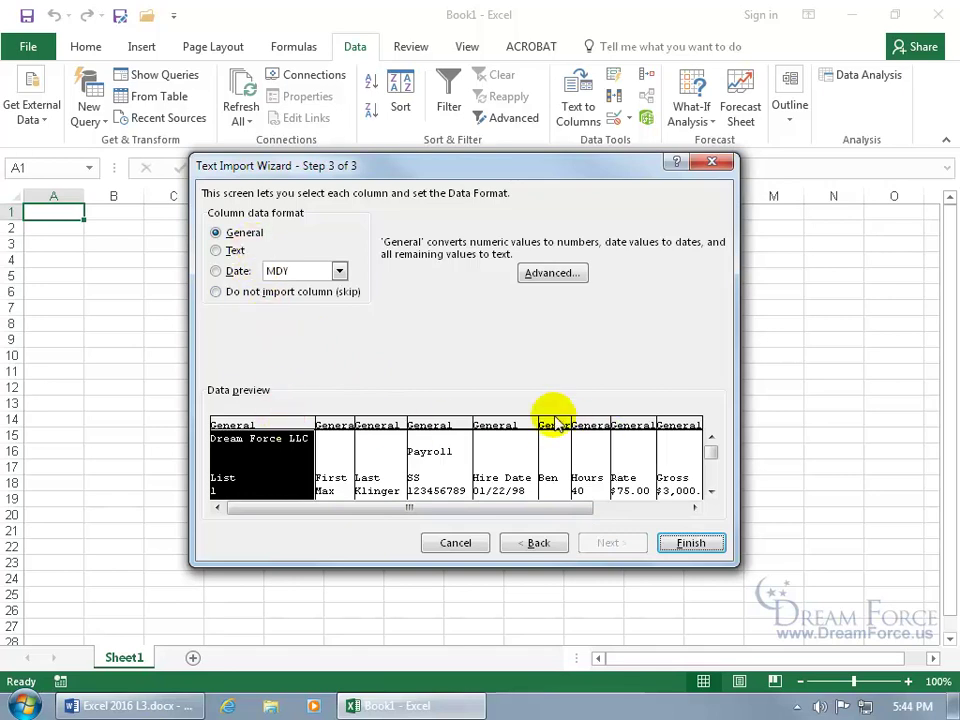
- Keep the first column as General and place the data in the existing sheet at =$A$1
{"action": "left_click", "coordinate": [237, 252]}
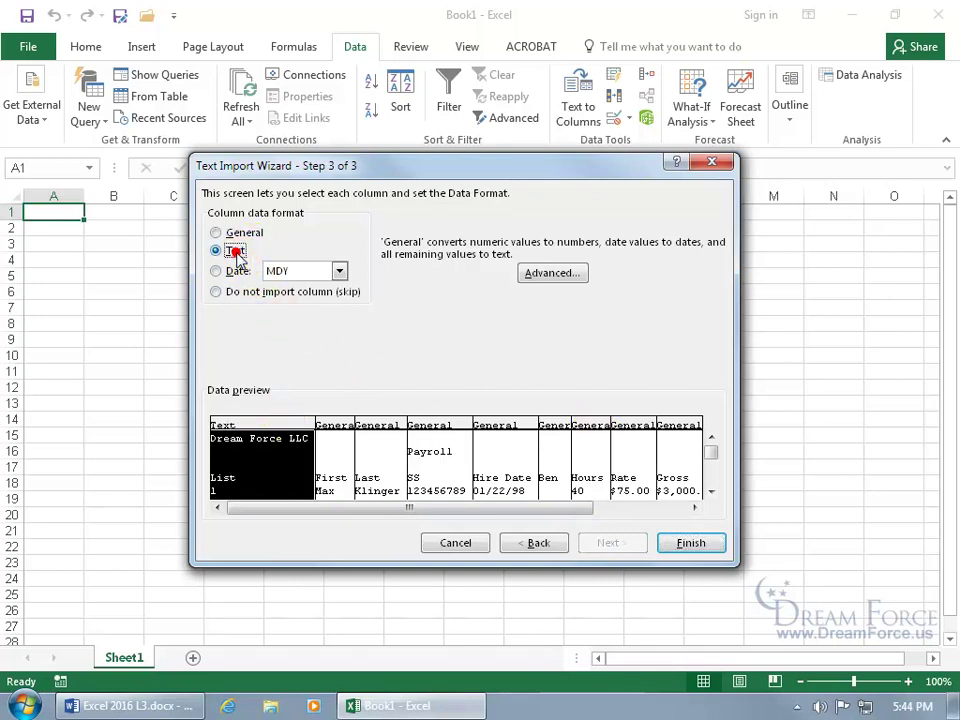
{"action": "left_click", "coordinate": [218, 232]}
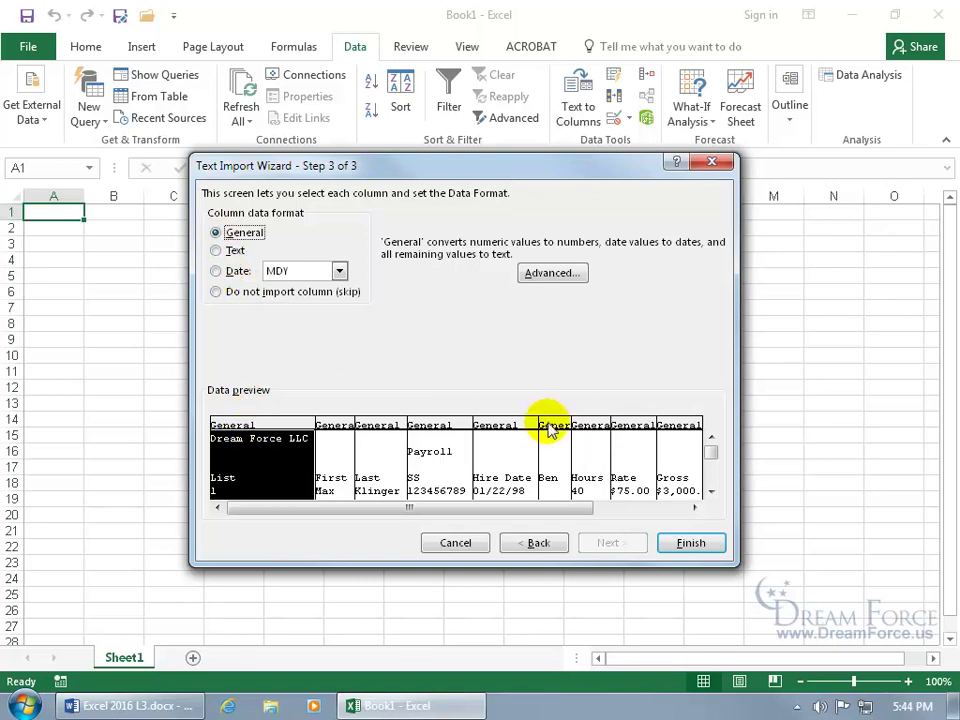
{"action": "left_click", "coordinate": [691, 538]}
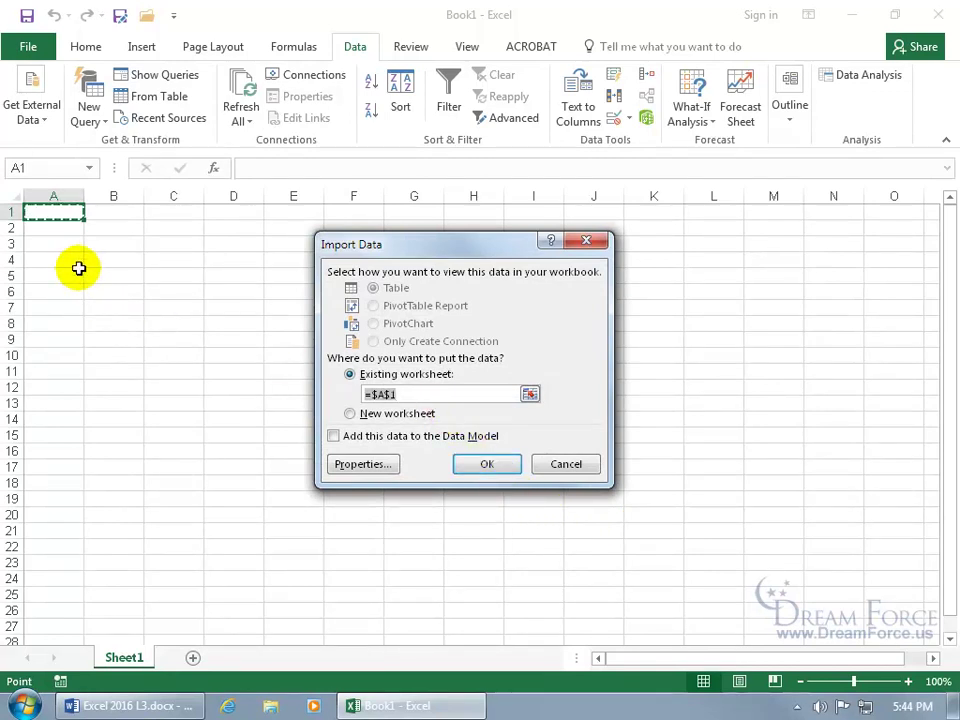
{"action": "left_click", "coordinate": [489, 467]}
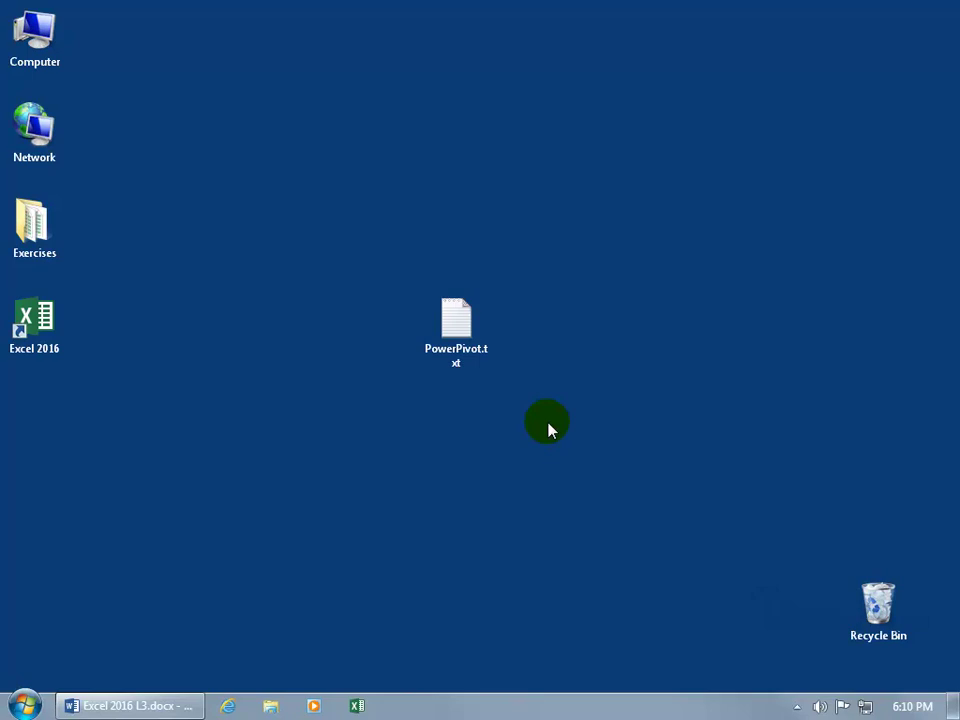
- View the tab-separated PowerPivot.txt in Notepad, close it, and launch Excel 2016 from the desktop
{"action": "left_click", "coordinate": [476, 368]}
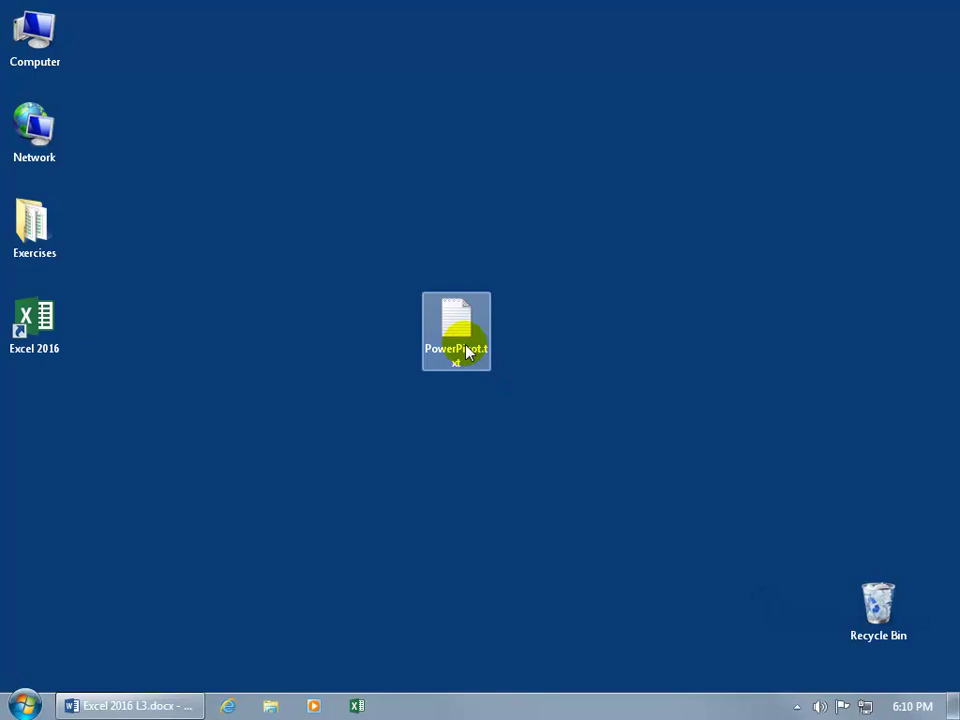
{"action": "double_click", "coordinate": [466, 350]}
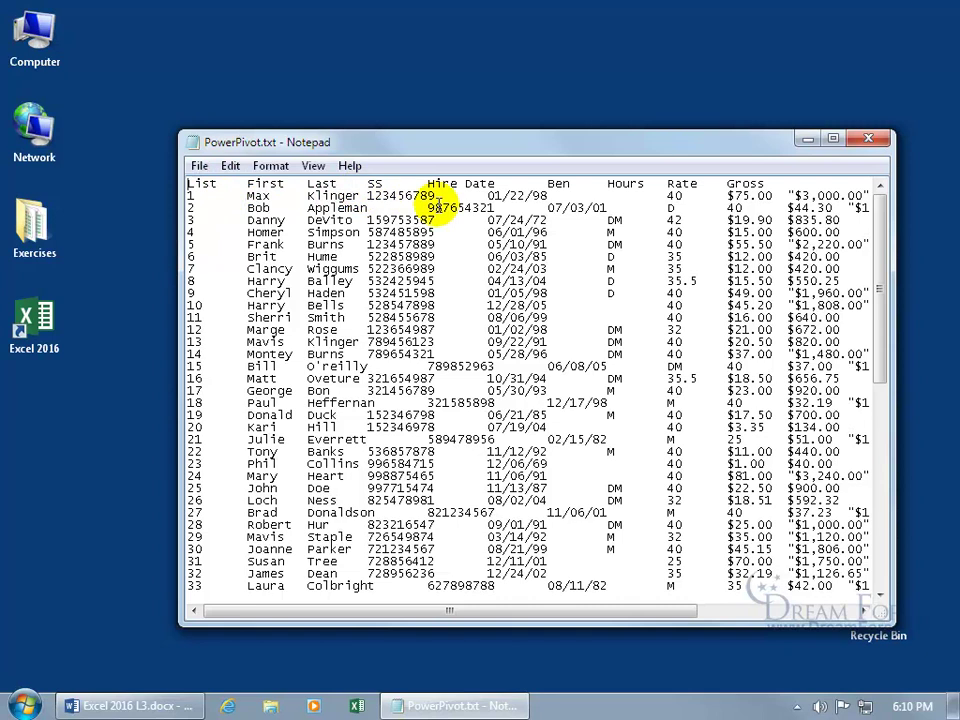
{"action": "left_click", "coordinate": [876, 142]}
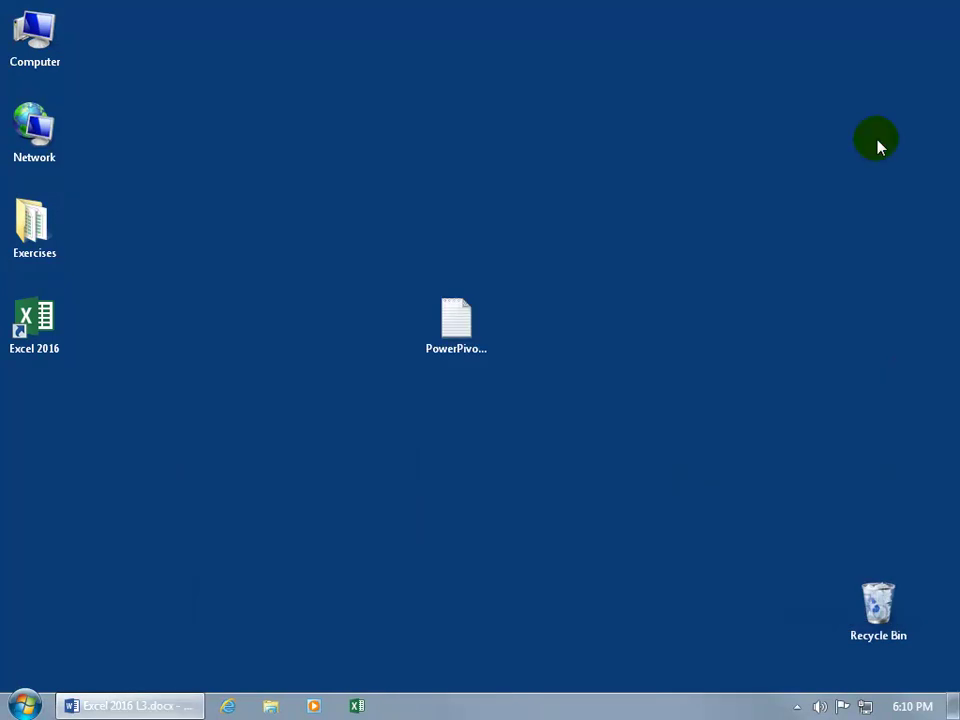
{"action": "double_click", "coordinate": [30, 324]}
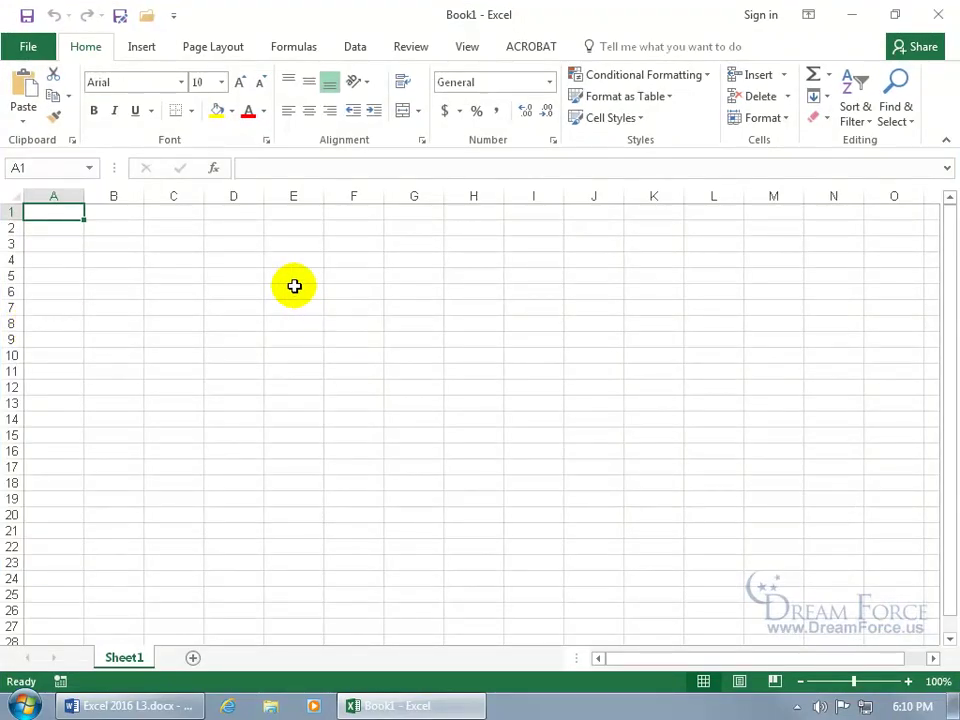
- Enable Power Pivot under Customize the Ribbon and open the Power Pivot Manage window for Book1
{"action": "right_click", "coordinate": [397, 71]}
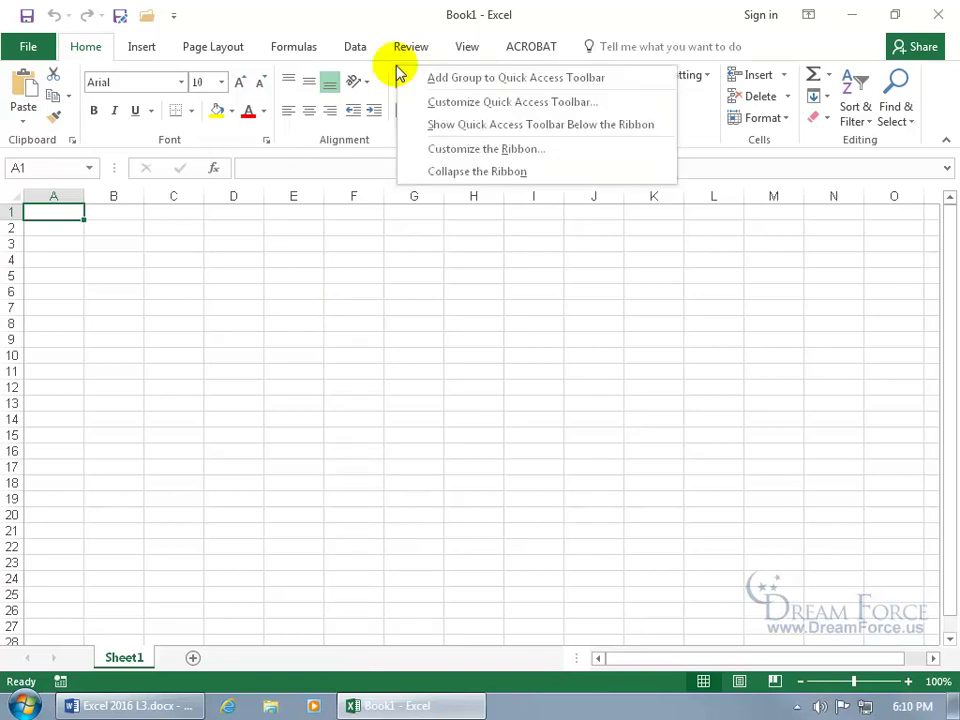
{"action": "left_click", "coordinate": [450, 150]}
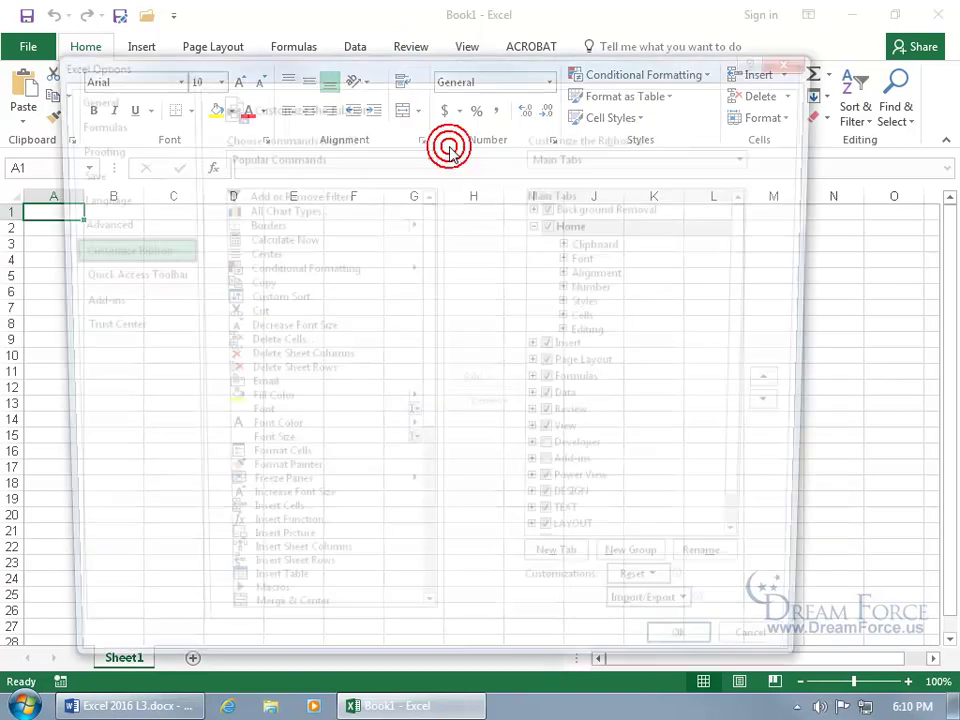
{"action": "left_click_drag", "start_coordinate": [752, 240], "coordinate": [754, 332]}
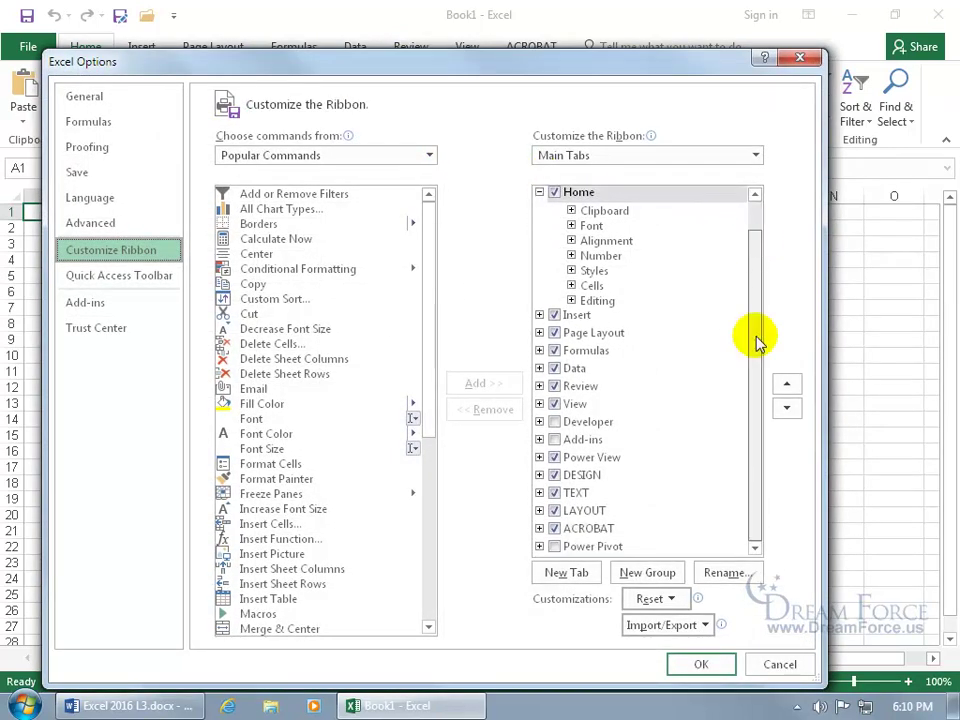
{"action": "left_click", "coordinate": [555, 546]}
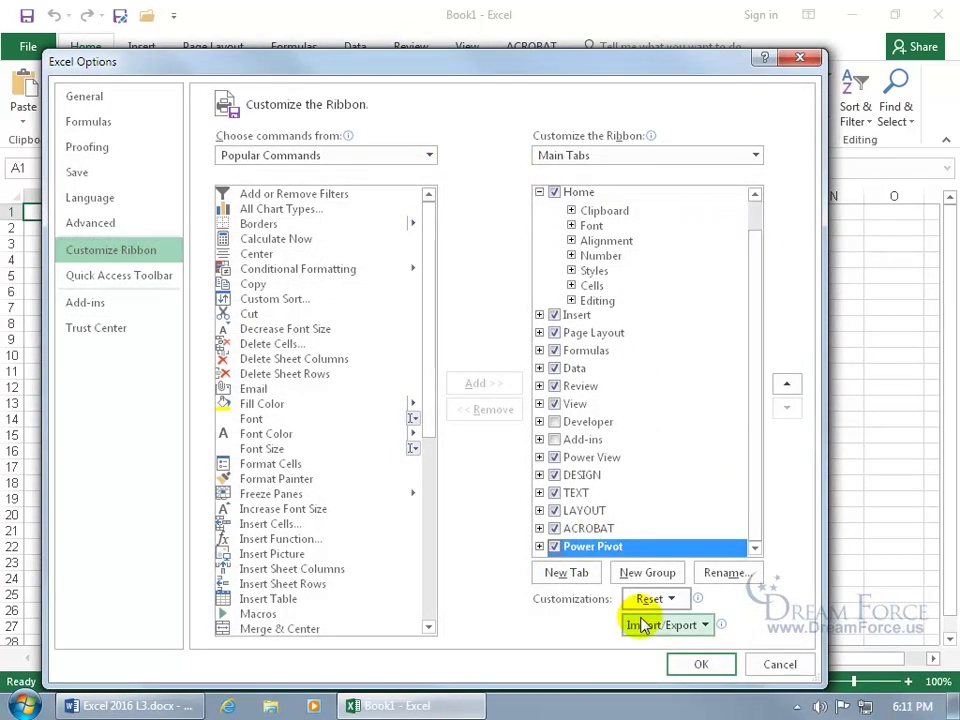
{"action": "left_click", "coordinate": [685, 665]}
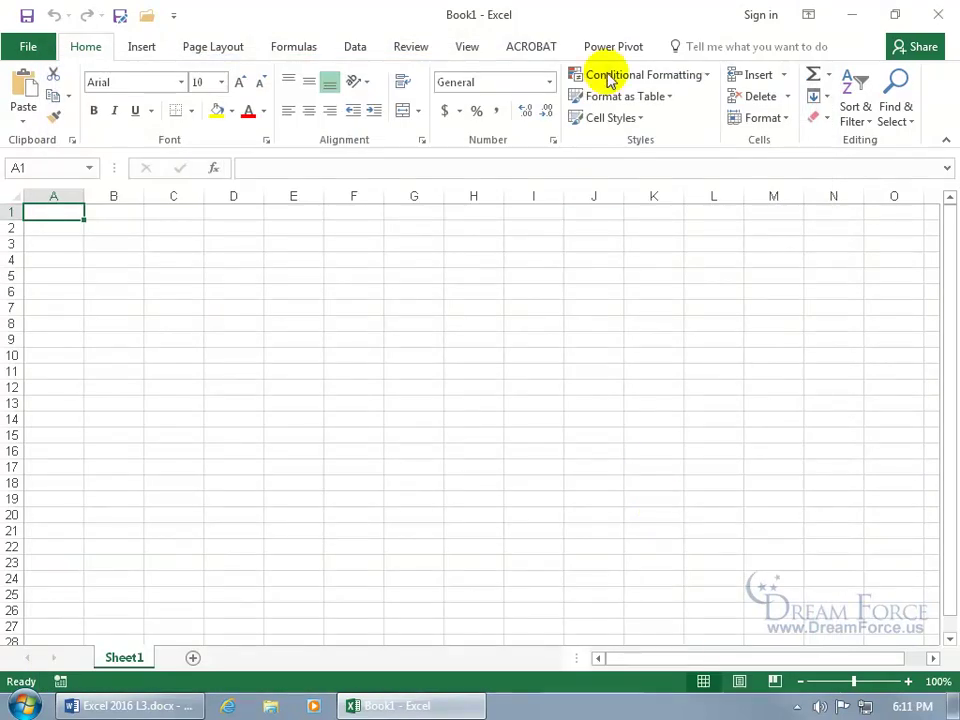
{"action": "left_click", "coordinate": [607, 47]}
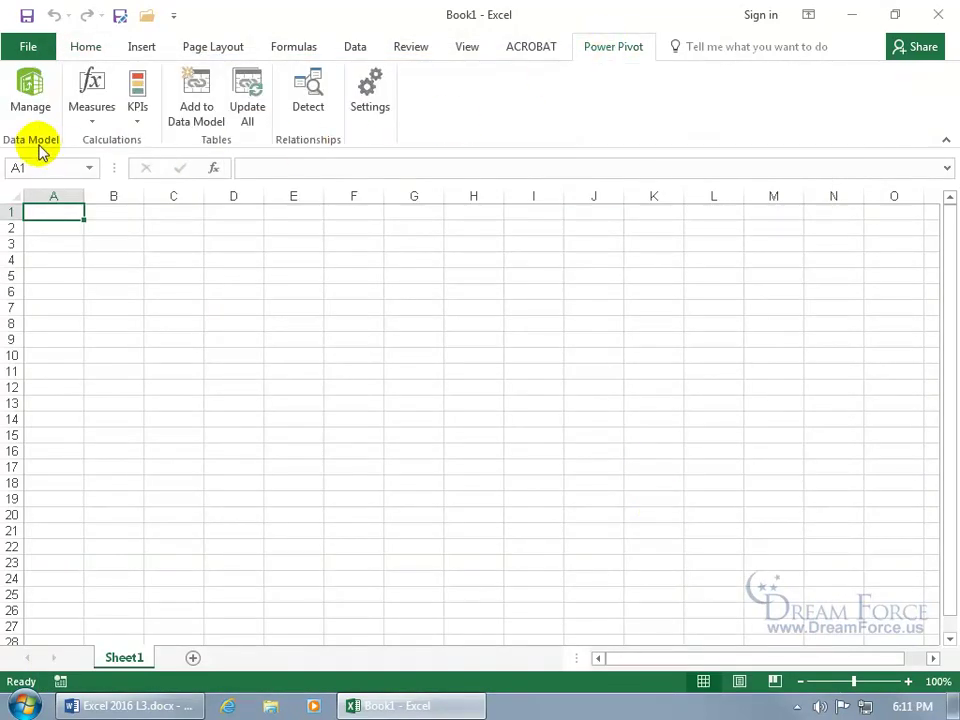
{"action": "left_click", "coordinate": [33, 90]}
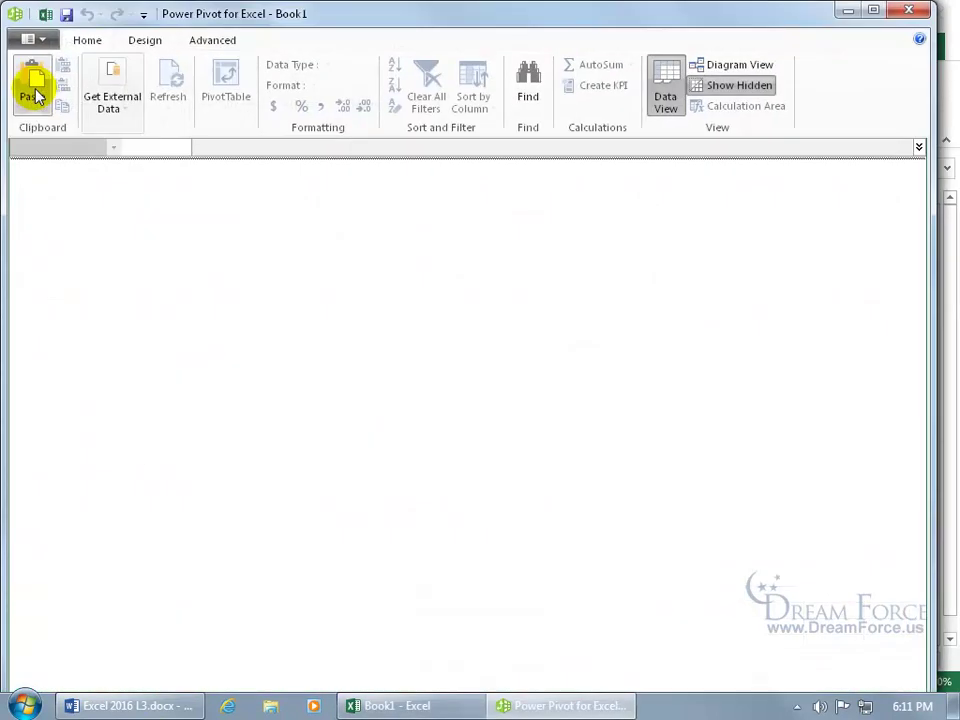
- Choose Text File under Get External Data > From Other Sources and continue to its connection page
{"action": "left_click", "coordinate": [120, 110]}
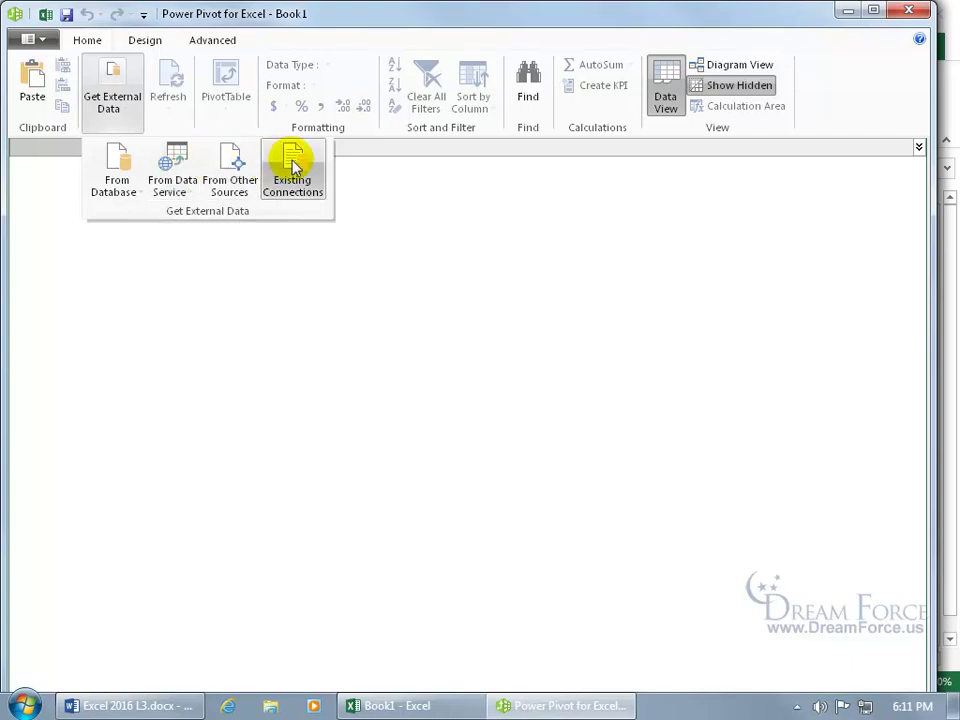
{"action": "left_click", "coordinate": [229, 160]}
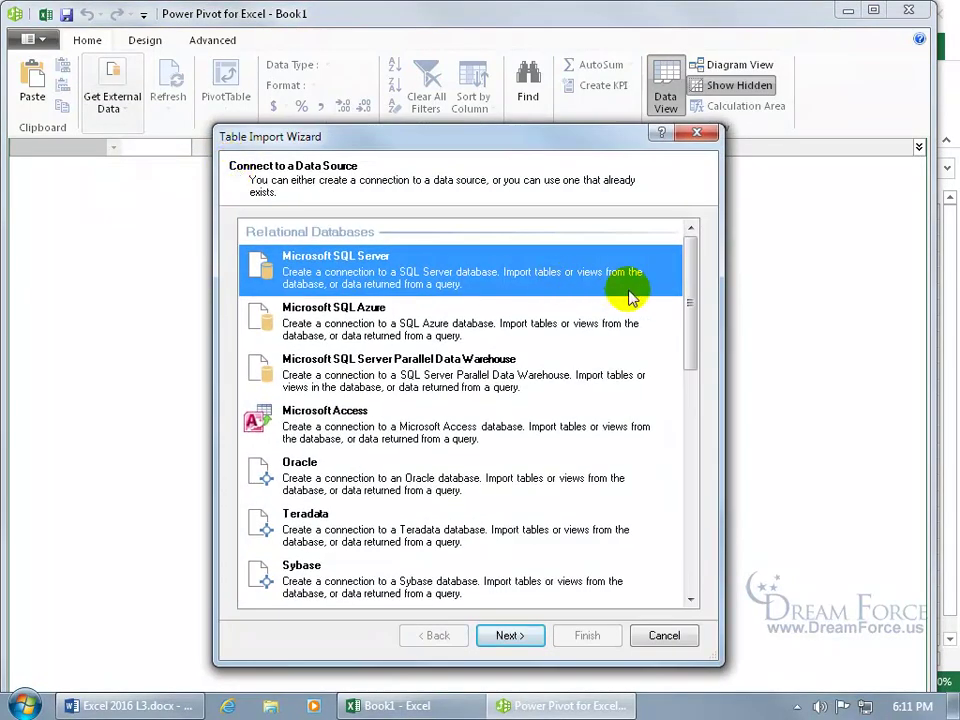
{"action": "left_click", "coordinate": [688, 300]}
{"action": "left_click_drag", "start_coordinate": [689, 308], "coordinate": [690, 369]}
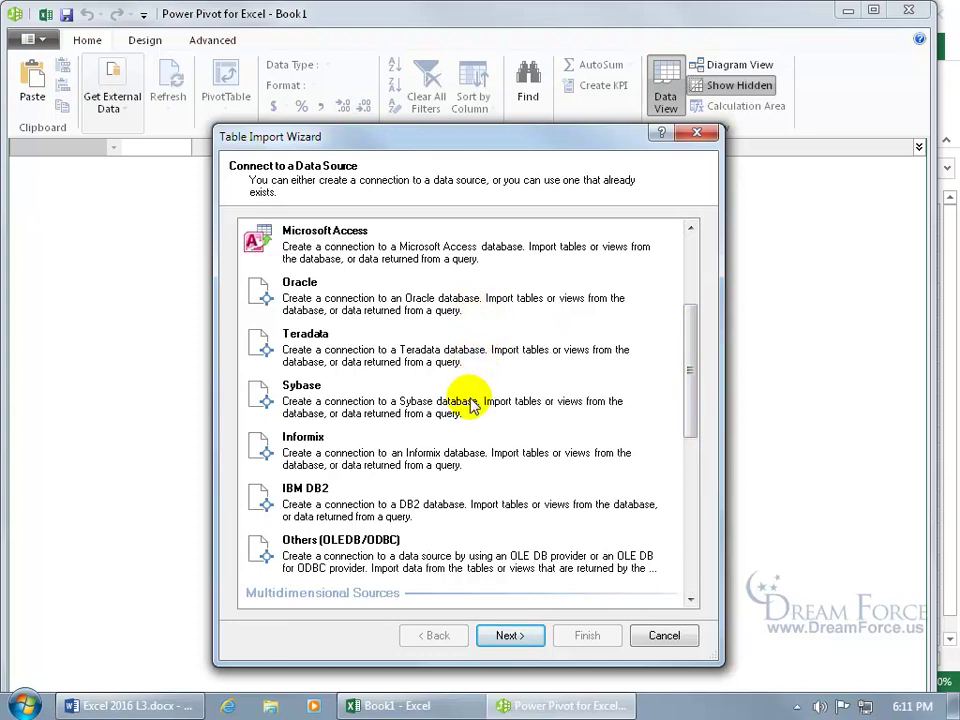
{"action": "left_click_drag", "start_coordinate": [690, 394], "coordinate": [690, 553]}
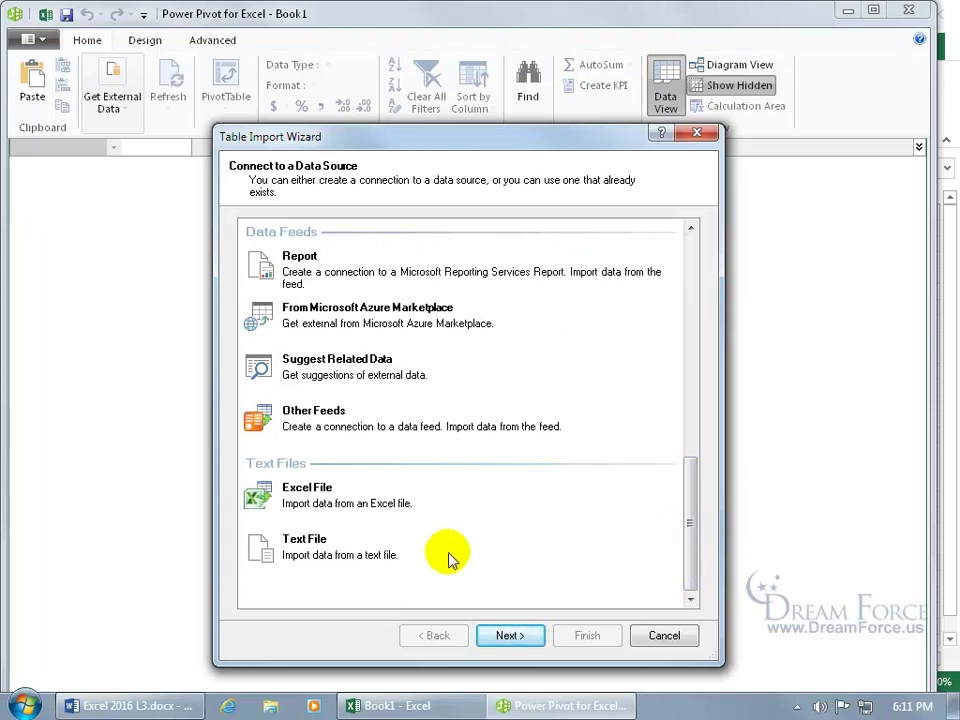
{"action": "left_click", "coordinate": [306, 555]}
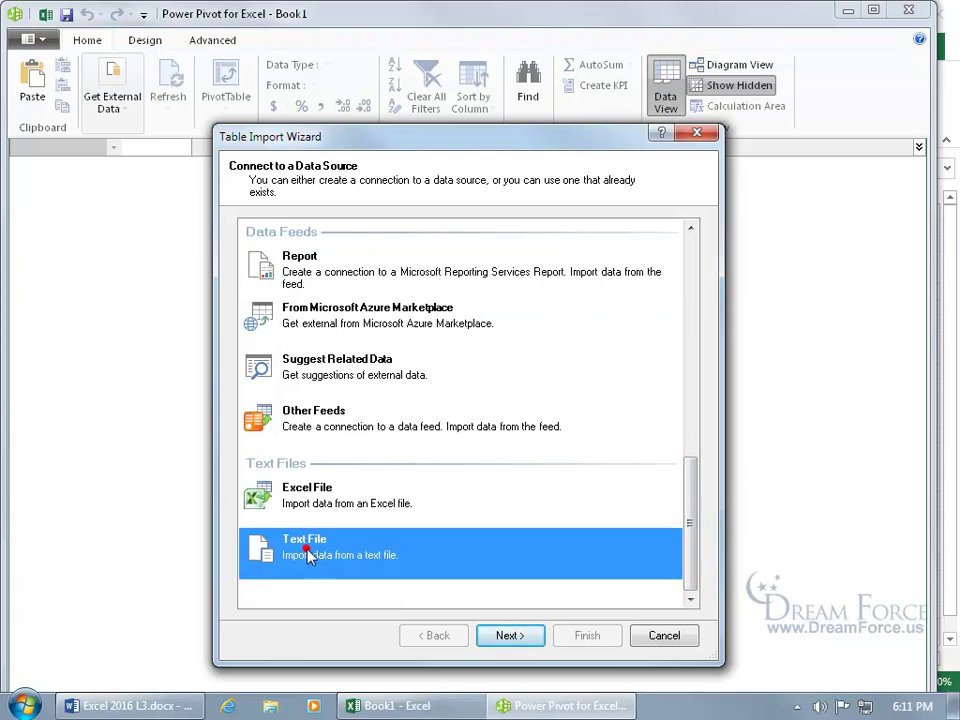
{"action": "left_click", "coordinate": [513, 635]}
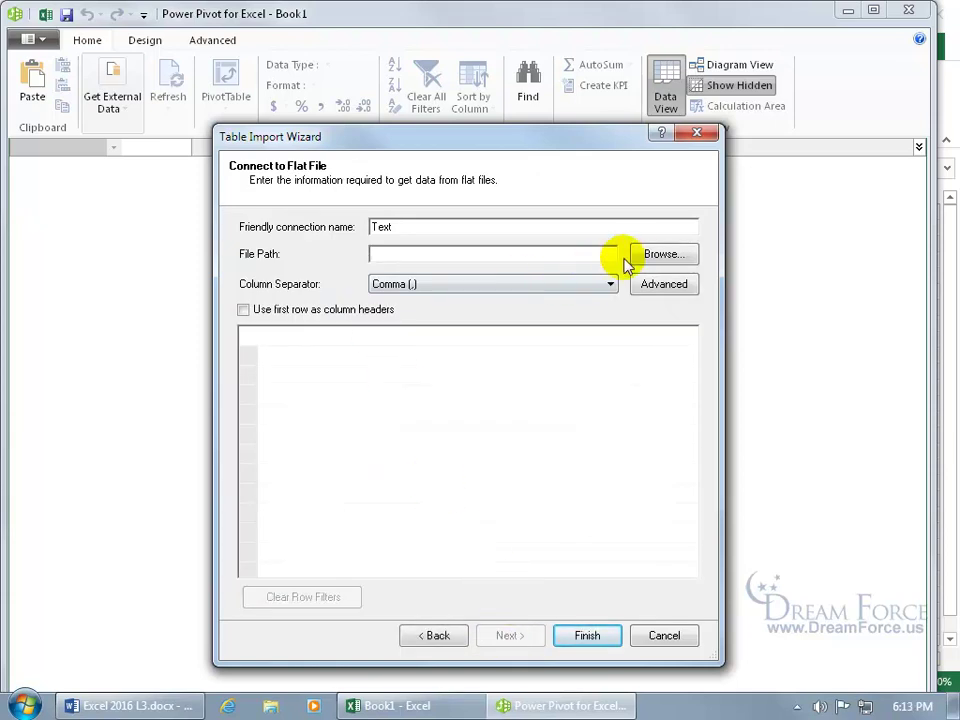
- Load PowerPivot.txt as the flat file with Tab as the column separator
{"action": "left_click", "coordinate": [641, 256]}
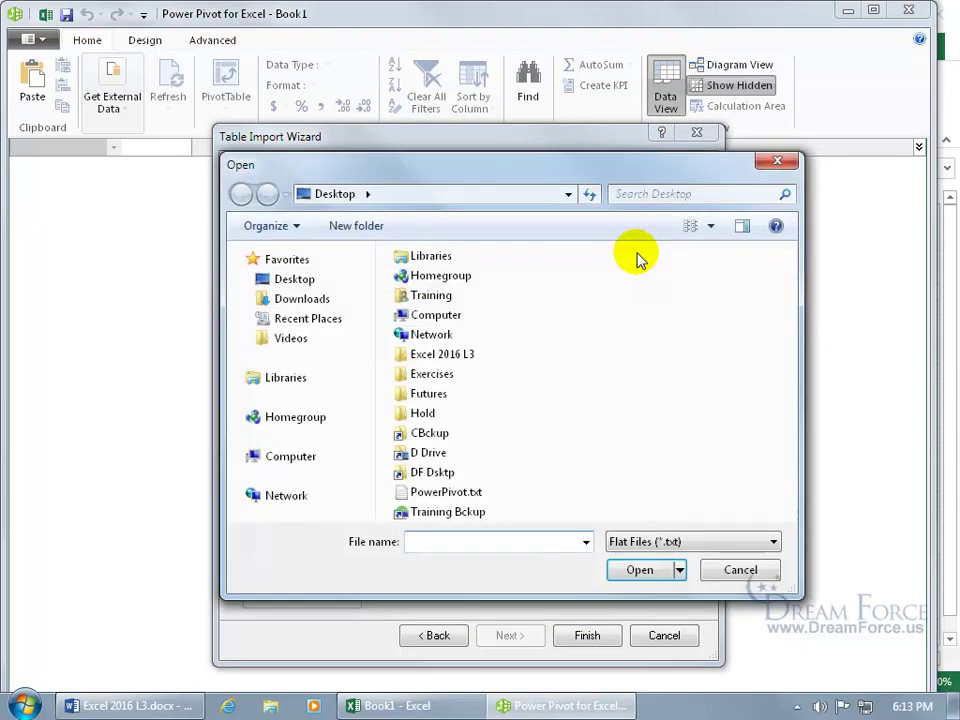
{"action": "double_click", "coordinate": [455, 494]}
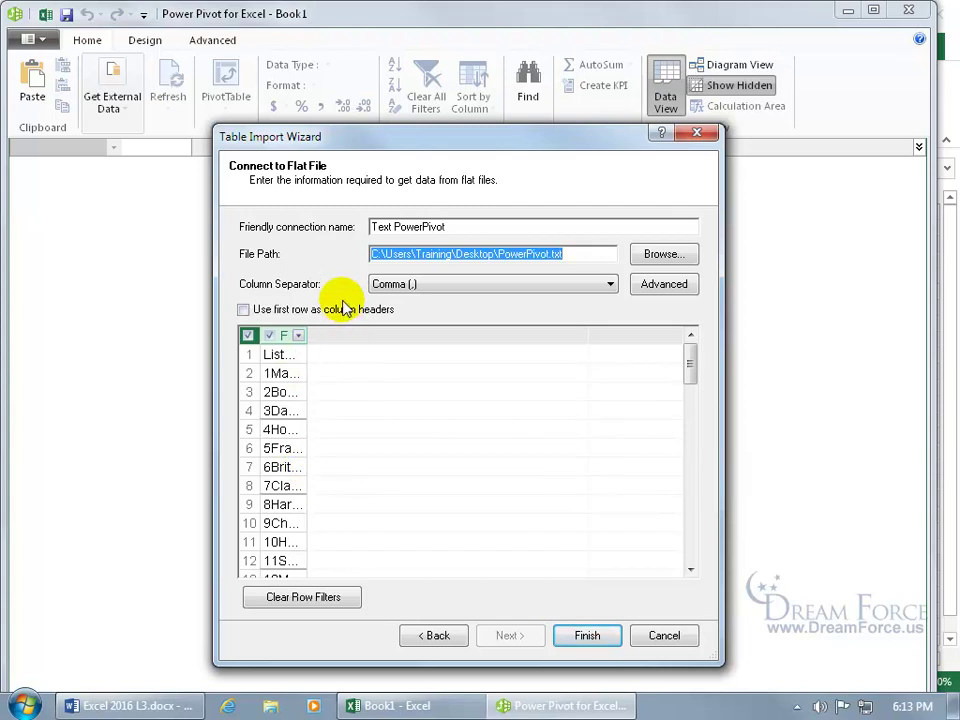
{"action": "left_click", "coordinate": [441, 284]}
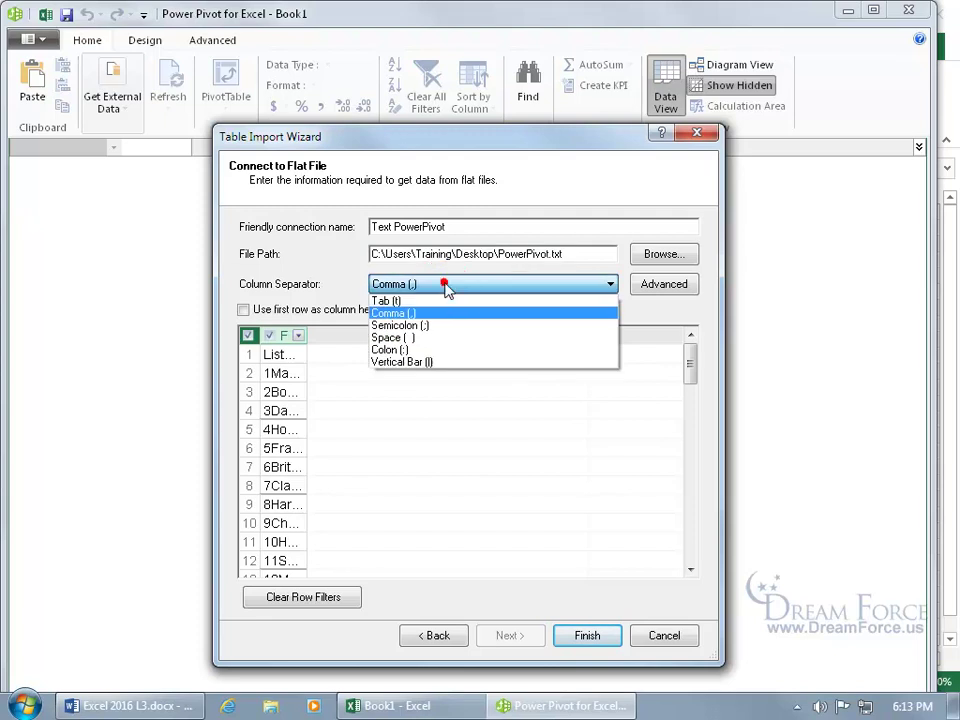
{"action": "left_click", "coordinate": [418, 301]}
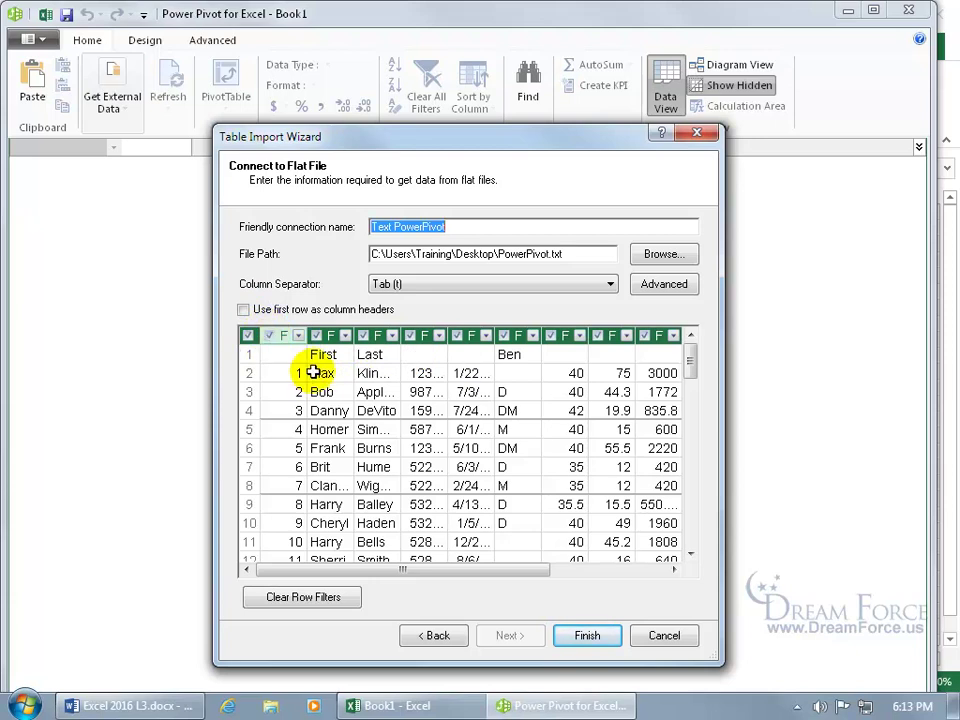
- Keep the first column included and widen column F2 so full names show
{"action": "left_click", "coordinate": [316, 335]}
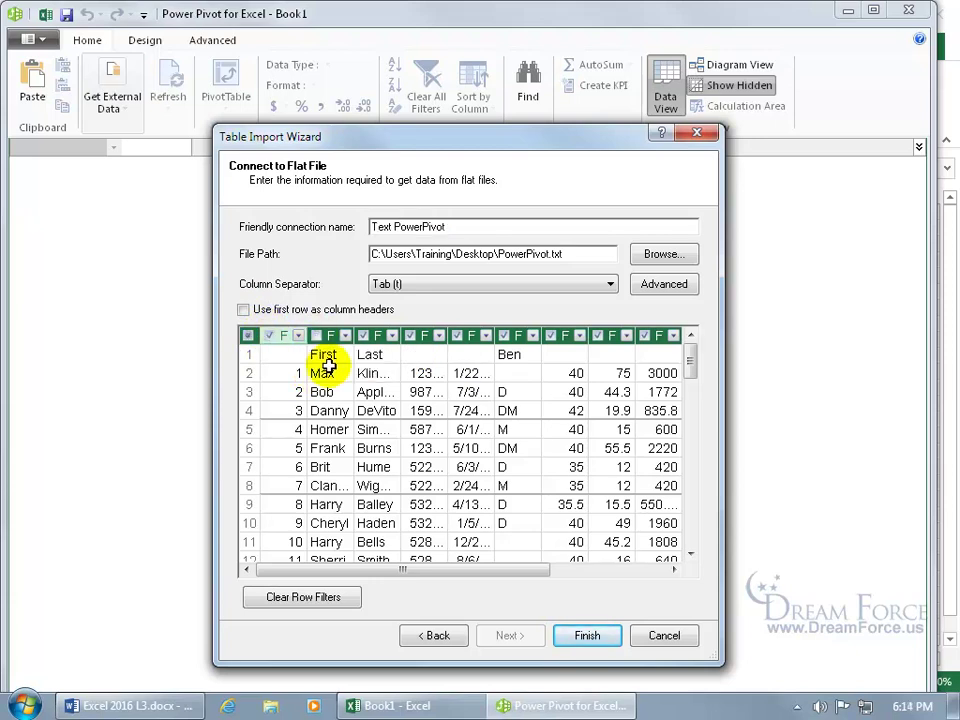
{"action": "left_click", "coordinate": [316, 336]}
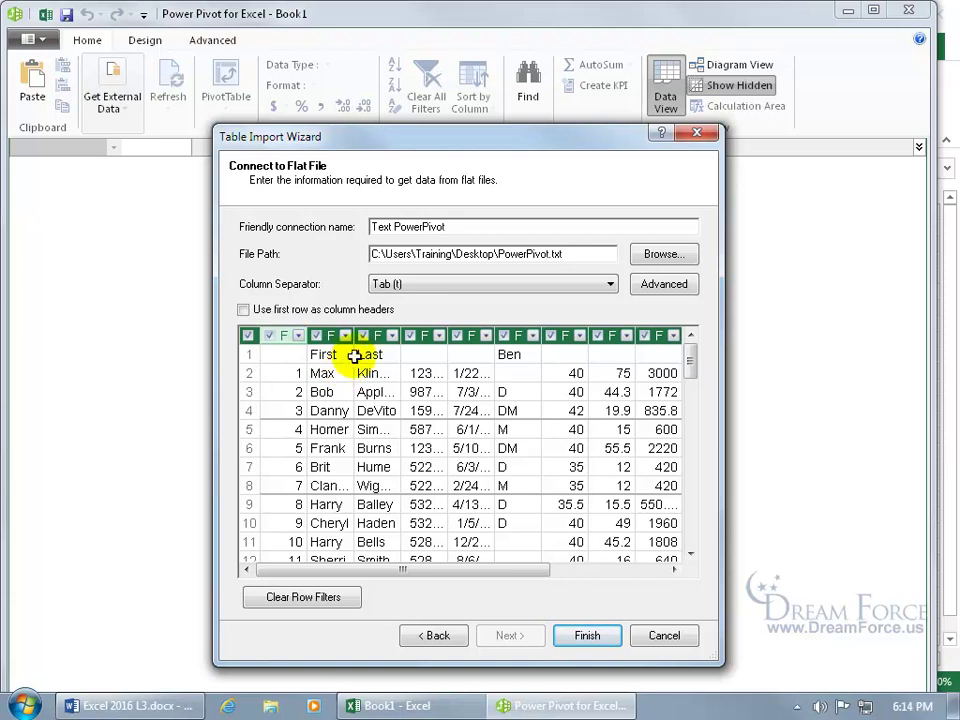
{"action": "left_click_drag", "start_coordinate": [350, 335], "coordinate": [445, 335]}
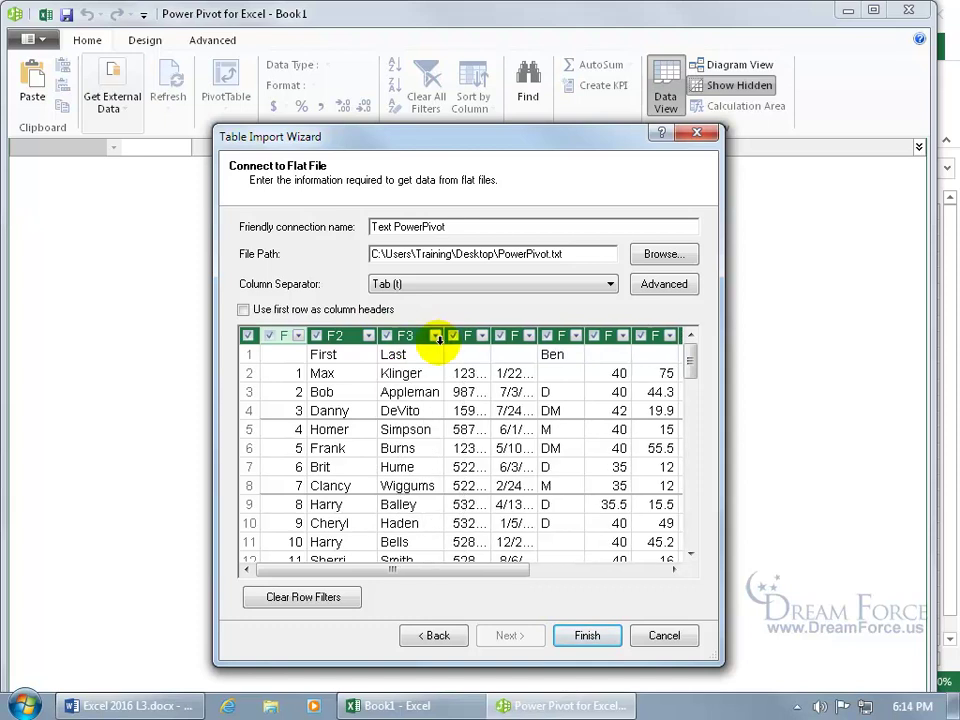
- Filter column F2 to Anne, Bill, Bob and Brad, then finish importing the four rows
{"action": "left_click", "coordinate": [369, 337]}
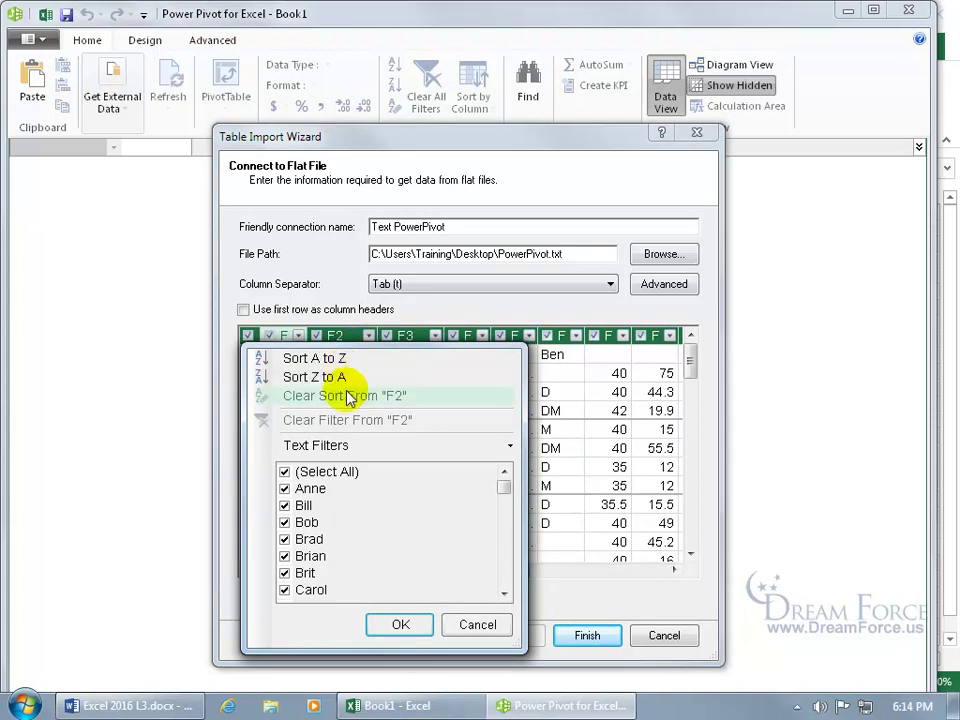
{"action": "left_click", "coordinate": [284, 472]}
{"action": "left_click", "coordinate": [284, 488]}
{"action": "left_click", "coordinate": [284, 505]}
{"action": "left_click", "coordinate": [284, 522]}
{"action": "left_click", "coordinate": [285, 539]}
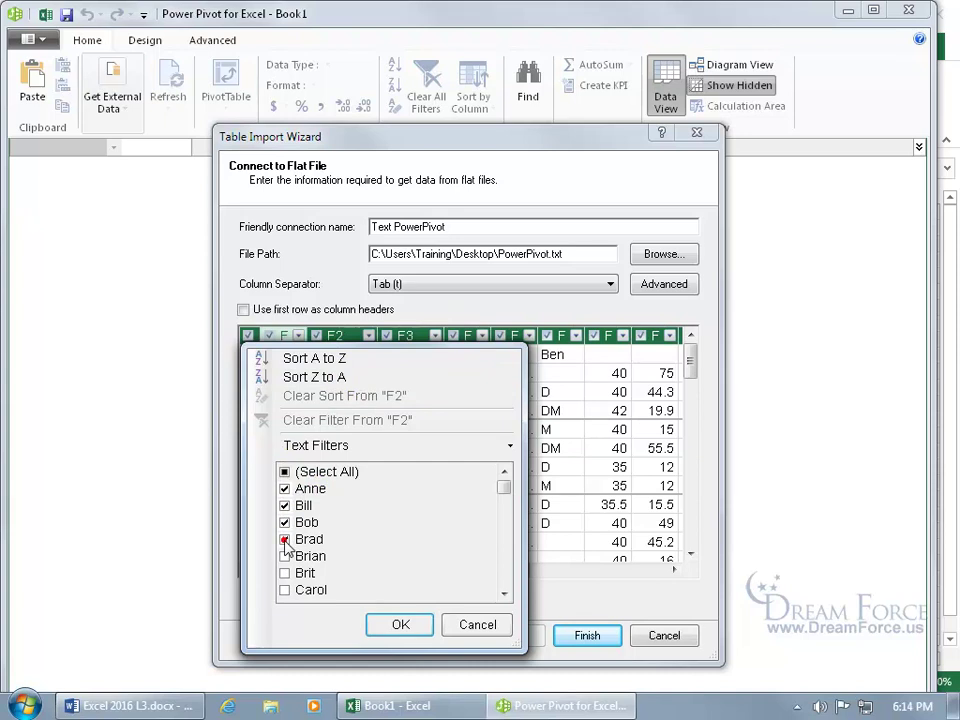
{"action": "left_click", "coordinate": [388, 621]}
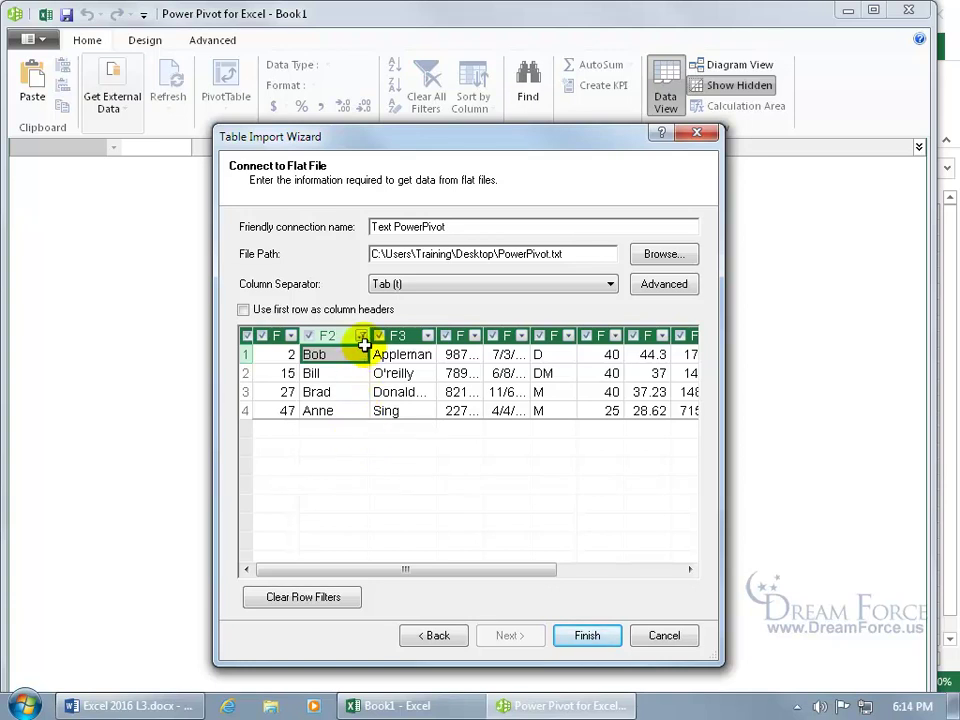
{"action": "mouse_move", "coordinate": [390, 570]}
{"action": "left_mouse_down"}
{"action": "mouse_move", "coordinate": [527, 571]}
{"action": "mouse_move", "coordinate": [375, 568]}
{"action": "left_mouse_up"}
{"action": "left_click", "coordinate": [364, 354]}
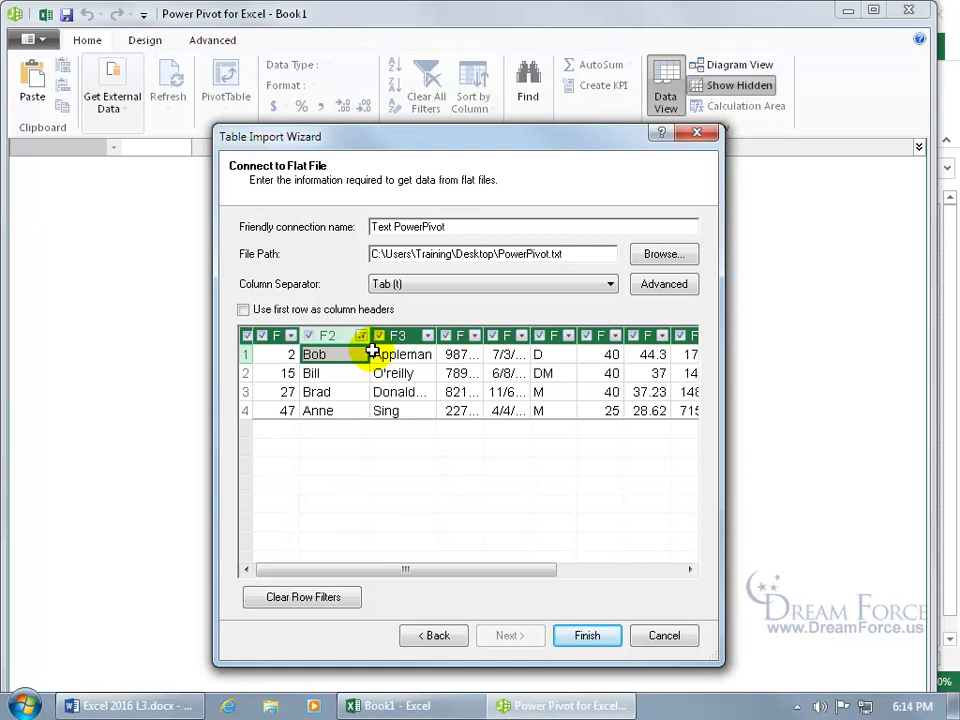
{"action": "left_click", "coordinate": [576, 630]}
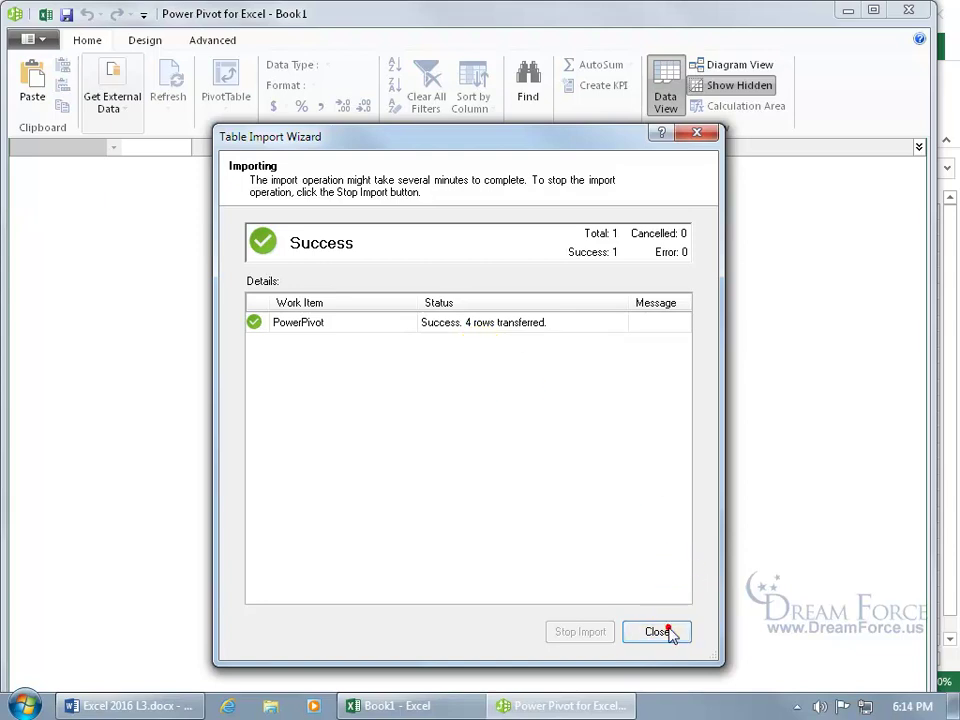
- Dismiss the import, browse the Design and Advanced tabs, and close Power Pivot via File > Close
{"action": "key", "text": "Return"}
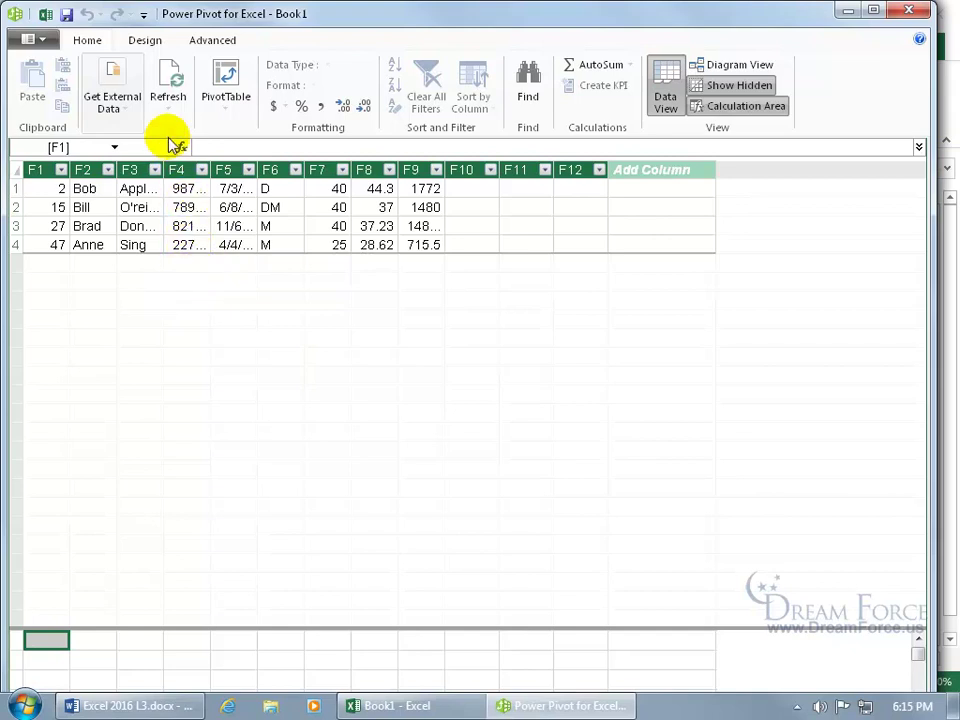
{"action": "left_click", "coordinate": [146, 41]}
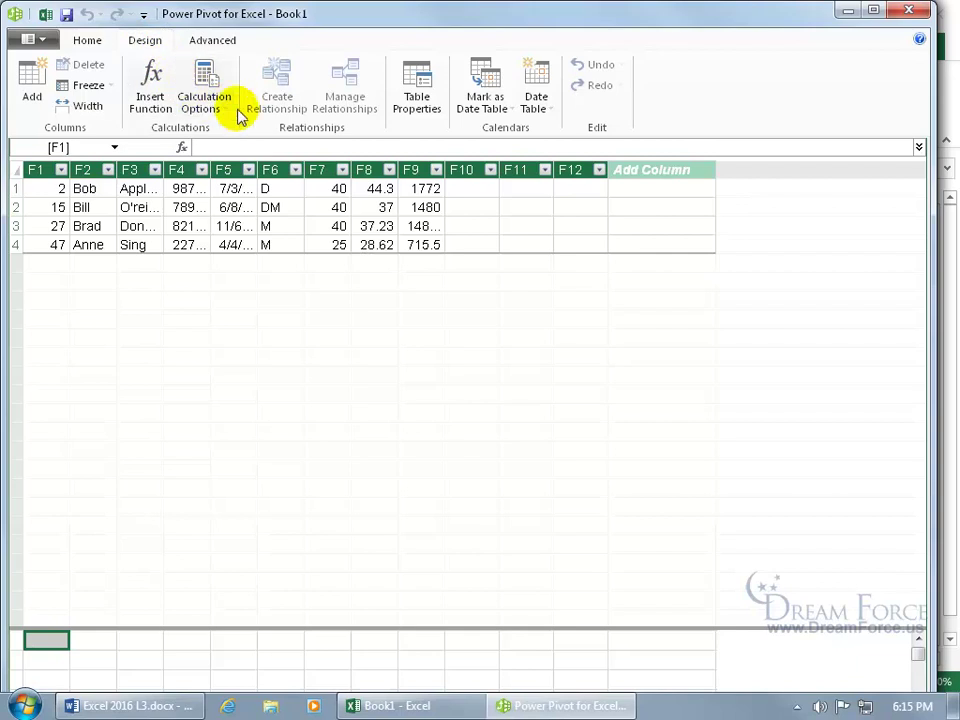
{"action": "left_click", "coordinate": [222, 44]}
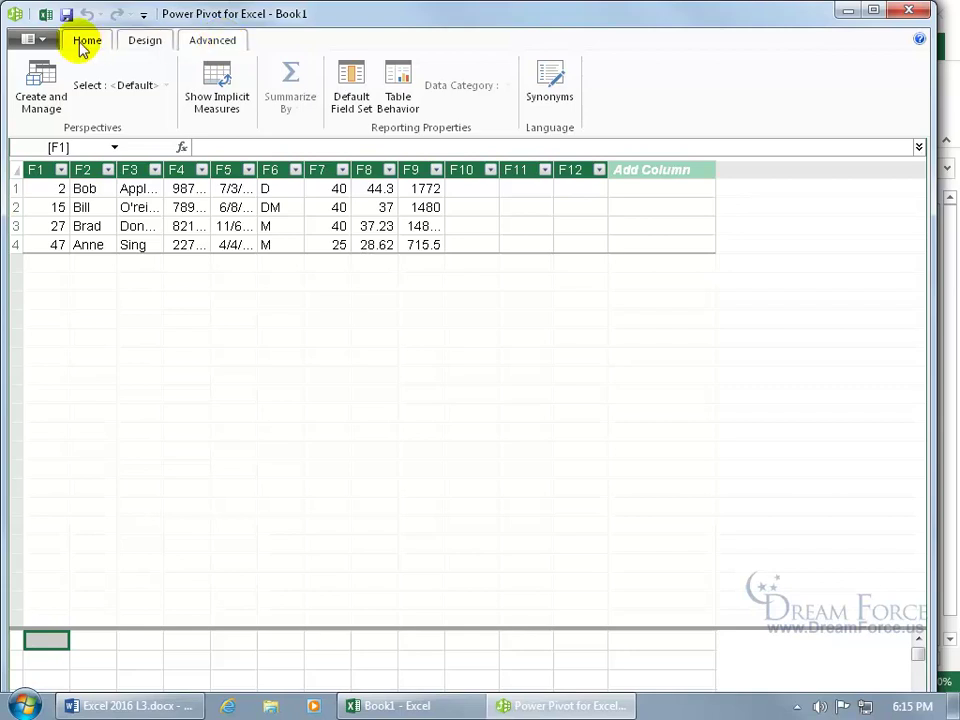
{"action": "left_click", "coordinate": [30, 39]}
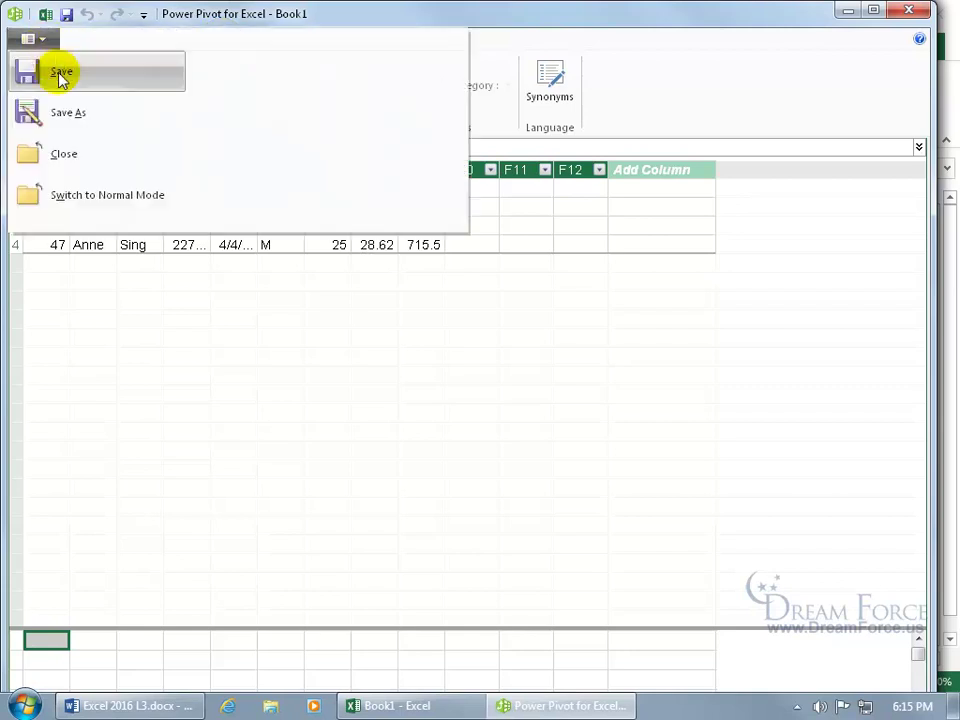
{"action": "left_click", "coordinate": [55, 153]}
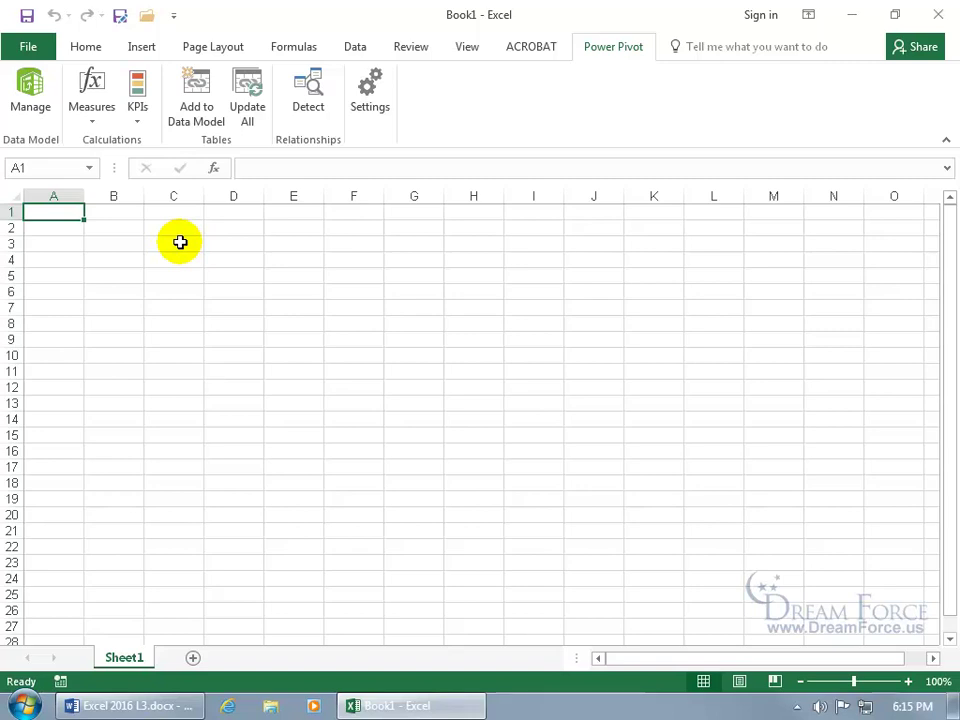
- Reopen Power Pivot via Manage and refresh the PowerPivot table, dismissing the Data Refresh results
{"action": "left_click", "coordinate": [85, 46]}
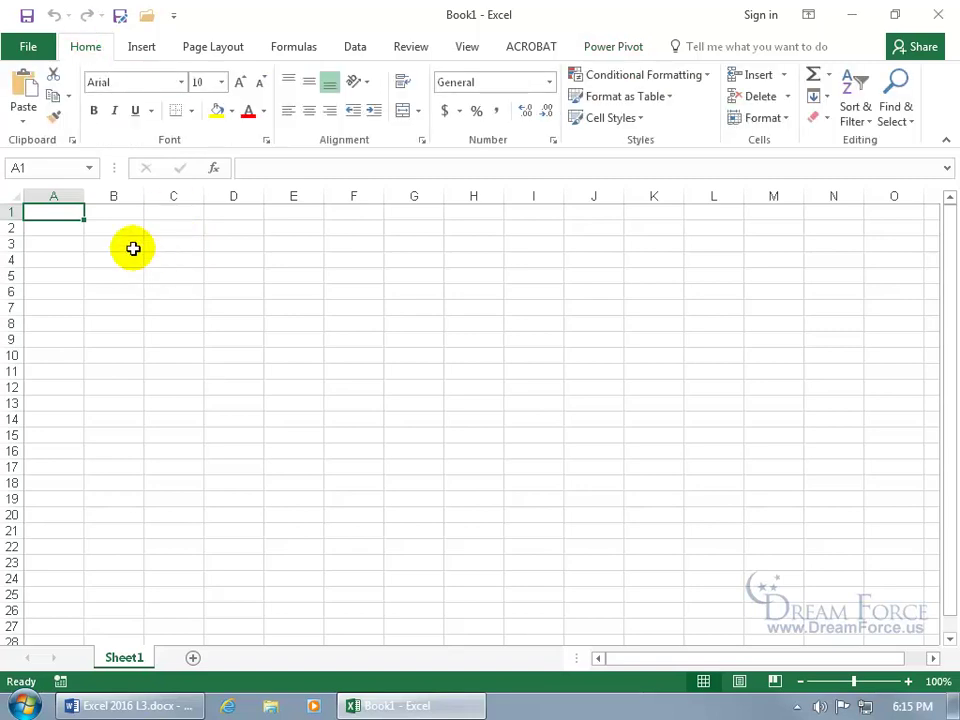
{"action": "left_click", "coordinate": [590, 55]}
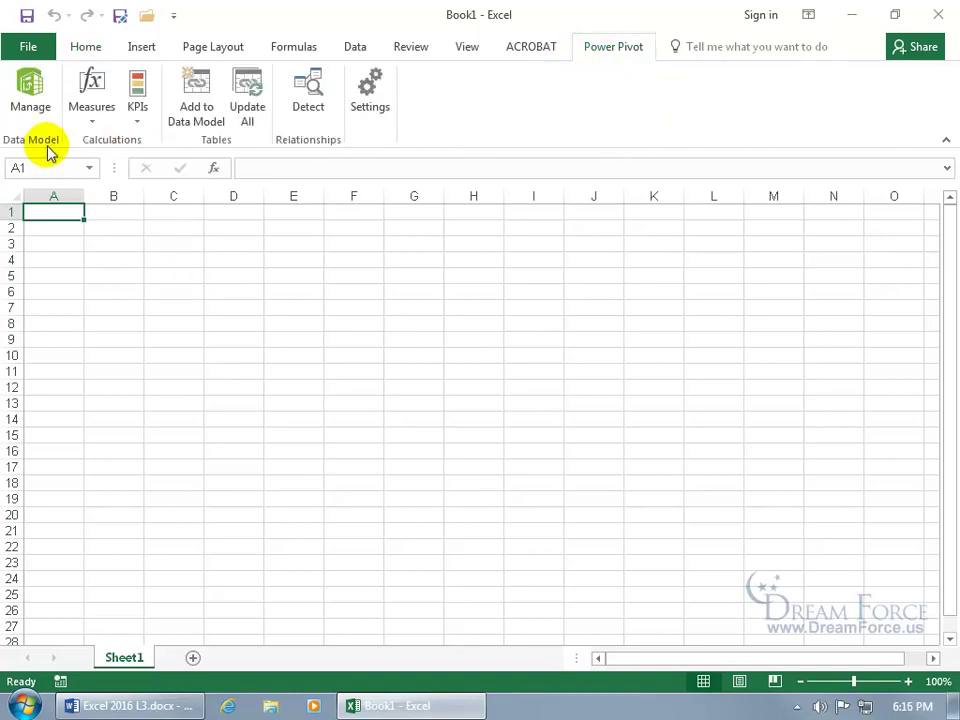
{"action": "left_click", "coordinate": [38, 104]}
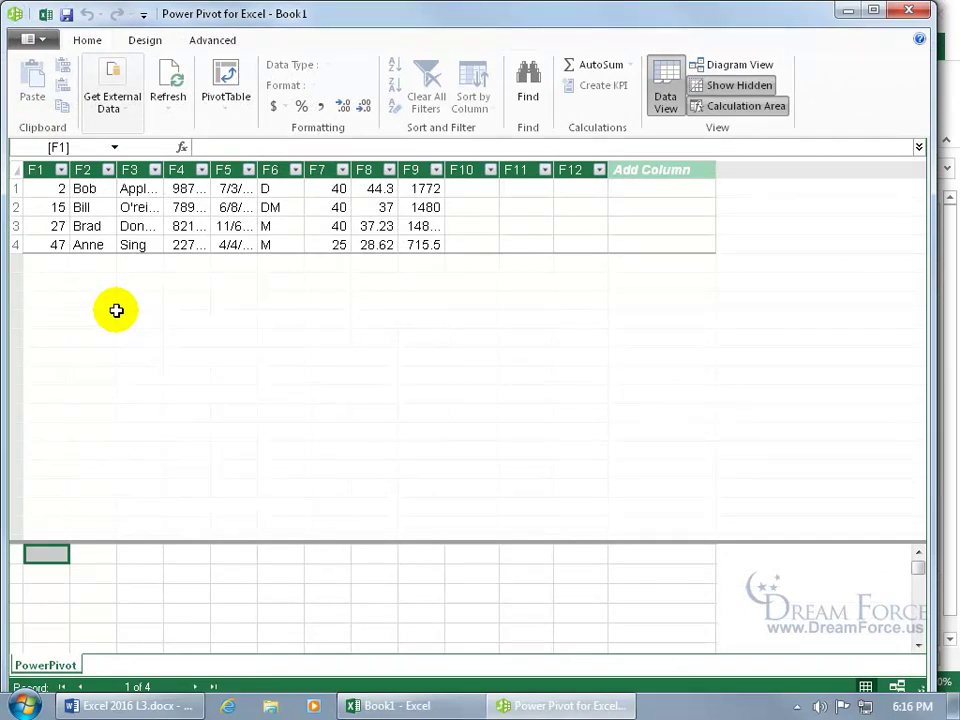
{"action": "left_click", "coordinate": [168, 78]}
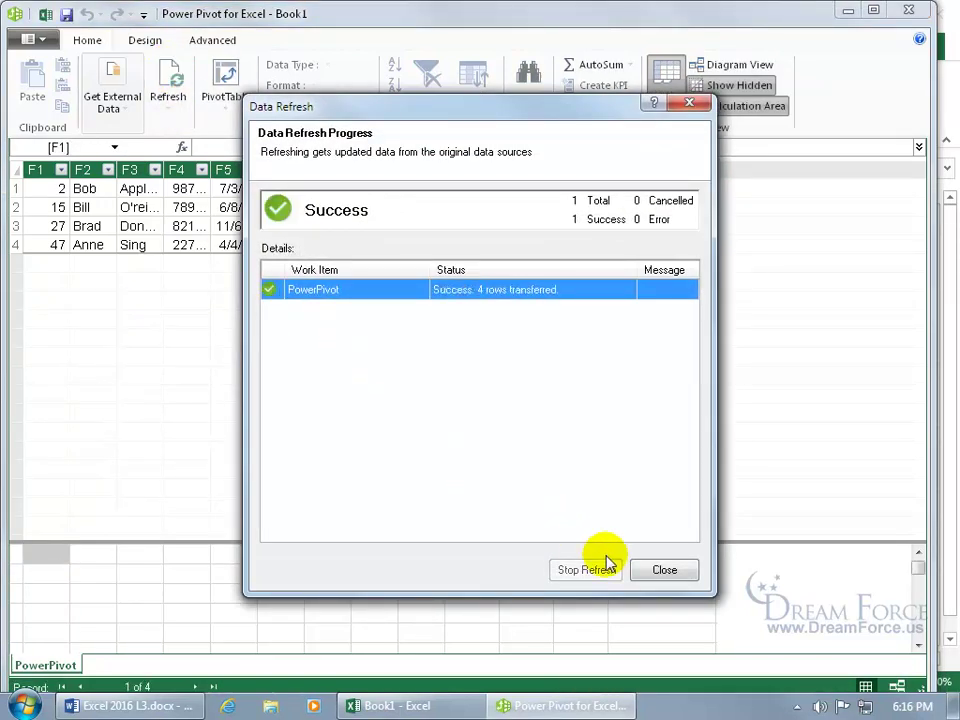
{"action": "key", "text": "Escape"}
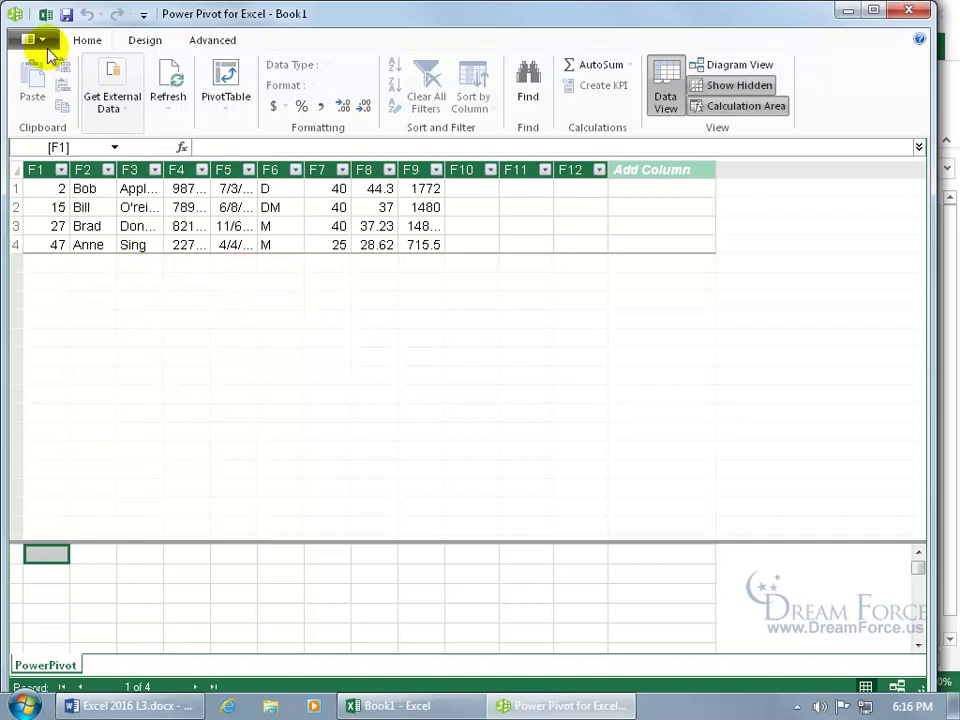
- Close Power Pivot from its File menu and return to Excel
{"action": "left_click", "coordinate": [30, 40]}
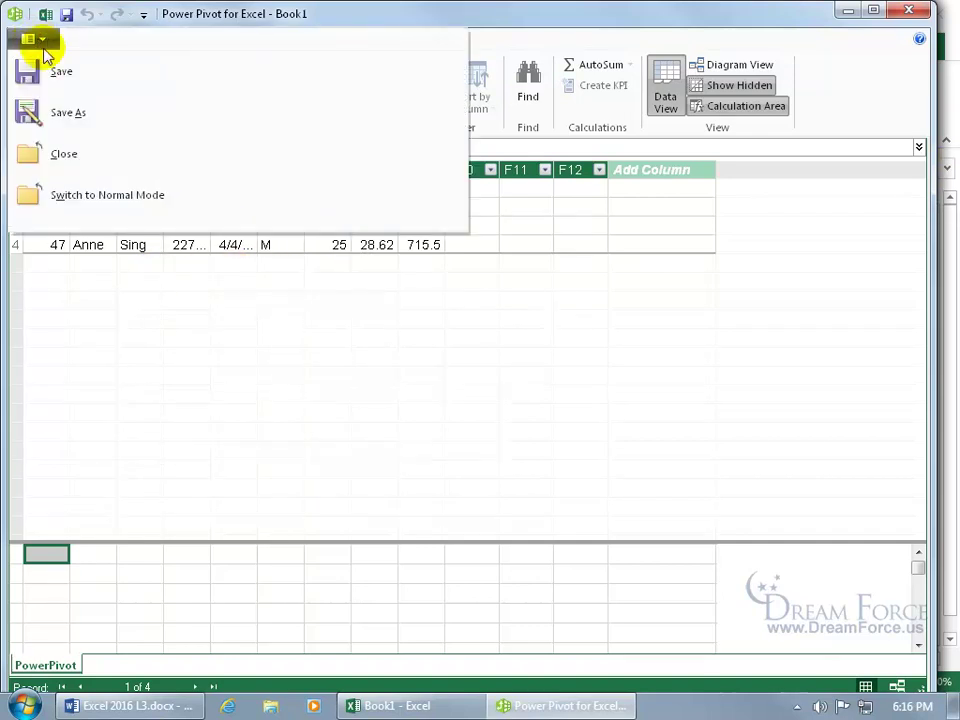
{"action": "left_click", "coordinate": [54, 153]}
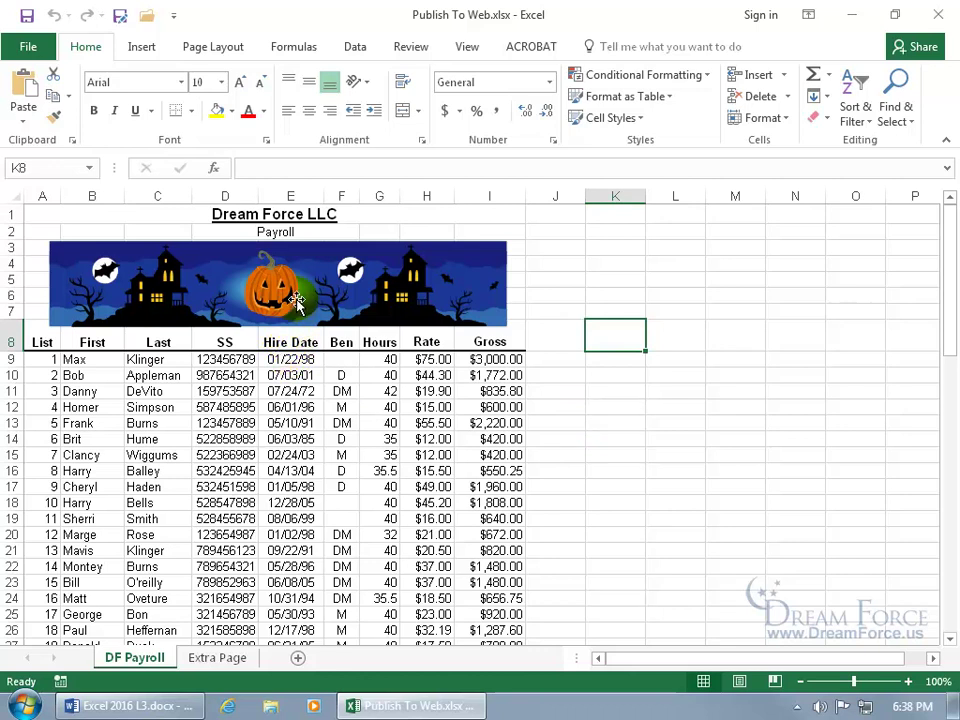
- Choose Web Page (*.htm;*.html) as the save type and name the file Payroll October
{"action": "left_click", "coordinate": [120, 16]}
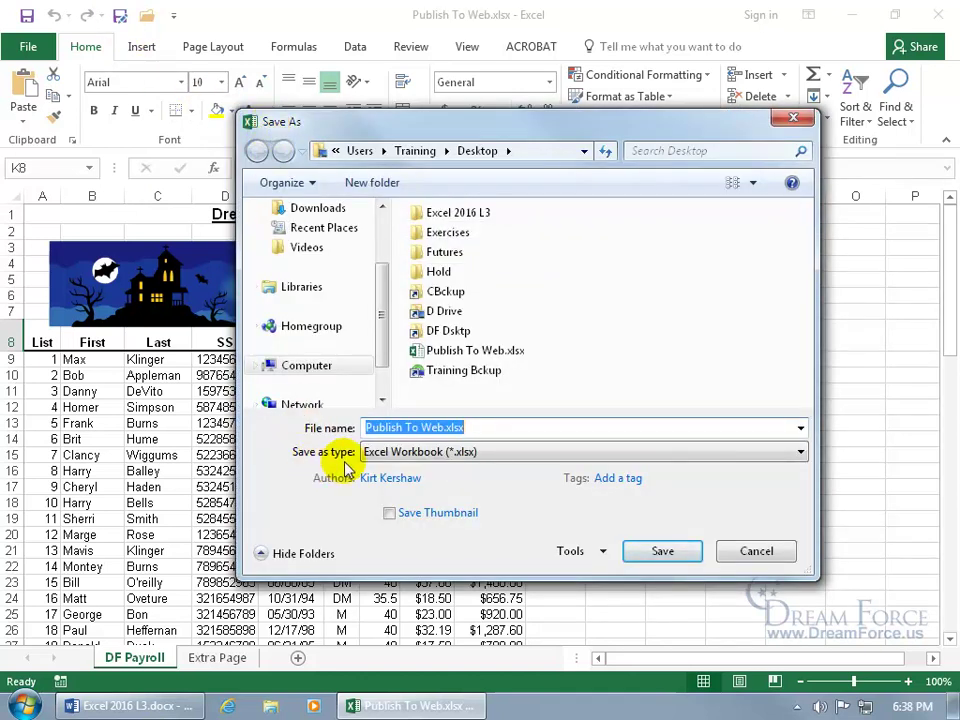
{"action": "left_click", "coordinate": [425, 455]}
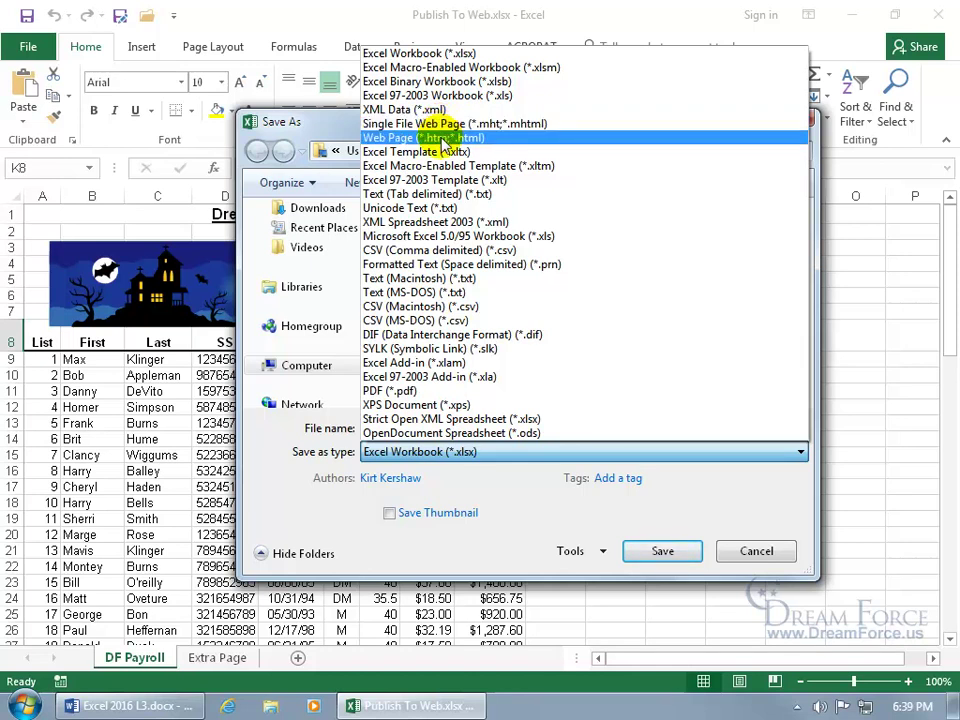
{"action": "left_click", "coordinate": [442, 139]}
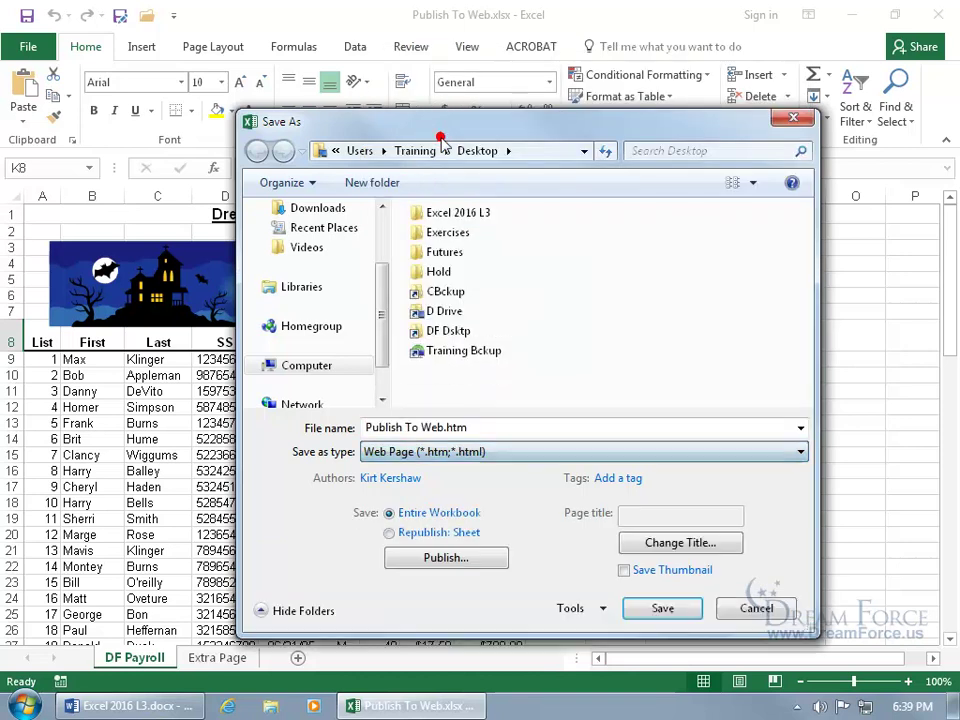
{"action": "left_click", "coordinate": [470, 427]}
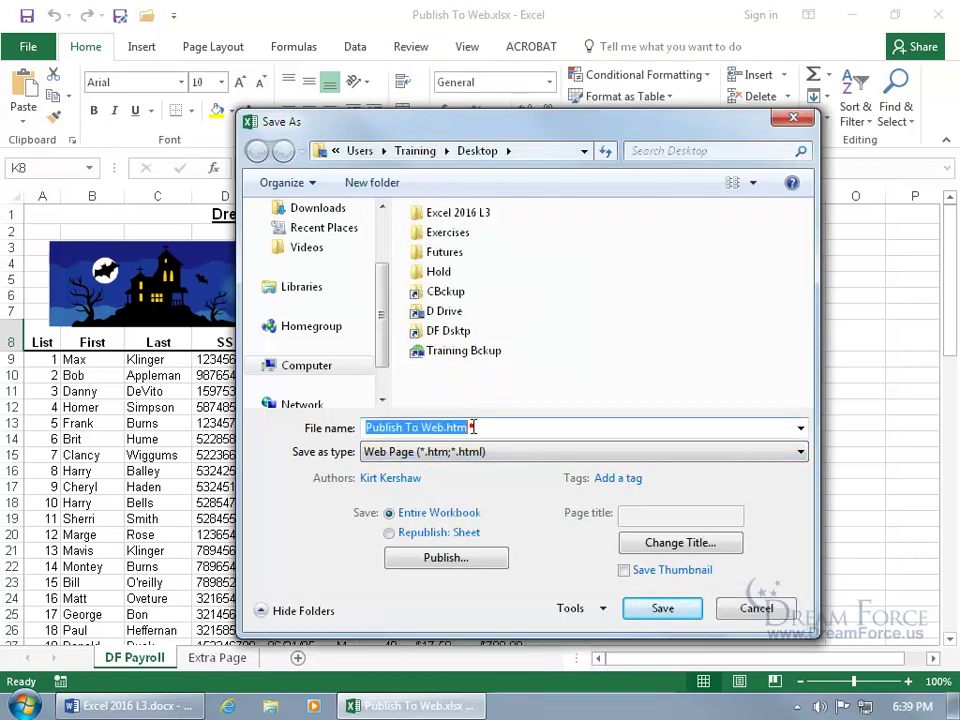
{"action": "type", "text": "Payroll"}
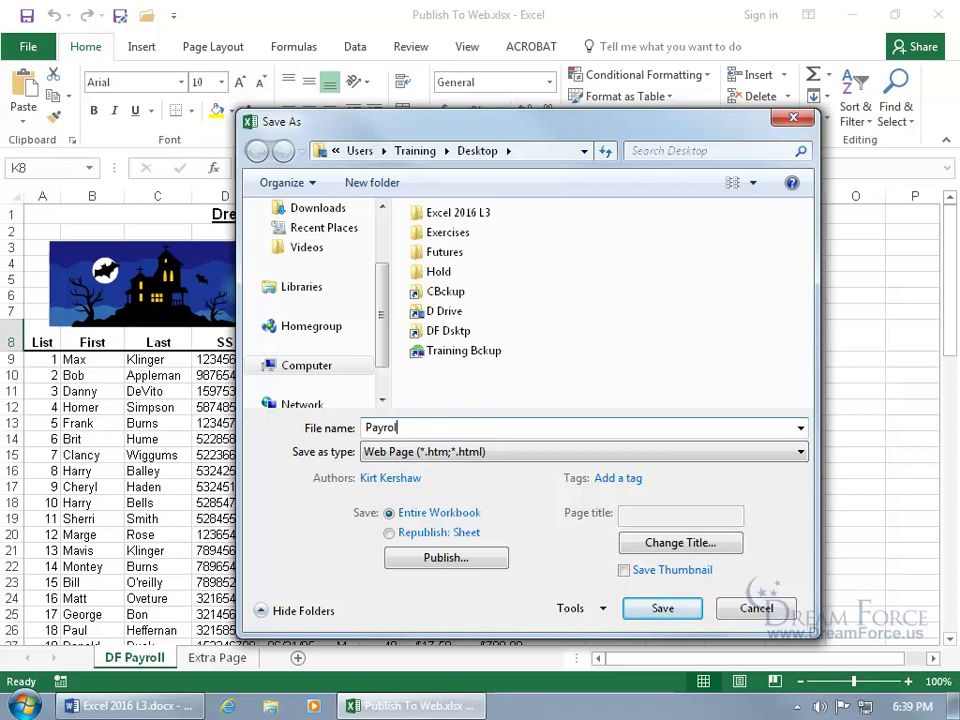
{"action": "type", "text": " October"}
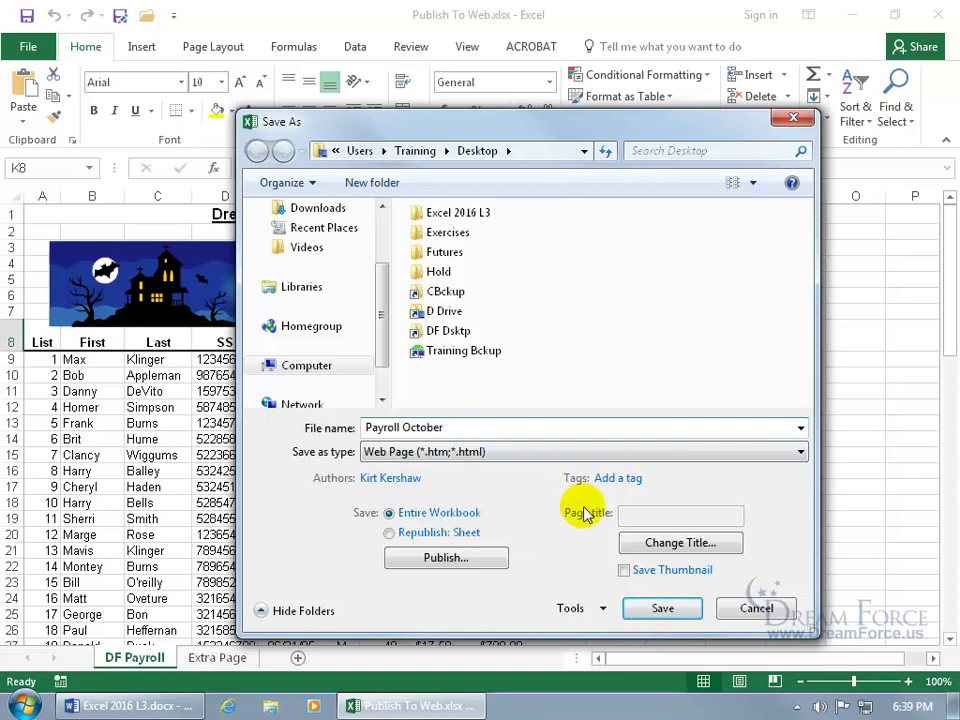
- Set the page title to Dream Force October Payroll, save as web page, and close the workbook
{"action": "left_click", "coordinate": [661, 549]}
{"action": "type", "text": "Dream Force October Payroll"}
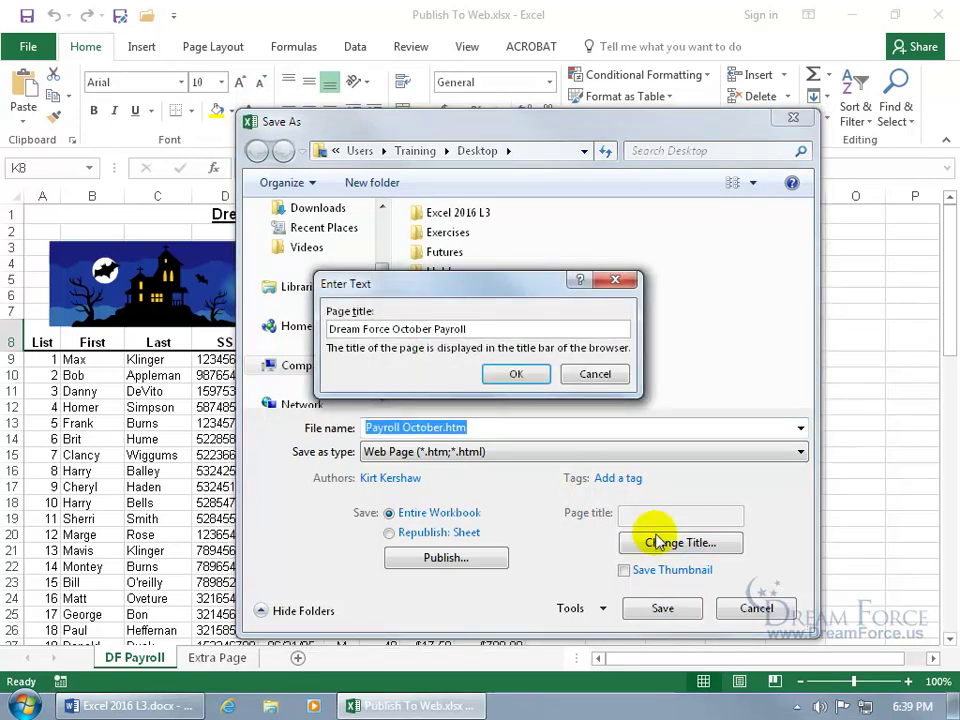
{"action": "left_click", "coordinate": [516, 374]}
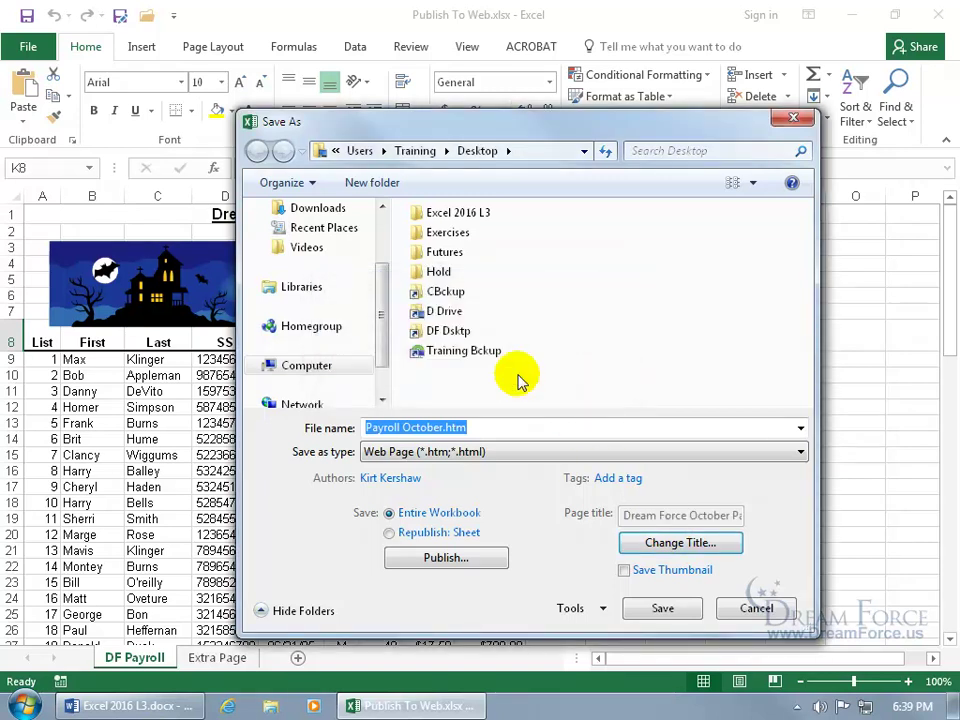
{"action": "left_click", "coordinate": [652, 609]}
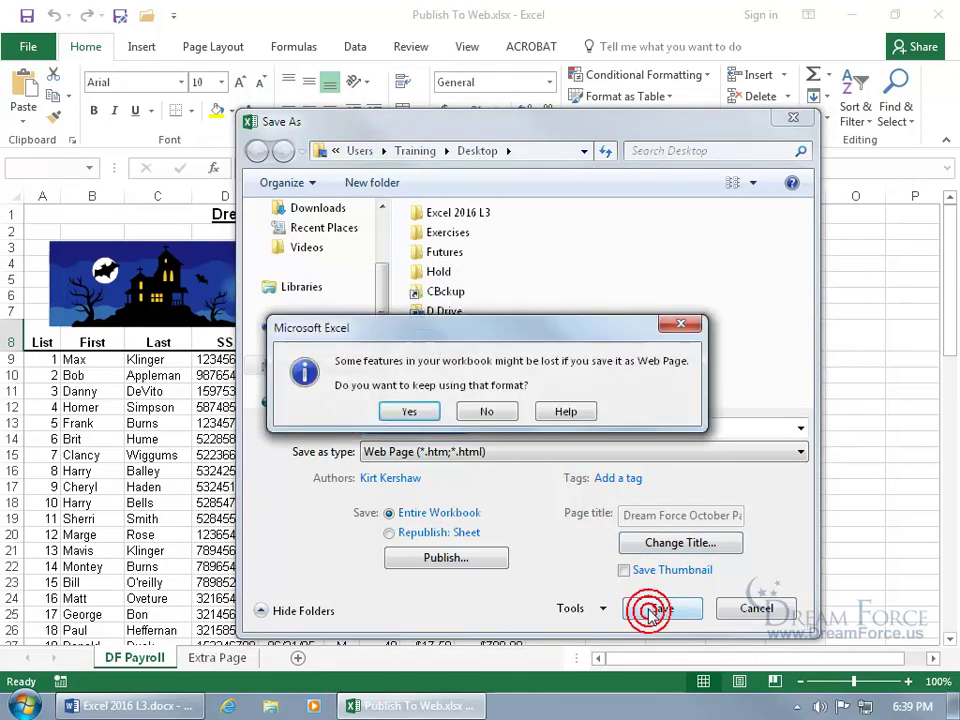
{"action": "left_click", "coordinate": [408, 401]}
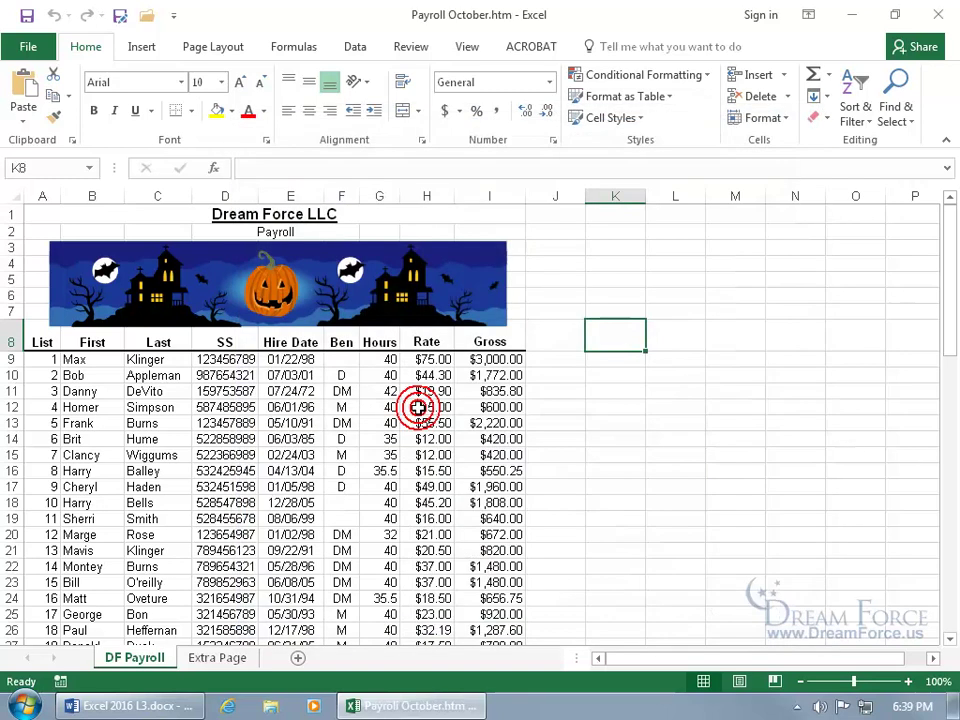
{"action": "left_click", "coordinate": [938, 18]}
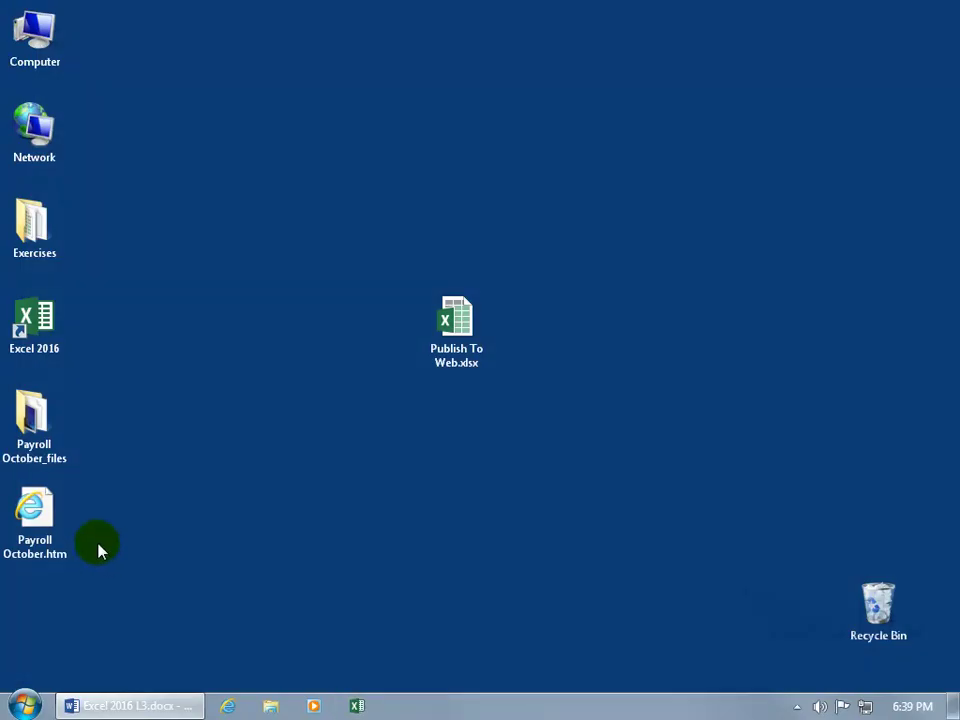
{"action": "left_click", "coordinate": [35, 508]}
{"action": "left_click", "coordinate": [40, 456]}
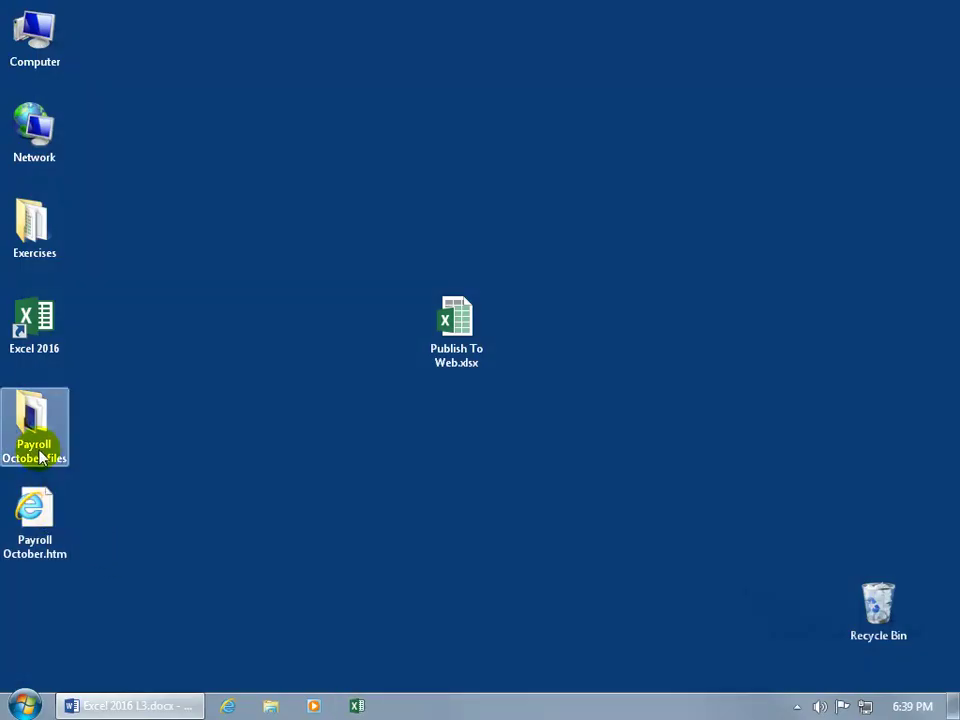
{"action": "left_click", "coordinate": [47, 503]}
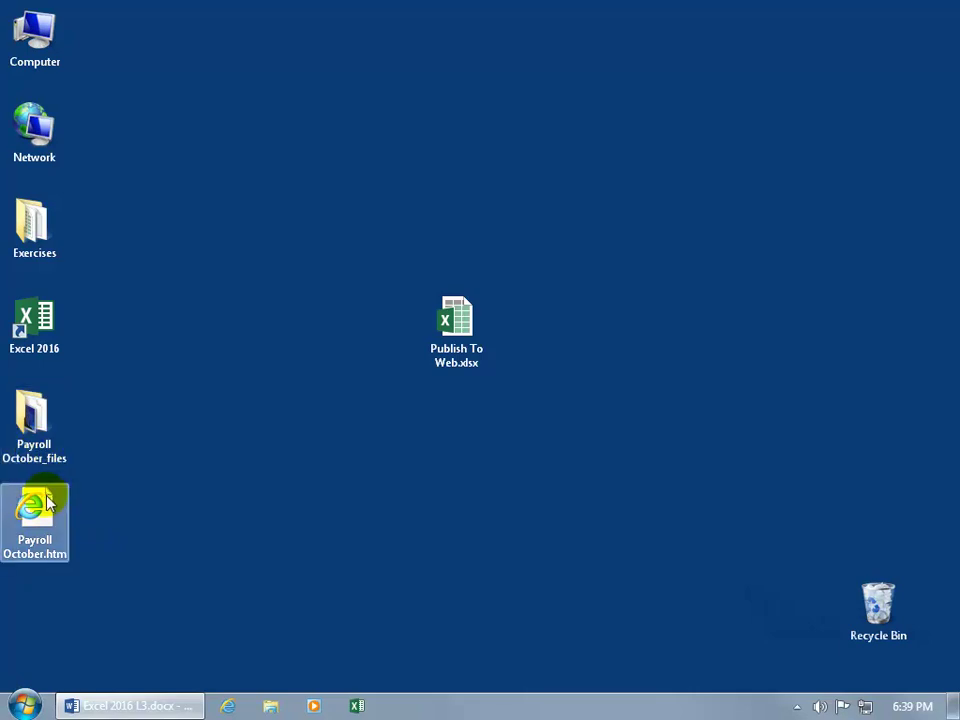
{"action": "left_click", "coordinate": [43, 457]}
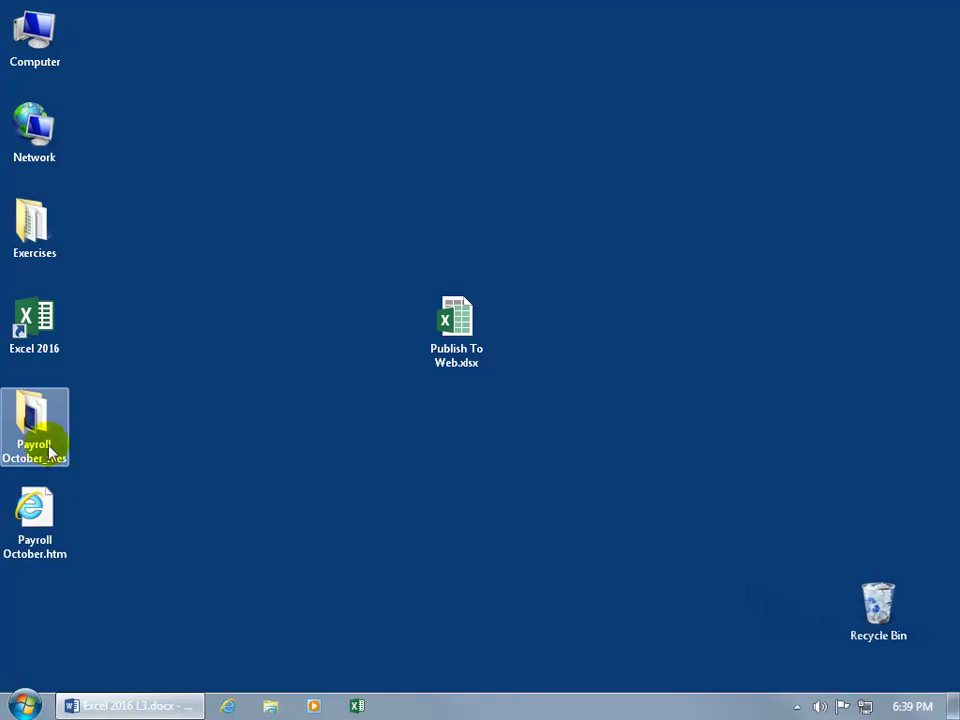
{"action": "left_click", "coordinate": [434, 375]}
{"action": "left_click", "coordinate": [412, 383]}
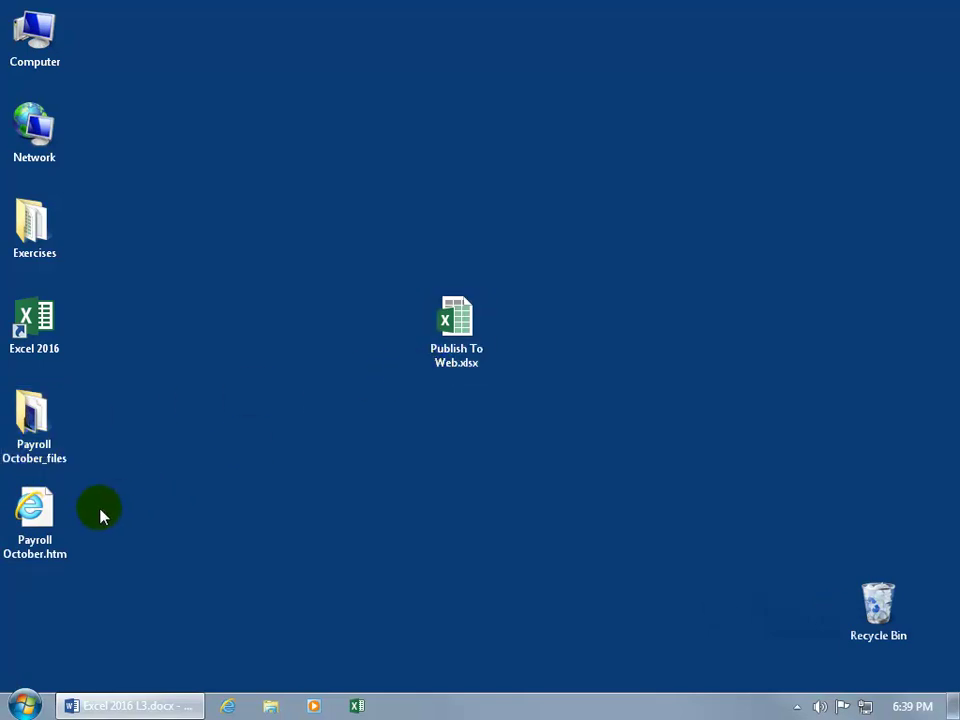
{"action": "left_click", "coordinate": [54, 516]}
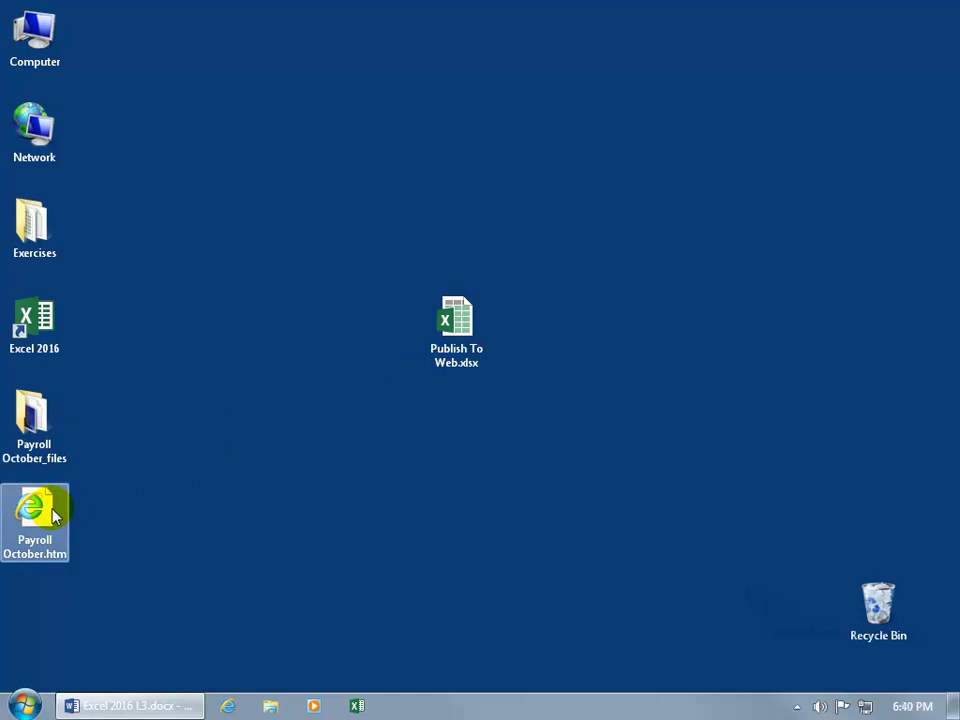
{"action": "double_click", "coordinate": [54, 516]}
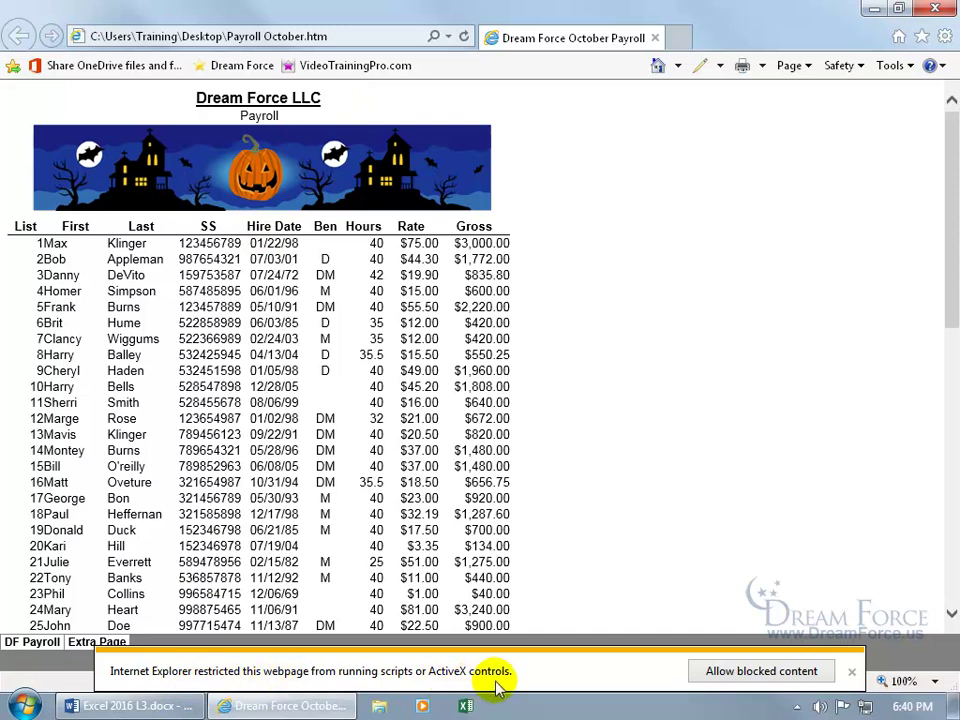
{"action": "left_click", "coordinate": [710, 676]}
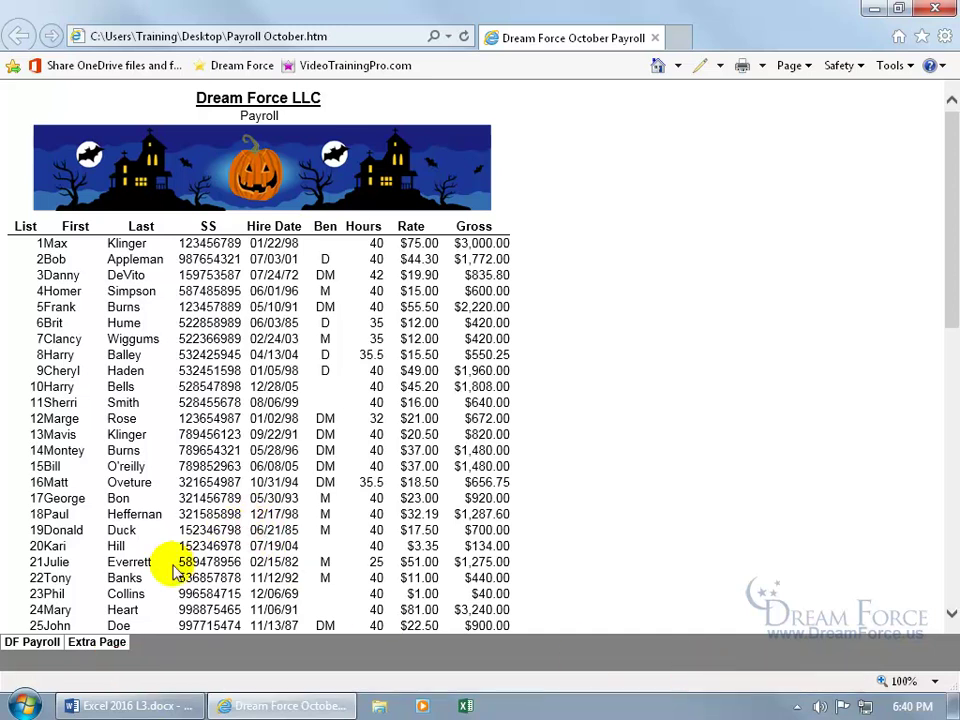
{"action": "left_click", "coordinate": [100, 645]}
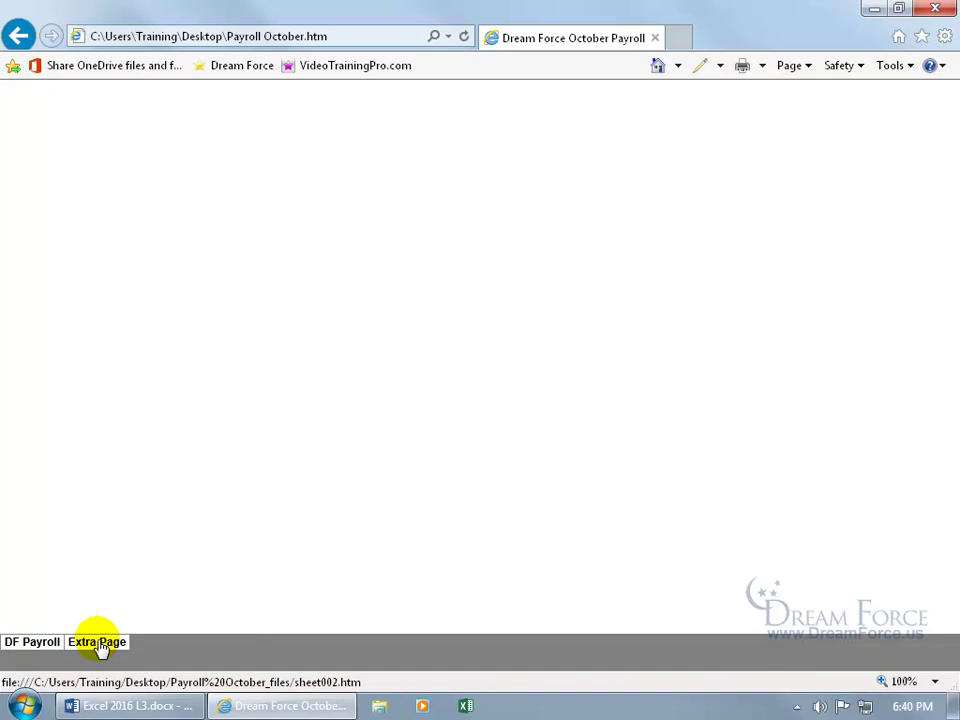
{"action": "left_click", "coordinate": [36, 645]}
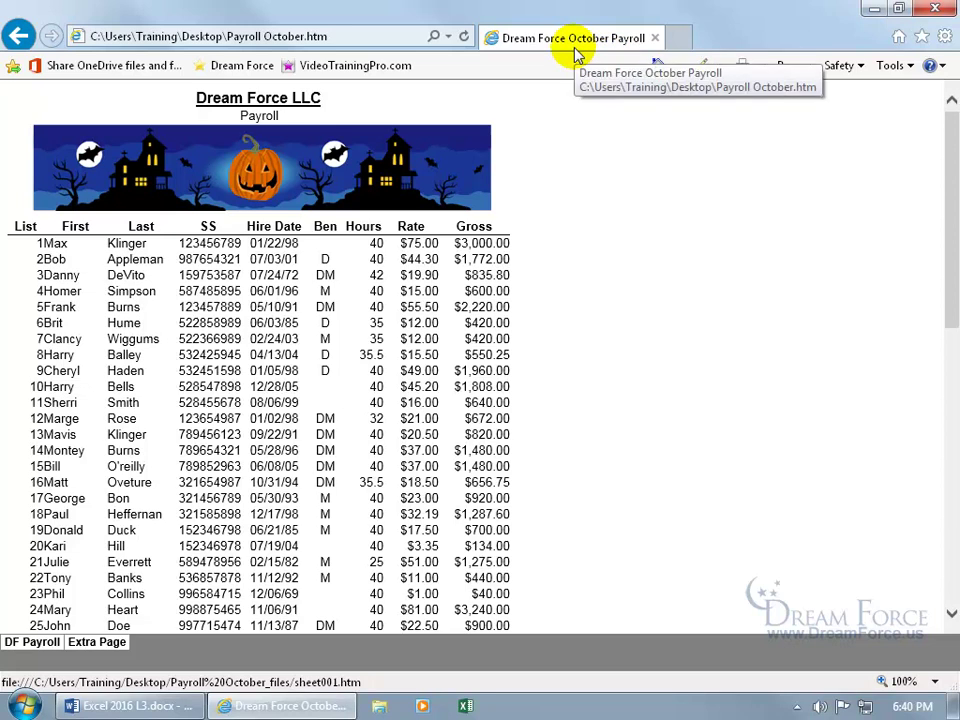
{"action": "left_click", "coordinate": [935, 8]}
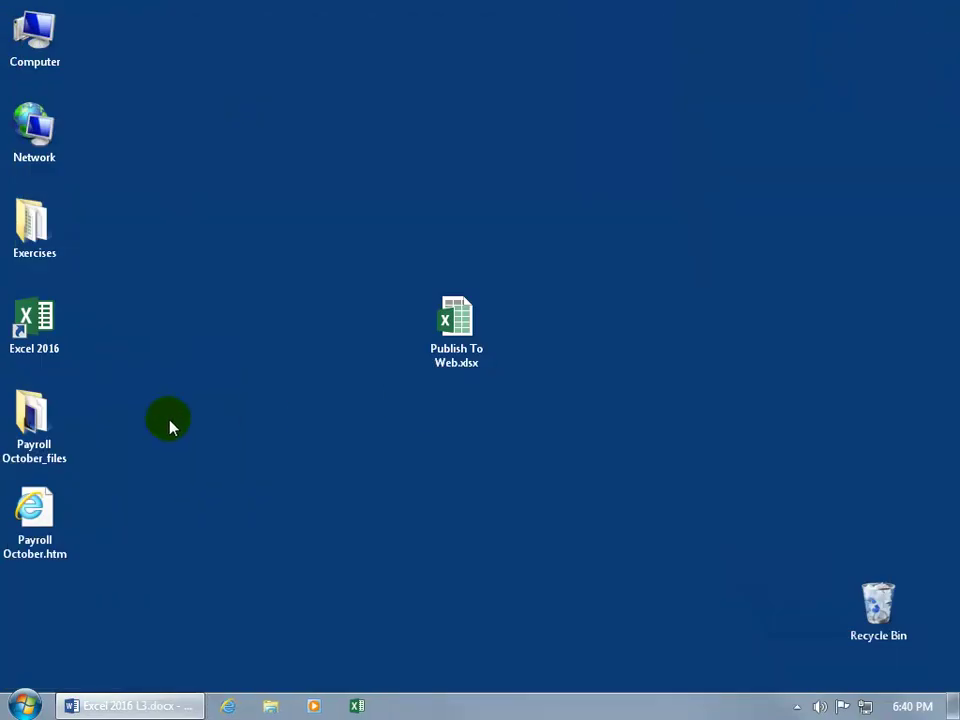
{"action": "left_click", "coordinate": [35, 422]}
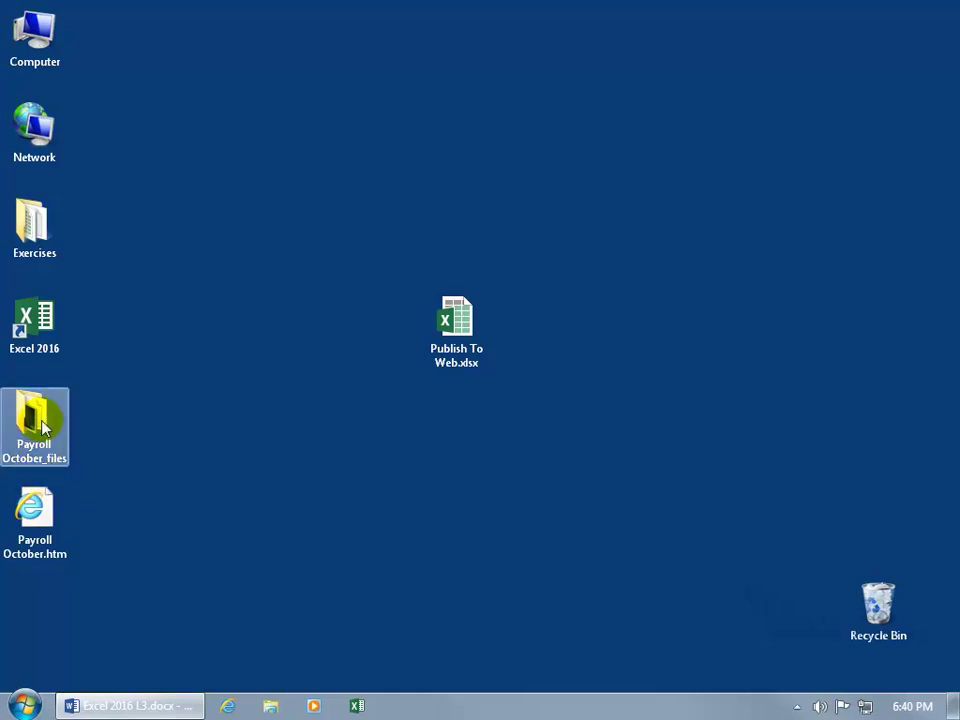
{"action": "double_click", "coordinate": [42, 427]}
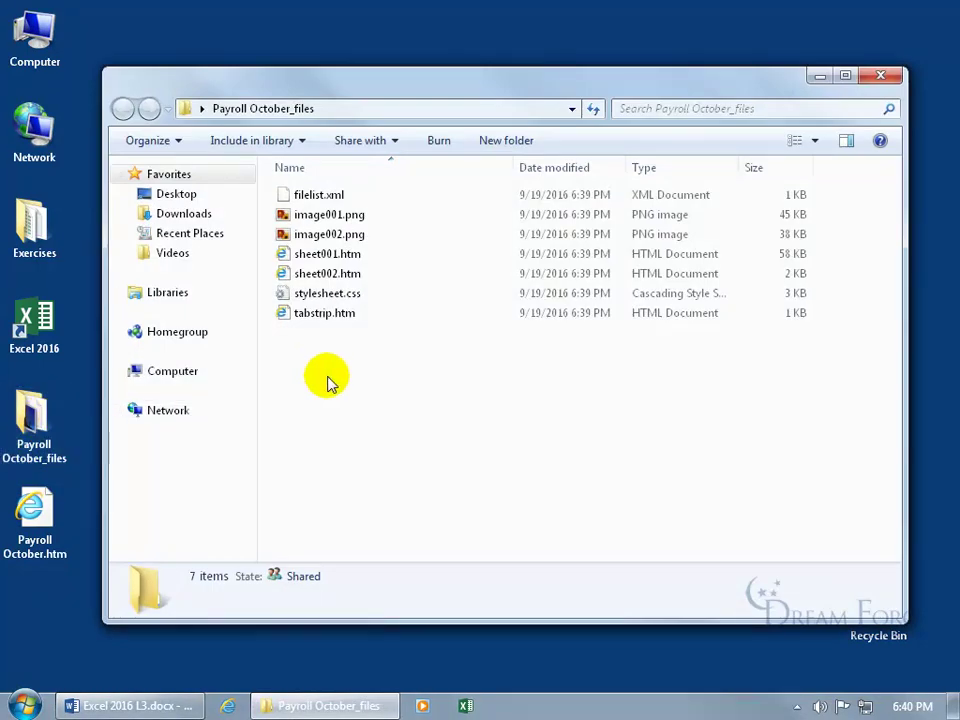
{"action": "left_click", "coordinate": [814, 141]}
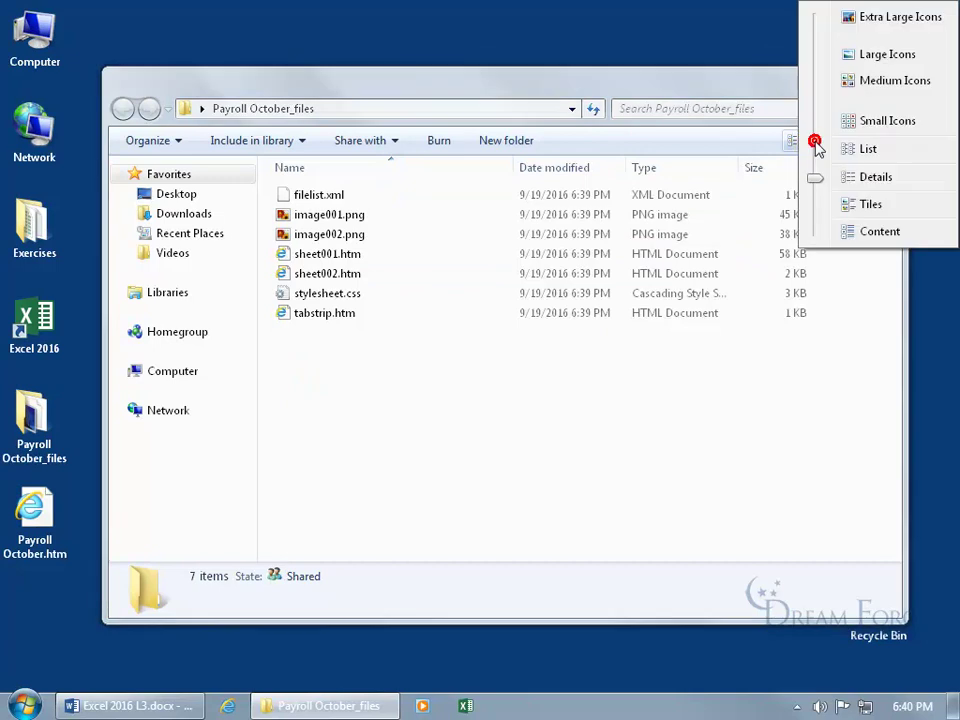
{"action": "left_click", "coordinate": [868, 58]}
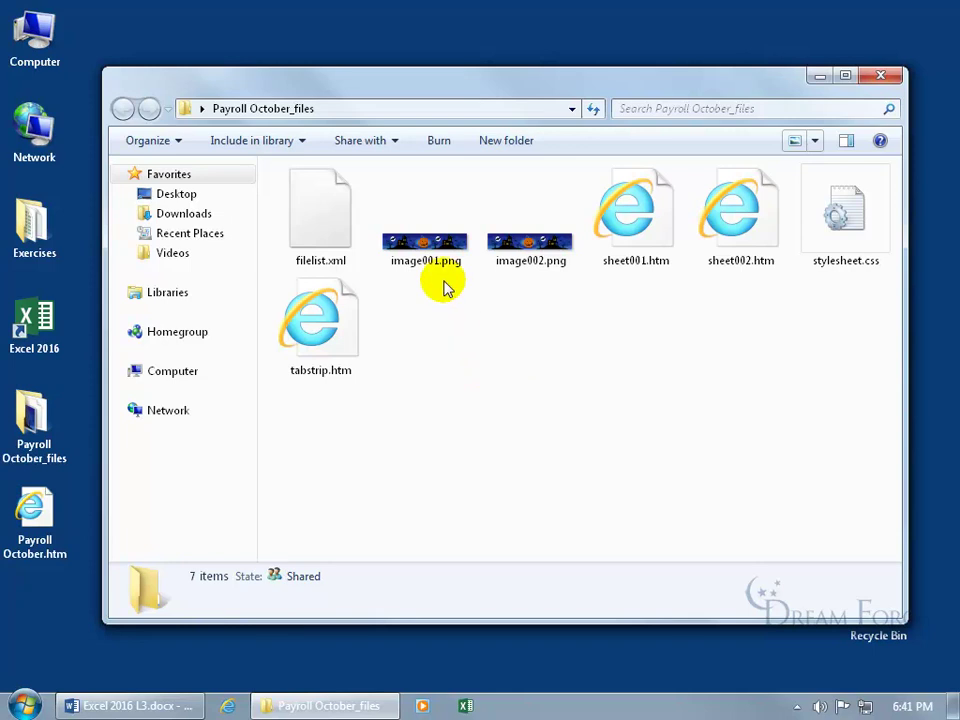
{"action": "left_click_drag", "start_coordinate": [548, 289], "coordinate": [436, 56]}
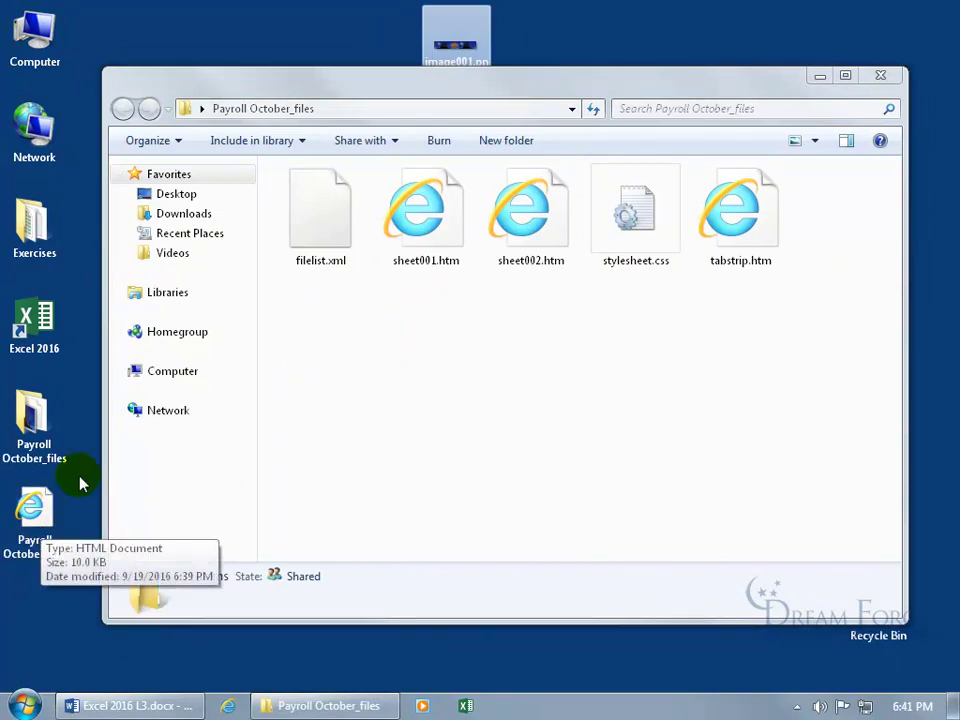
{"action": "double_click", "coordinate": [29, 538]}
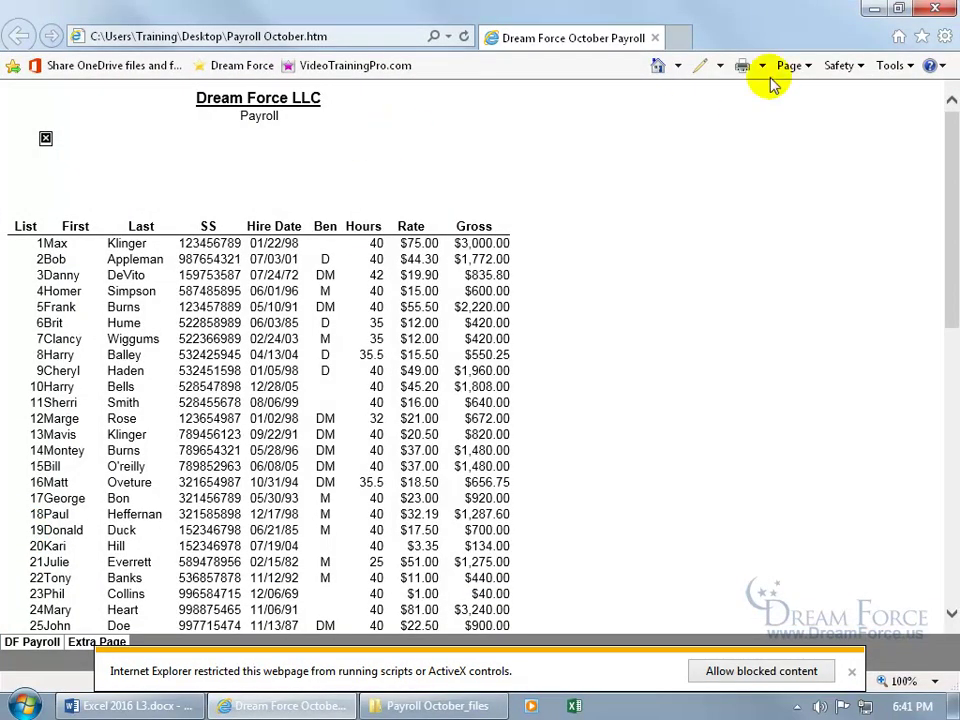
{"action": "left_click", "coordinate": [870, 11]}
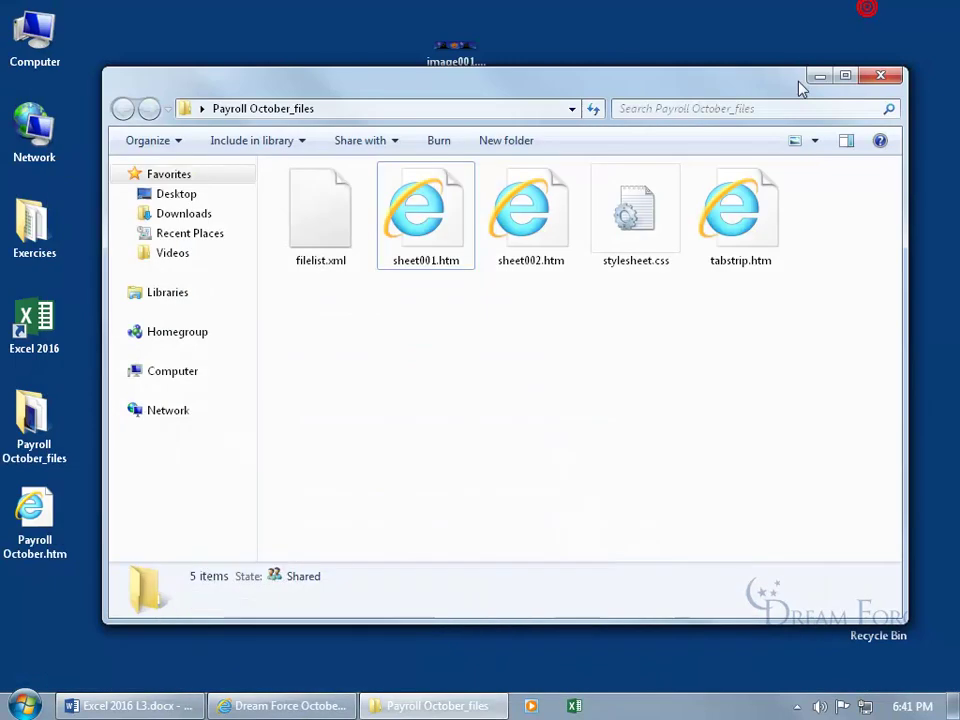
{"action": "left_click_drag", "start_coordinate": [470, 45], "coordinate": [506, 362]}
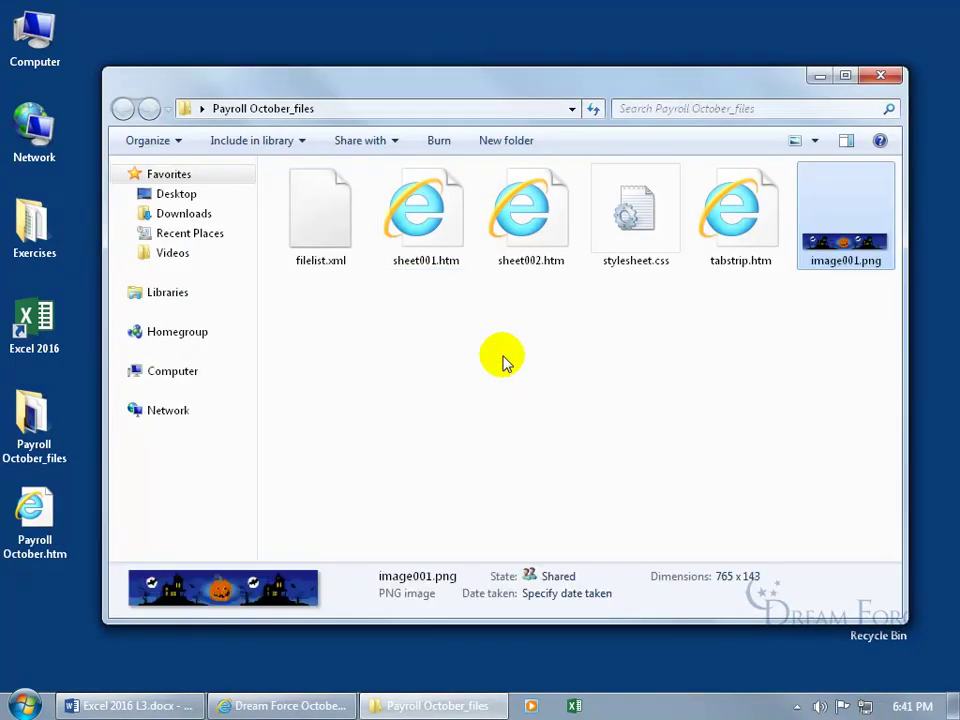
{"action": "left_click_drag", "start_coordinate": [524, 80], "coordinate": [510, 226]}
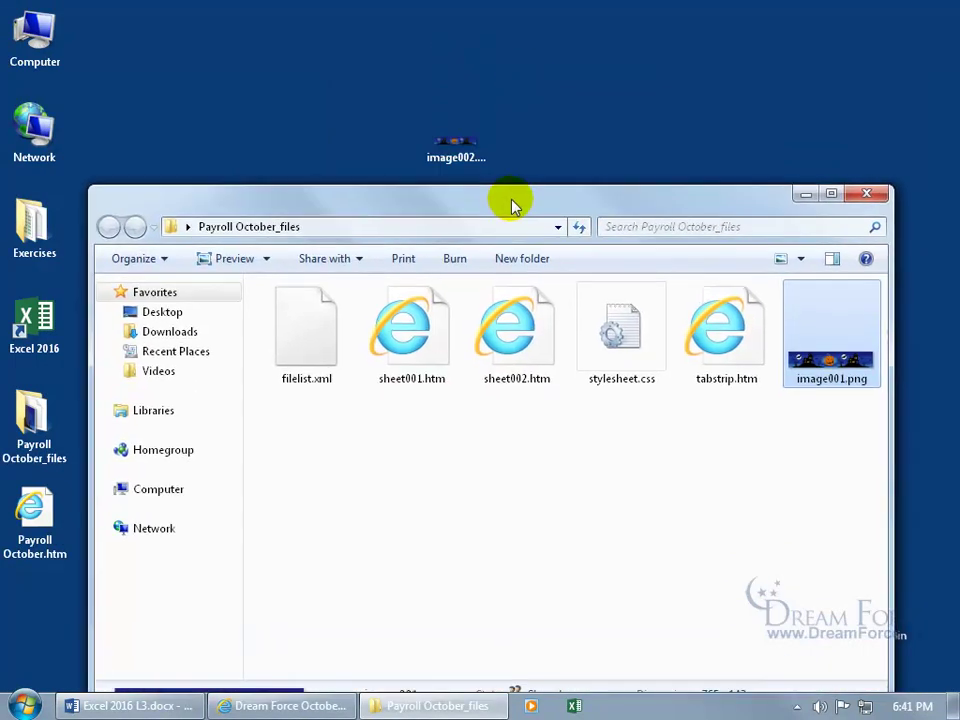
{"action": "left_click_drag", "start_coordinate": [468, 150], "coordinate": [563, 461]}
{"action": "left_click_drag", "start_coordinate": [610, 200], "coordinate": [606, 78]}
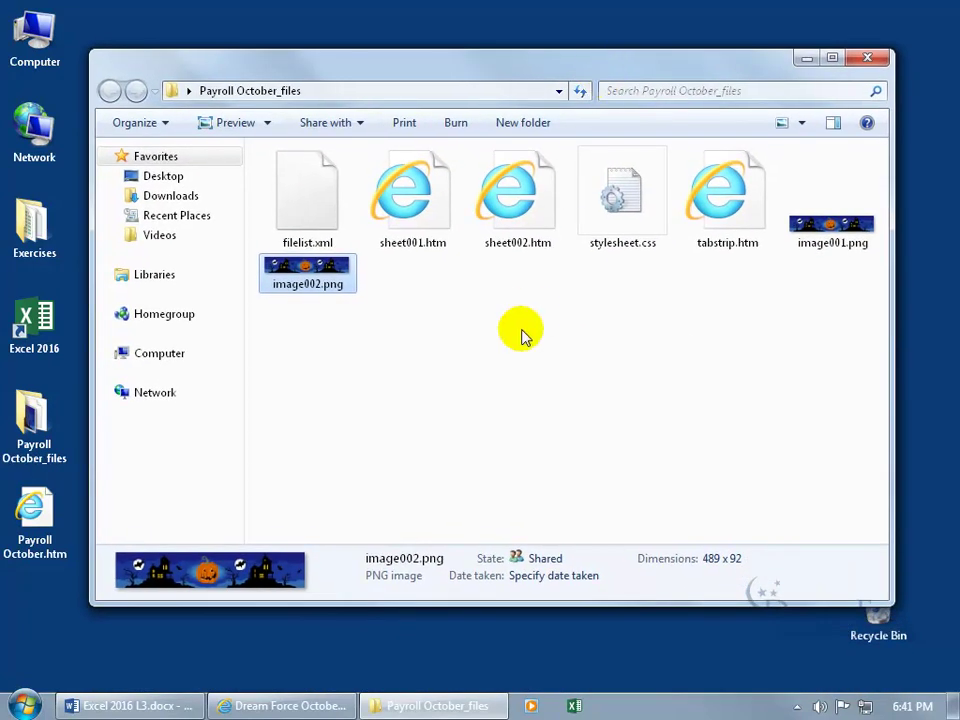
{"action": "left_click", "coordinate": [302, 705]}
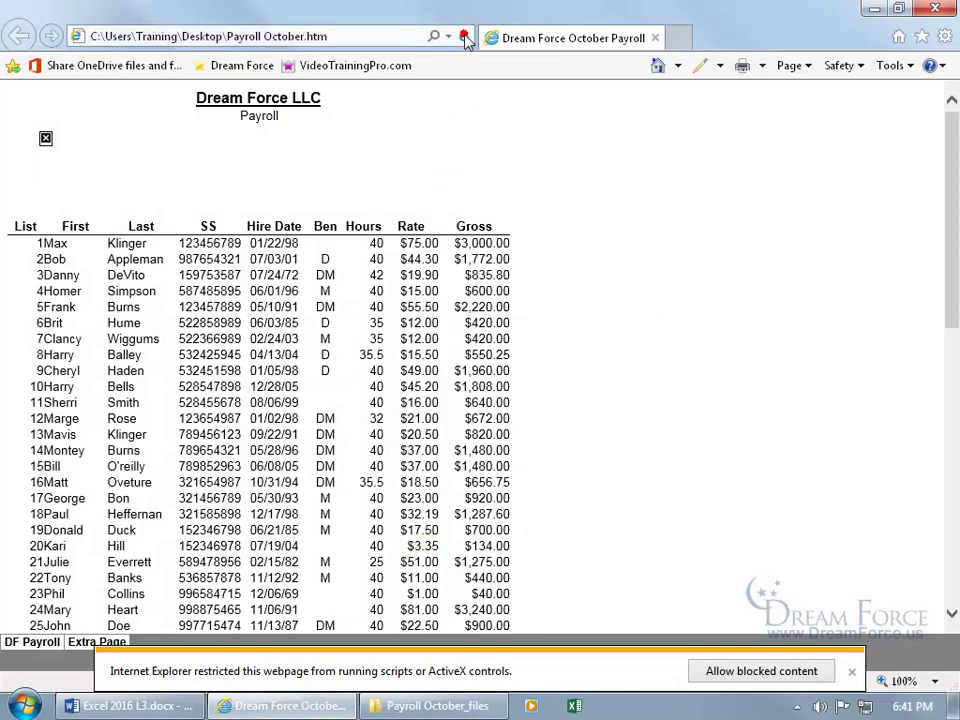
{"action": "left_click", "coordinate": [463, 36]}
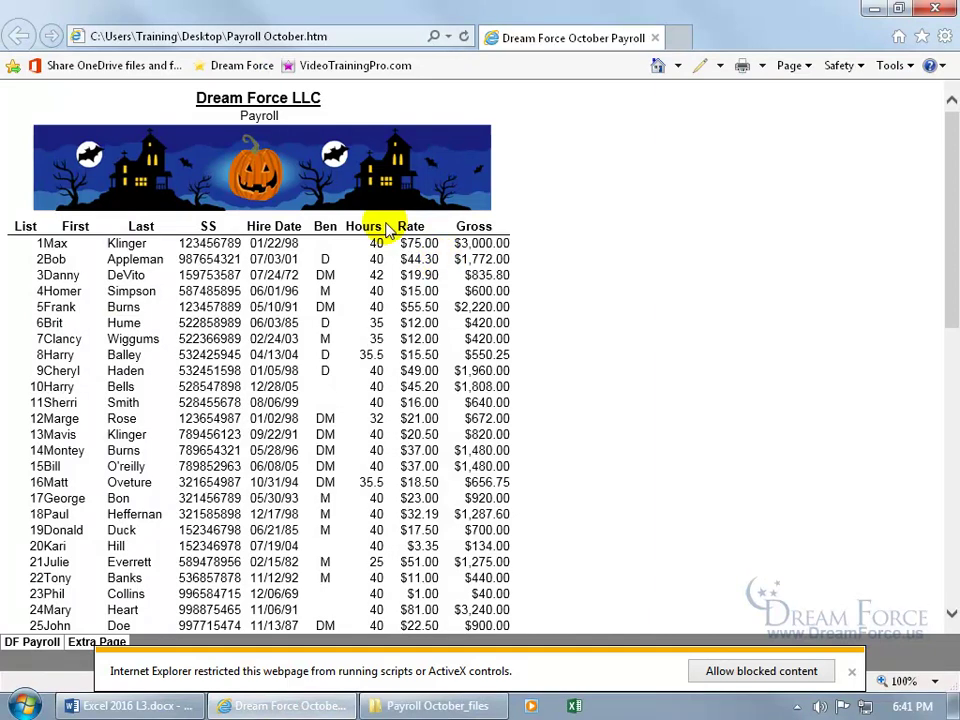
{"action": "left_click", "coordinate": [944, 10]}
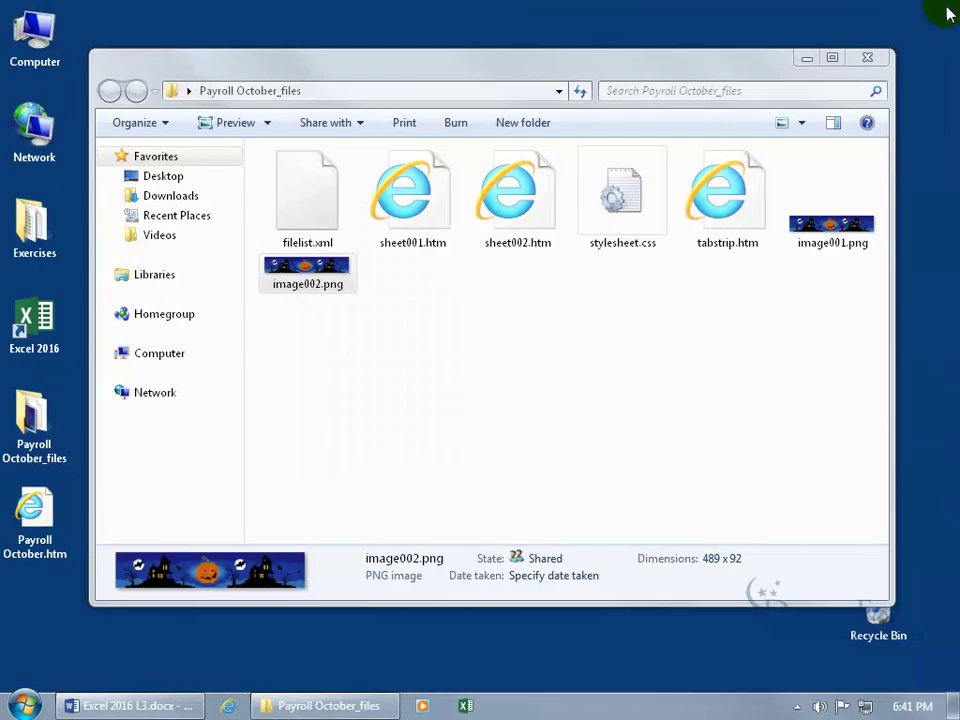
{"action": "left_click", "coordinate": [869, 57]}
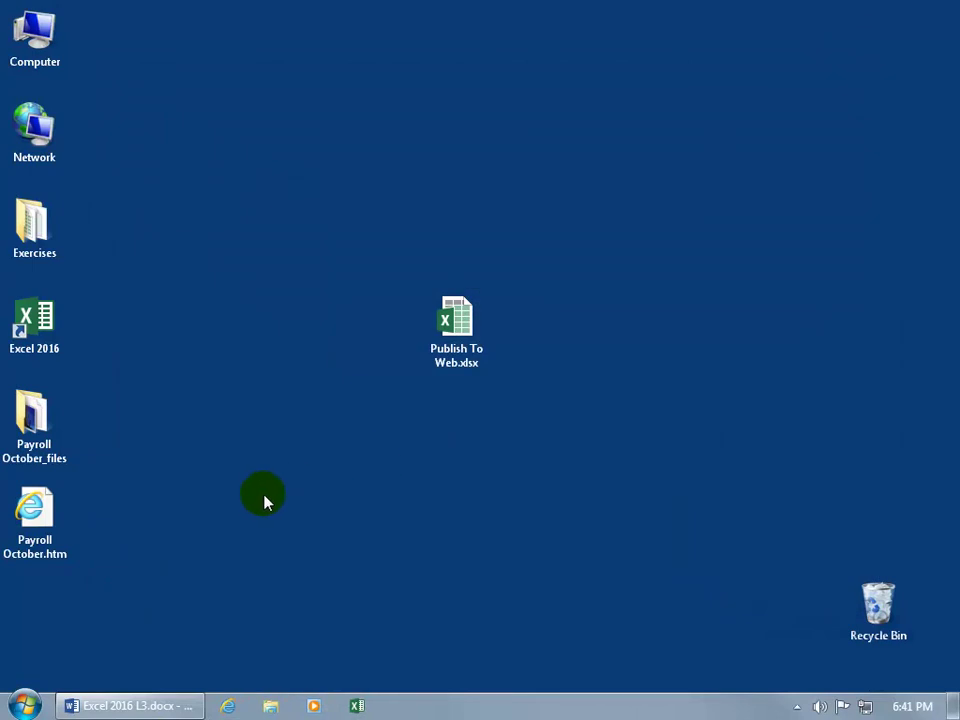
- Move Payroll October.htm and the Payroll October_files folder off the desktop, then select Publish To Web.xlsx
{"action": "left_click", "coordinate": [64, 522]}
{"action": "left_click", "coordinate": [46, 432]}
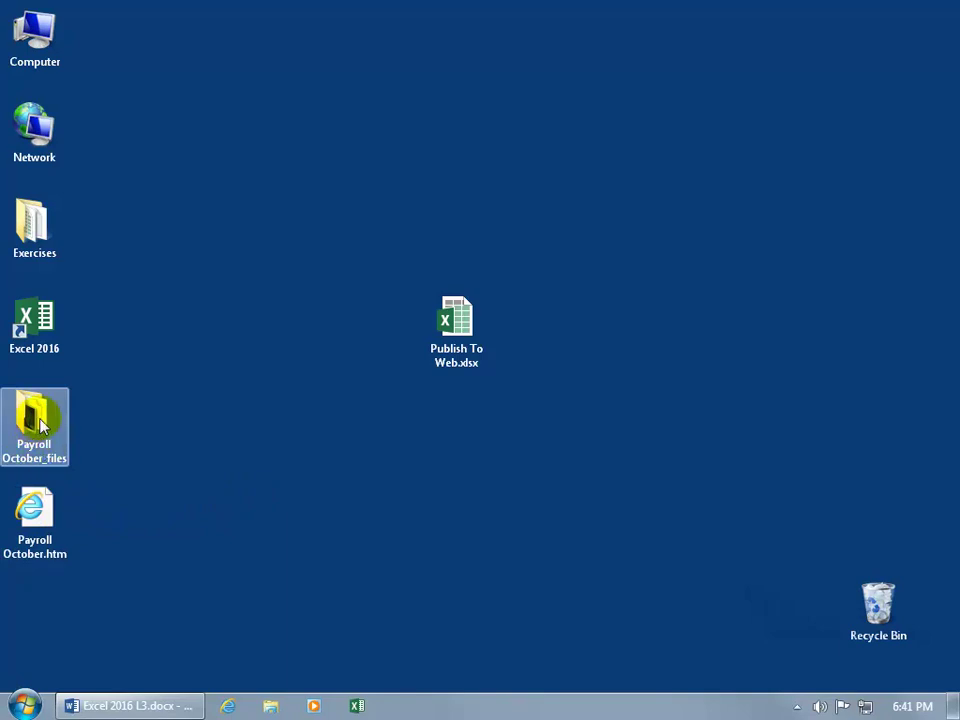
{"action": "left_click", "coordinate": [44, 236]}
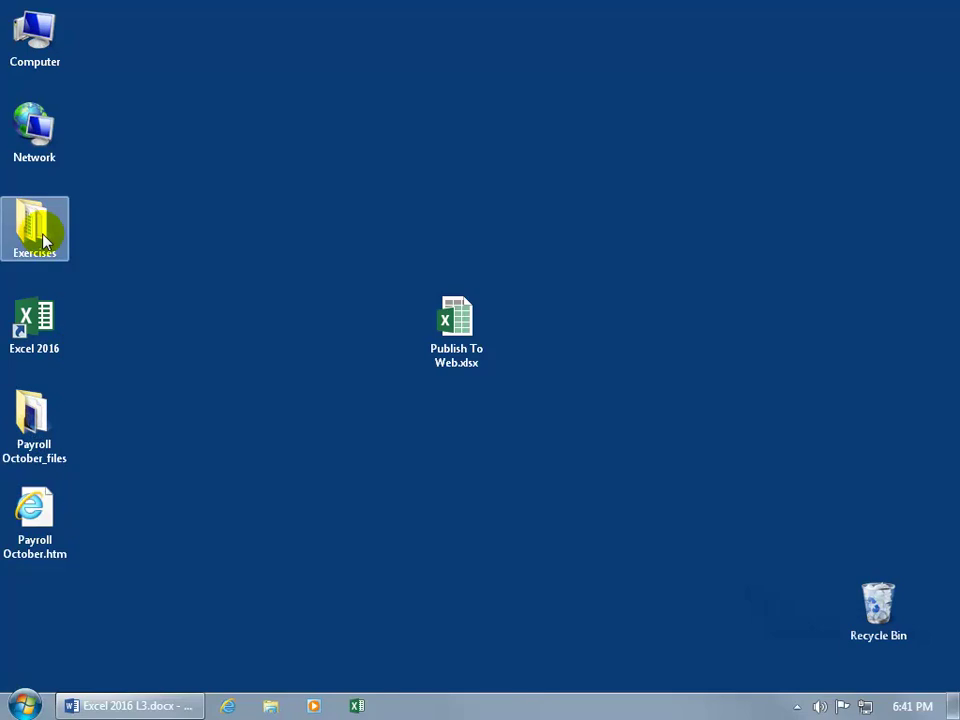
{"action": "left_click", "coordinate": [34, 410]}
{"action": "left_click_drag", "start_coordinate": [34, 410], "coordinate": [47, 232]}
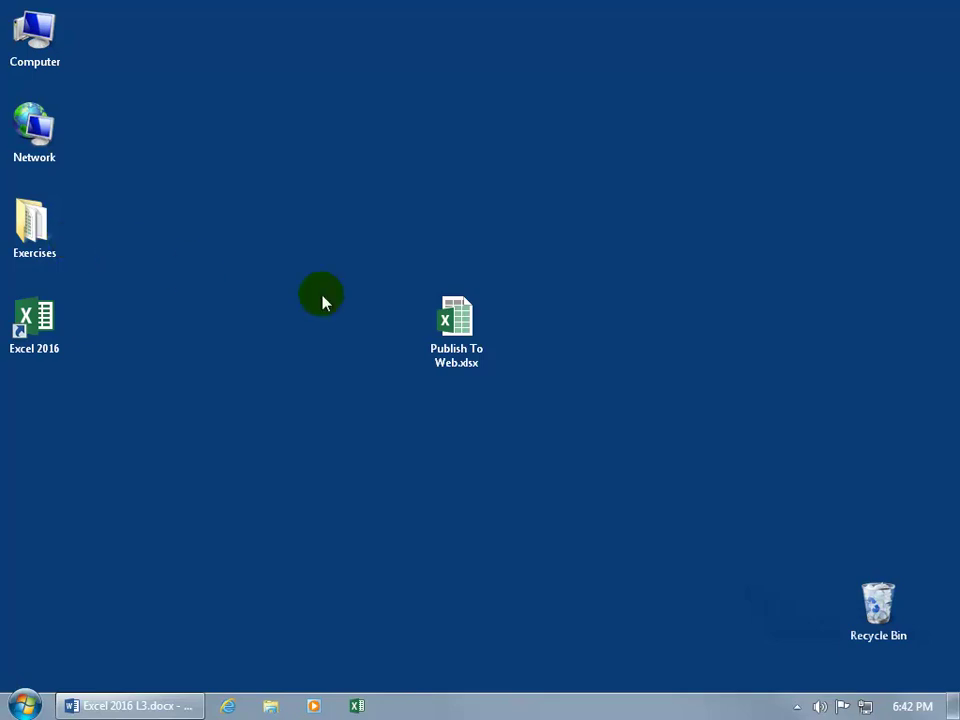
{"action": "left_click", "coordinate": [453, 317]}
- Open Publish To Web.xlsx and its Browser View Options from the File Info page
{"action": "double_click", "coordinate": [453, 317]}
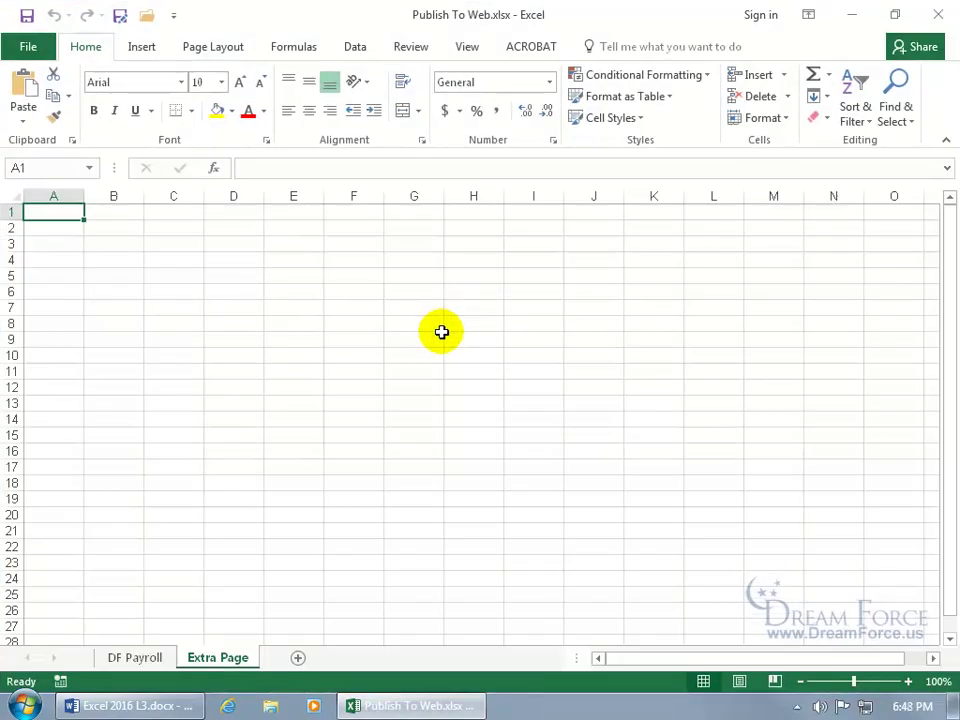
{"action": "left_click", "coordinate": [28, 46]}
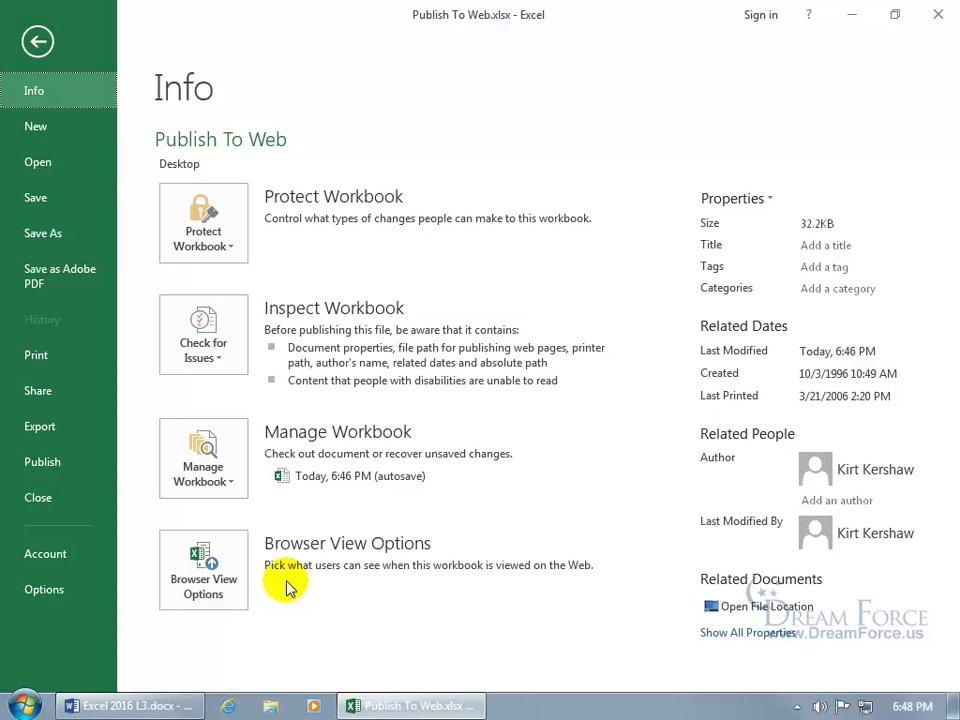
{"action": "left_click", "coordinate": [195, 560]}
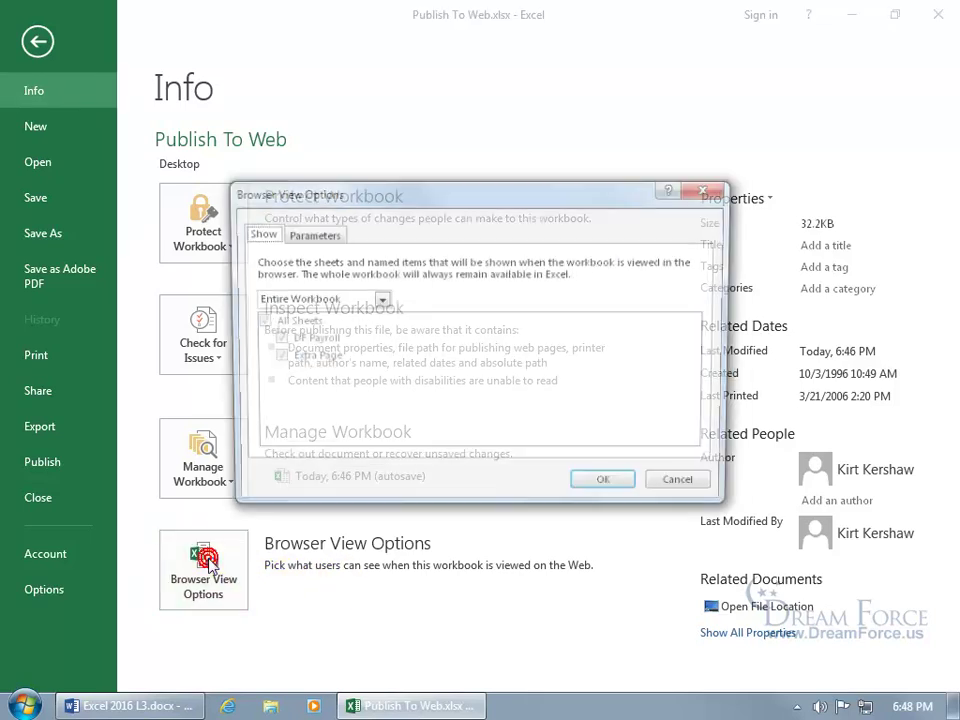
- Try the Sheets and Items in the Workbook choices, find no named items, and cancel unchanged
{"action": "left_click", "coordinate": [377, 300]}
{"action": "left_click", "coordinate": [350, 330]}
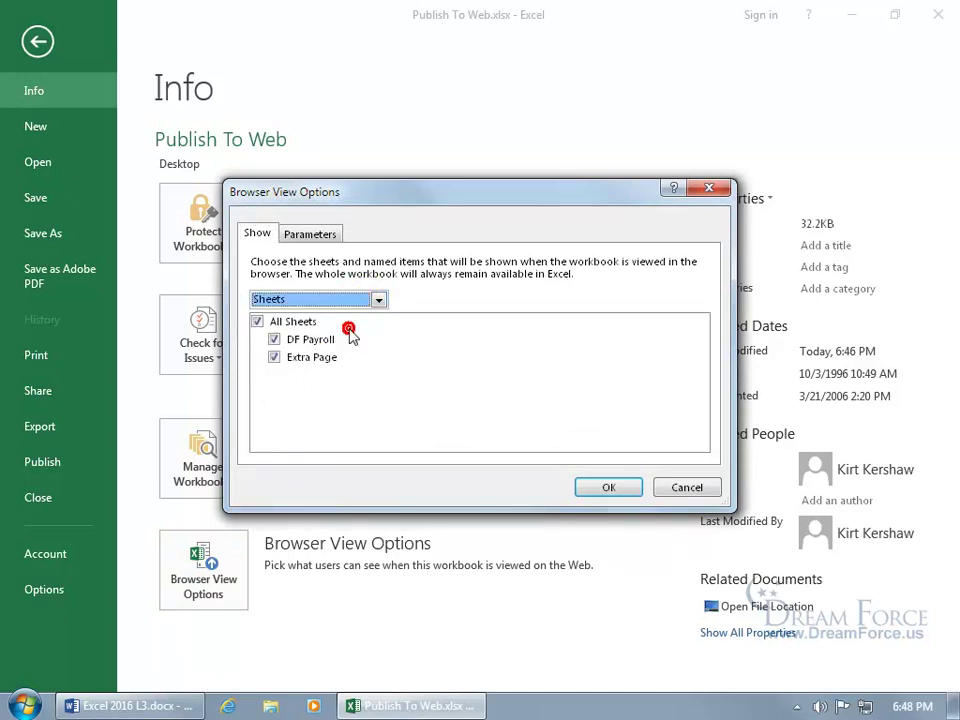
{"action": "left_click", "coordinate": [275, 359]}
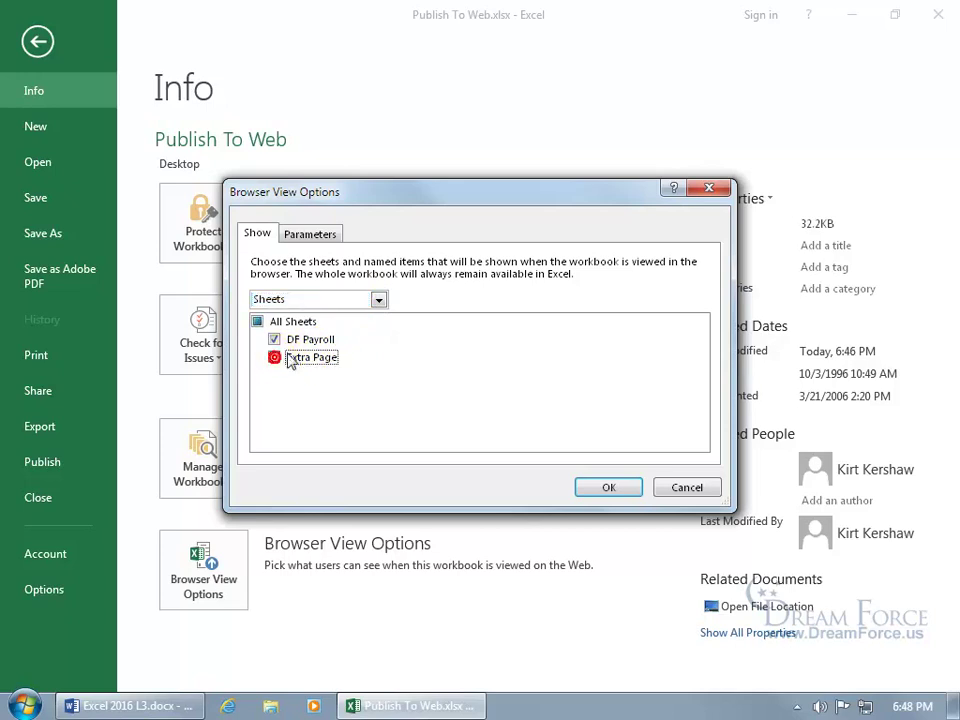
{"action": "left_click", "coordinate": [378, 300]}
{"action": "left_click", "coordinate": [340, 343]}
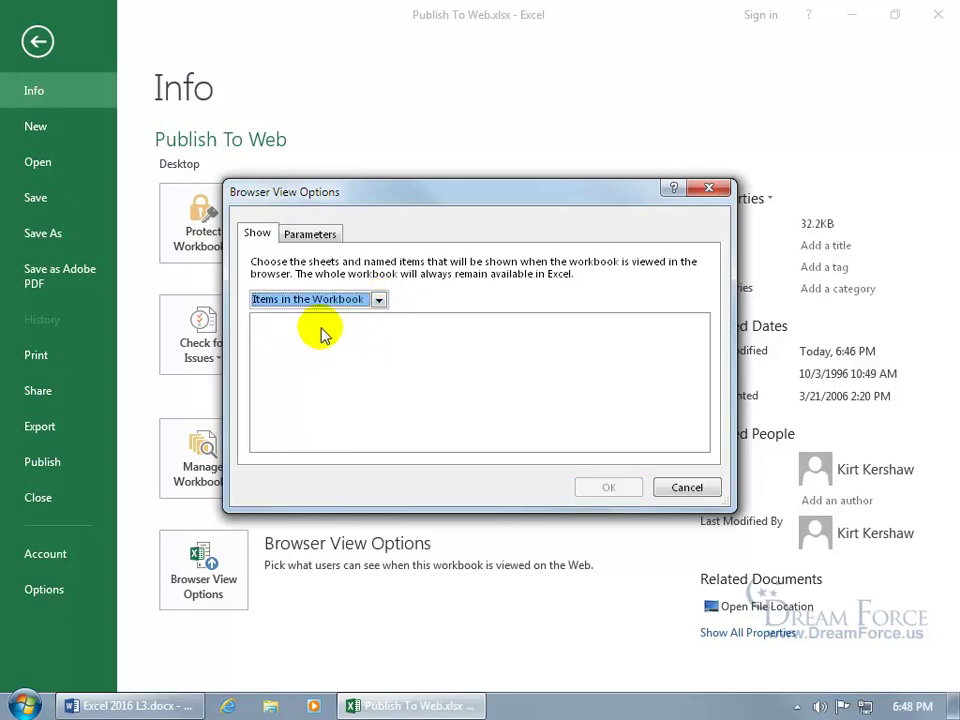
{"action": "left_click", "coordinate": [686, 486]}
- Name the DF Payroll first names Max through Clancy (B9:B15) 'Raises' in the Name Box
{"action": "left_click", "coordinate": [52, 40]}
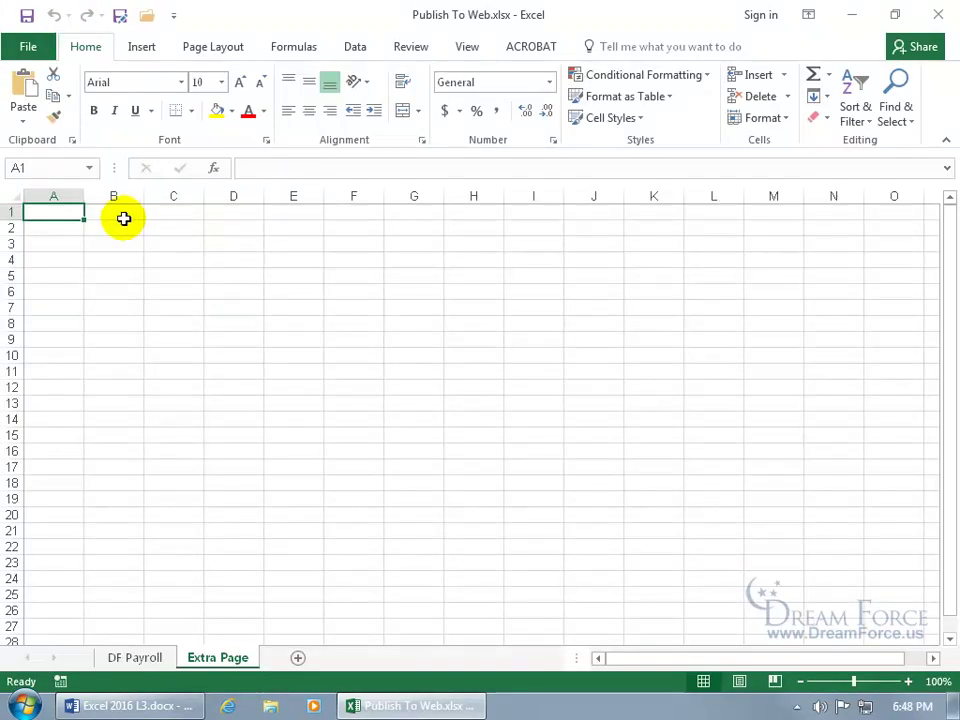
{"action": "left_click", "coordinate": [134, 658]}
{"action": "left_click_drag", "start_coordinate": [94, 360], "coordinate": [87, 447]}
{"action": "left_click", "coordinate": [62, 170]}
{"action": "type", "text": "Ra"}
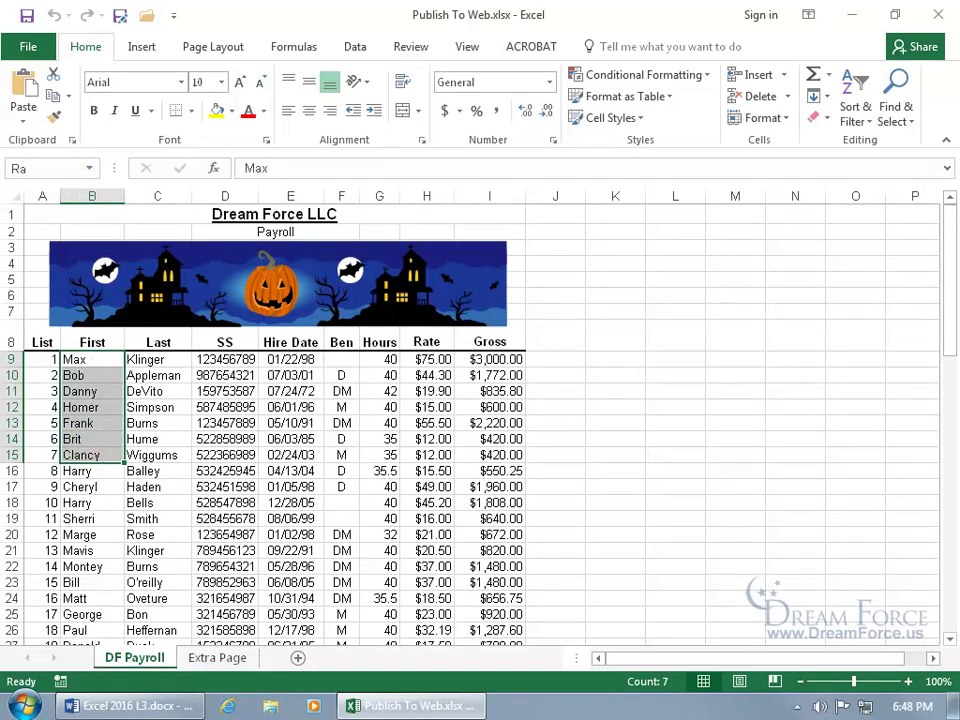
{"action": "key", "text": "Escape"}
{"action": "left_click", "coordinate": [62, 170]}
{"action": "type", "text": "Raises"}
{"action": "key", "text": "Return"}
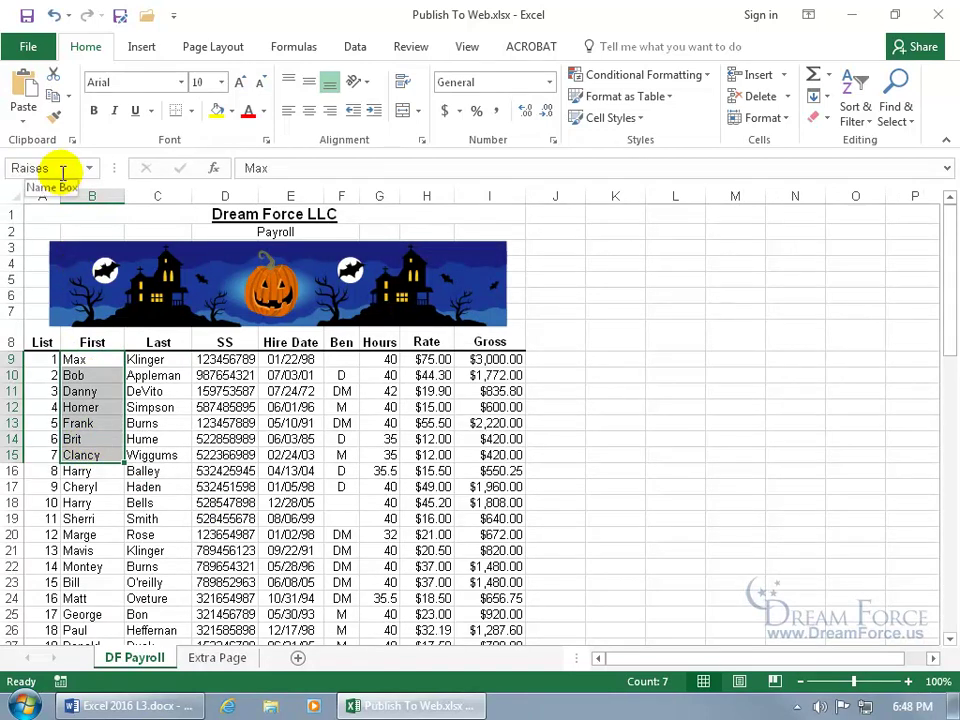
{"action": "left_click", "coordinate": [28, 47]}
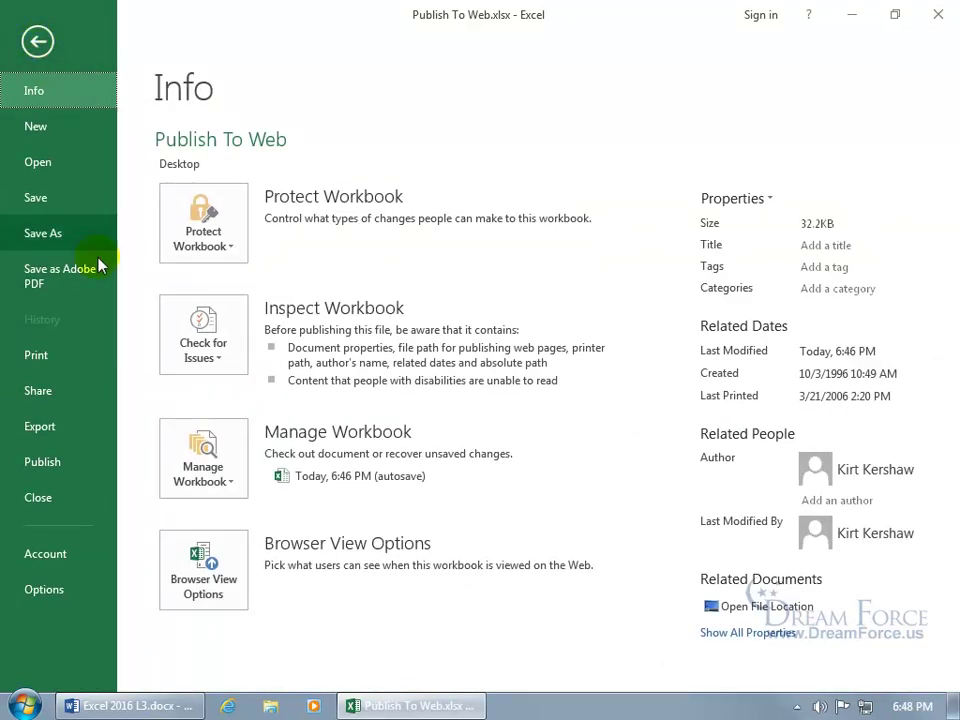
- In Browser View Options, choose Items in the Workbook, tick Raises, and confirm
{"action": "left_click", "coordinate": [203, 578]}
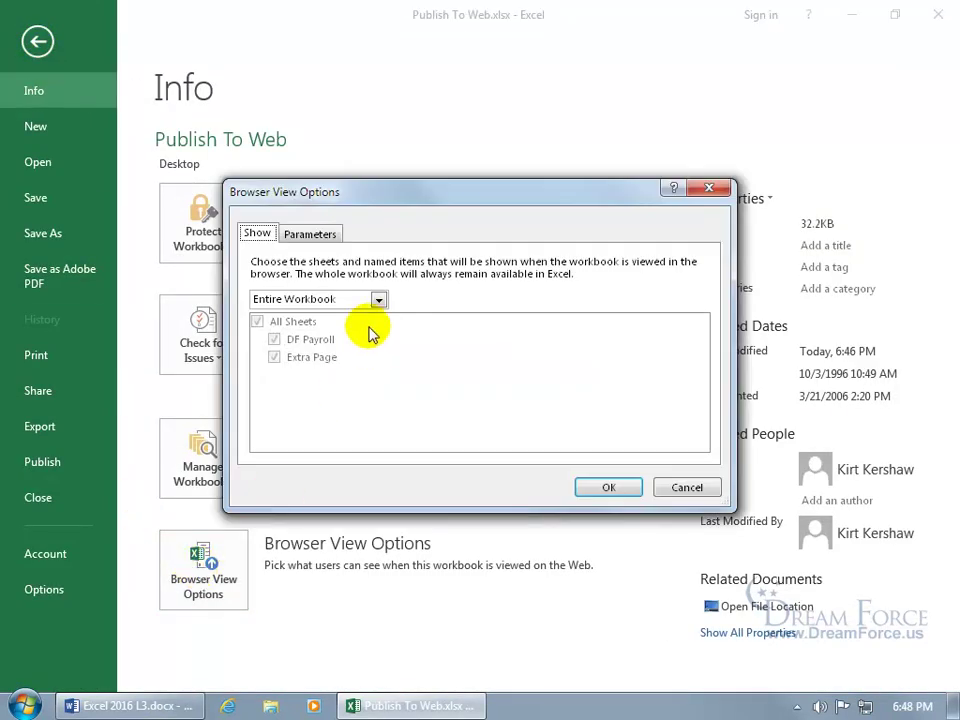
{"action": "left_click", "coordinate": [378, 300]}
{"action": "left_click", "coordinate": [362, 342]}
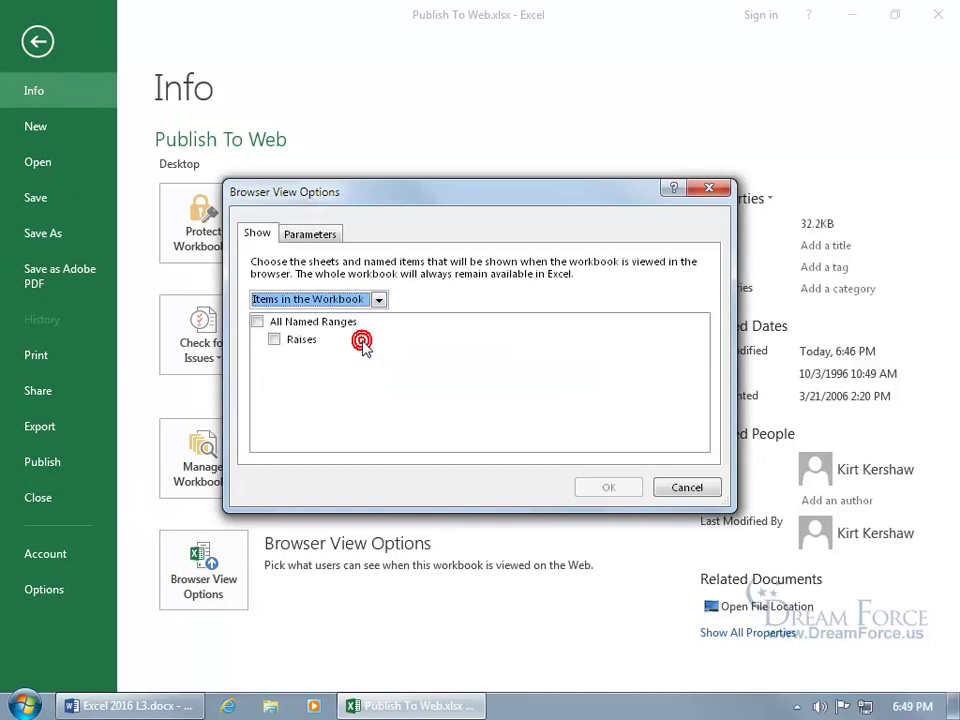
{"action": "left_click", "coordinate": [275, 340]}
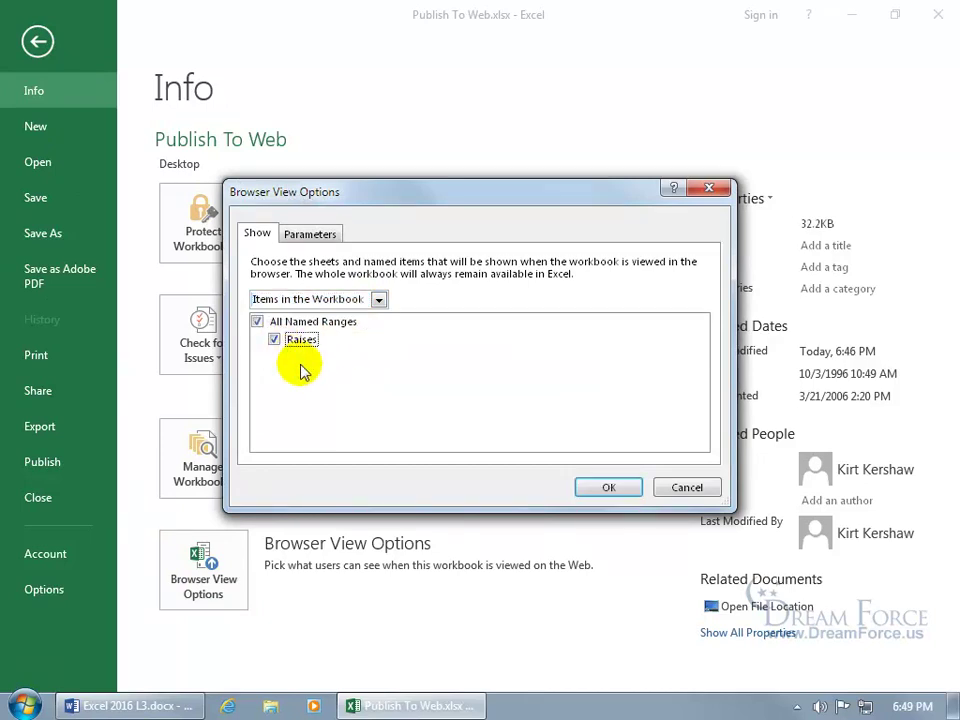
{"action": "left_click", "coordinate": [607, 487]}
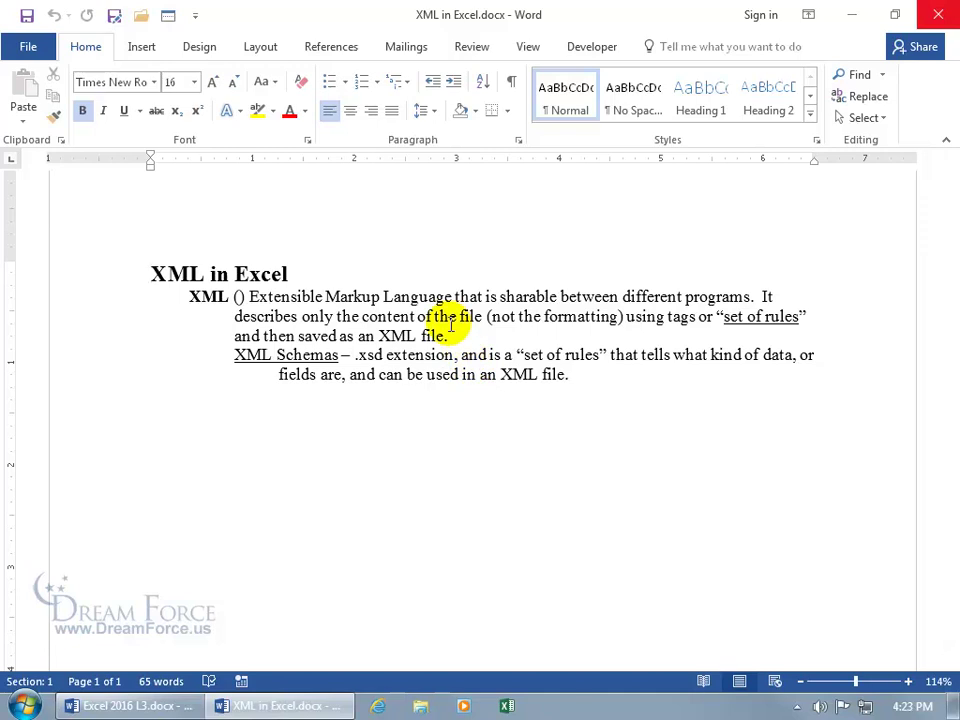
- Minimize the Word window holding the XML in Excel notes
{"action": "left_click", "coordinate": [852, 15]}
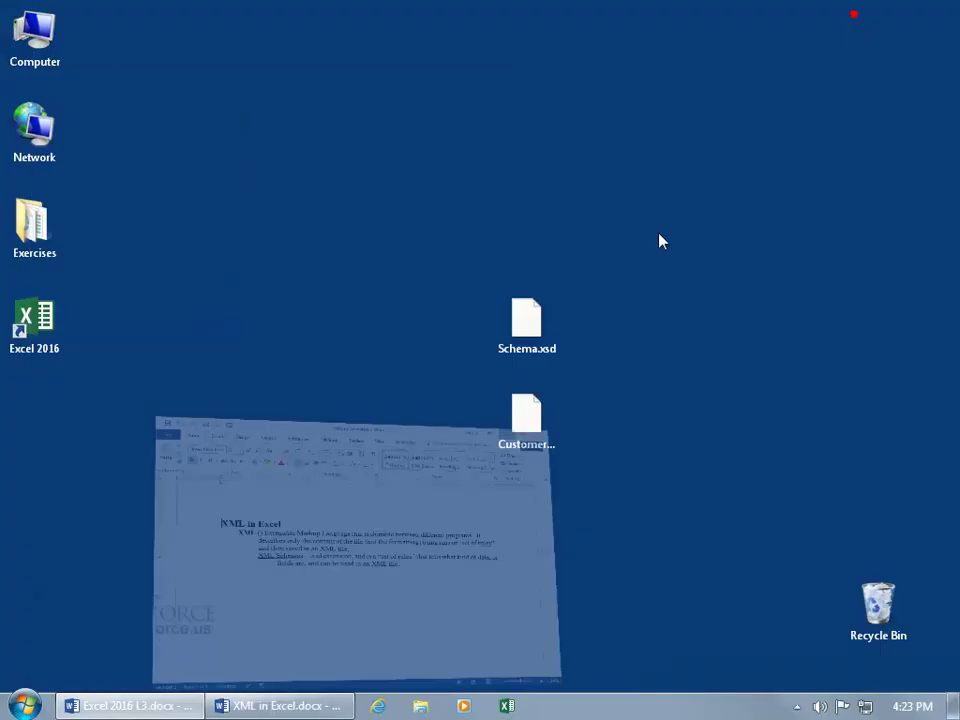
{"action": "left_click", "coordinate": [534, 330]}
{"action": "left_click", "coordinate": [532, 410]}
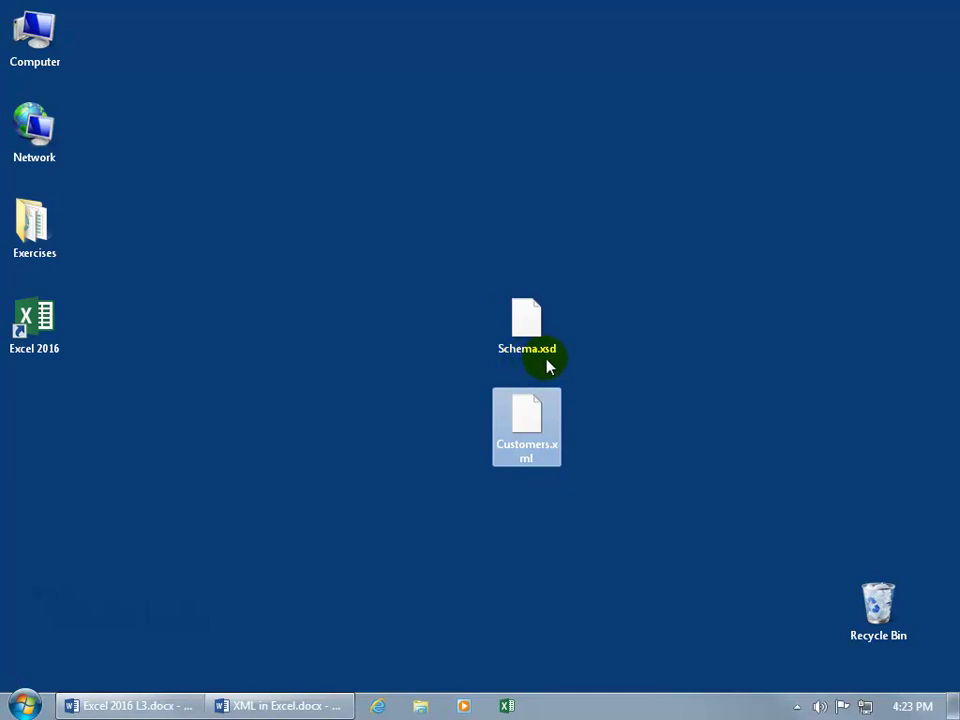
{"action": "double_click", "coordinate": [527, 420]}
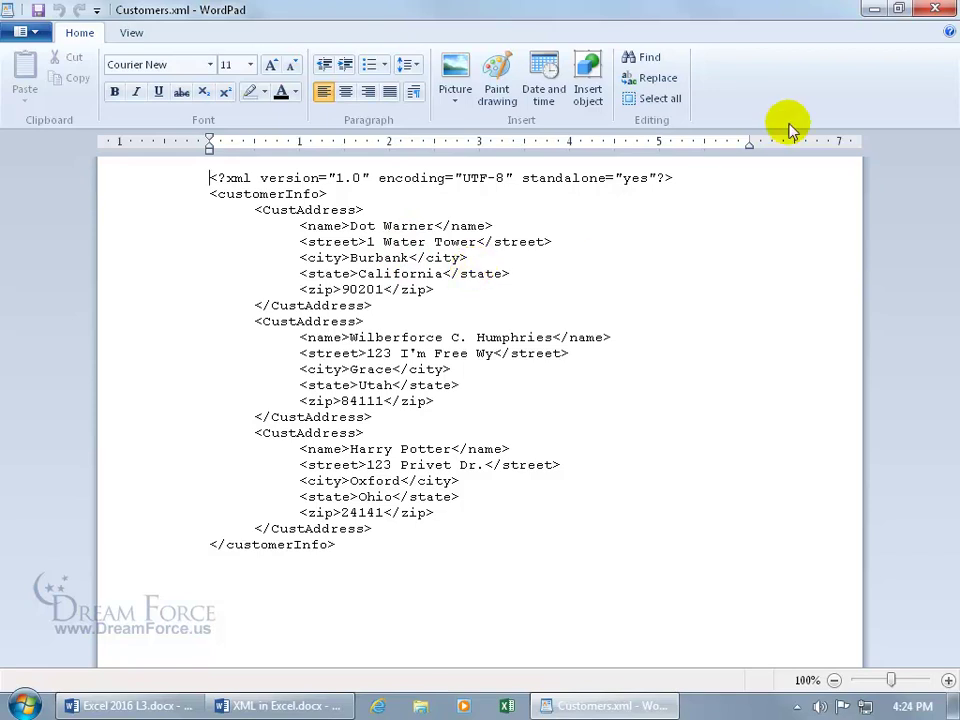
{"action": "left_click", "coordinate": [935, 9]}
{"action": "left_click", "coordinate": [537, 328]}
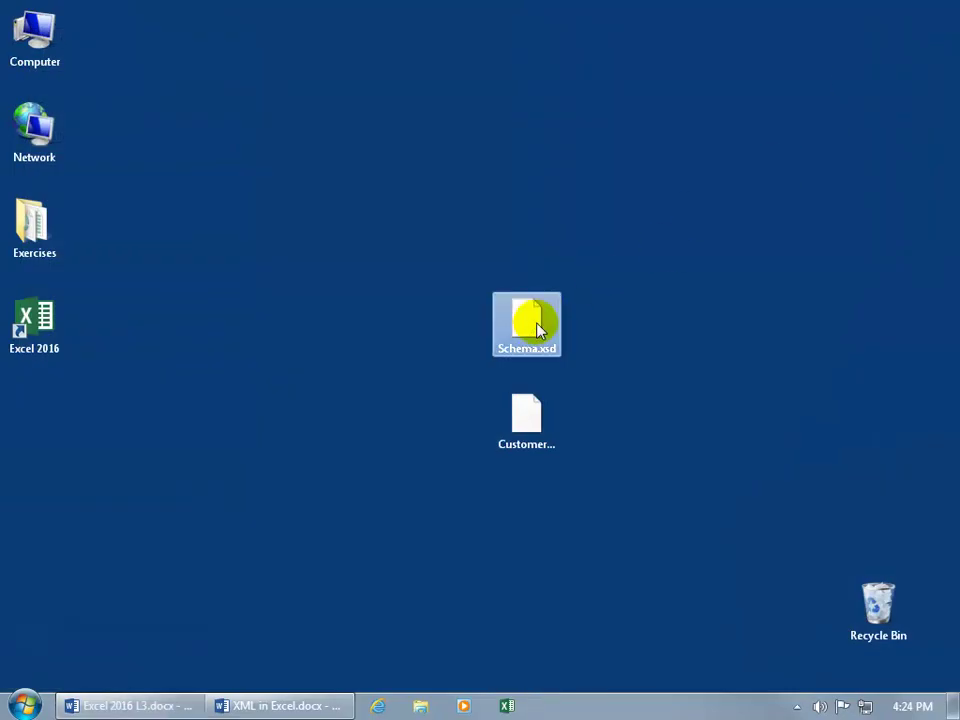
{"action": "double_click", "coordinate": [537, 328]}
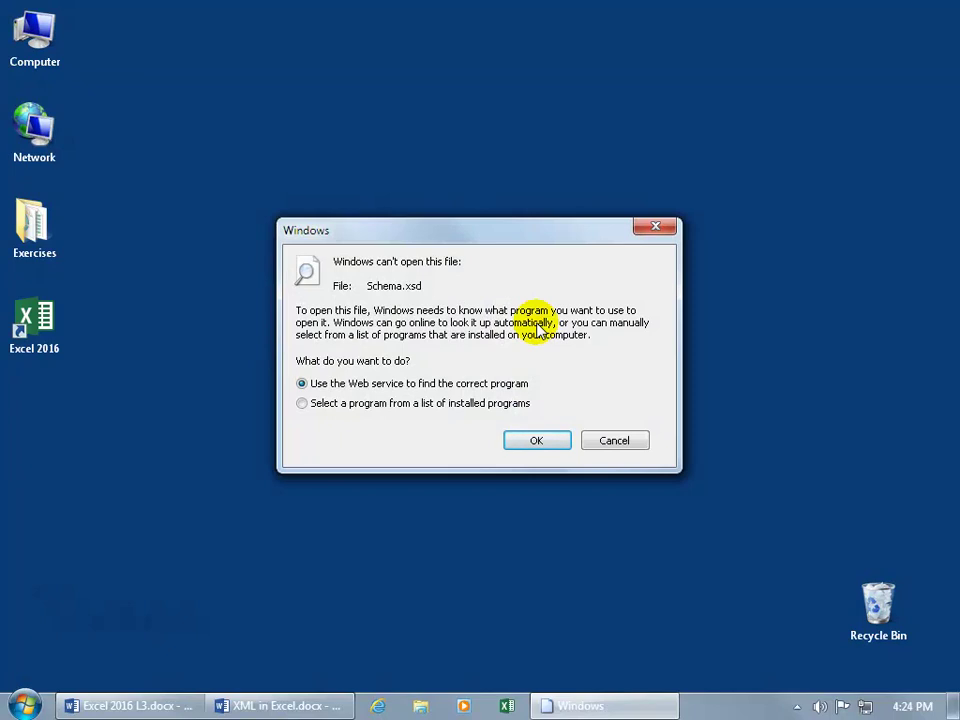
{"action": "left_click", "coordinate": [612, 441]}
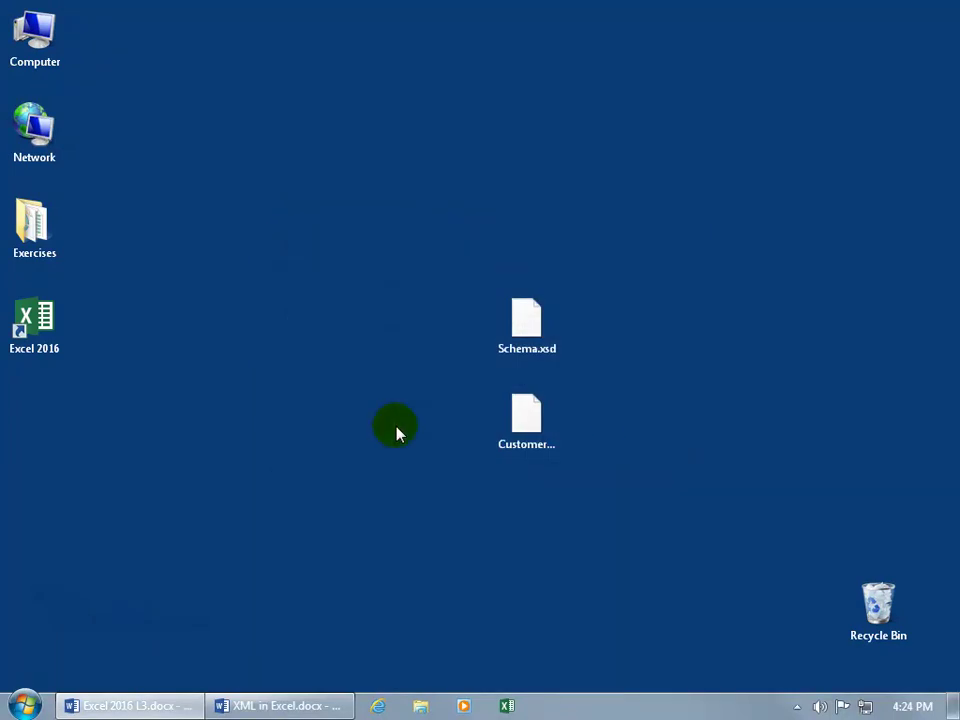
{"action": "left_click", "coordinate": [22, 704]}
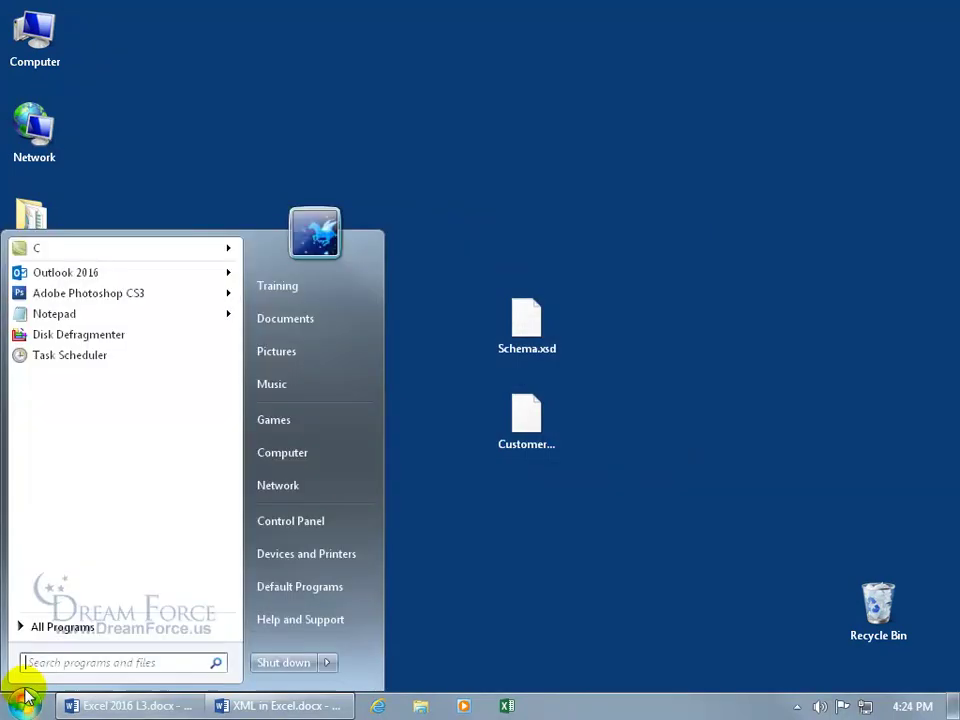
{"action": "left_click", "coordinate": [57, 320]}
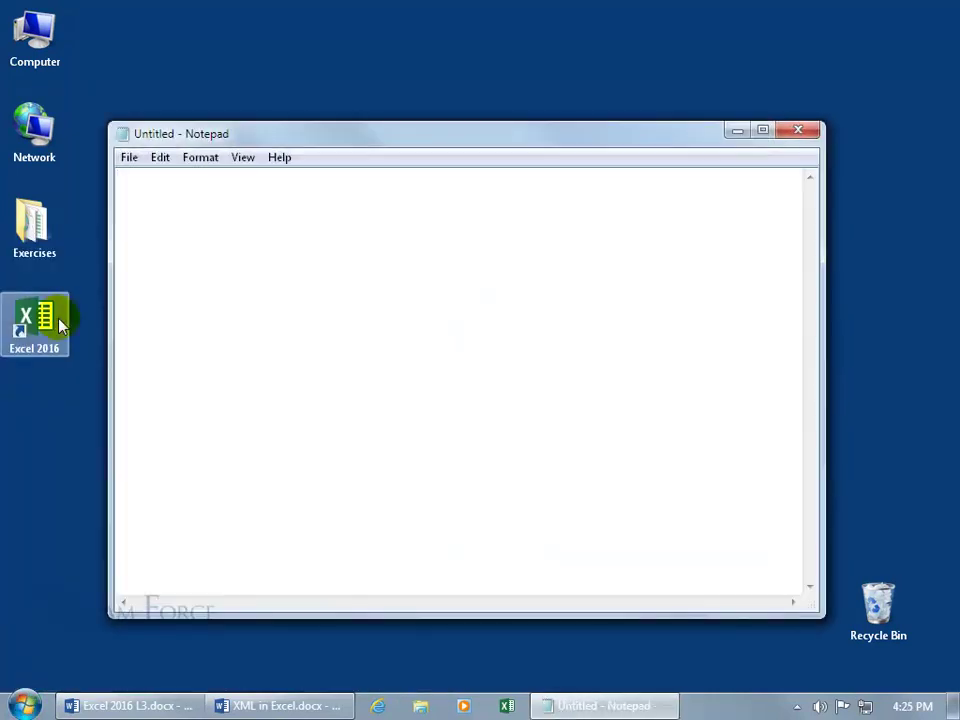
{"action": "left_click", "coordinate": [128, 158]}
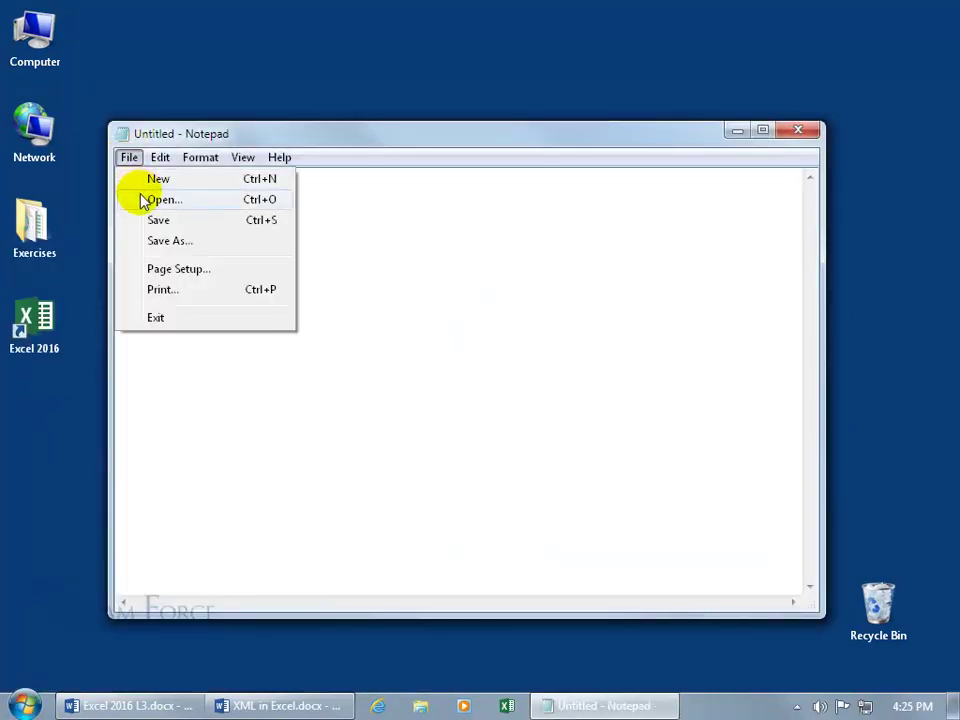
{"action": "left_click", "coordinate": [145, 199]}
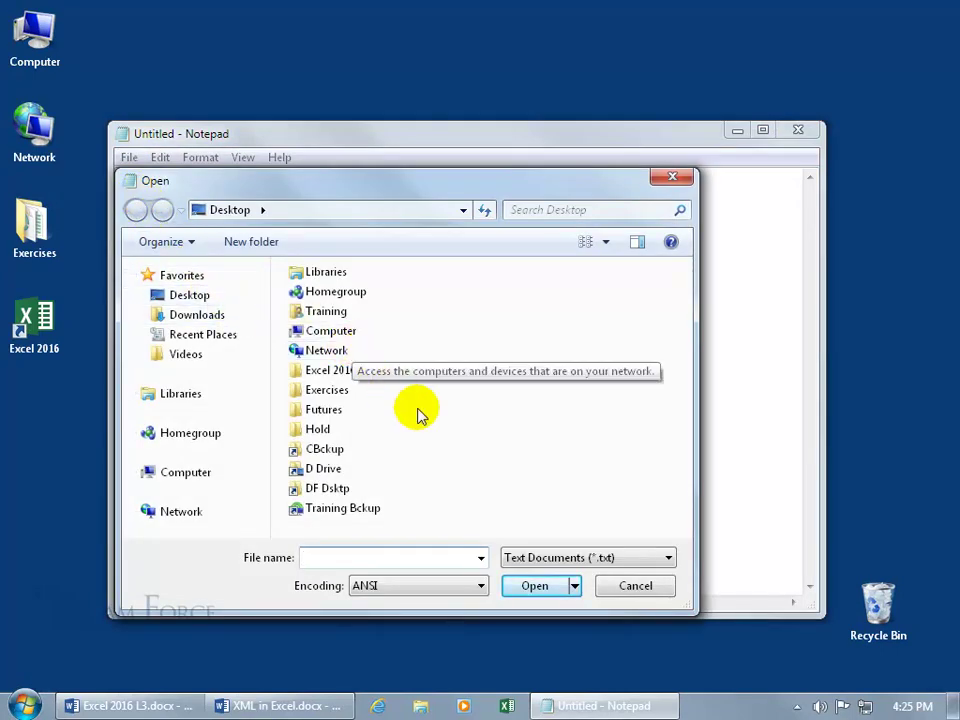
{"action": "left_click", "coordinate": [561, 558]}
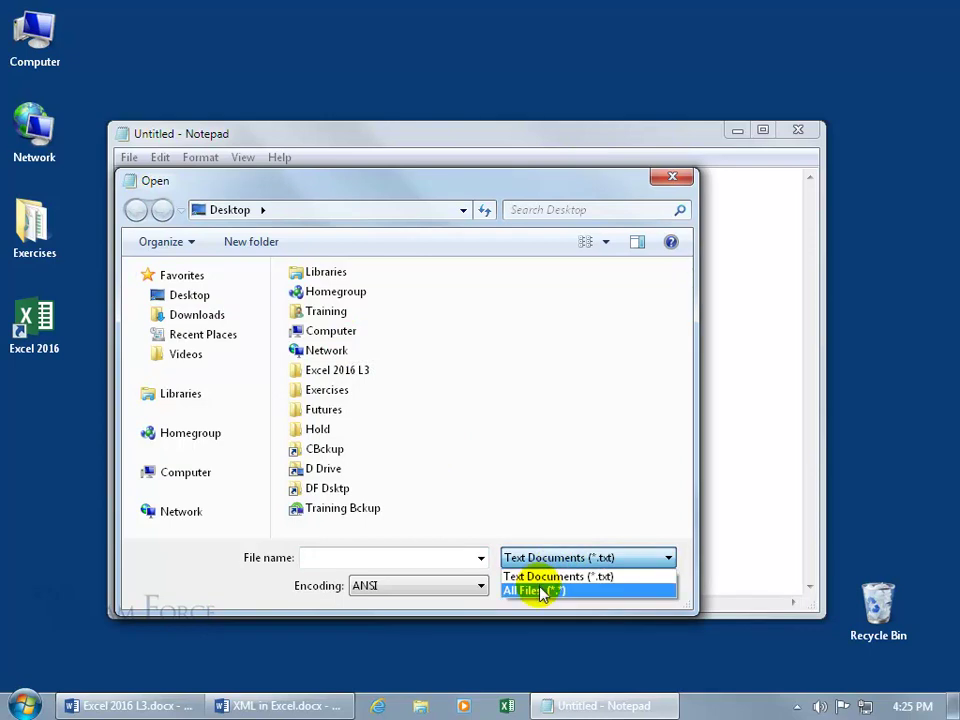
{"action": "left_click", "coordinate": [540, 589]}
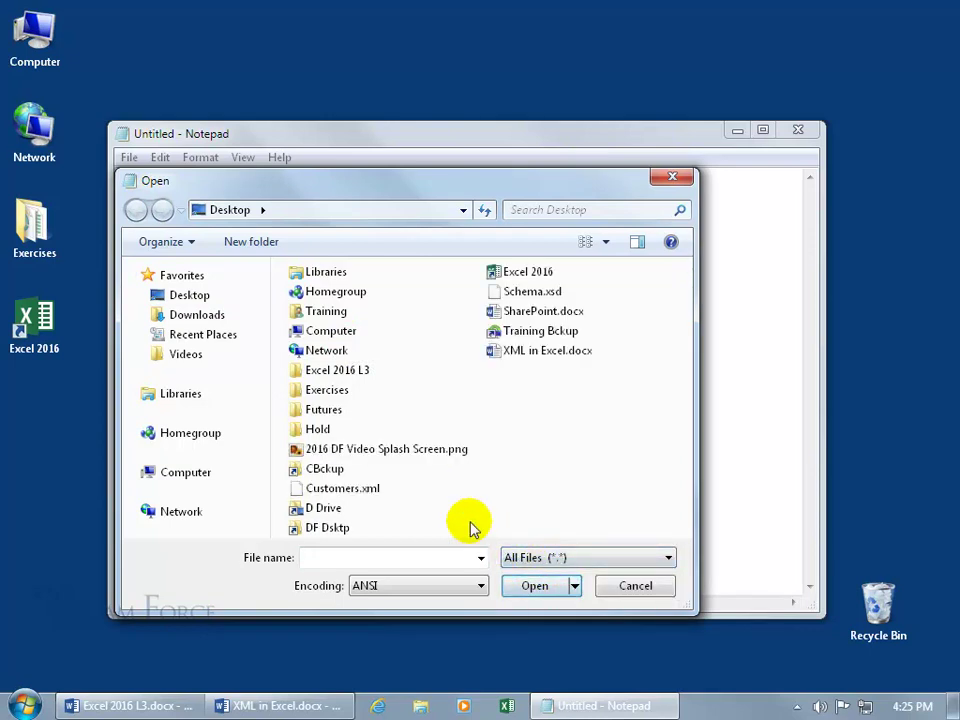
{"action": "double_click", "coordinate": [535, 292]}
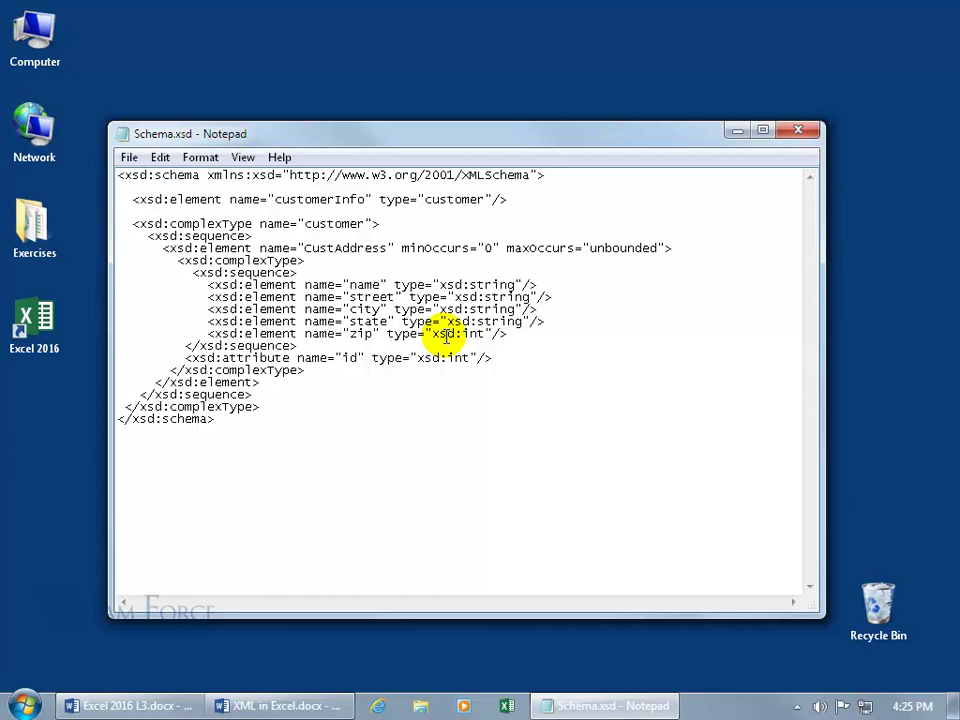
{"action": "left_click", "coordinate": [340, 335]}
{"action": "left_click", "coordinate": [797, 133]}
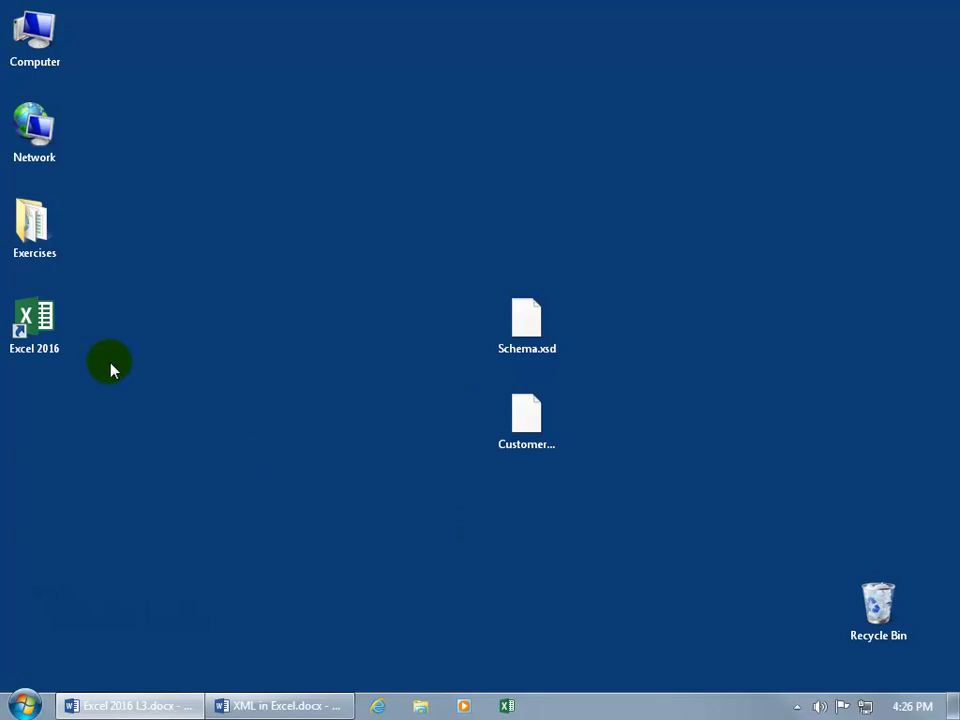
- Launch Excel 2016 to a blank workbook and enable the Developer tab via Customize the Ribbon
{"action": "double_click", "coordinate": [48, 322]}
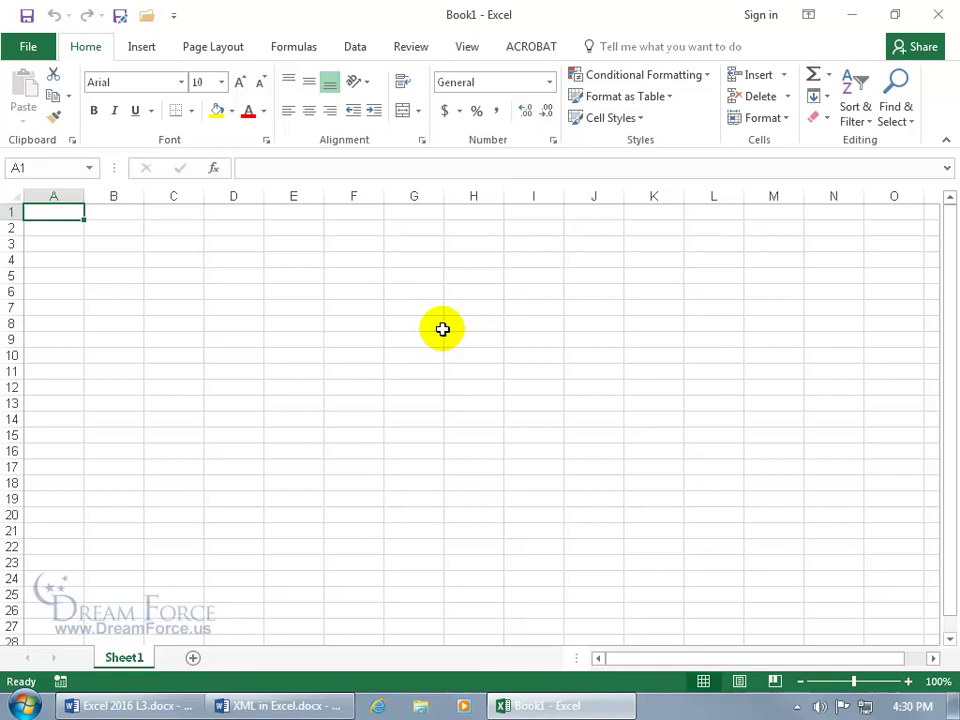
{"action": "right_click", "coordinate": [408, 70]}
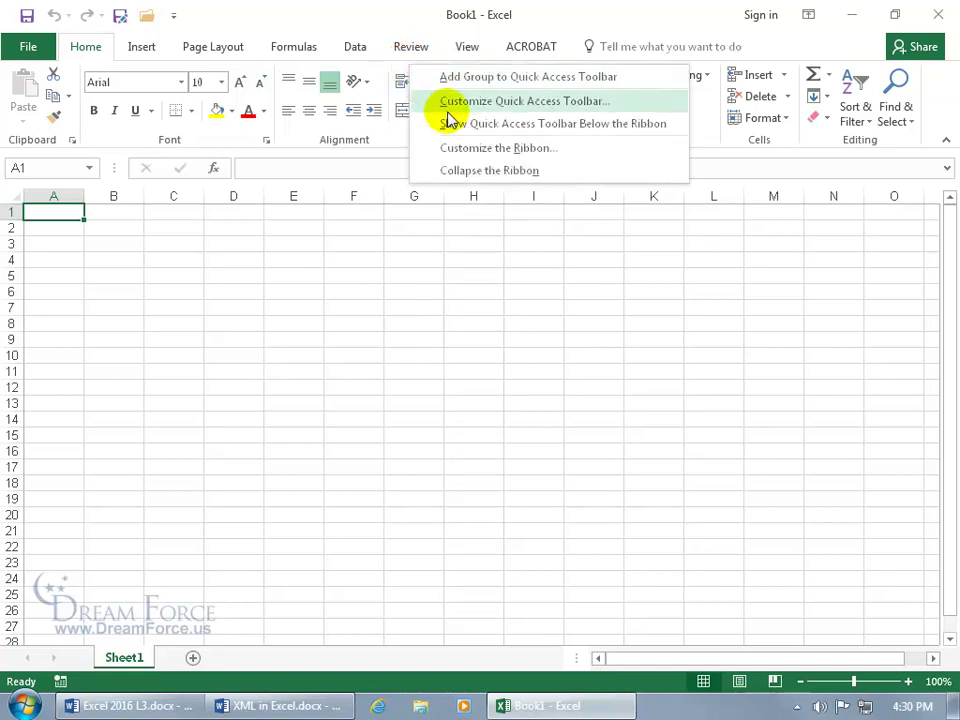
{"action": "left_click", "coordinate": [461, 153]}
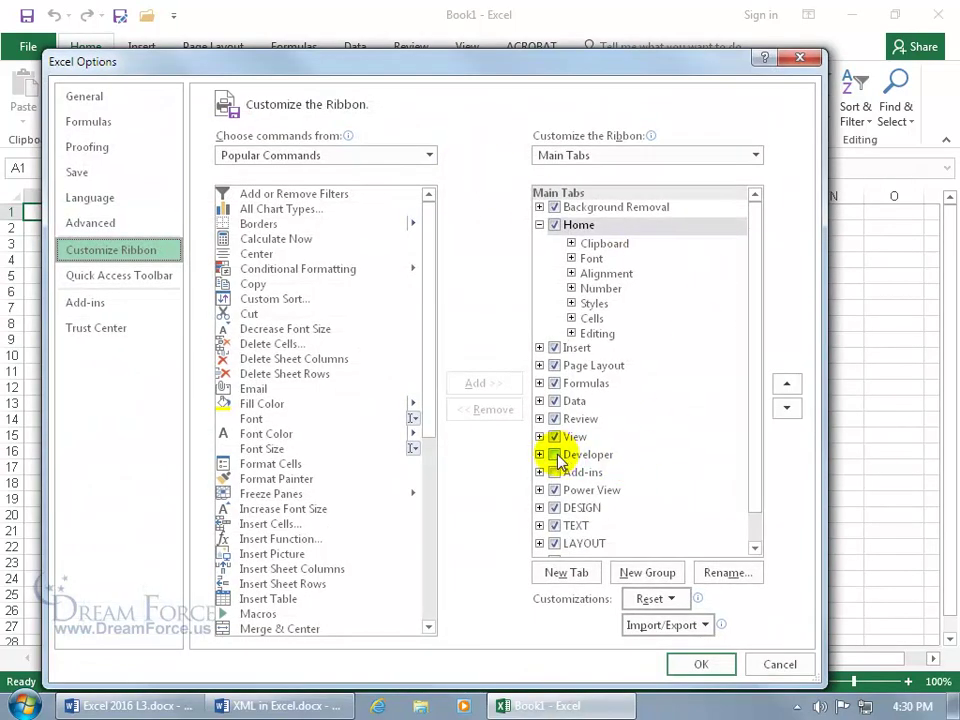
{"action": "left_click", "coordinate": [555, 454]}
{"action": "left_click", "coordinate": [701, 664]}
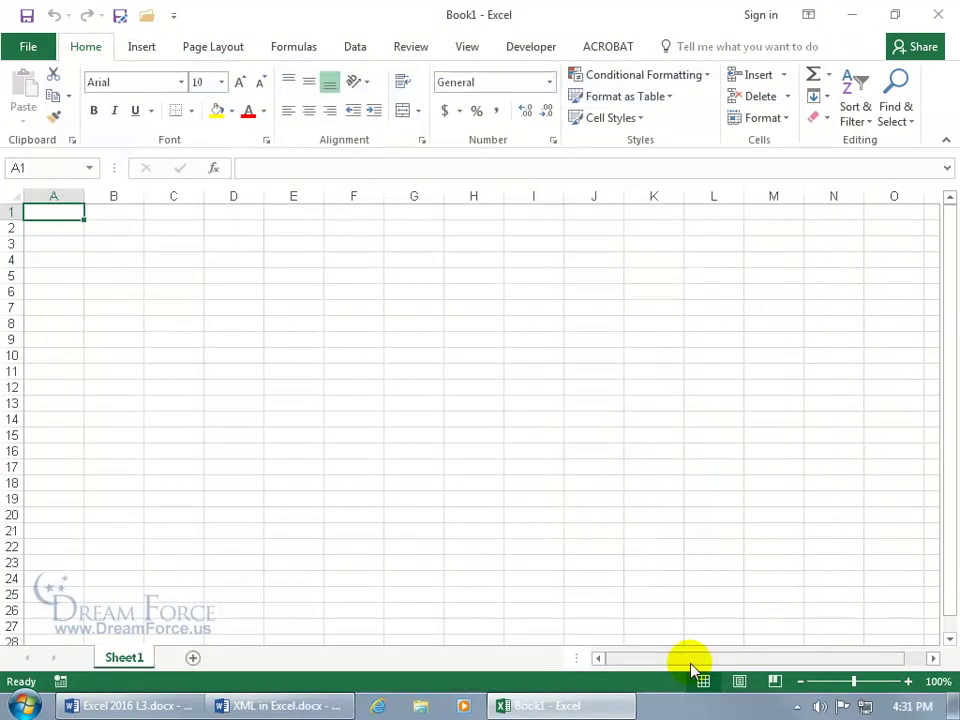
- Add Schema.xsd as a new XML map from the Developer tab's XML Source pane
{"action": "left_click", "coordinate": [526, 50]}
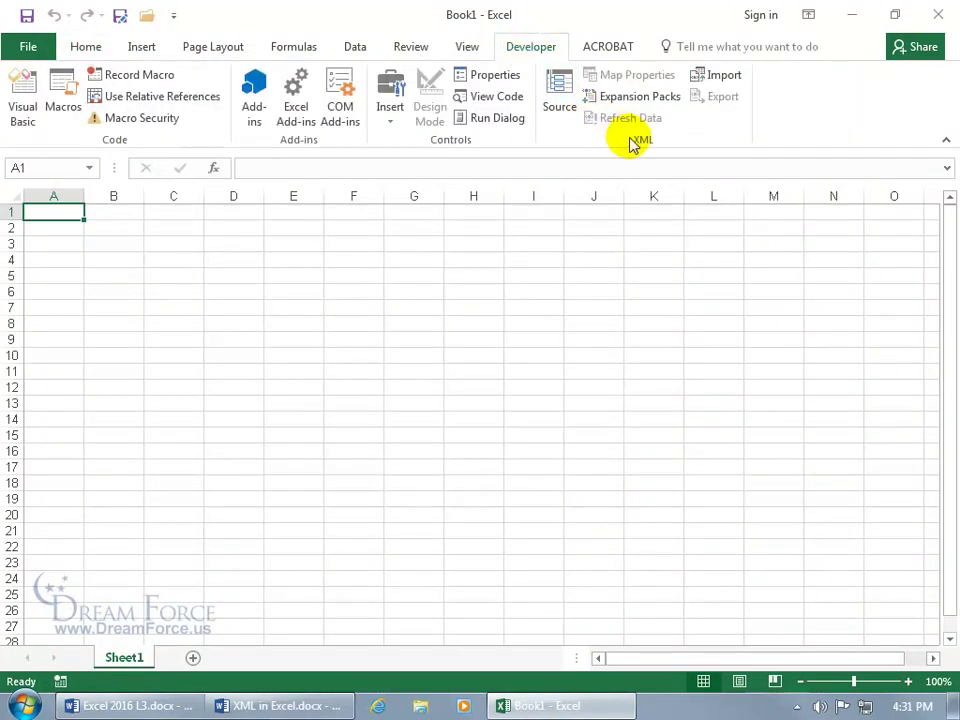
{"action": "left_click", "coordinate": [561, 88]}
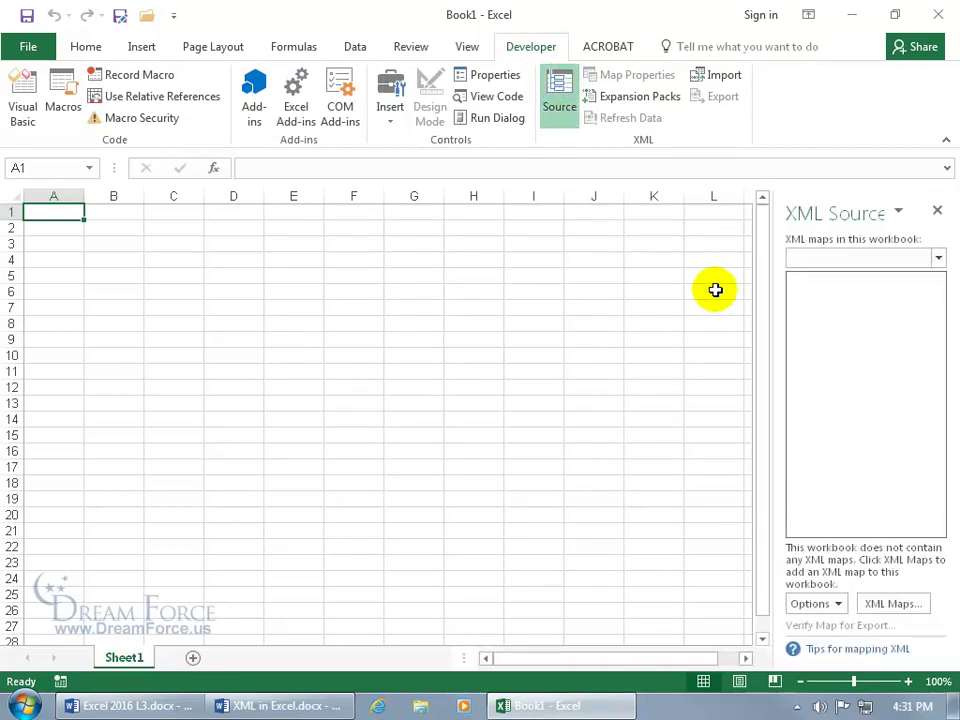
{"action": "left_click", "coordinate": [893, 604]}
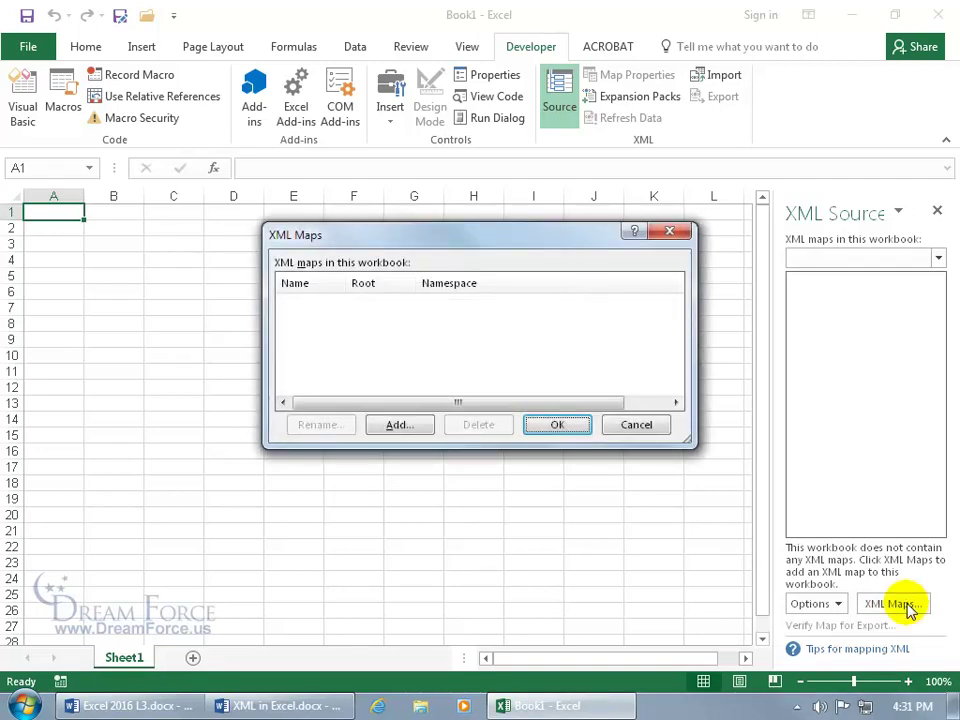
{"action": "left_click", "coordinate": [396, 427]}
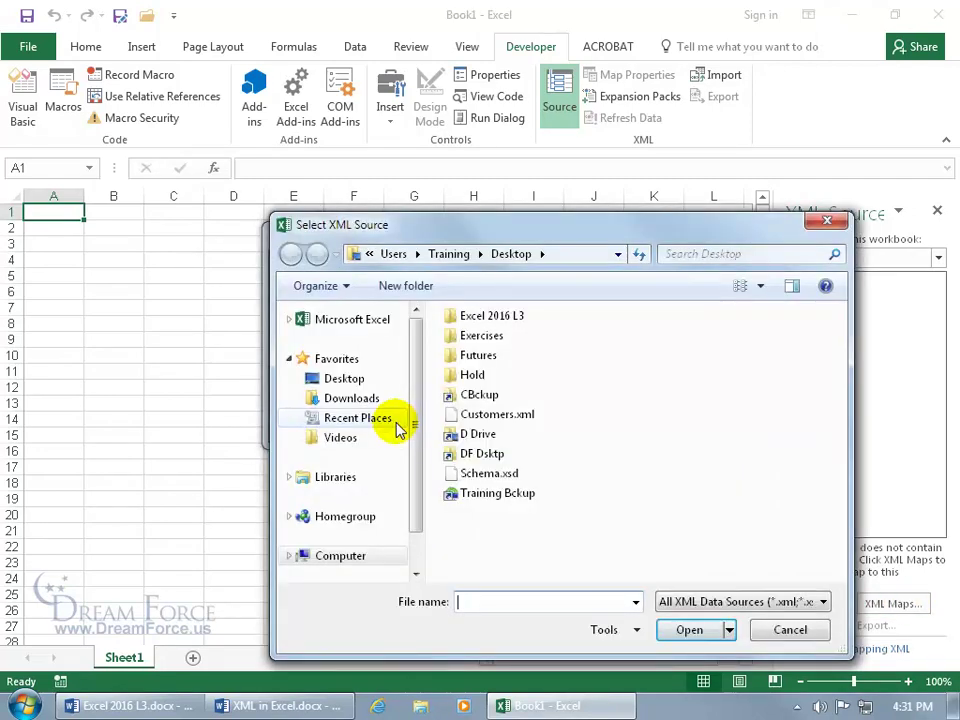
{"action": "double_click", "coordinate": [490, 476]}
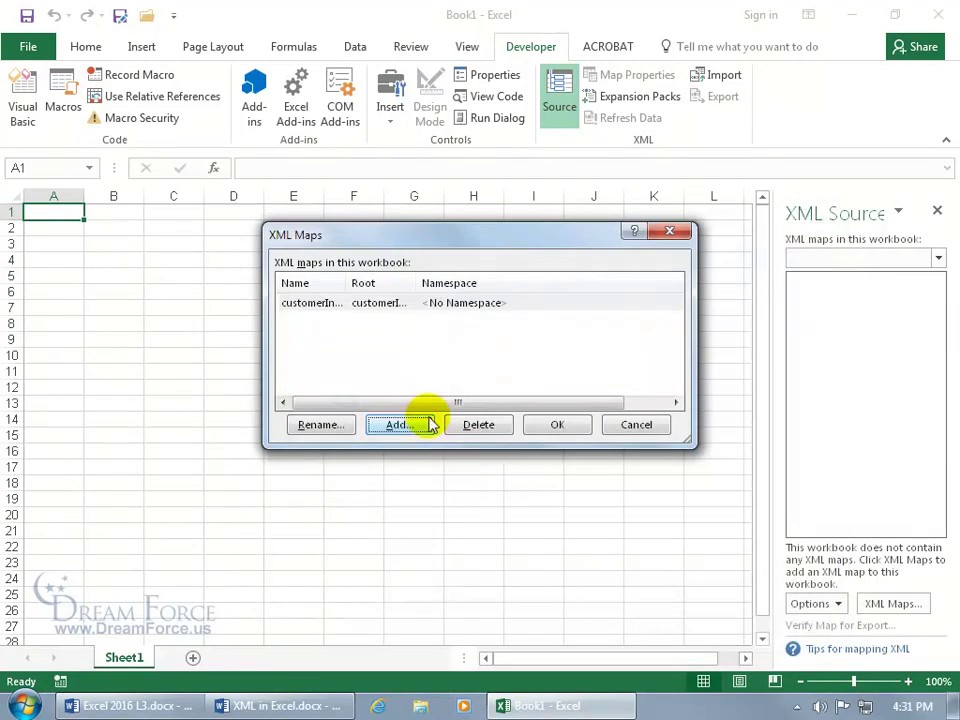
- Widen the XML Maps columns to read customerInfo_Map, then confirm the map
{"action": "double_click", "coordinate": [344, 284]}
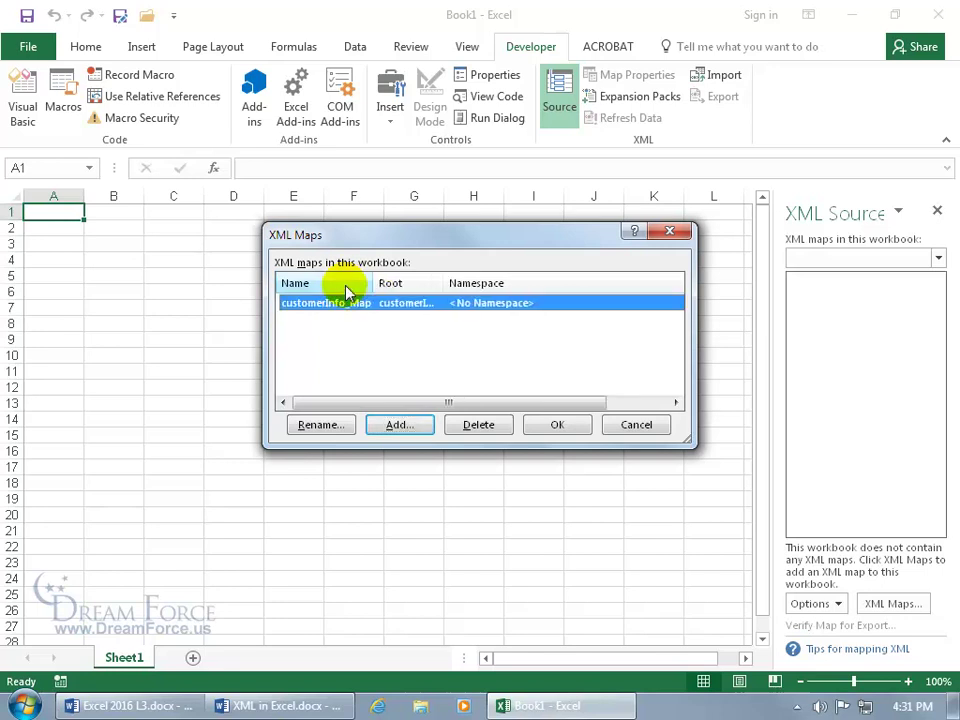
{"action": "left_click_drag", "start_coordinate": [370, 284], "coordinate": [380, 285]}
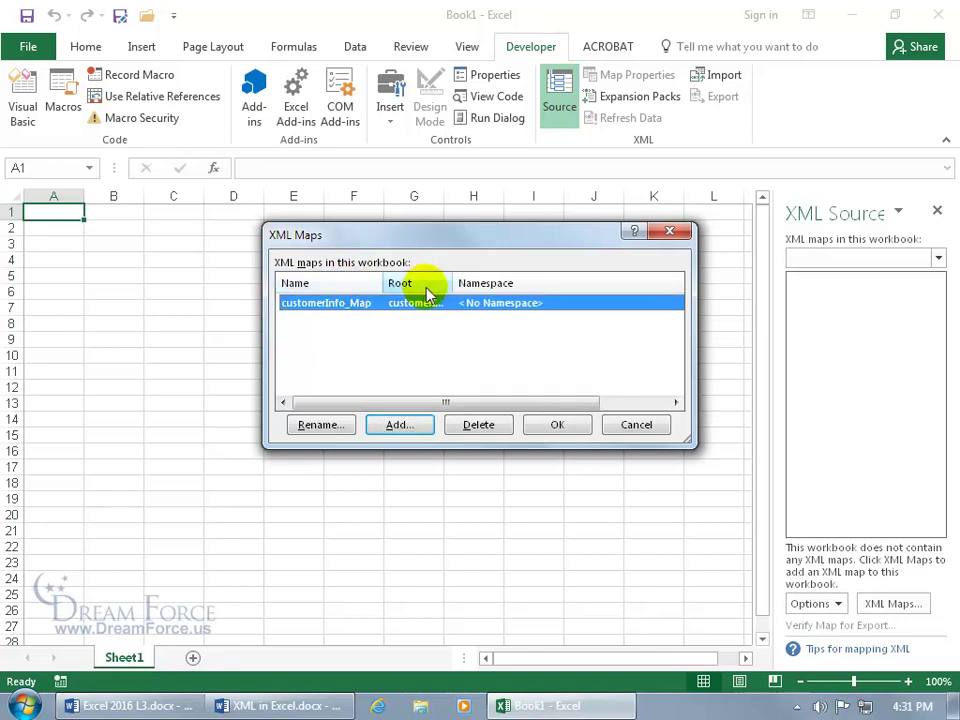
{"action": "left_click_drag", "start_coordinate": [452, 285], "coordinate": [477, 283]}
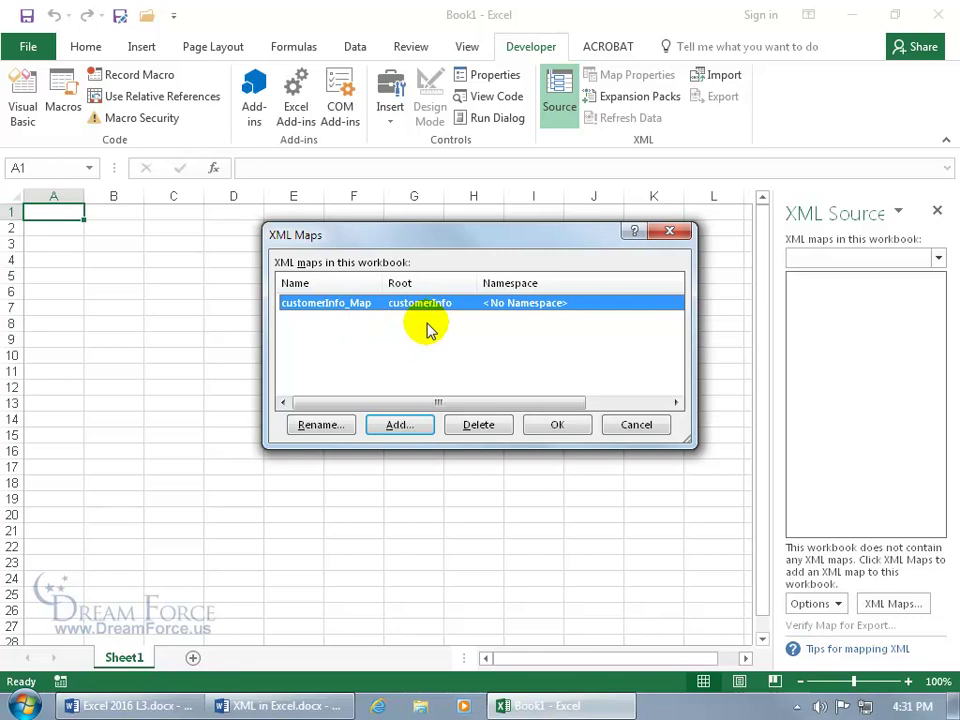
{"action": "left_click", "coordinate": [557, 424]}
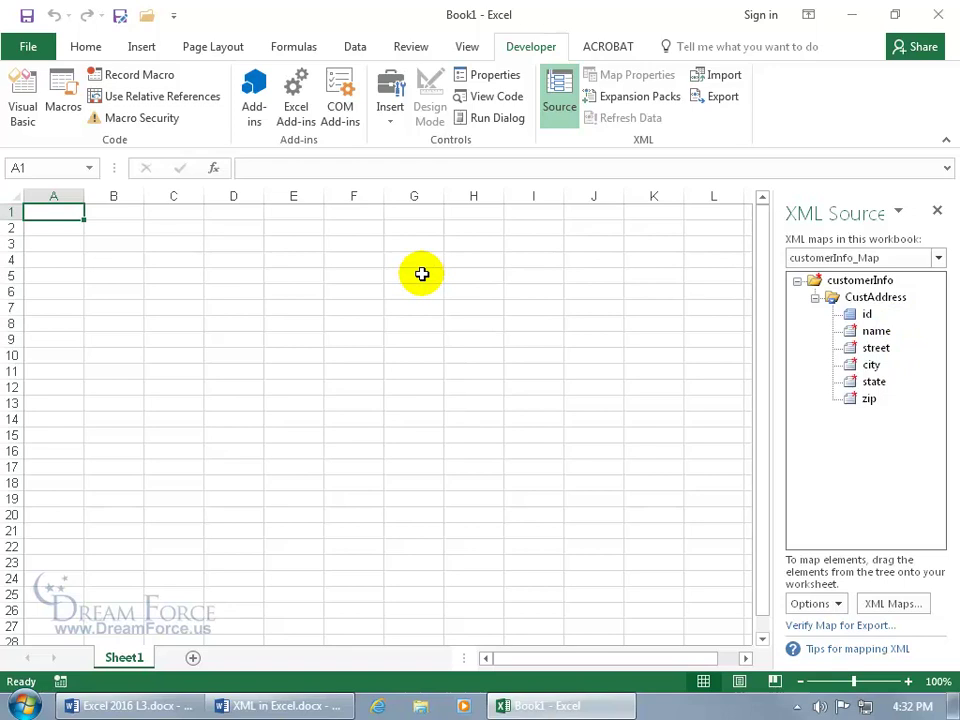
{"action": "left_click_drag", "start_coordinate": [855, 318], "coordinate": [195, 266]}
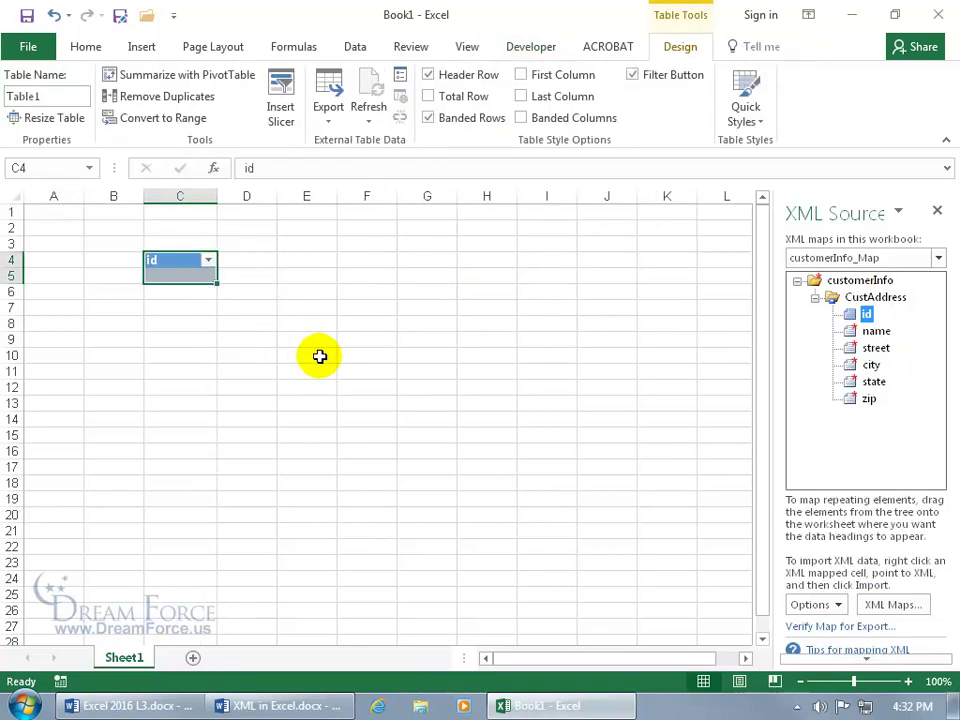
{"action": "left_click_drag", "start_coordinate": [876, 331], "coordinate": [333, 376]}
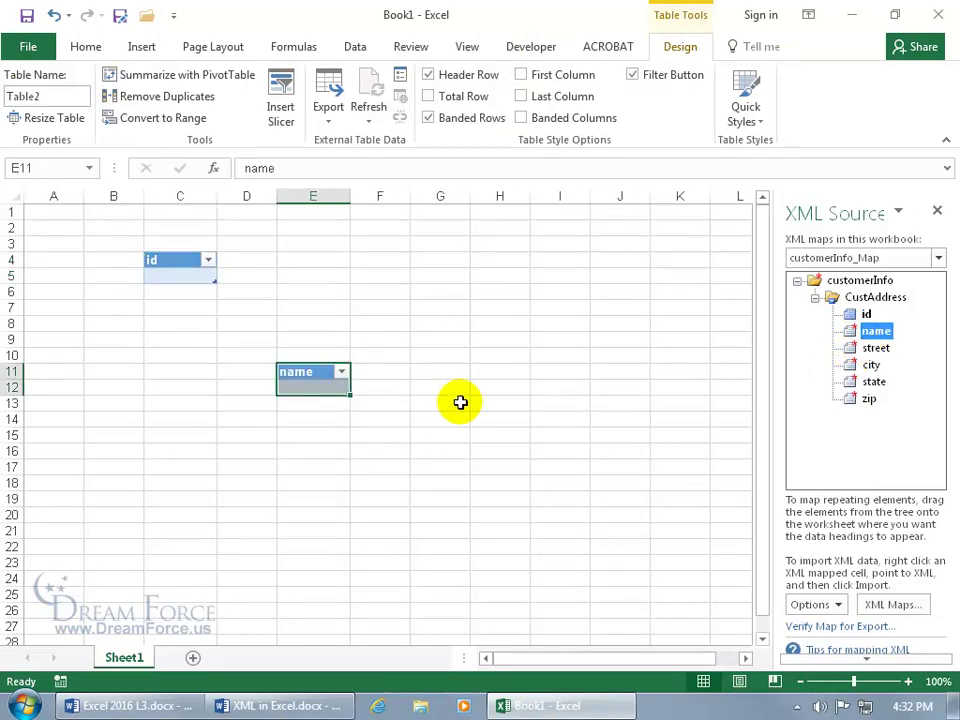
{"action": "left_click", "coordinate": [416, 417]}
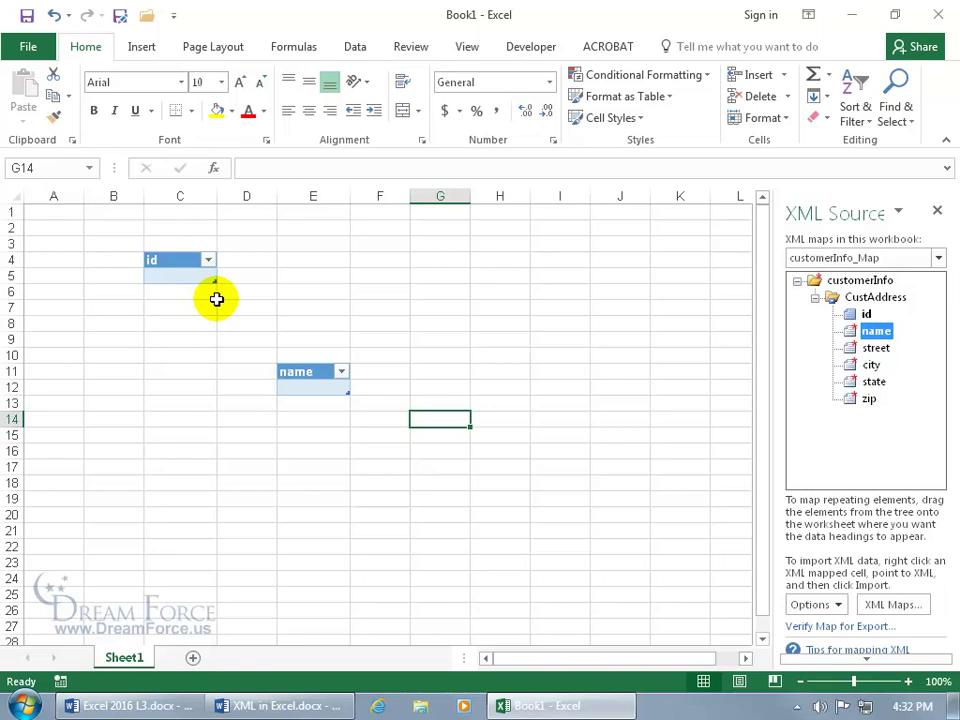
{"action": "left_click", "coordinate": [185, 276]}
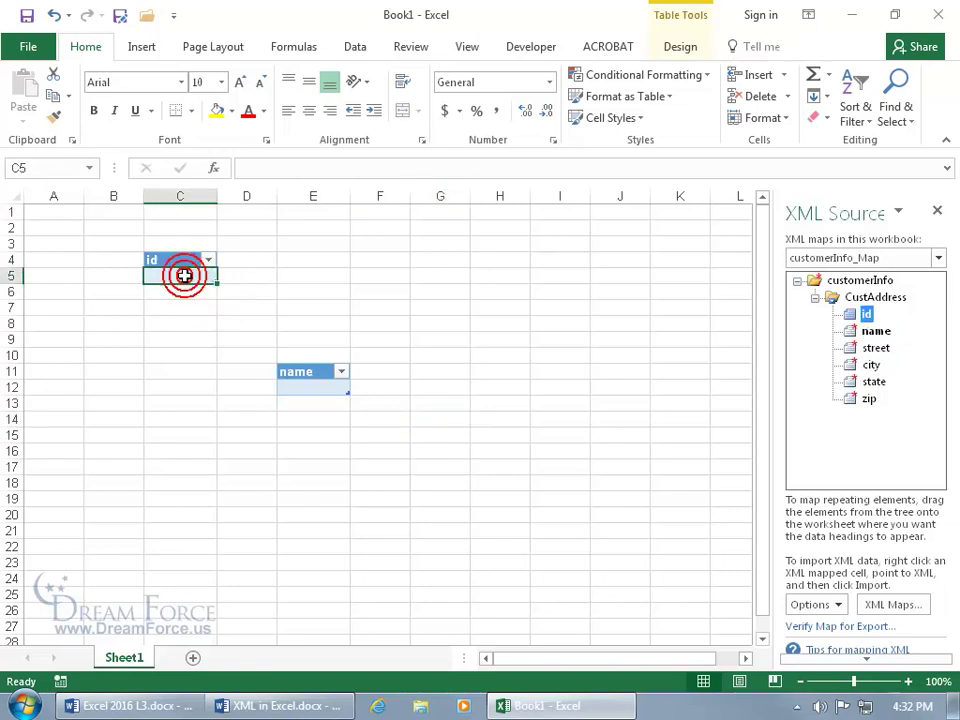
{"action": "left_click", "coordinate": [676, 48]}
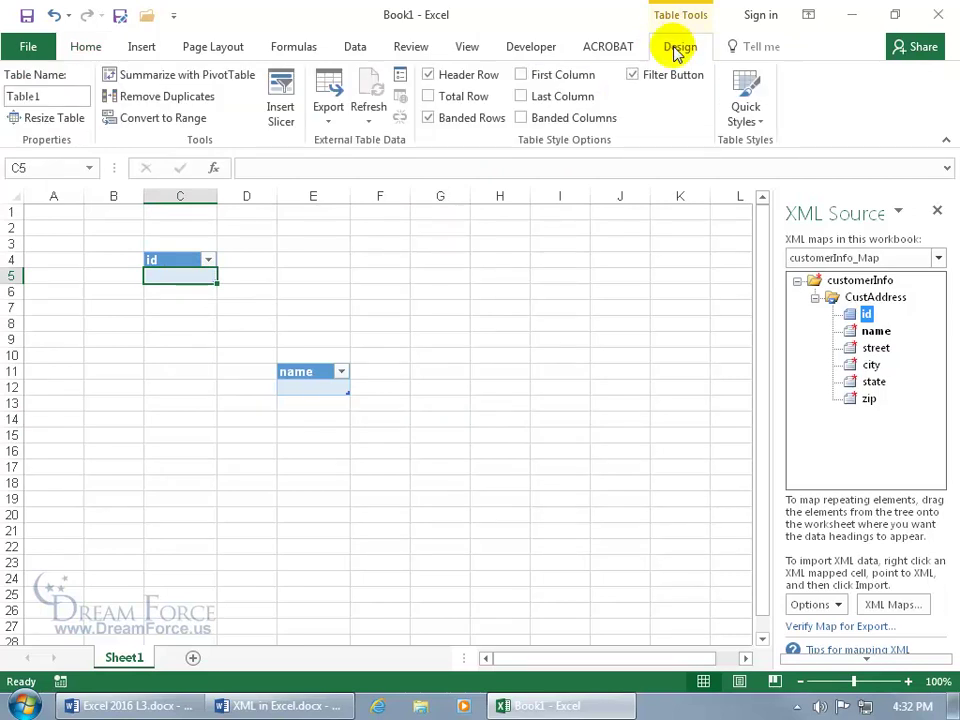
{"action": "left_click", "coordinate": [752, 124]}
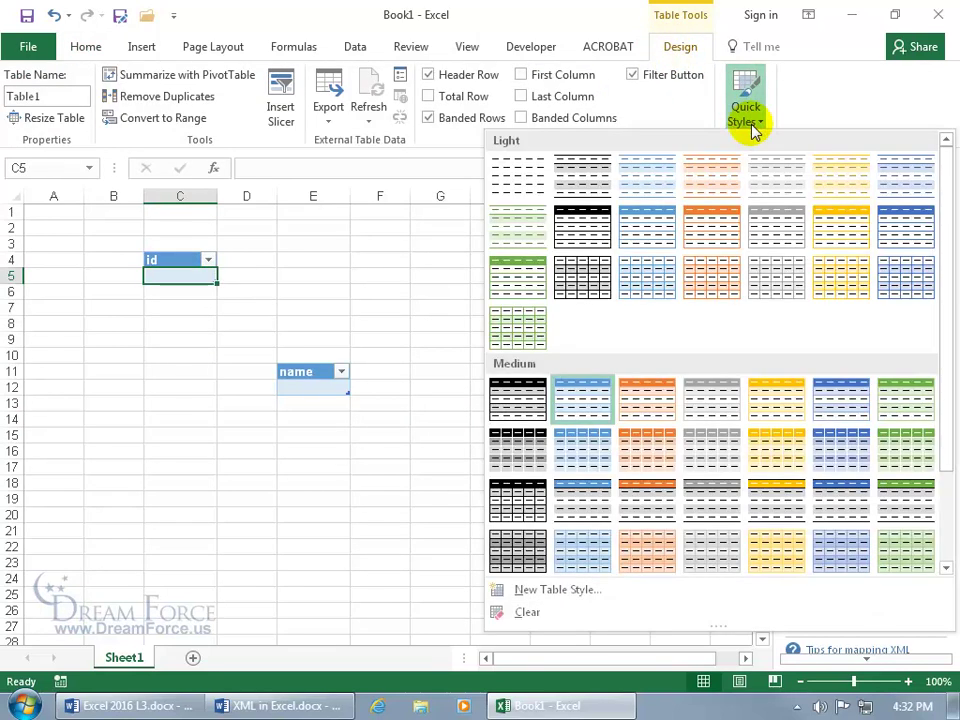
{"action": "left_click", "coordinate": [535, 232]}
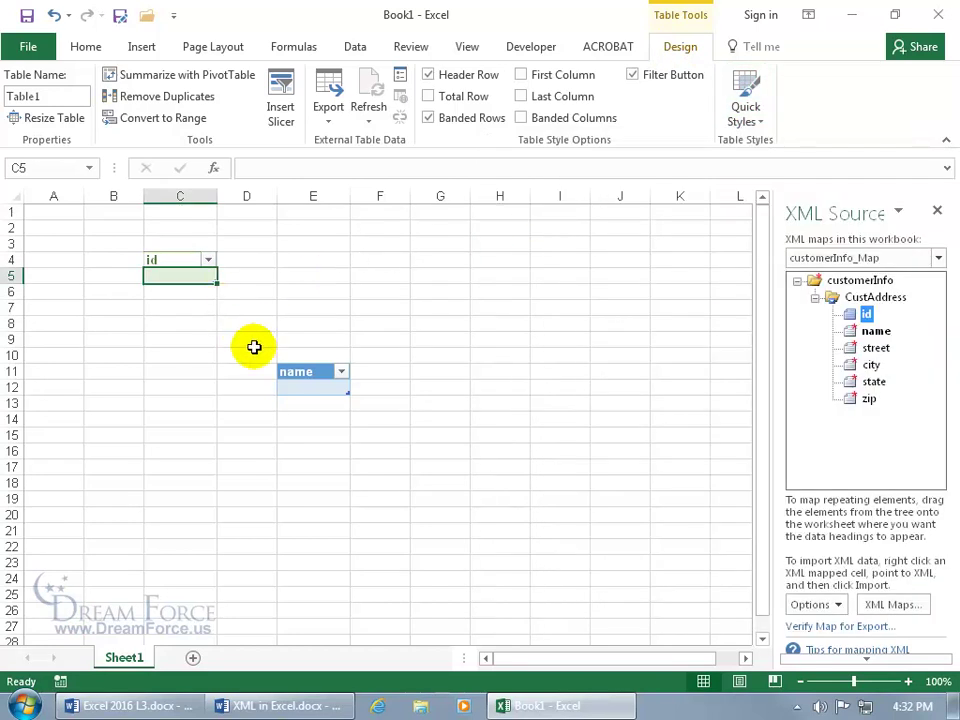
{"action": "left_click", "coordinate": [55, 16]}
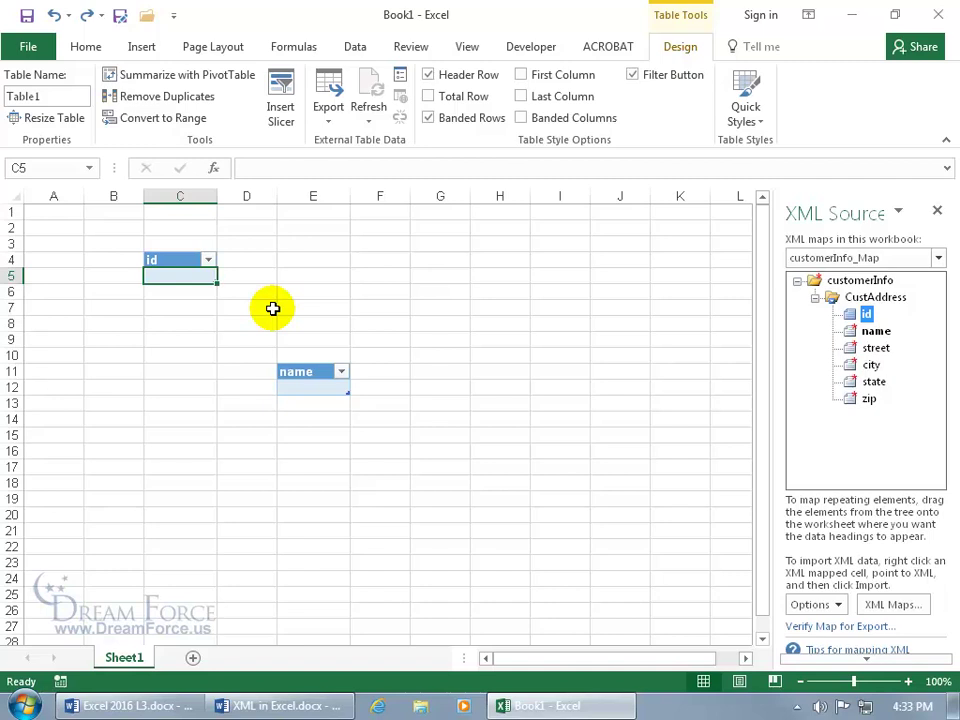
{"action": "left_click_drag", "start_coordinate": [190, 275], "coordinate": [188, 261]}
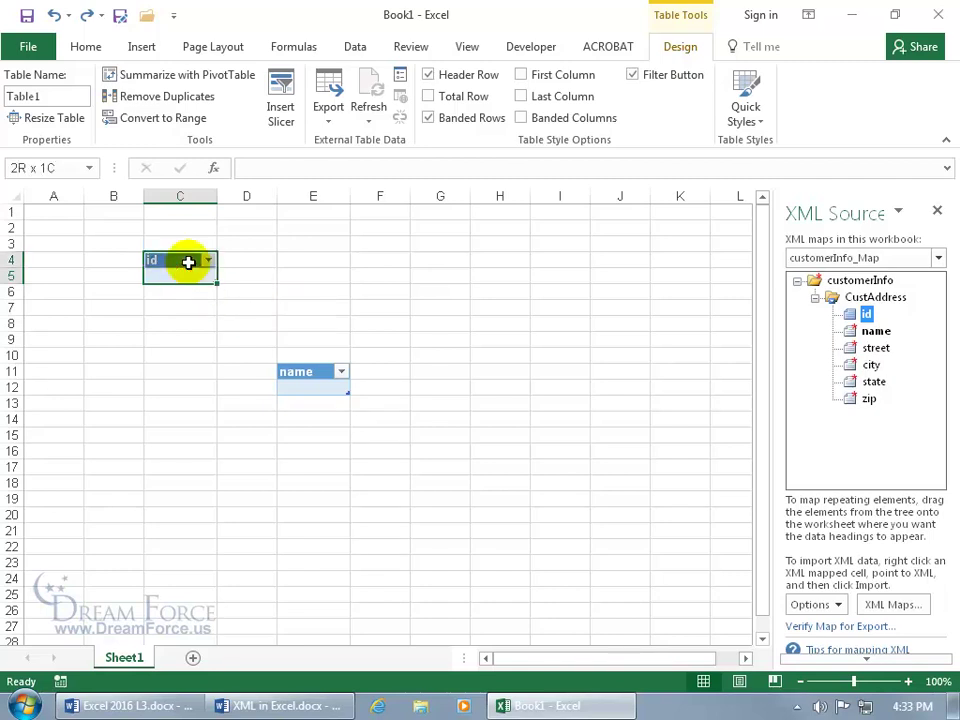
{"action": "key", "text": "Delete"}
{"action": "left_click_drag", "start_coordinate": [300, 372], "coordinate": [306, 389]}
{"action": "key", "text": "Delete"}
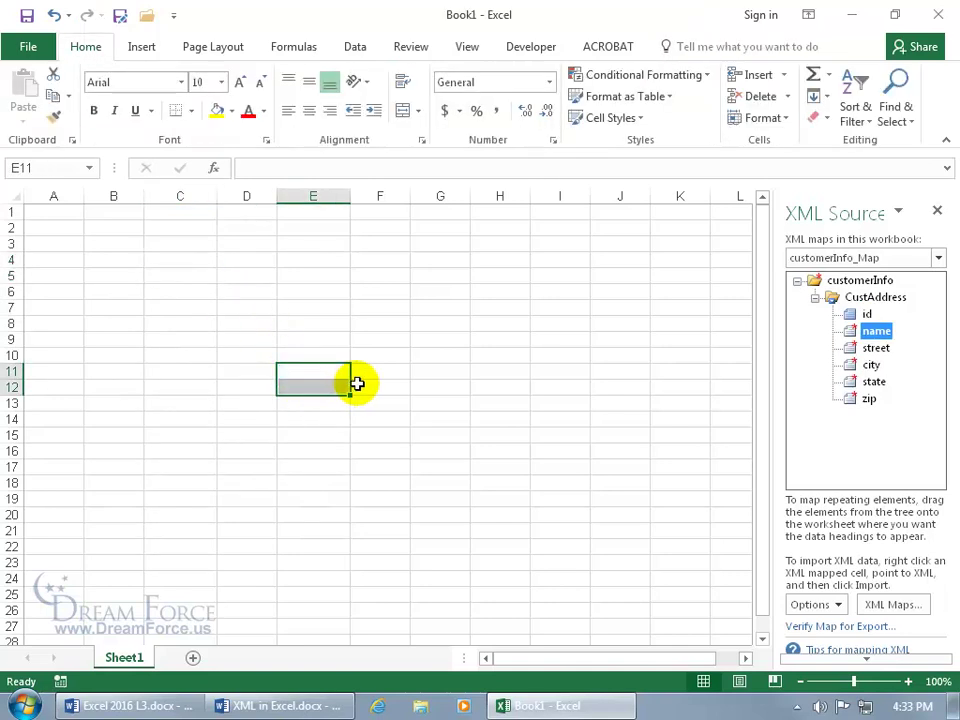
- Select id, name, street, city, state and zip and drop them as one table at A1
{"action": "left_click", "coordinate": [862, 315]}
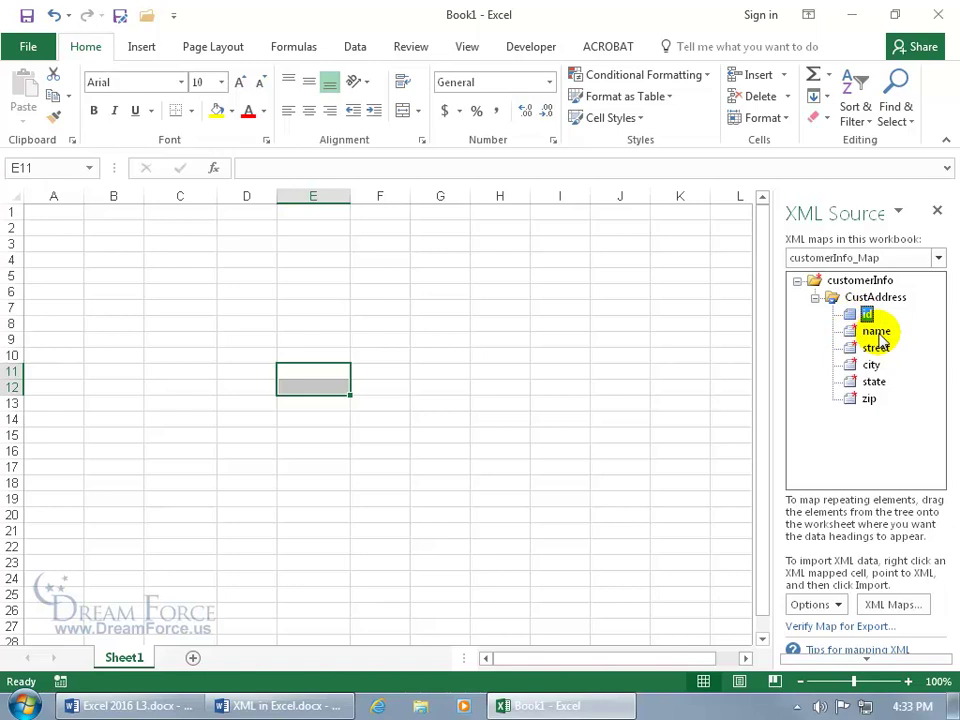
{"action": "left_click", "coordinate": [876, 331], "text": "ctrl"}
{"action": "left_click", "coordinate": [876, 348], "text": "ctrl"}
{"action": "left_click", "coordinate": [871, 365], "text": "ctrl"}
{"action": "left_click", "coordinate": [874, 382], "text": "ctrl"}
{"action": "left_click", "coordinate": [869, 399], "text": "ctrl"}
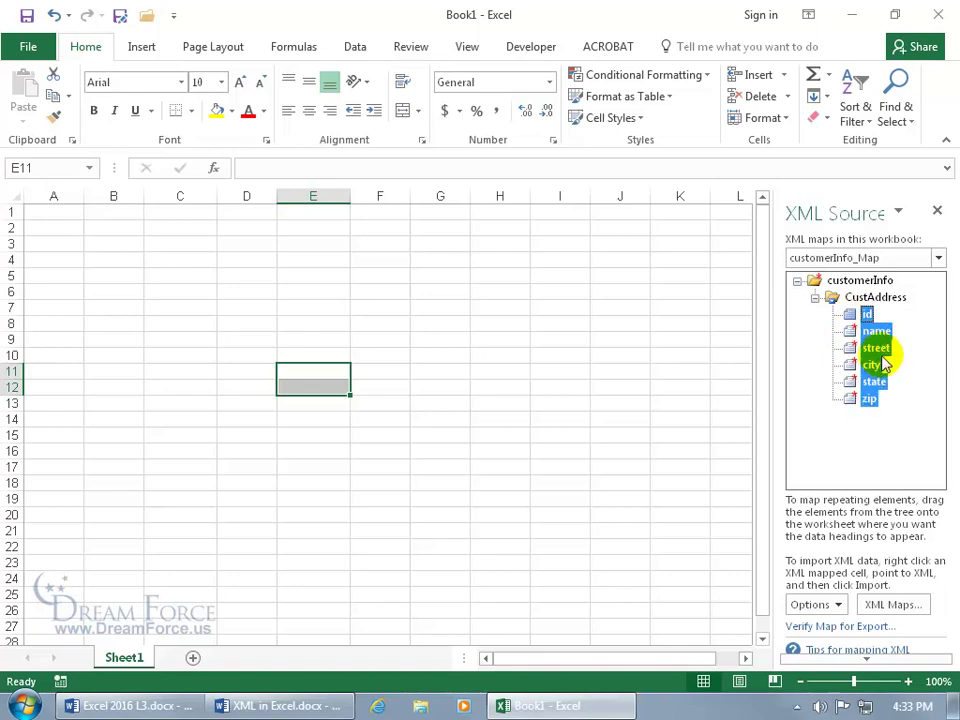
{"action": "left_click_drag", "start_coordinate": [882, 352], "coordinate": [48, 205]}
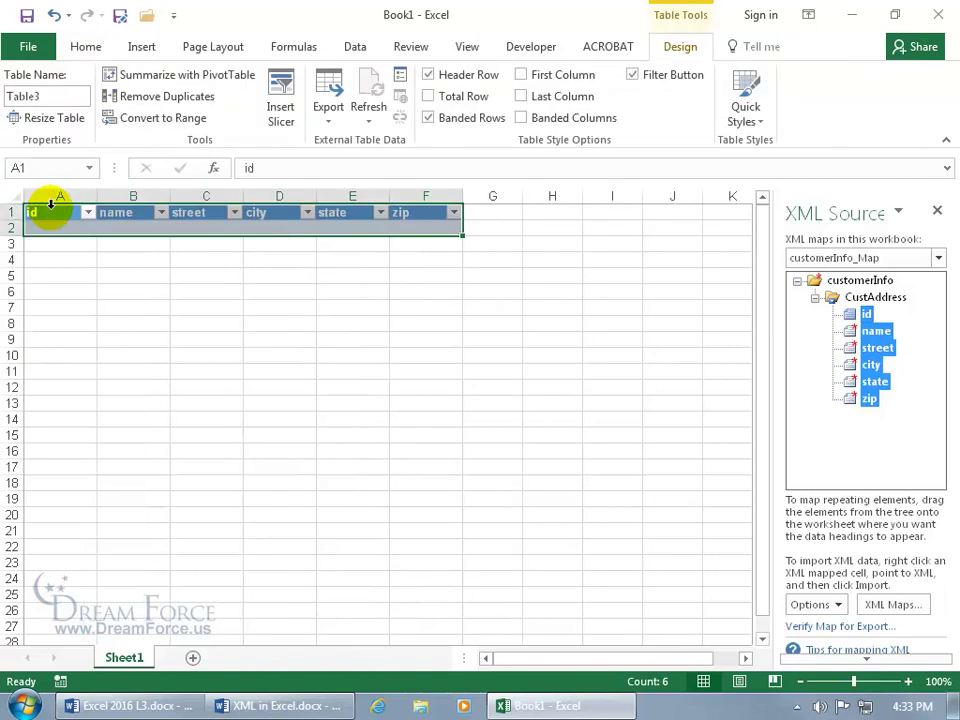
{"action": "left_click", "coordinate": [339, 292]}
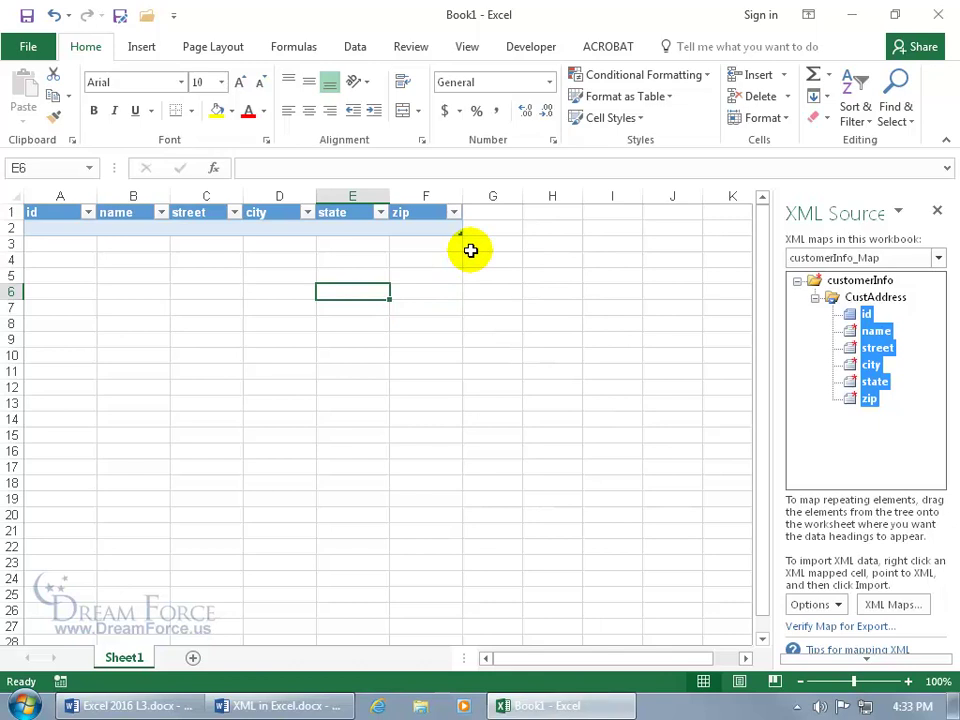
- Apply the green Table Style Light 7 to the customer table, then return to the Developer tab
{"action": "left_click", "coordinate": [262, 228]}
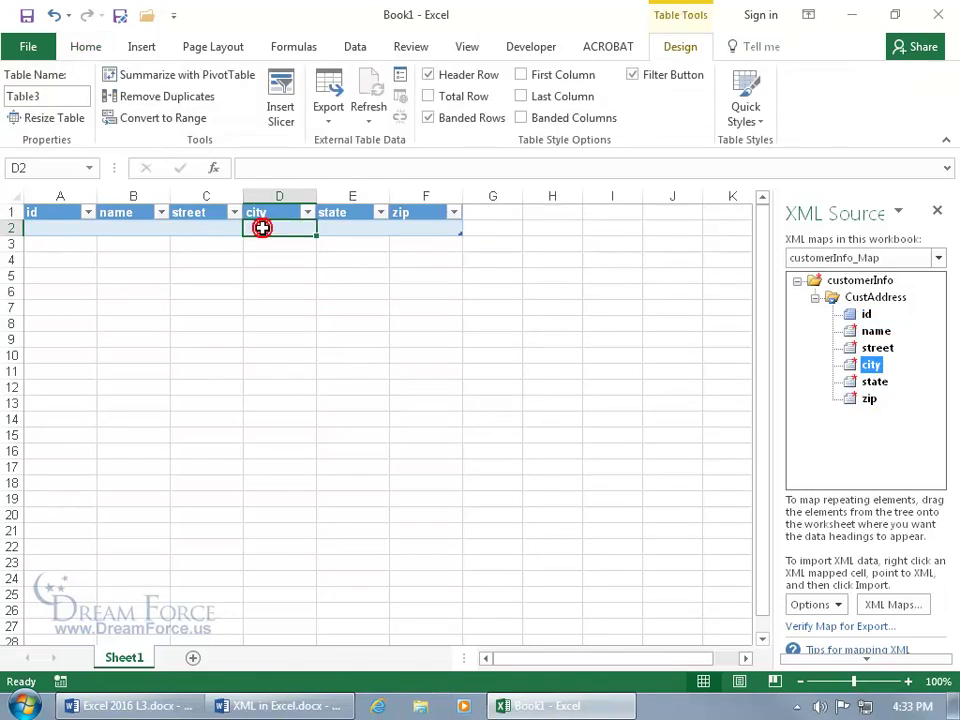
{"action": "left_click", "coordinate": [748, 116]}
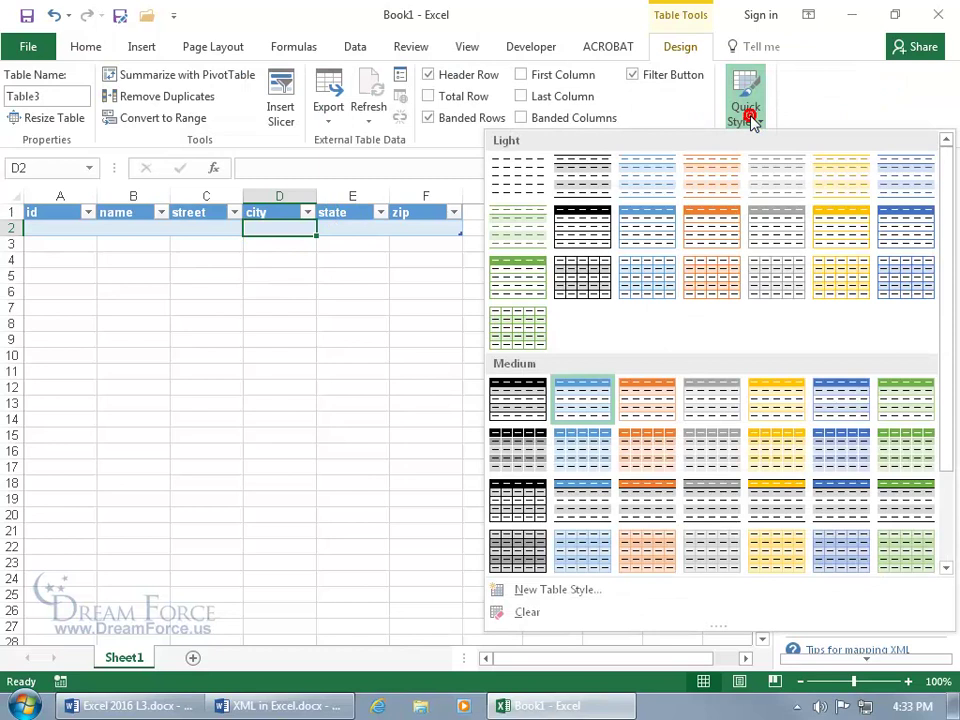
{"action": "left_click", "coordinate": [522, 228]}
{"action": "left_click", "coordinate": [409, 263]}
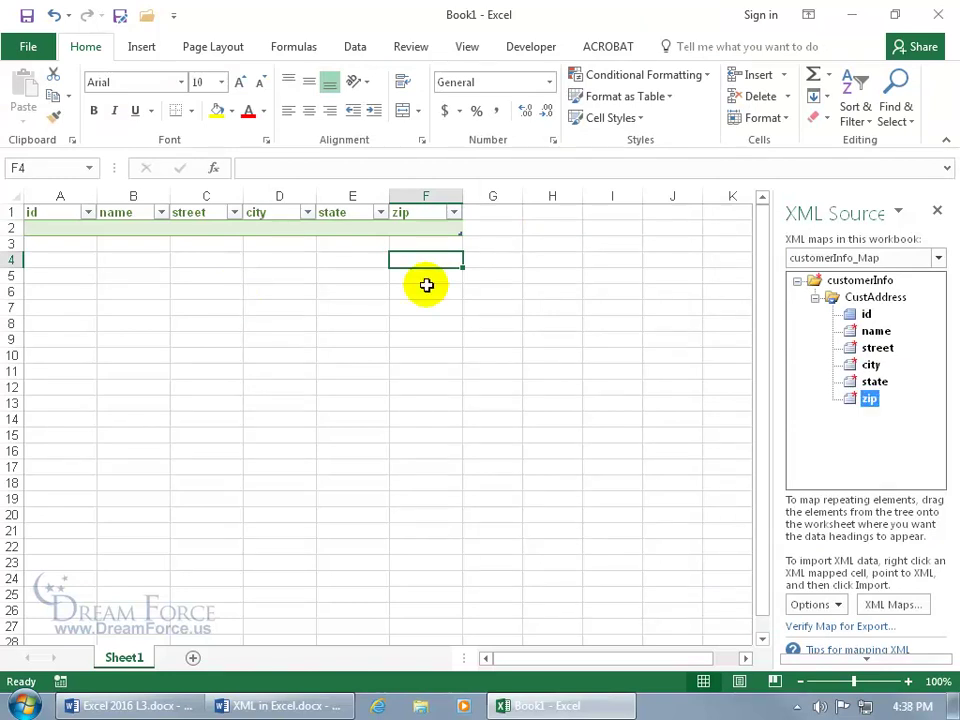
{"action": "left_click", "coordinate": [530, 47]}
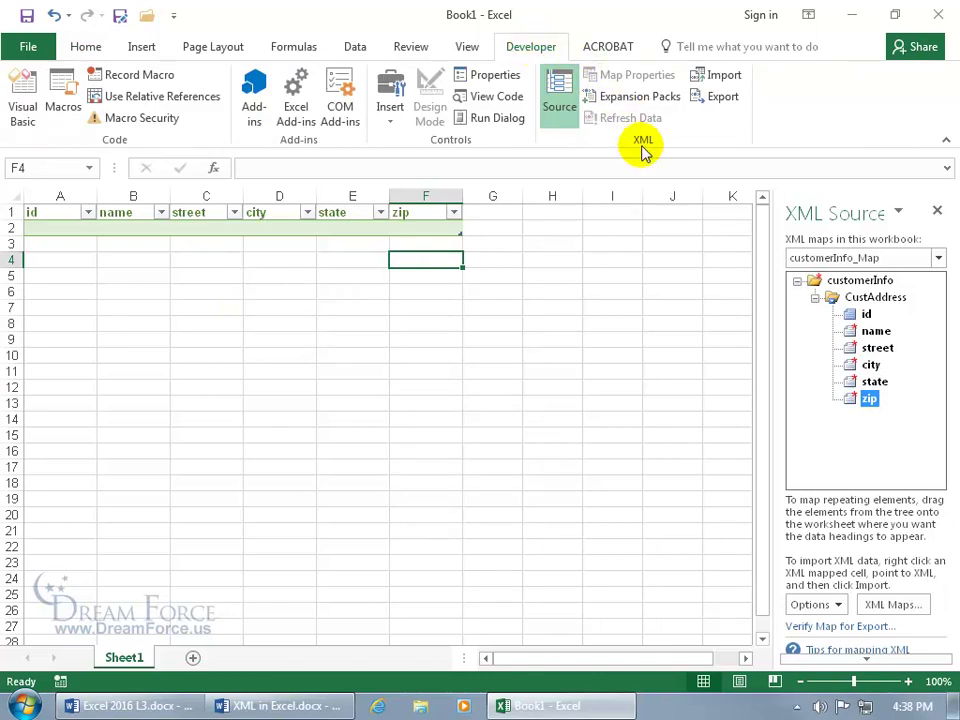
- Import the three Customers.xml records into the mapped table and add an empty row 5
{"action": "left_click", "coordinate": [722, 78]}
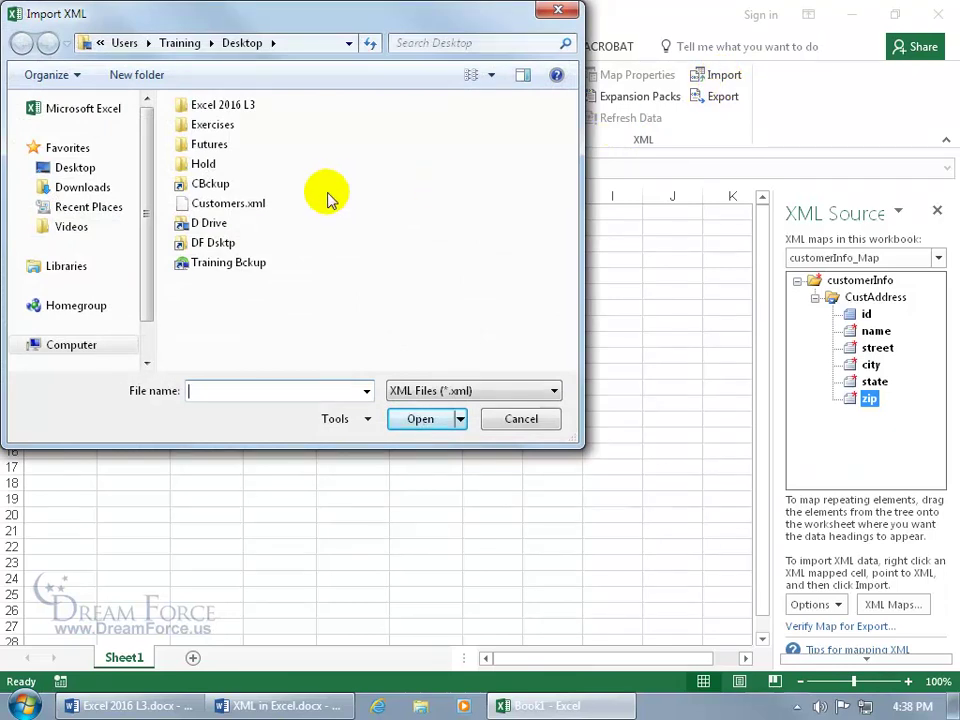
{"action": "double_click", "coordinate": [240, 205]}
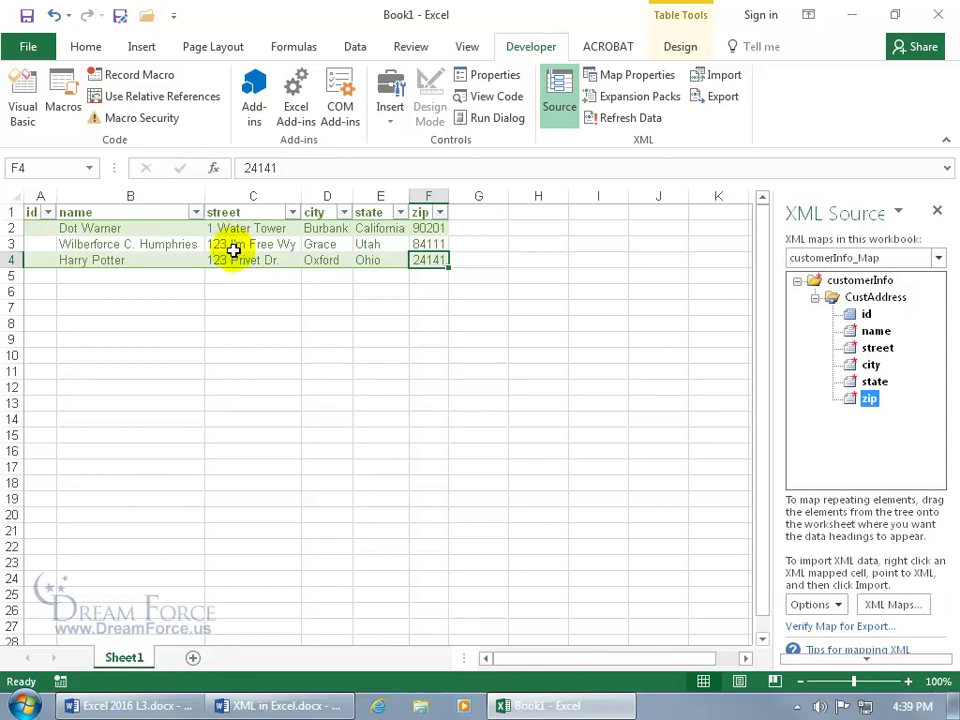
{"action": "key", "text": "Tab"}
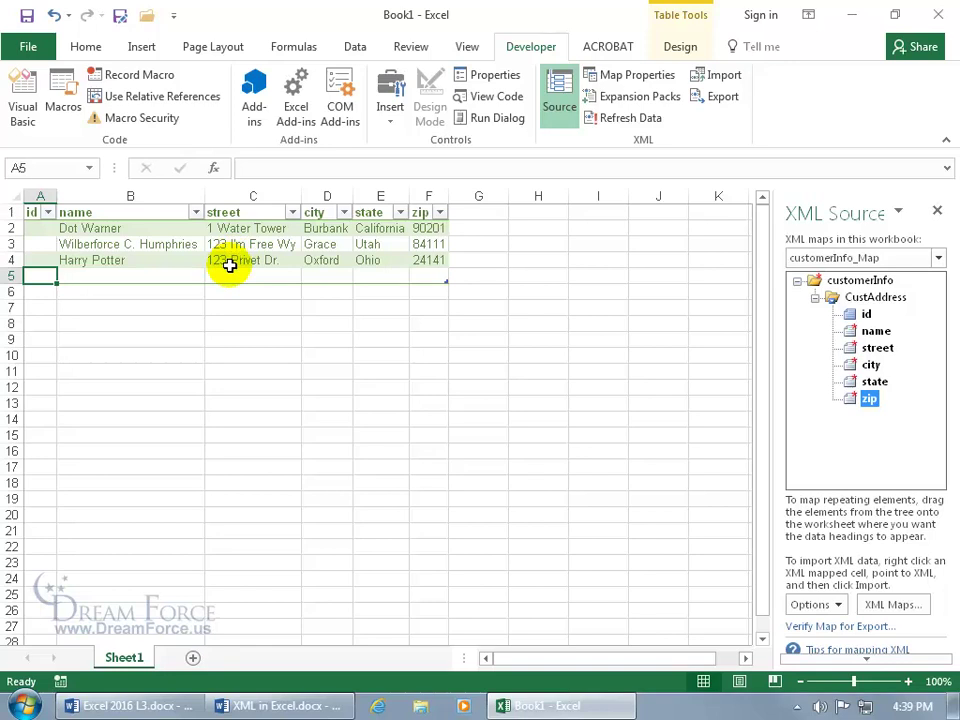
{"action": "left_click", "coordinate": [53, 15]}
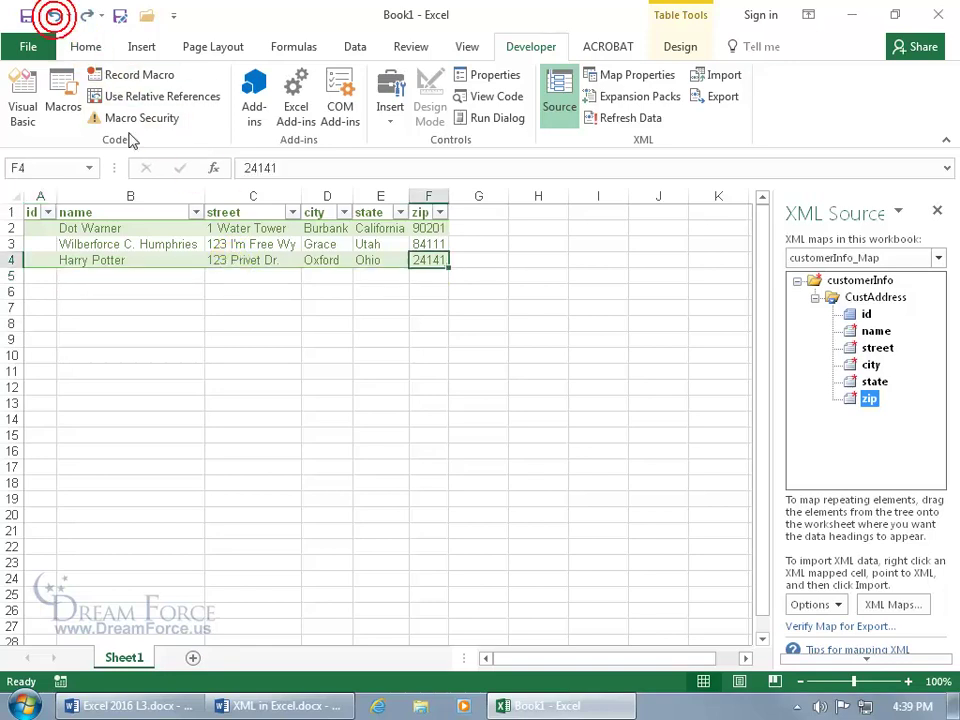
{"action": "right_click", "coordinate": [320, 262]}
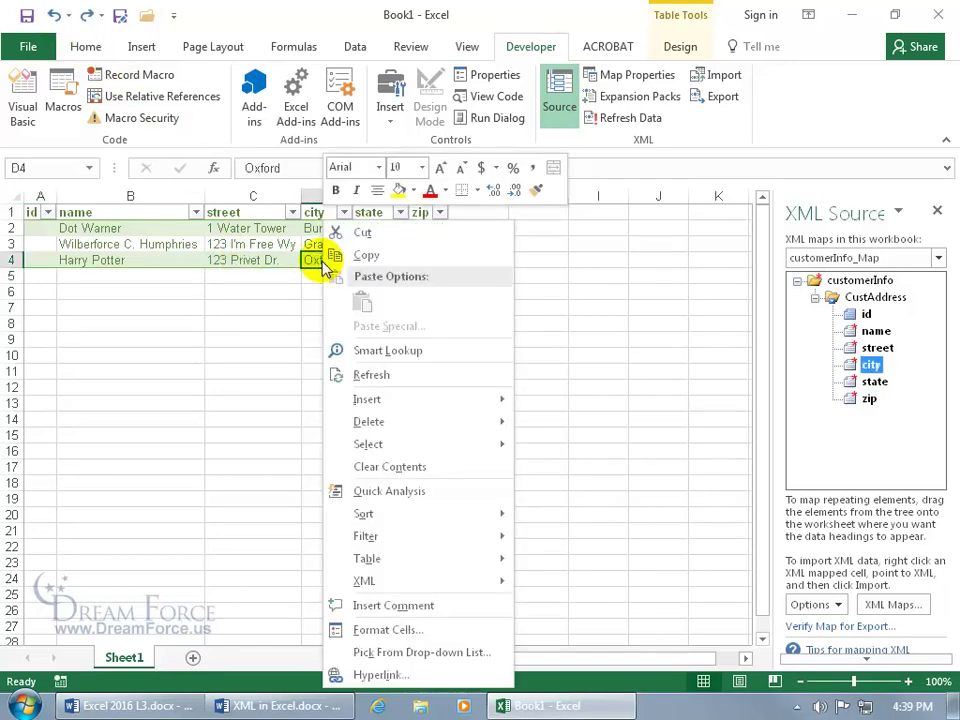
{"action": "mouse_move", "coordinate": [376, 402]}
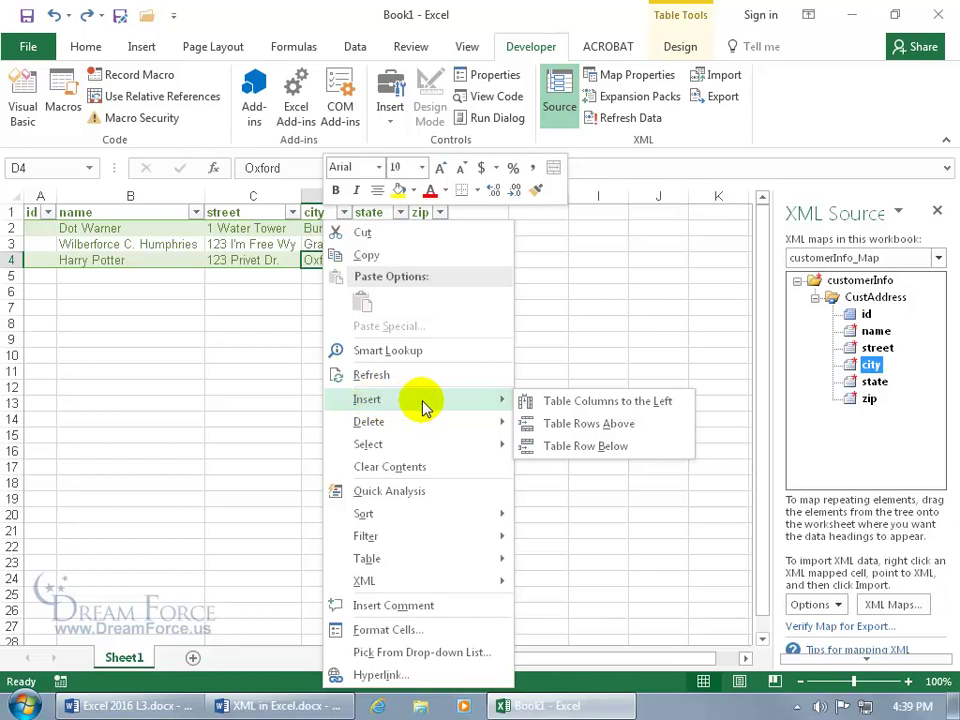
{"action": "left_click", "coordinate": [590, 454]}
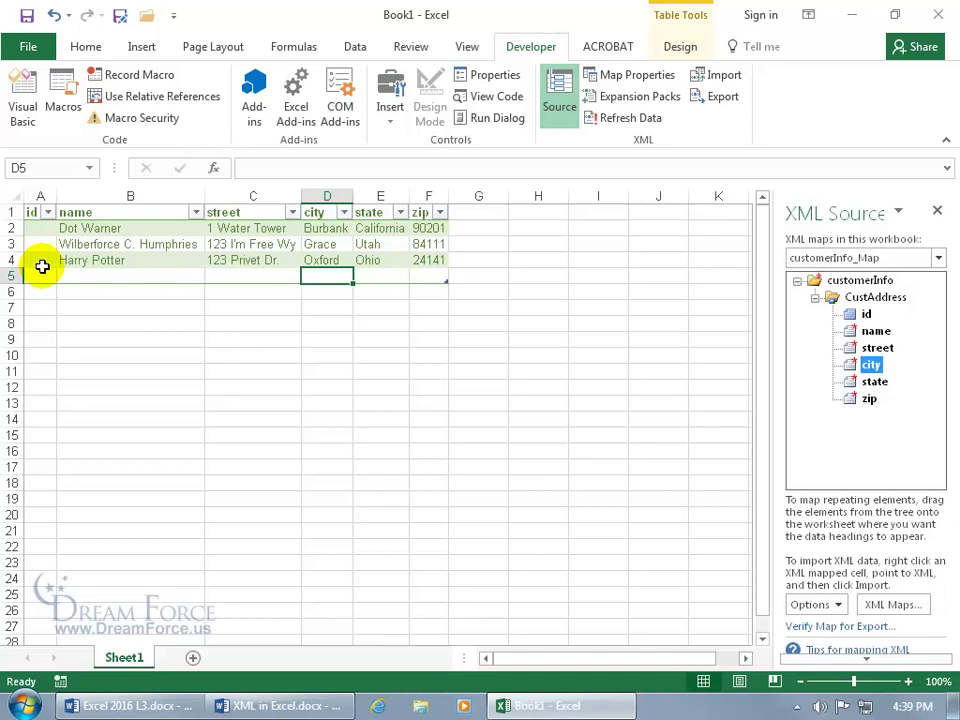
- Delete the id column A from the mapped customer table
{"action": "left_click", "coordinate": [39, 195]}
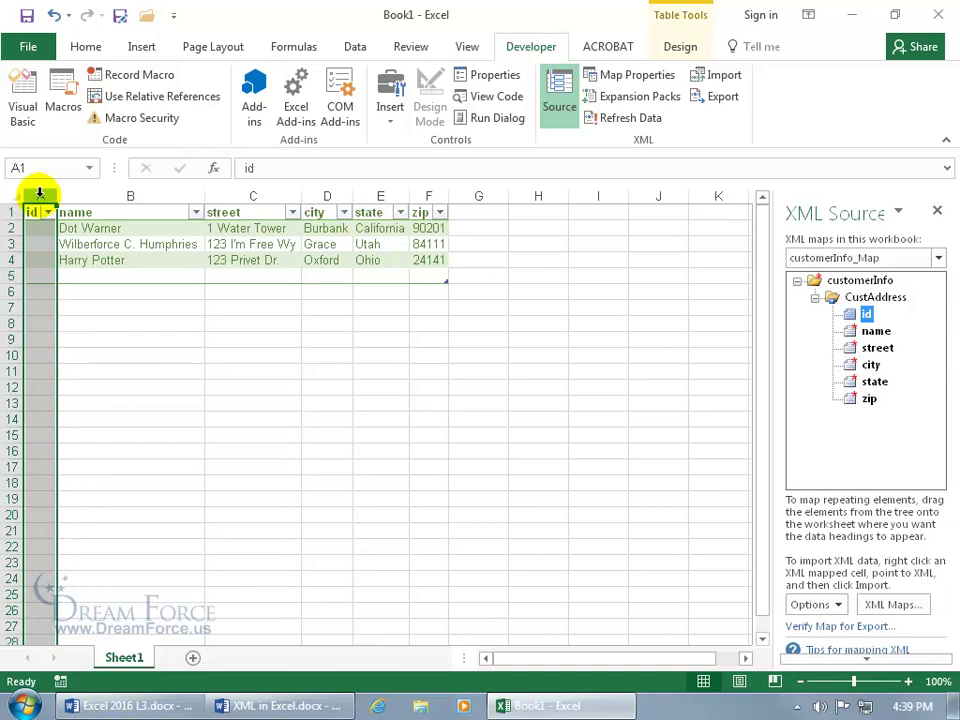
{"action": "right_click", "coordinate": [39, 195]}
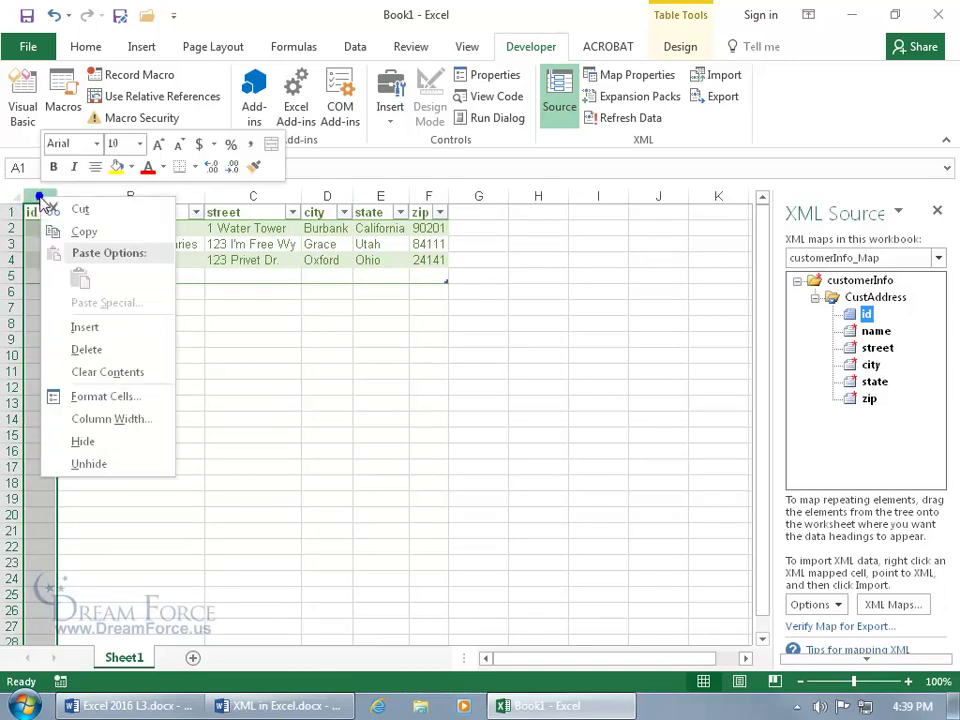
{"action": "key", "text": "Escape"}
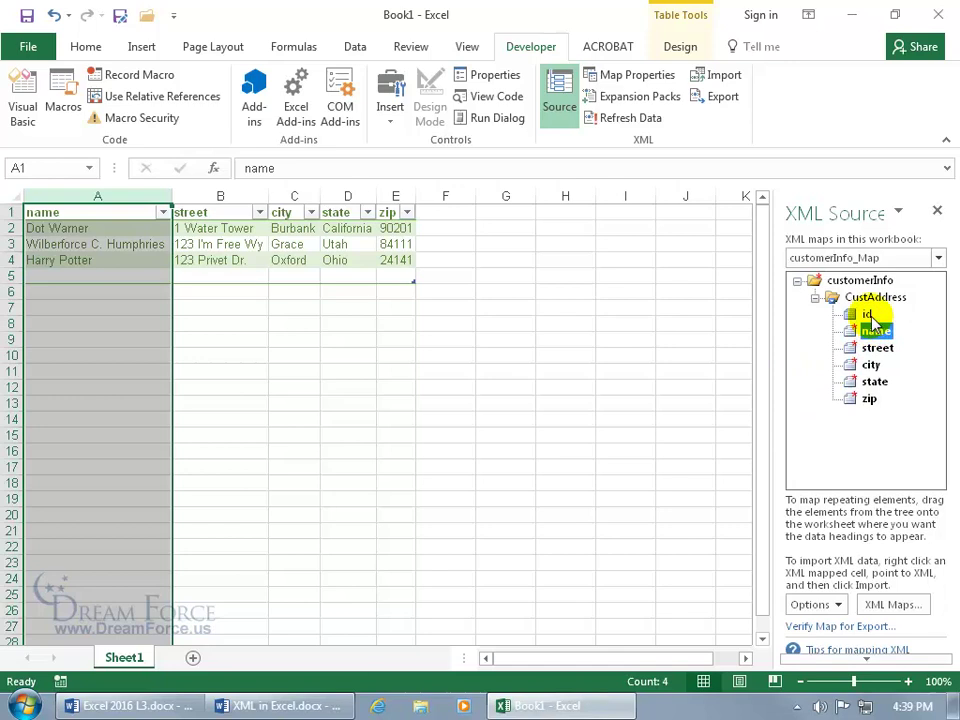
- Check which columns the street, city, state and zip XML elements map to
{"action": "left_click", "coordinate": [878, 348]}
{"action": "left_click", "coordinate": [872, 365]}
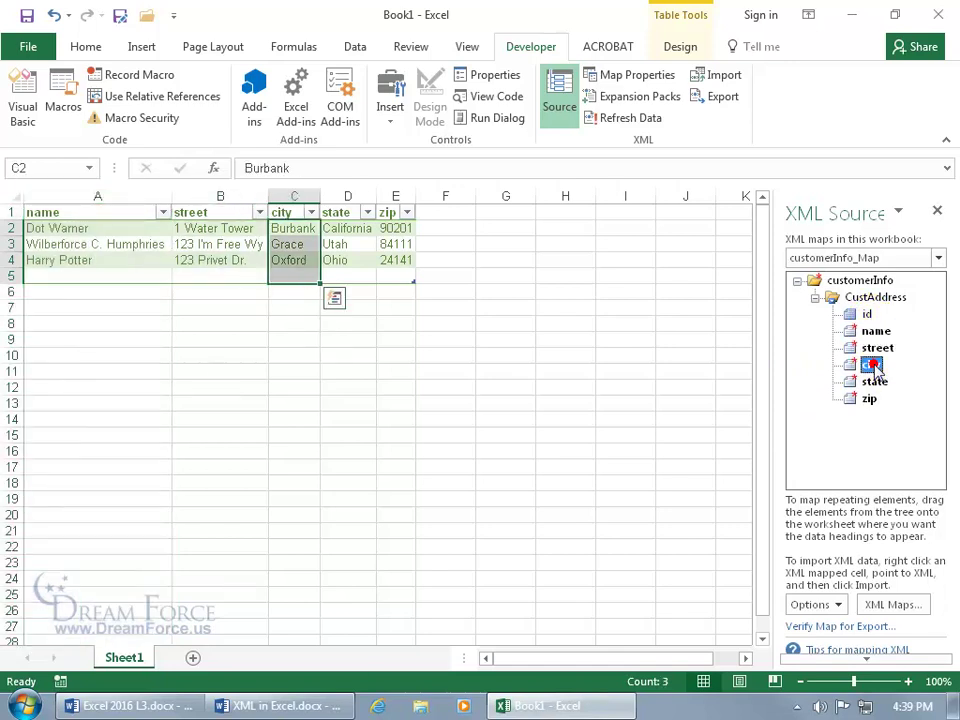
{"action": "left_click", "coordinate": [875, 382]}
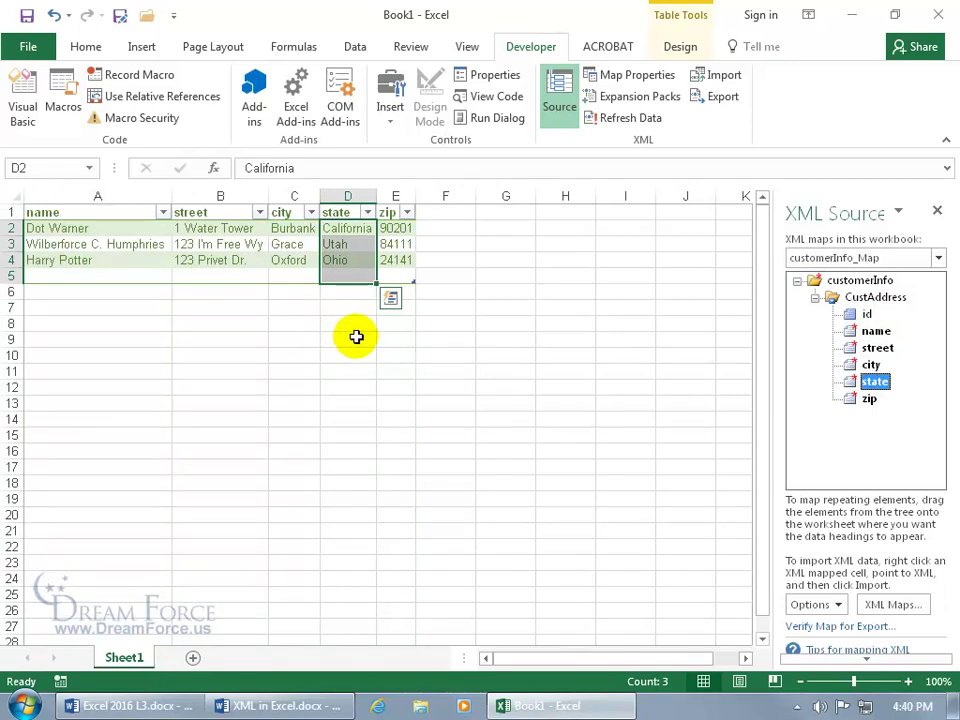
{"action": "left_click", "coordinate": [868, 398]}
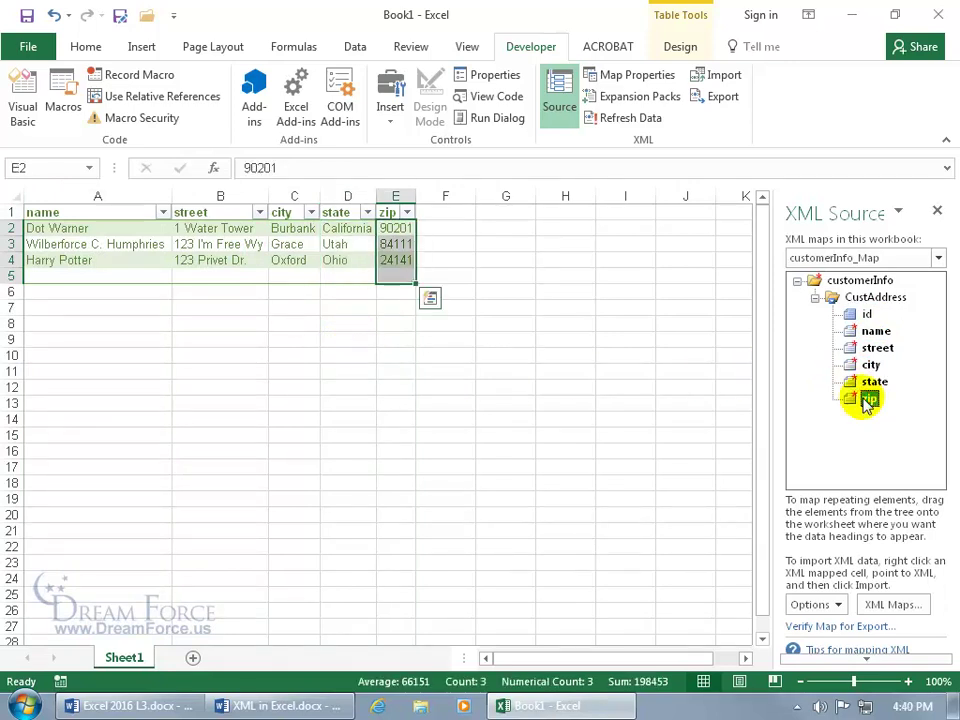
{"action": "left_click", "coordinate": [112, 276]}
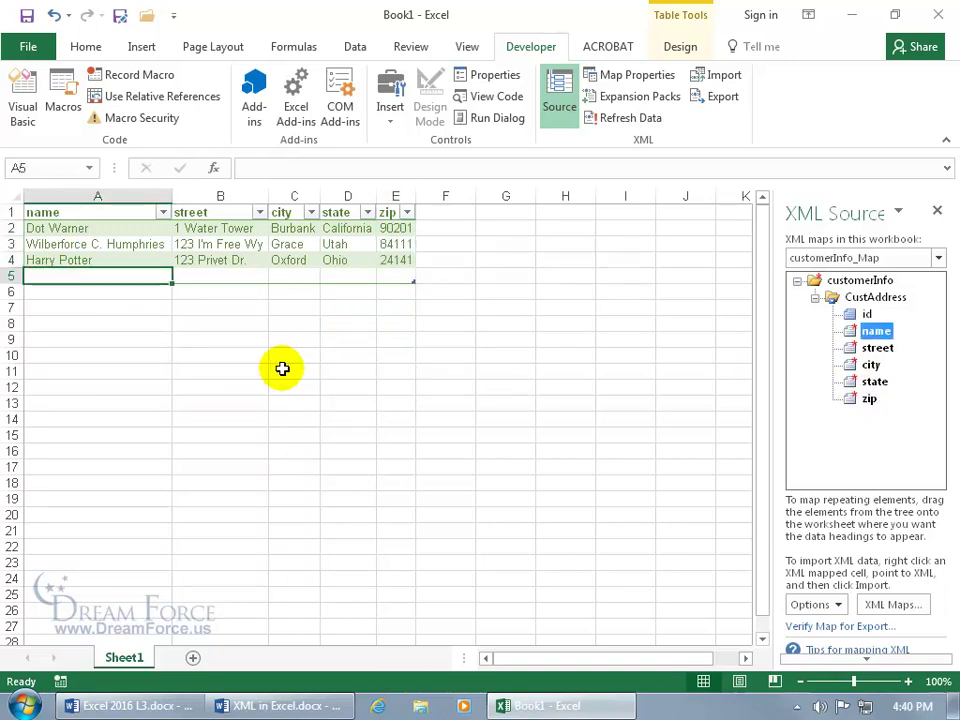
- Enter the fourth customer's name and street, plus Holladay, Utah and zip 84117, across row 5
{"action": "type", "text": "Homer Simpson"}
{"action": "key", "text": "Tab"}
{"action": "type", "text": "1875 Sycamore"}
{"action": "key", "text": "Tab"}
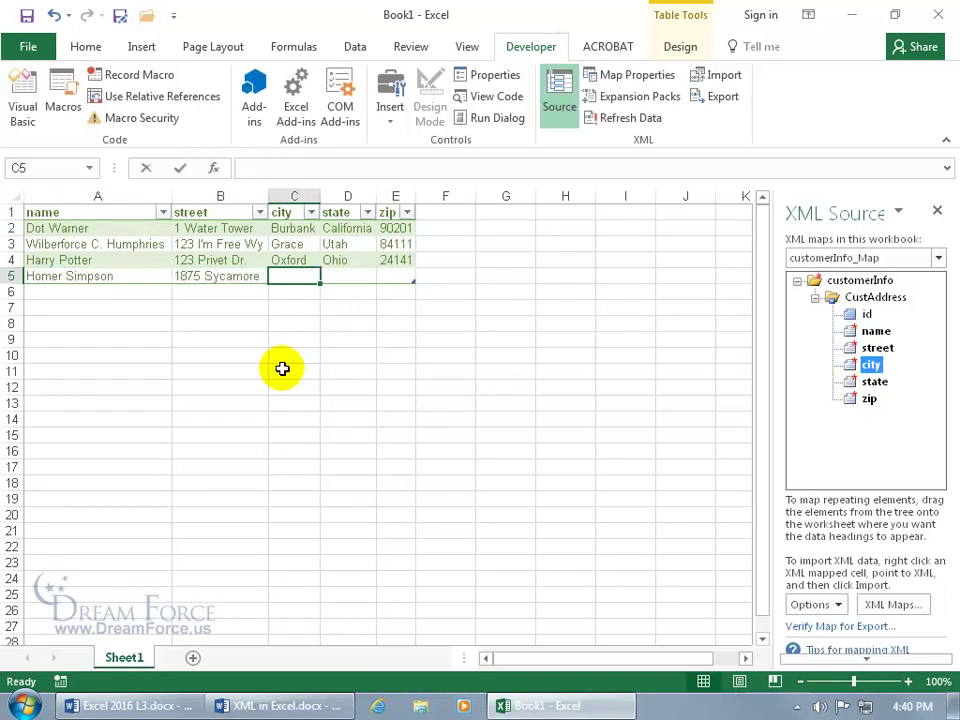
{"action": "type", "text": "Holladay"}
{"action": "key", "text": "Tab"}
{"action": "type", "text": "Utah\t84117"}
{"action": "key", "text": "Return"}
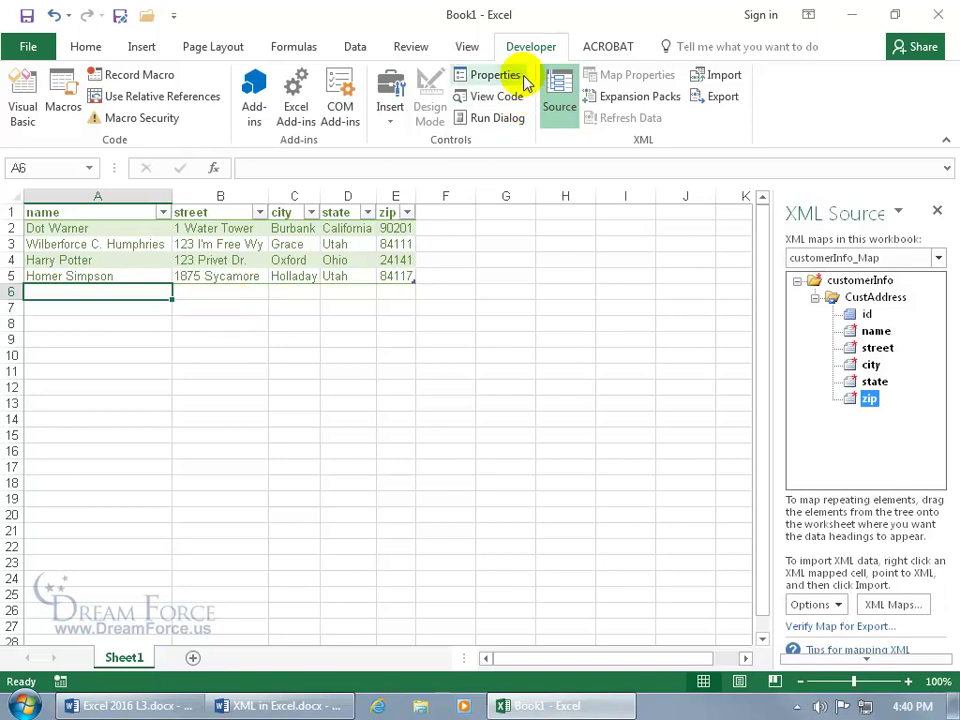
- Export the mapped data as the XML file 'My Spiffy Happy Go Lucky Clients' on the Desktop
{"action": "left_click", "coordinate": [724, 97]}
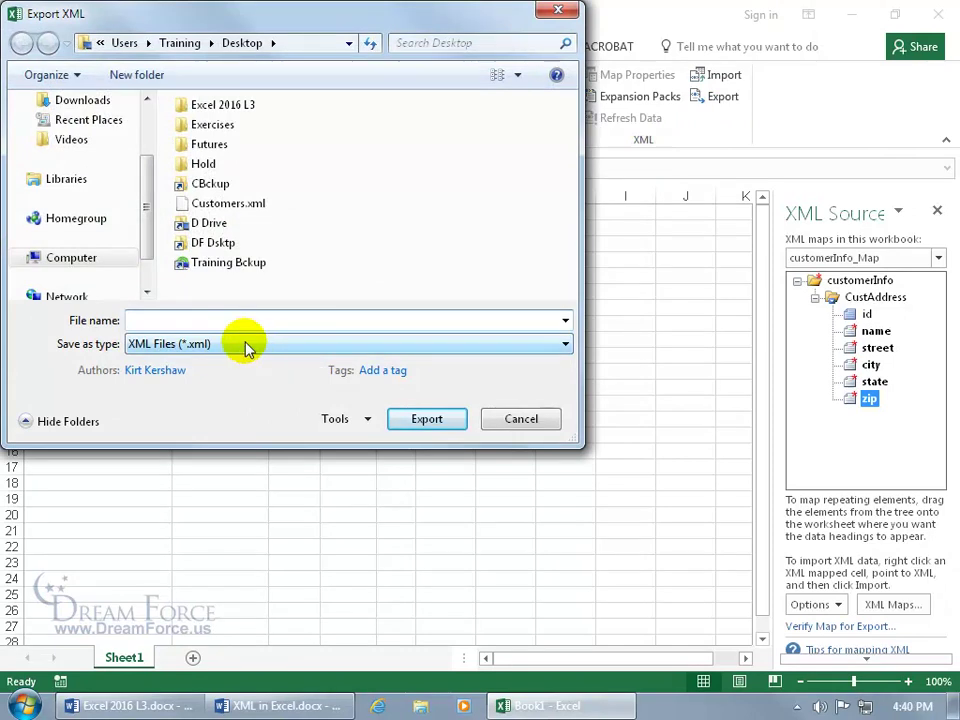
{"action": "left_click_drag", "start_coordinate": [172, 22], "coordinate": [350, 128]}
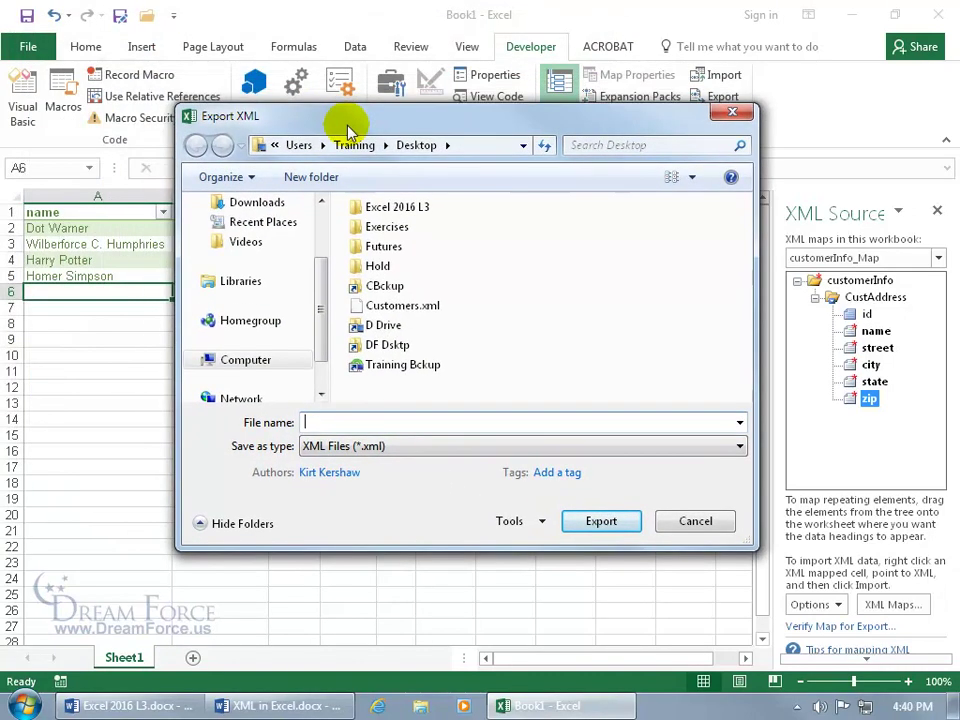
{"action": "left_click", "coordinate": [369, 422]}
{"action": "type", "text": "My Spiffy Happy Go Lucky Clients"}
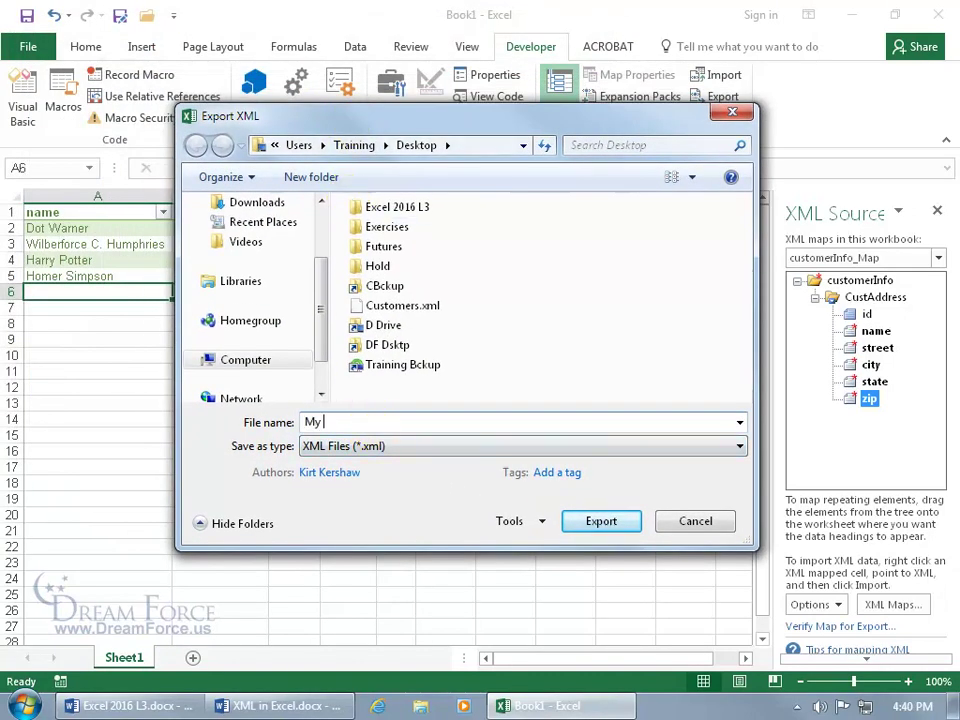
{"action": "left_click", "coordinate": [367, 468]}
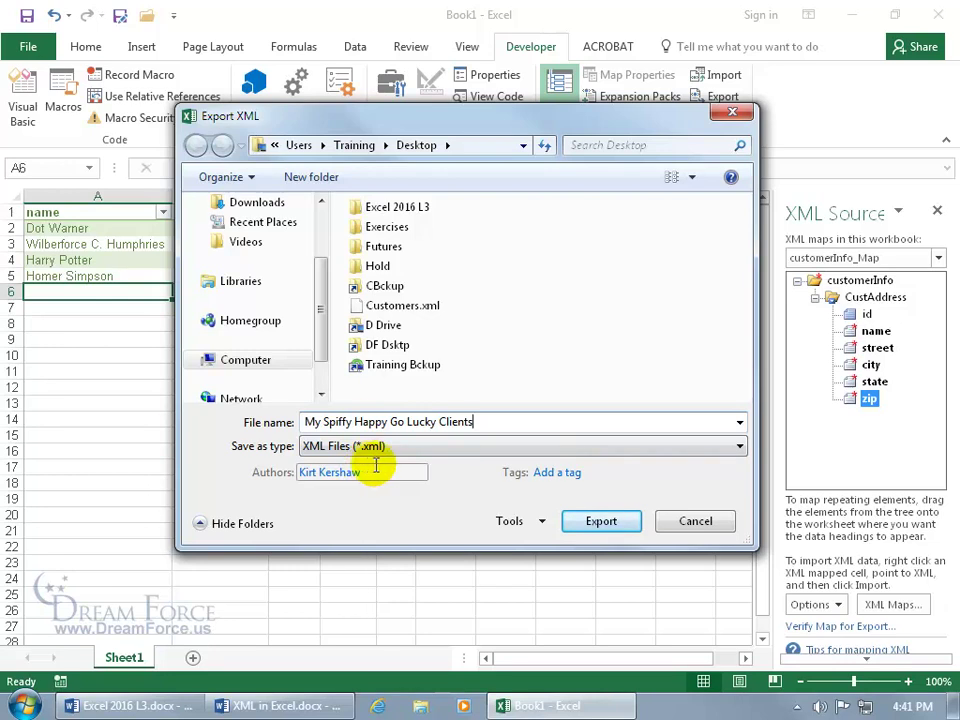
{"action": "left_click", "coordinate": [585, 516]}
{"action": "left_click", "coordinate": [598, 524]}
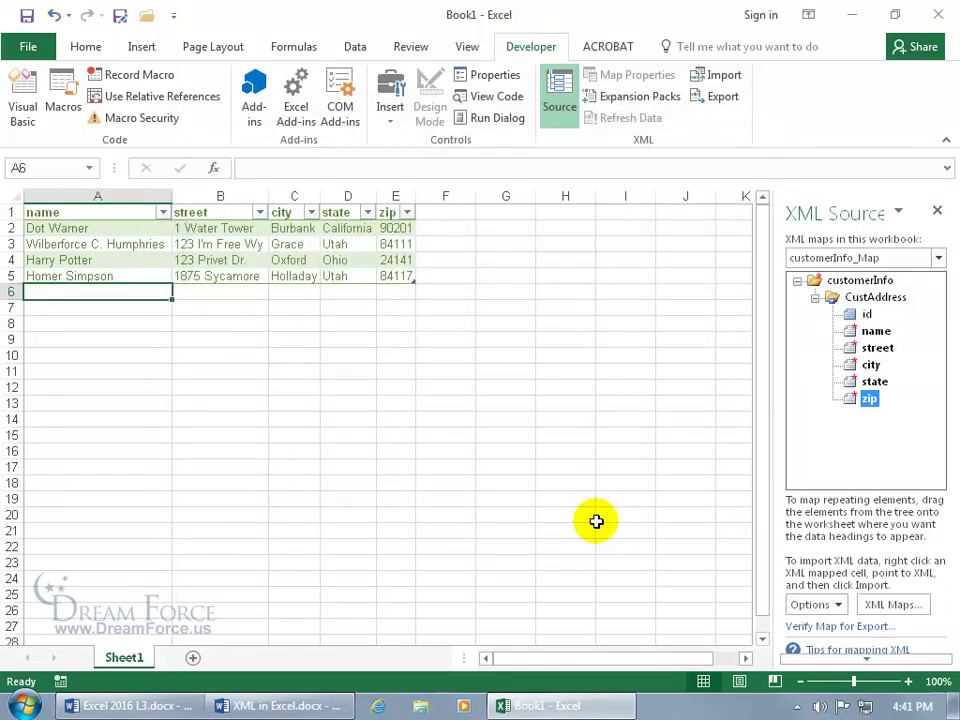
- Quit Excel without saving Book1 and move the exported XML file beside Schema.xsd
{"action": "left_click", "coordinate": [938, 14]}
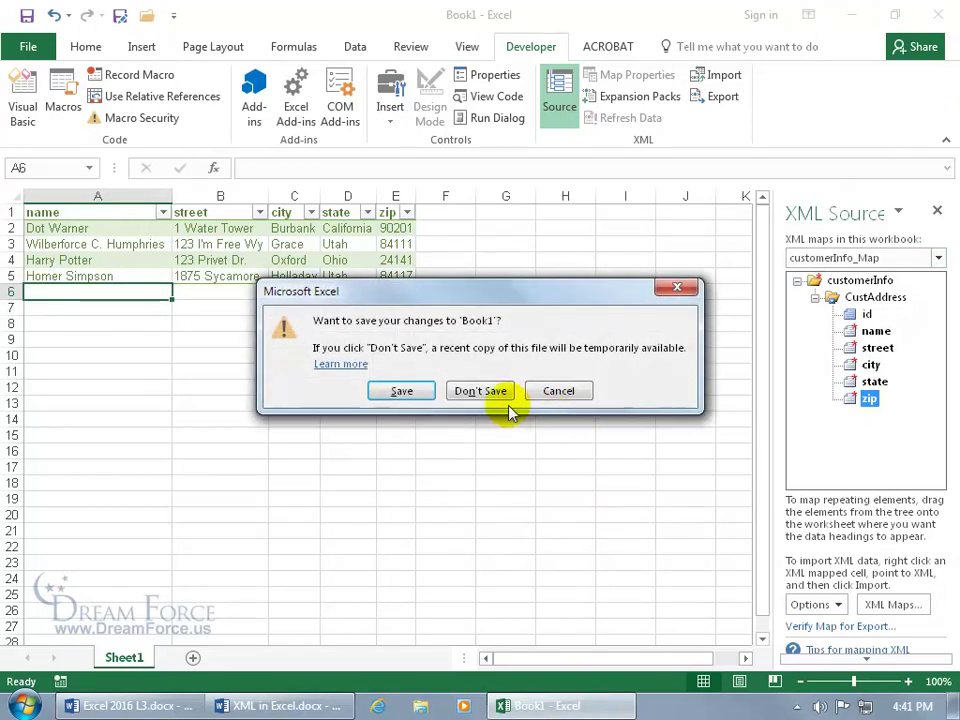
{"action": "left_click", "coordinate": [497, 392]}
{"action": "left_click_drag", "start_coordinate": [47, 440], "coordinate": [409, 386]}
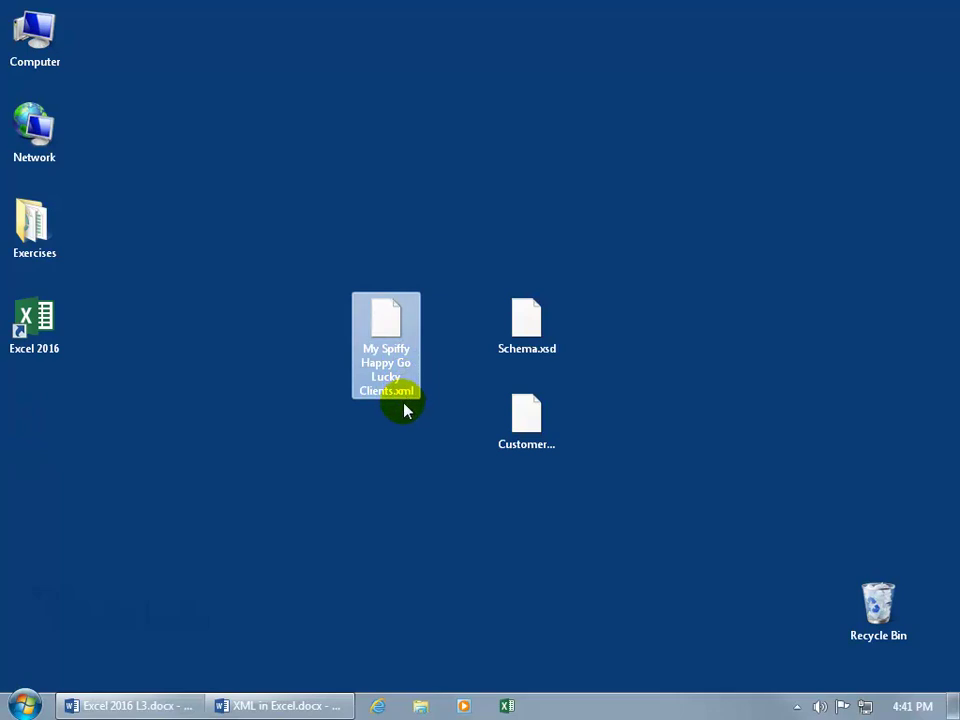
{"action": "left_click", "coordinate": [521, 335], "text": "ctrl"}
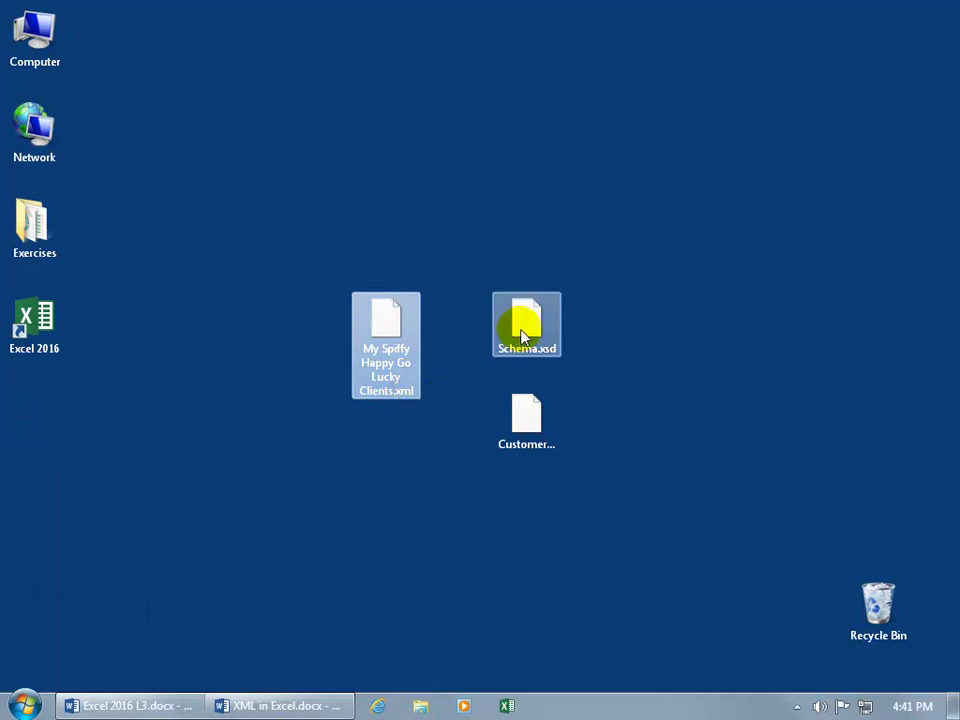
{"action": "left_click", "coordinate": [521, 335], "text": "ctrl"}
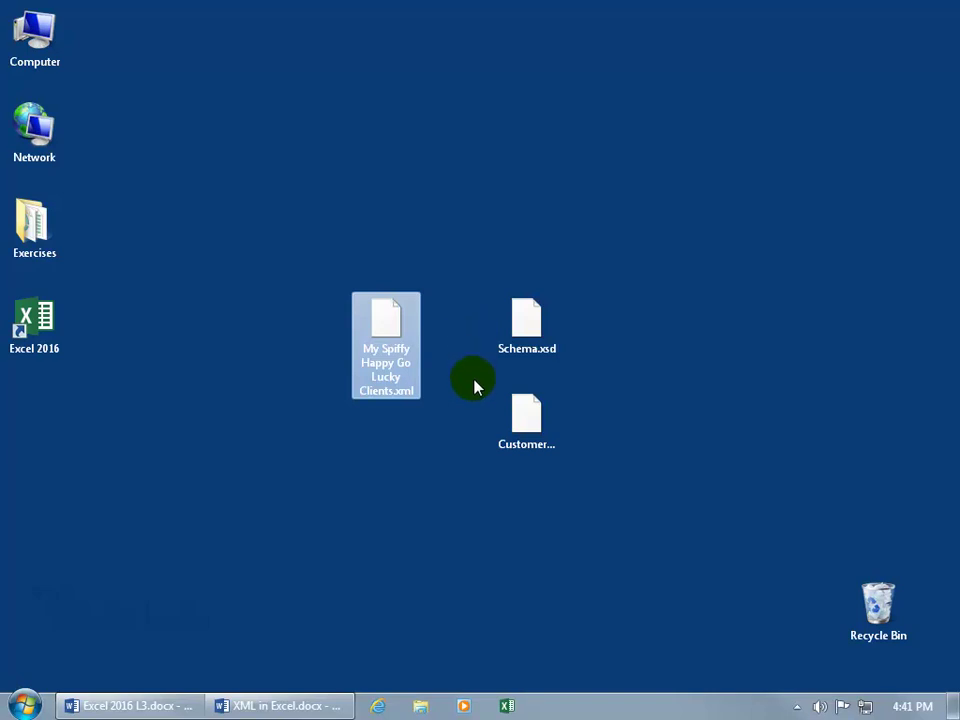
{"action": "left_click", "coordinate": [505, 432]}
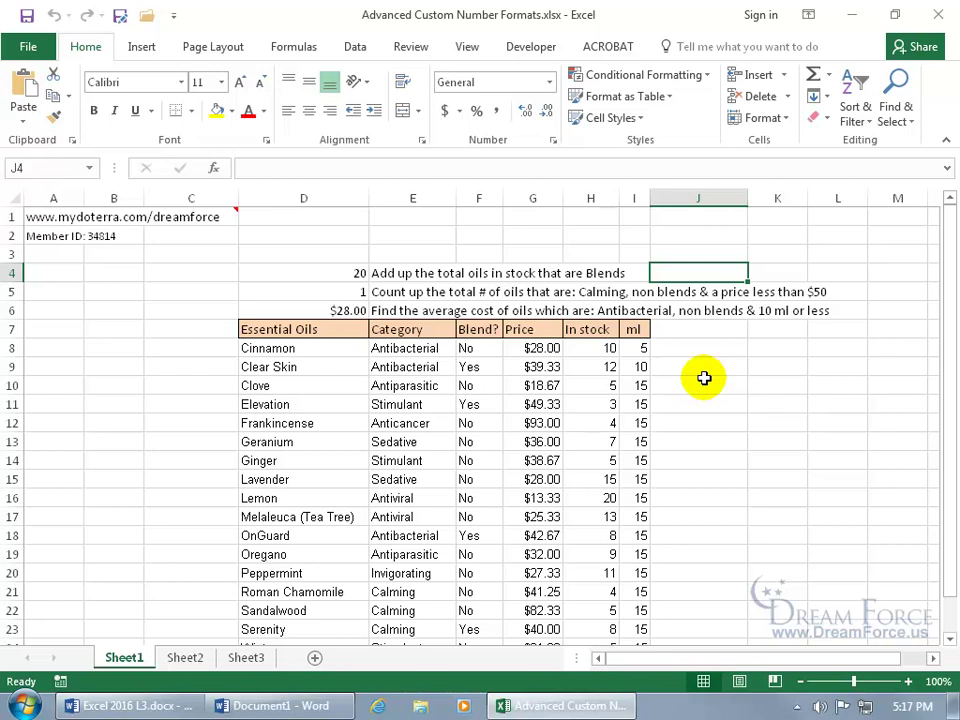
- Start a custom format for G8:I25 from the _($* #,##0.00_) code, then switch to Word's format code
{"action": "scroll", "coordinate": [704, 378], "scroll_direction": "down", "scroll_amount": 1}
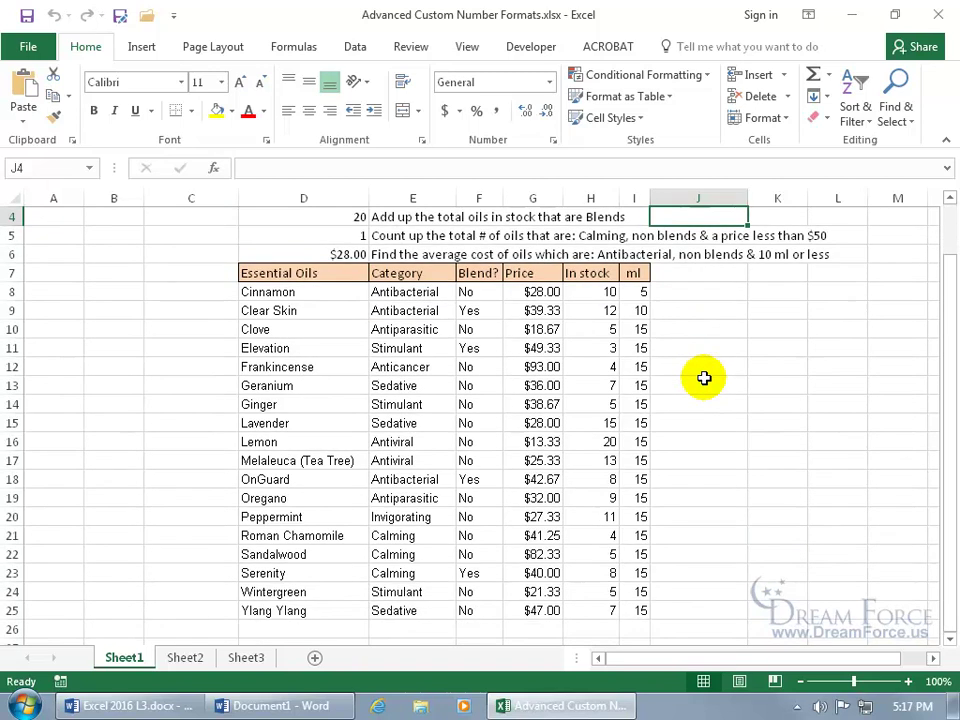
{"action": "left_click_drag", "start_coordinate": [540, 294], "coordinate": [645, 606]}
{"action": "right_click", "coordinate": [582, 470]}
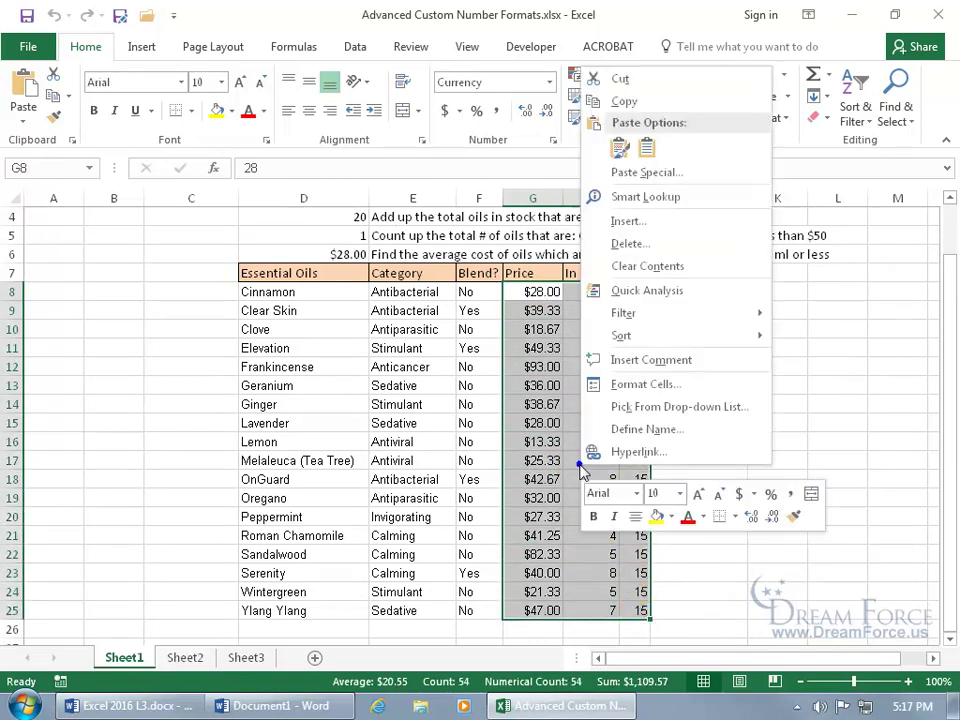
{"action": "left_click", "coordinate": [624, 385]}
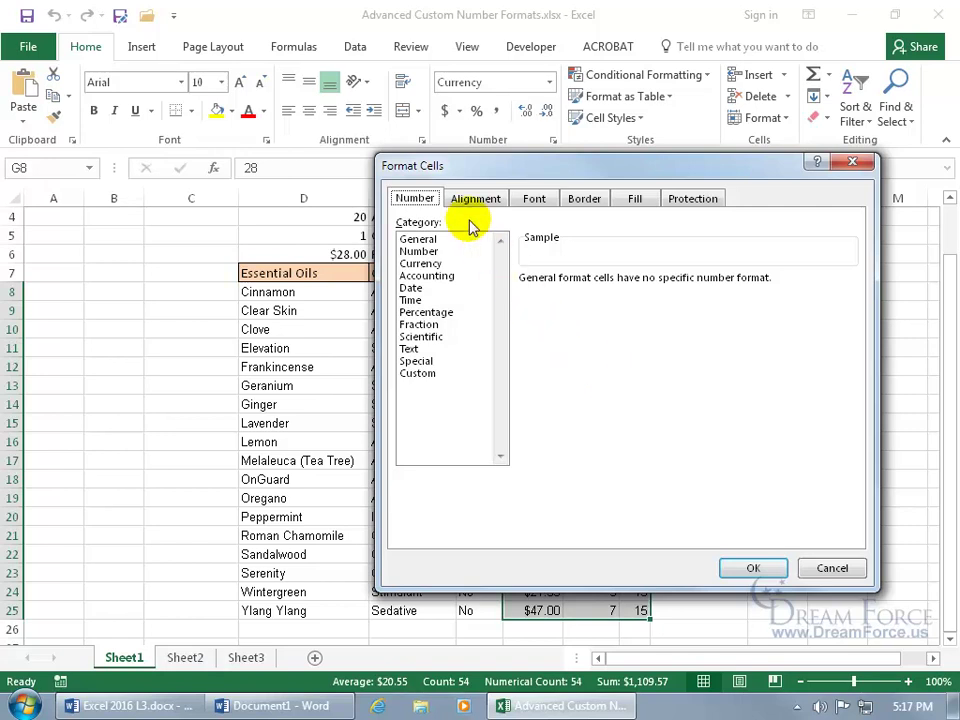
{"action": "left_click", "coordinate": [426, 376]}
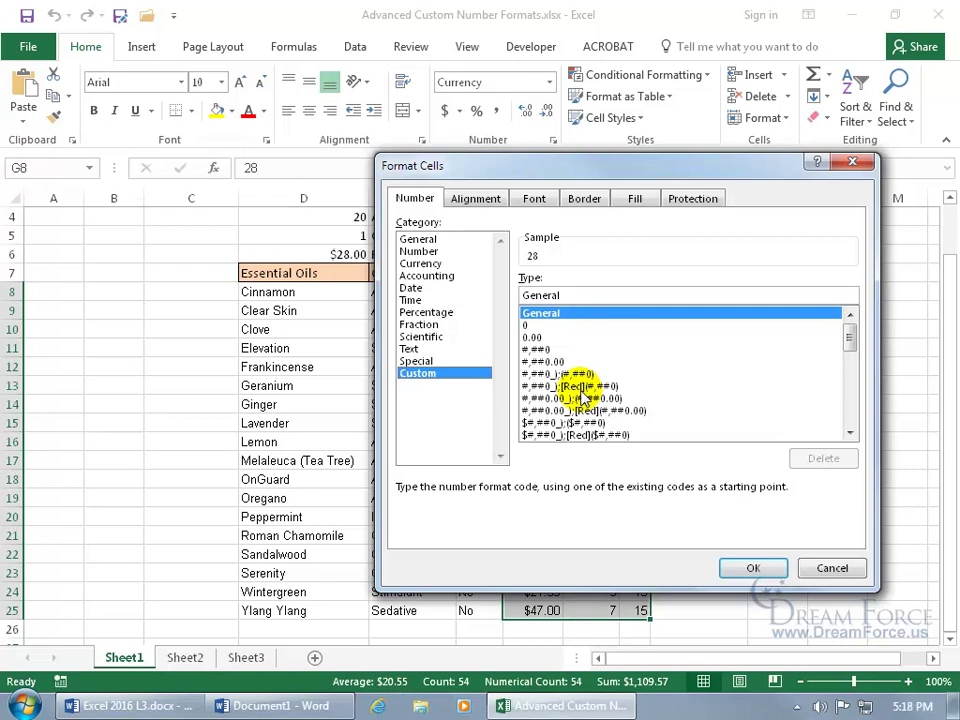
{"action": "left_click_drag", "start_coordinate": [846, 343], "coordinate": [831, 414]}
{"action": "left_click", "coordinate": [658, 398]}
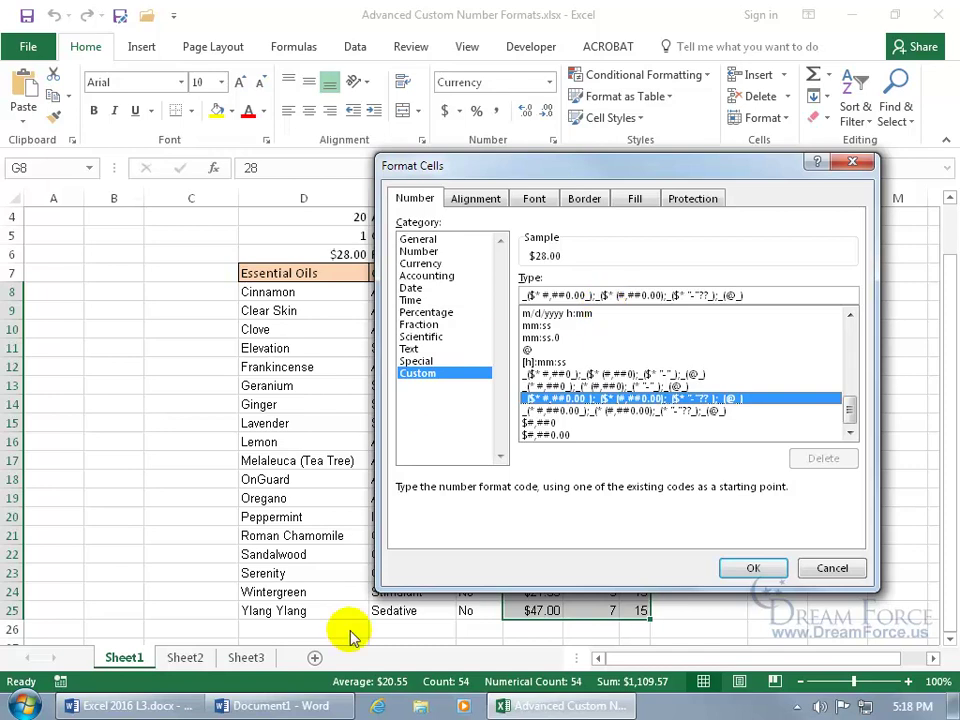
{"action": "left_click", "coordinate": [272, 706]}
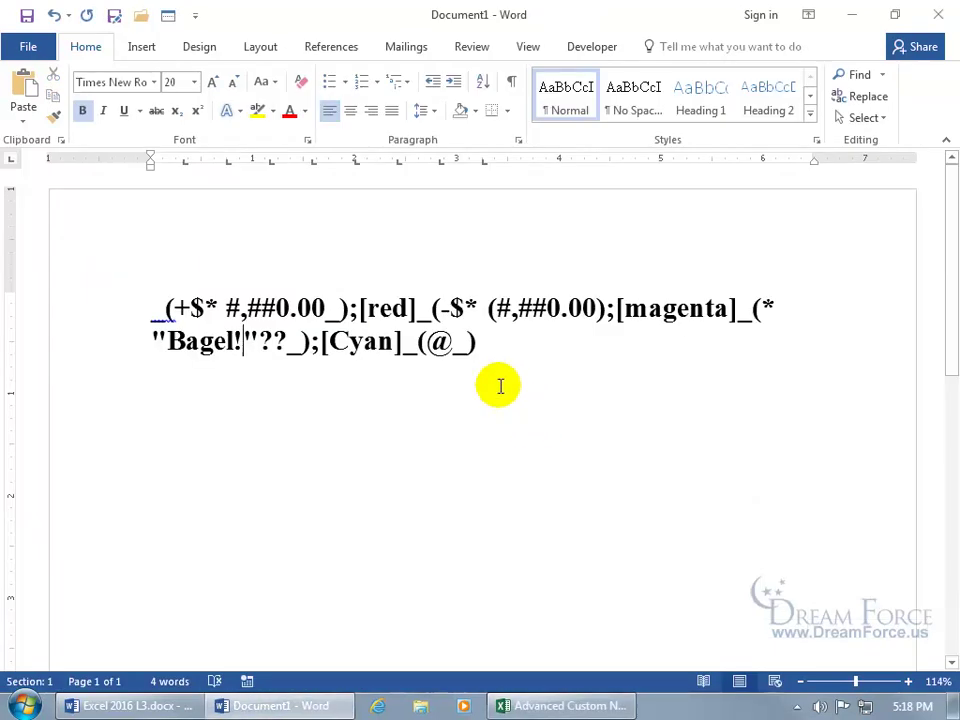
{"action": "left_click", "coordinate": [497, 347]}
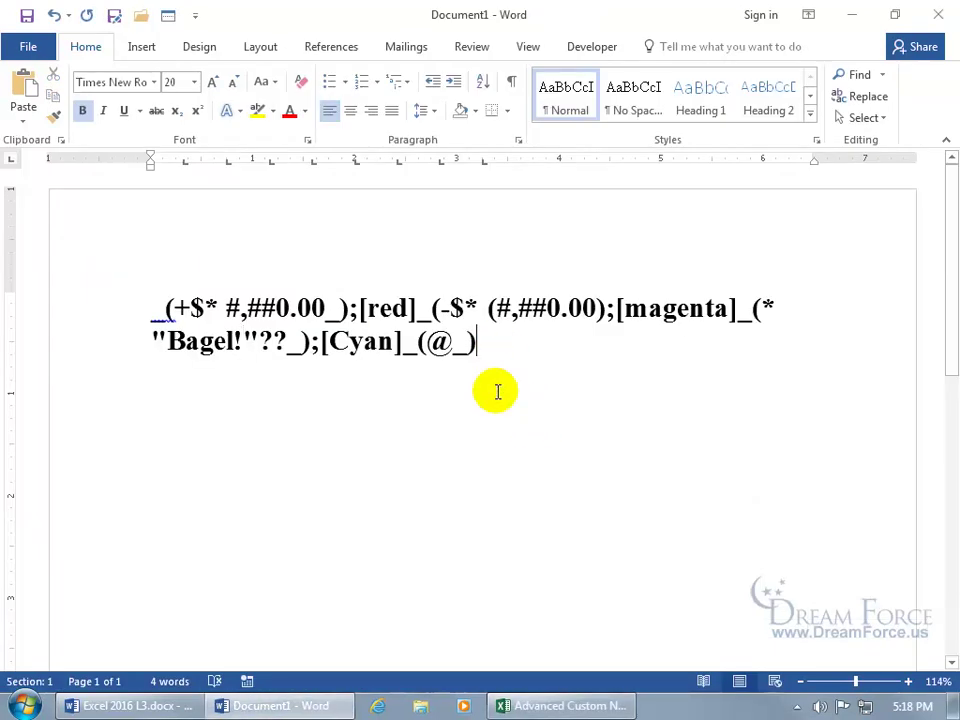
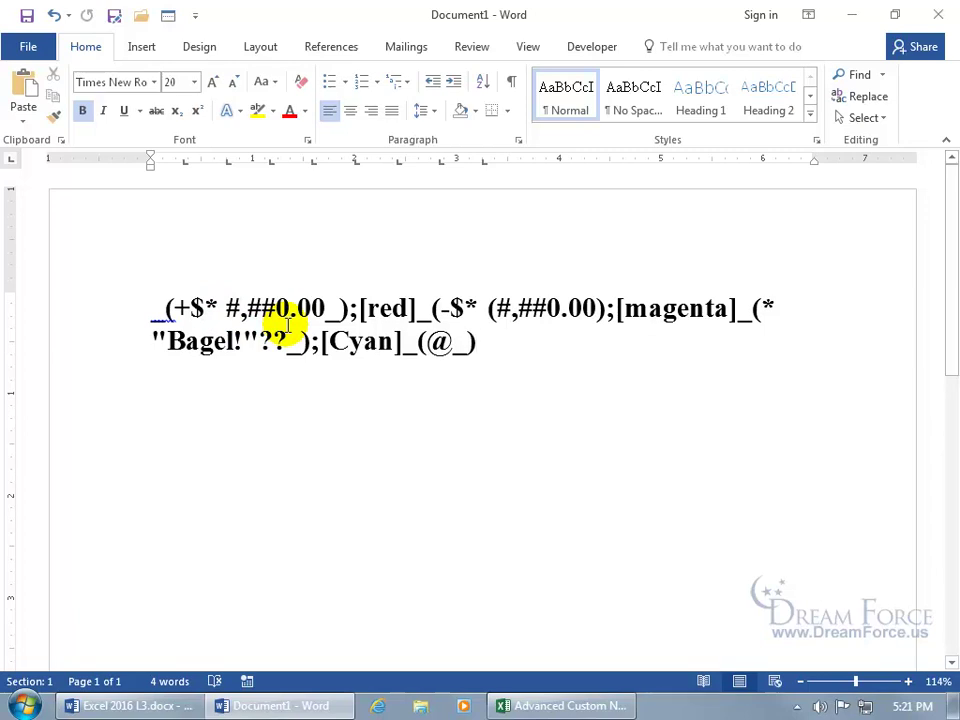
- In Word, add the word something before @ in the Cyan section of the format code
{"action": "left_click_drag", "start_coordinate": [290, 310], "coordinate": [322, 308]}
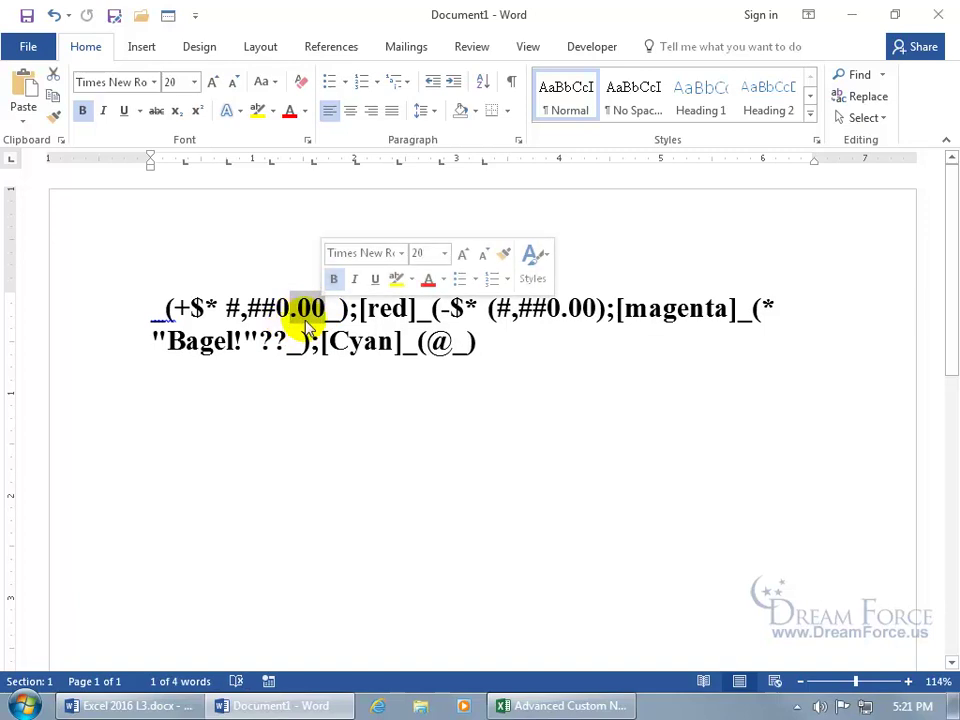
{"action": "left_click", "coordinate": [297, 312]}
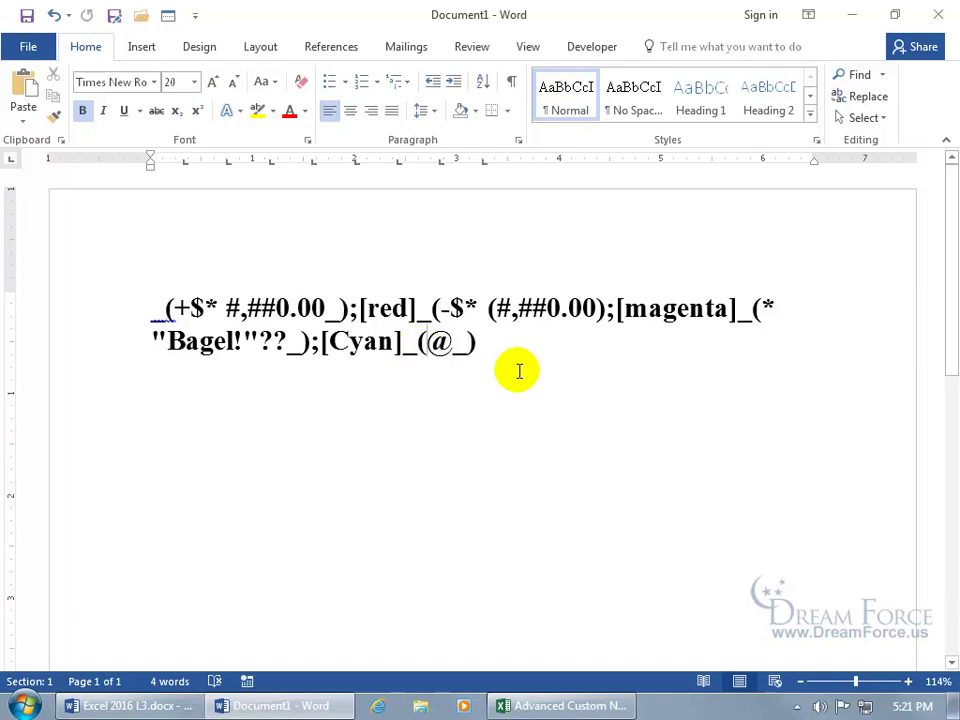
{"action": "type", "text": "\"som"}
{"action": "type", "text": "ething\""}
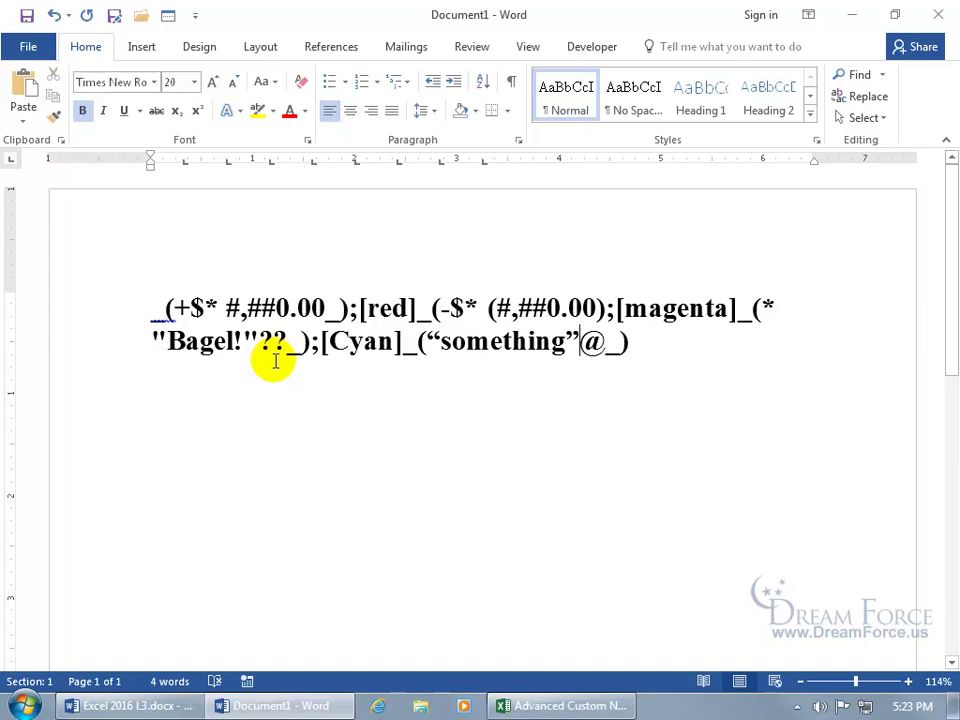
- Copy the whole format code from Word and return to Excel
{"action": "left_click_drag", "start_coordinate": [151, 311], "coordinate": [621, 354]}
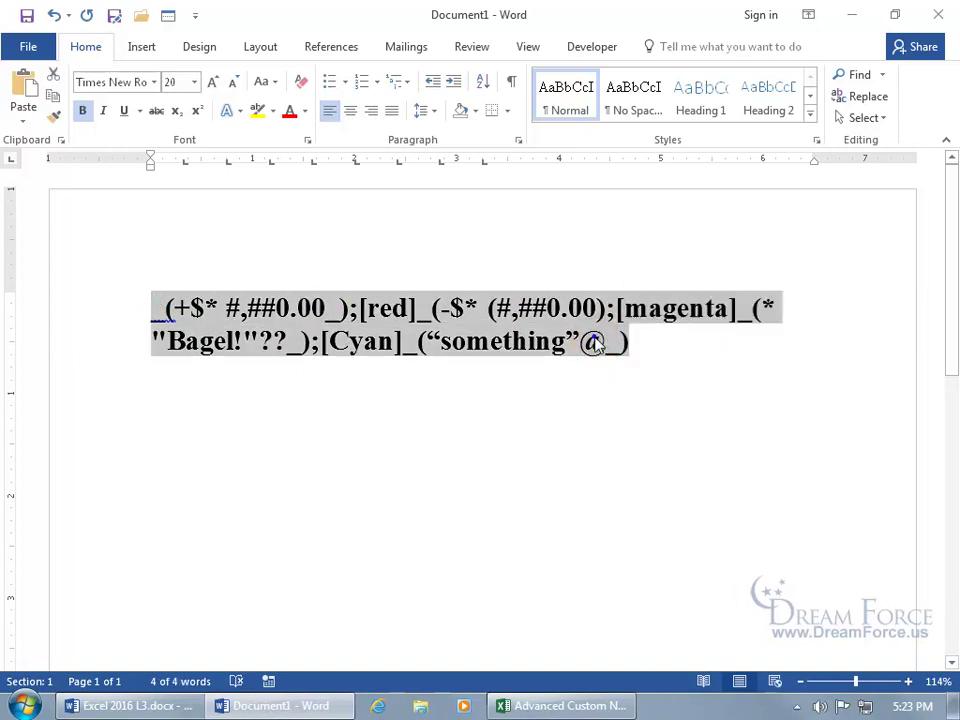
{"action": "right_click", "coordinate": [594, 342]}
{"action": "left_click", "coordinate": [622, 369]}
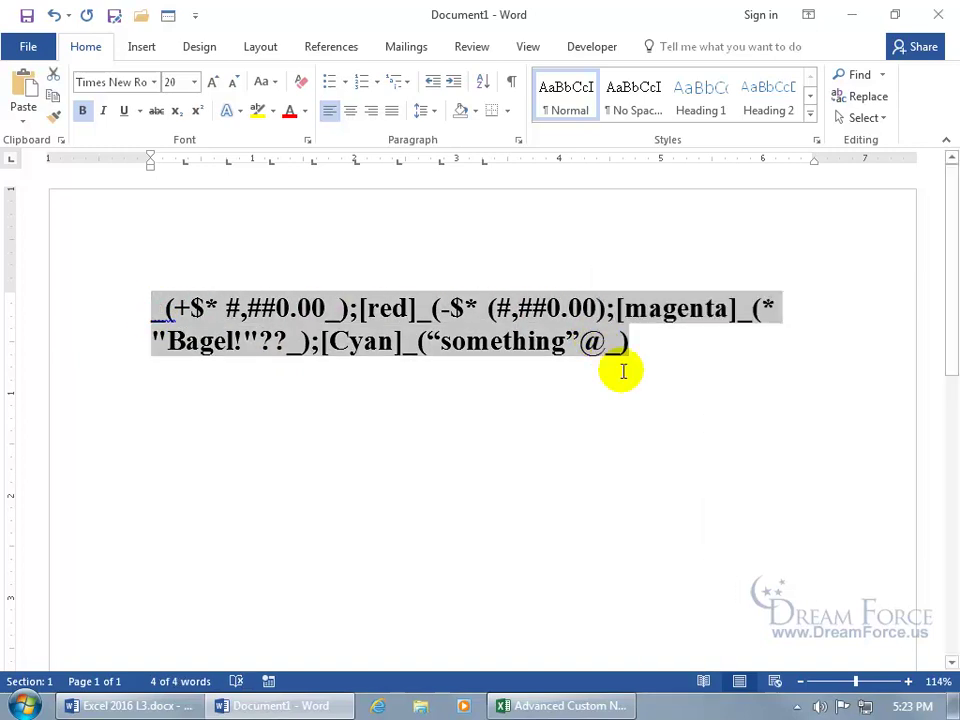
{"action": "left_click", "coordinate": [572, 705]}
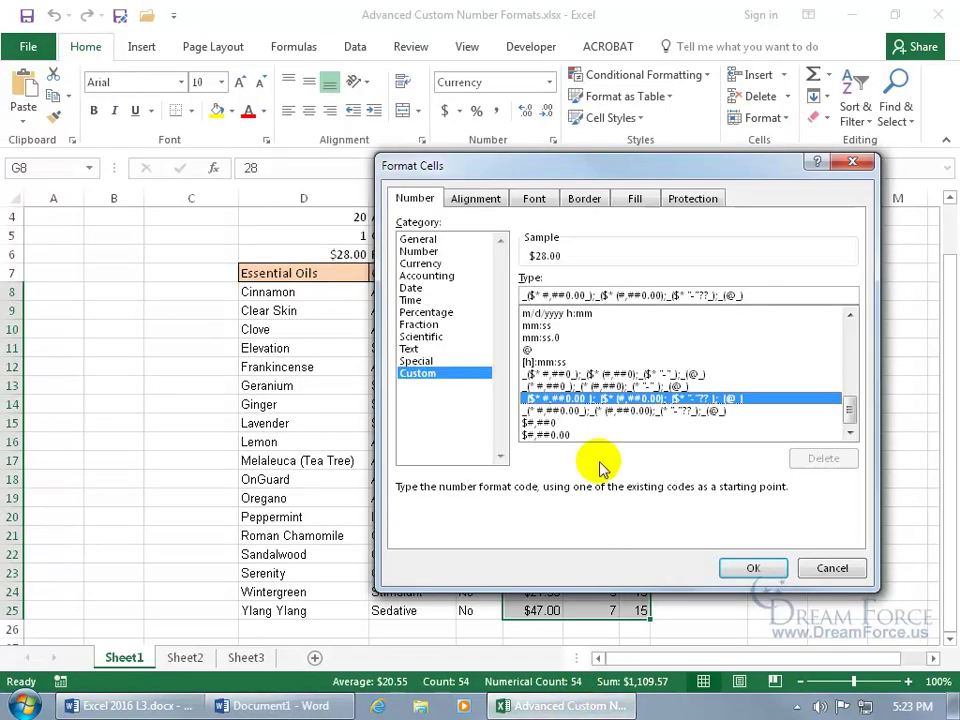
- Paste the copied code over the Custom type and try to apply it; Excel rejects it, so go back to Word
{"action": "left_click_drag", "start_coordinate": [754, 296], "coordinate": [516, 293]}
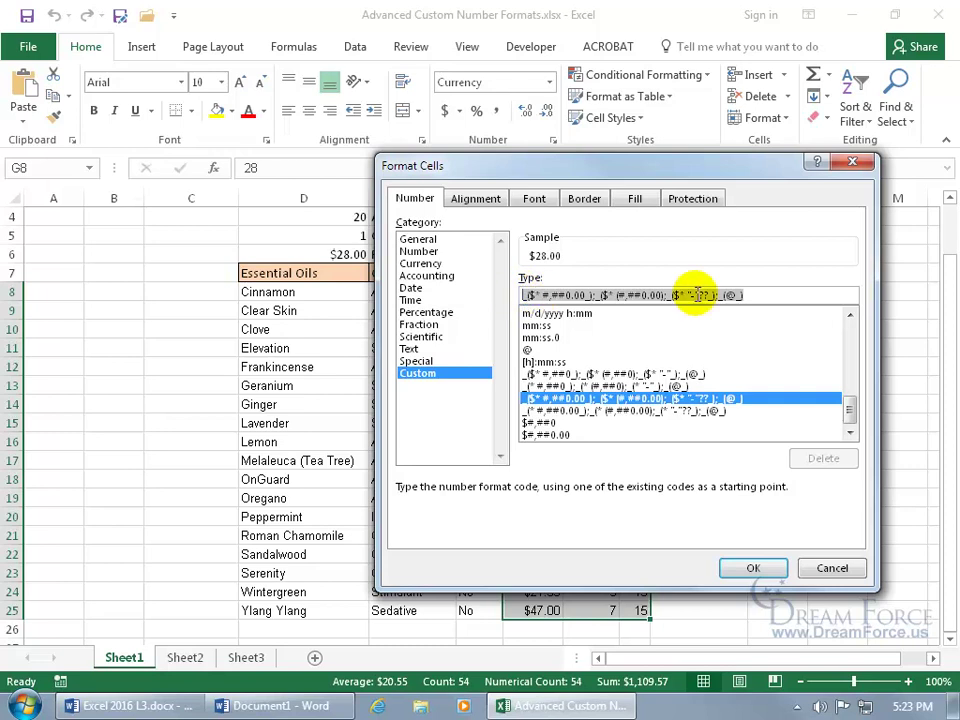
{"action": "left_click", "coordinate": [570, 295]}
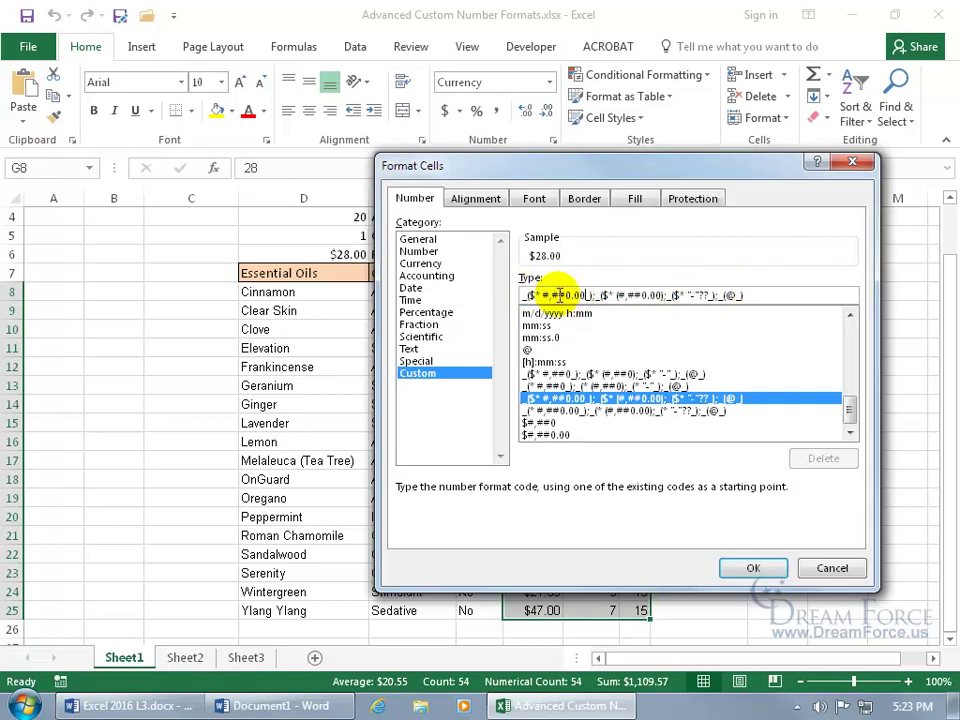
{"action": "left_click_drag", "start_coordinate": [752, 296], "coordinate": [478, 303]}
{"action": "key", "text": "ctrl+v"}
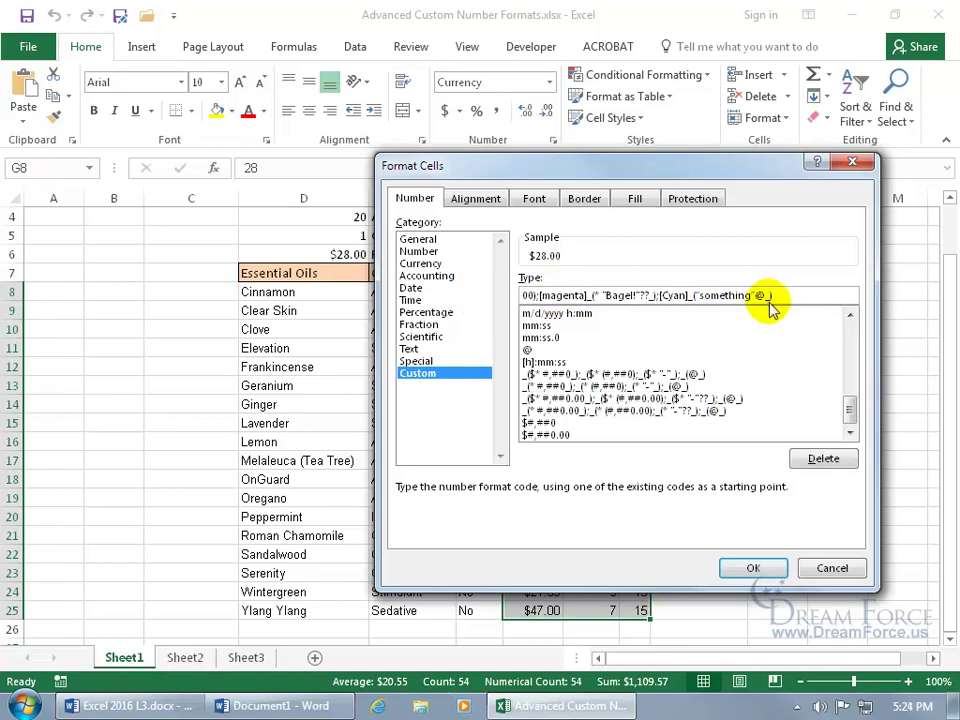
{"action": "key", "text": "Left"}
{"action": "key", "text": "Left"}
{"action": "key", "text": "Left"}
{"action": "key", "text": "Left"}
{"action": "key", "text": "Left"}
{"action": "key", "text": "Left"}
{"action": "key", "text": "Left"}
{"action": "key", "text": "Left"}
{"action": "key", "text": "Left"}
{"action": "key", "text": "Left"}
{"action": "key", "text": "Left"}
{"action": "key", "text": "Left"}
{"action": "key", "text": "Left"}
{"action": "key", "text": "Left"}
{"action": "key", "text": "Left"}
{"action": "key", "text": "Left"}
{"action": "key", "text": "Left"}
{"action": "key", "text": "Left"}
{"action": "key", "text": "Left"}
{"action": "key", "text": "Left"}
{"action": "key", "text": "Left"}
{"action": "key", "text": "Left"}
{"action": "key", "text": "Left"}
{"action": "key", "text": "Left"}
{"action": "key", "text": "Left"}
{"action": "key", "text": "Left"}
{"action": "key", "text": "Left"}
{"action": "key", "text": "Left"}
{"action": "key", "text": "Left"}
{"action": "key", "text": "Left"}
{"action": "key", "text": "Left"}
{"action": "key", "text": "Left"}
{"action": "key", "text": "Left"}
{"action": "key", "text": "Left"}
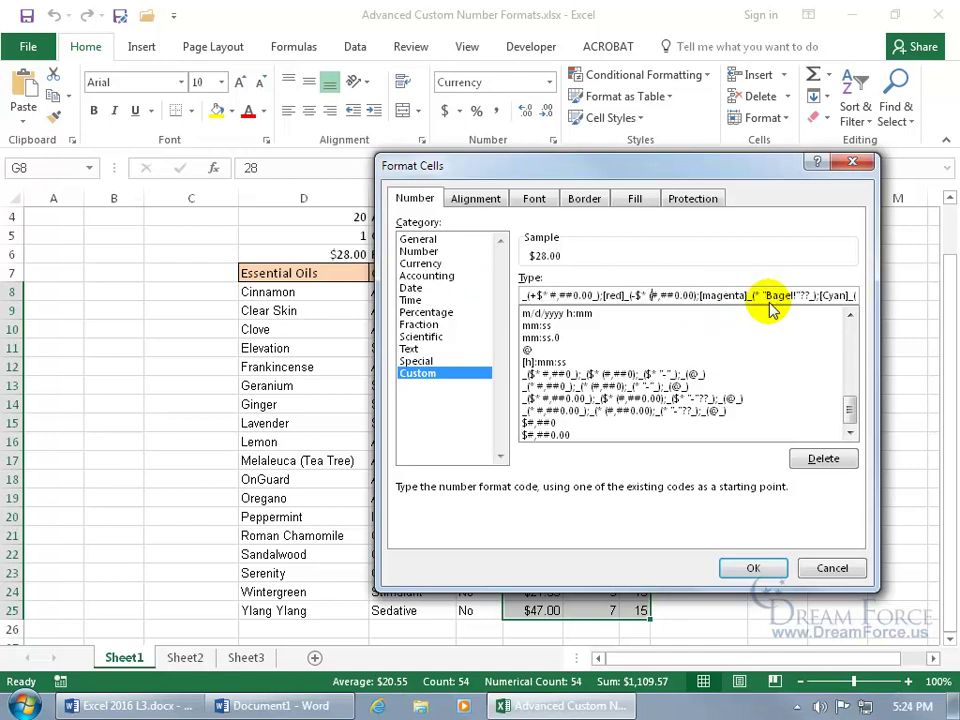
{"action": "key", "text": "Left"}
{"action": "key", "text": "Left"}
{"action": "key", "text": "Left"}
{"action": "key", "text": "Left"}
{"action": "key", "text": "Left"}
{"action": "key", "text": "Left"}
{"action": "key", "text": "Left"}
{"action": "key", "text": "Left"}
{"action": "key", "text": "Left"}
{"action": "key", "text": "Left"}
{"action": "key", "text": "Left"}
{"action": "key", "text": "Left"}
{"action": "key", "text": "Left"}
{"action": "key", "text": "Left"}
{"action": "key", "text": "Left"}
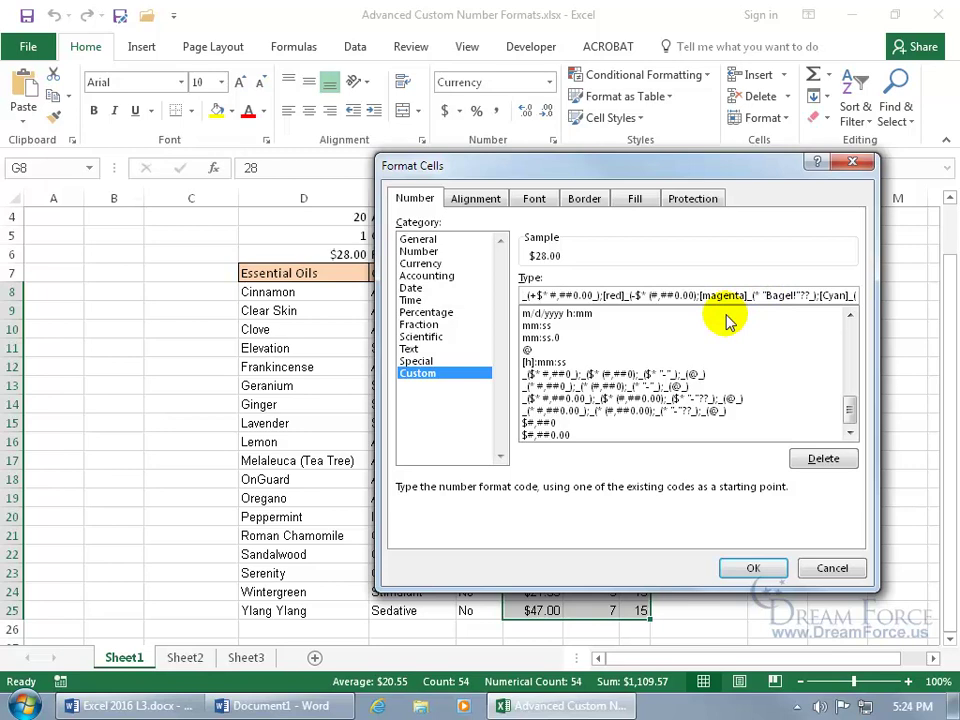
{"action": "left_click", "coordinate": [748, 570]}
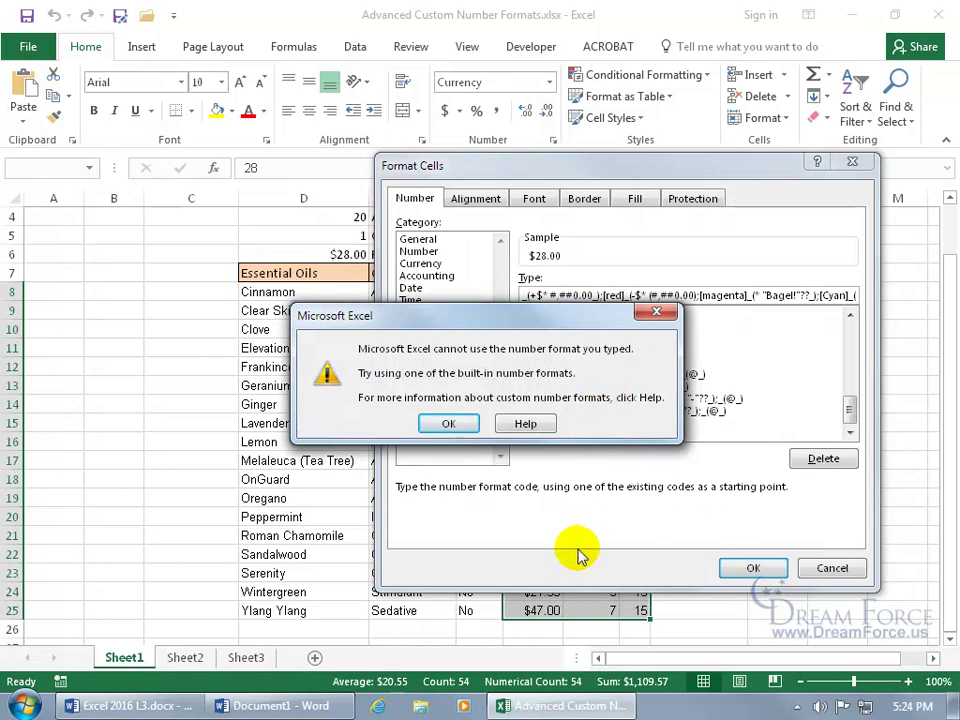
{"action": "left_click", "coordinate": [300, 706]}
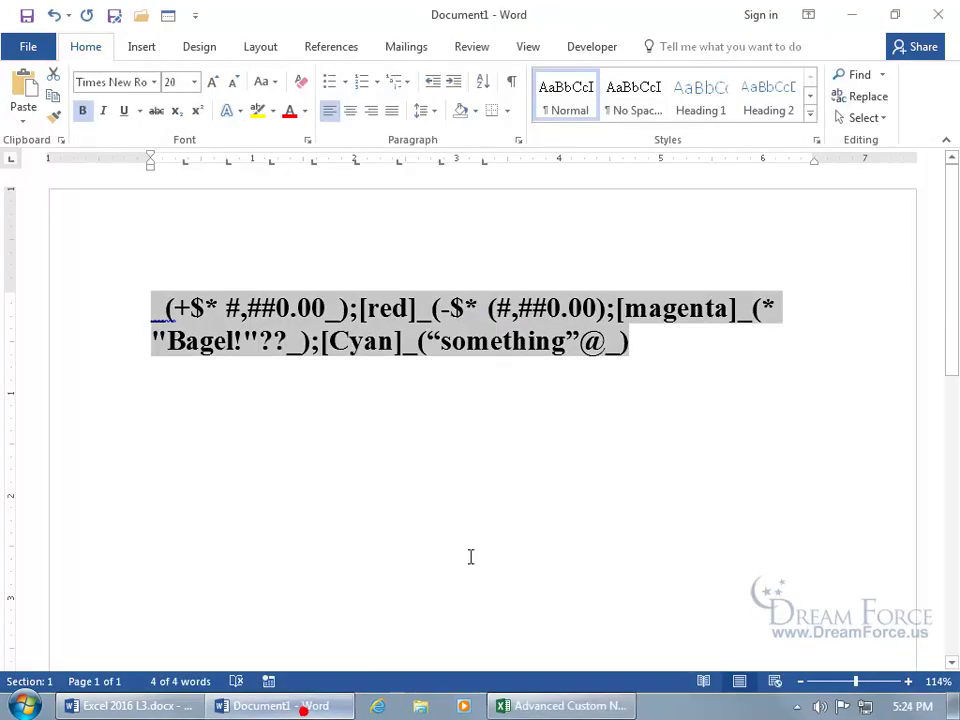
- Compare the curly quote before something with the straight quotes around Bagel!, then dismiss Excel's error
{"action": "left_click", "coordinate": [437, 342]}
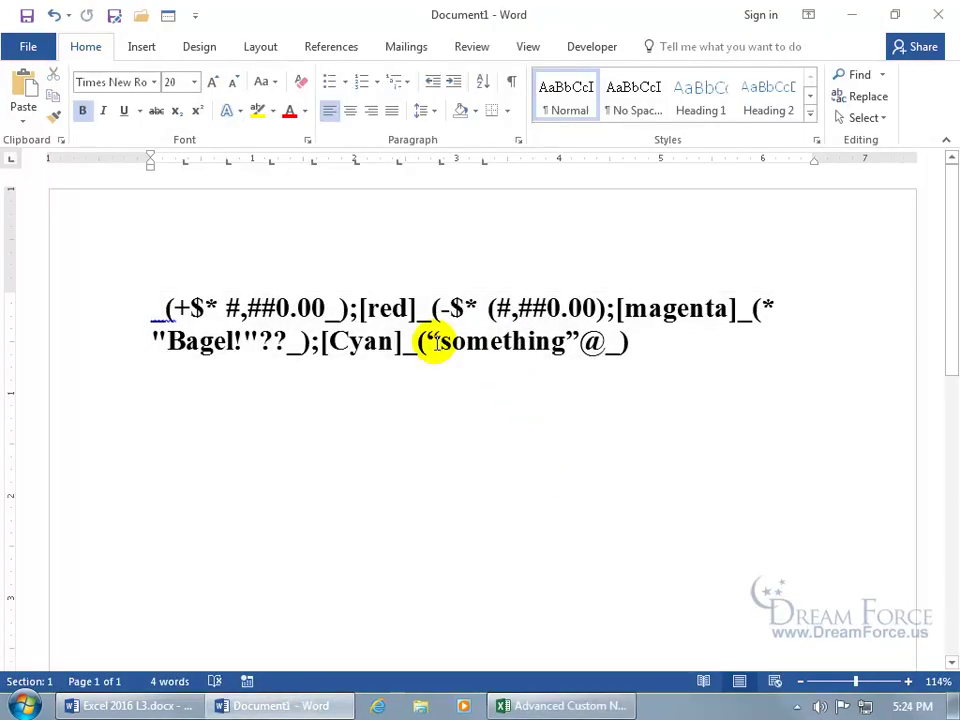
{"action": "left_click_drag", "start_coordinate": [437, 342], "coordinate": [429, 342]}
{"action": "left_click_drag", "start_coordinate": [258, 342], "coordinate": [252, 343]}
{"action": "left_click_drag", "start_coordinate": [431, 342], "coordinate": [440, 348]}
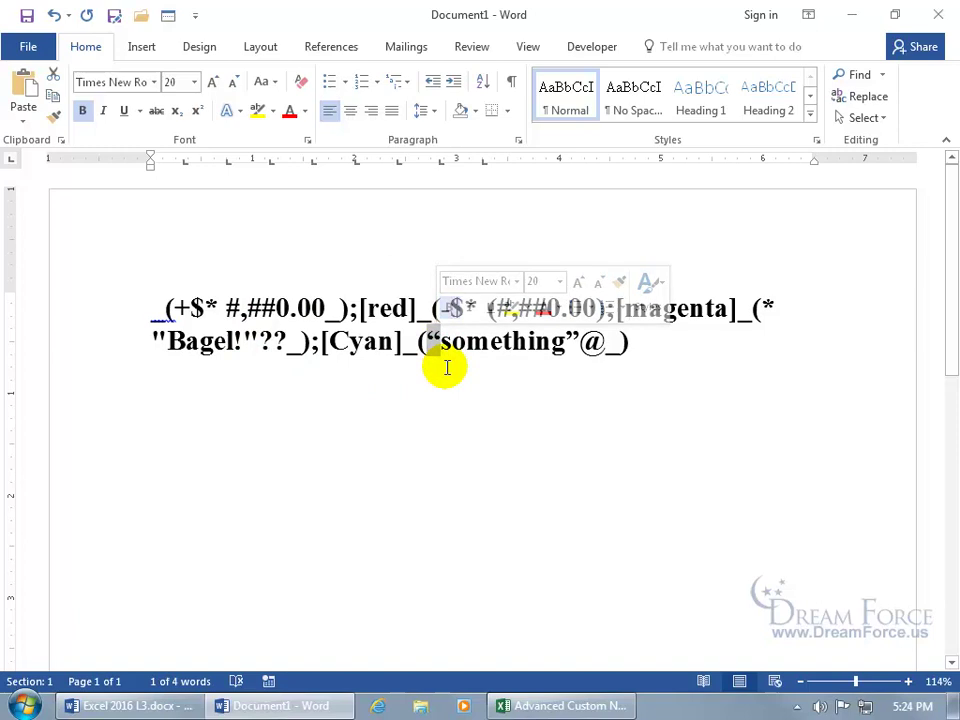
{"action": "left_click", "coordinate": [540, 706]}
{"action": "left_click", "coordinate": [448, 423]}
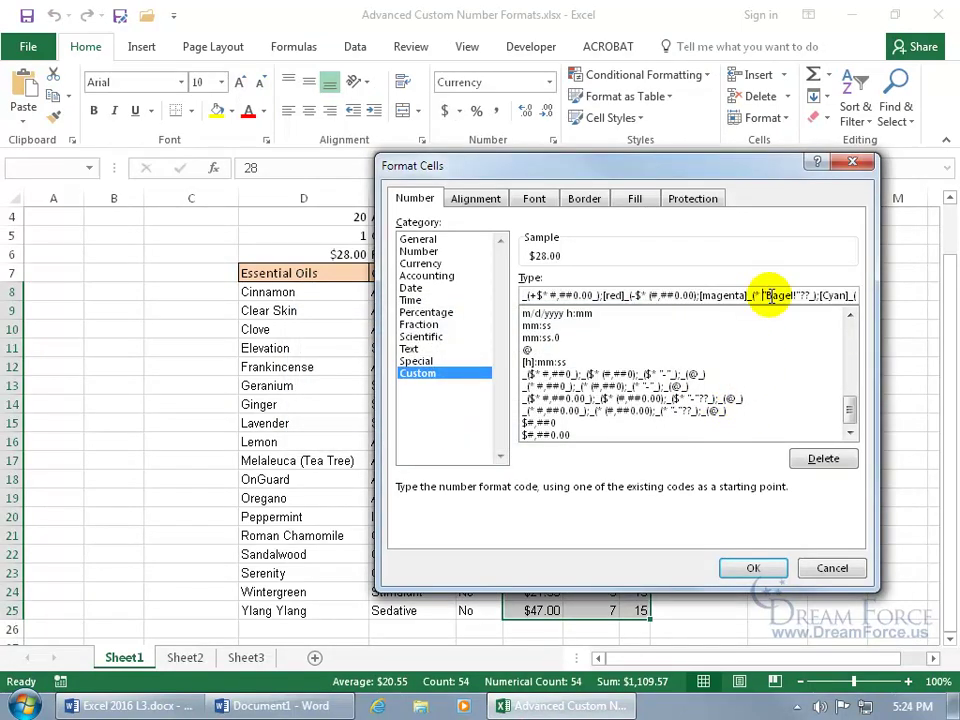
- Fix the quote marks around something in the Type box and apply the format, giving values like +$ 28.00
{"action": "key", "text": "End"}
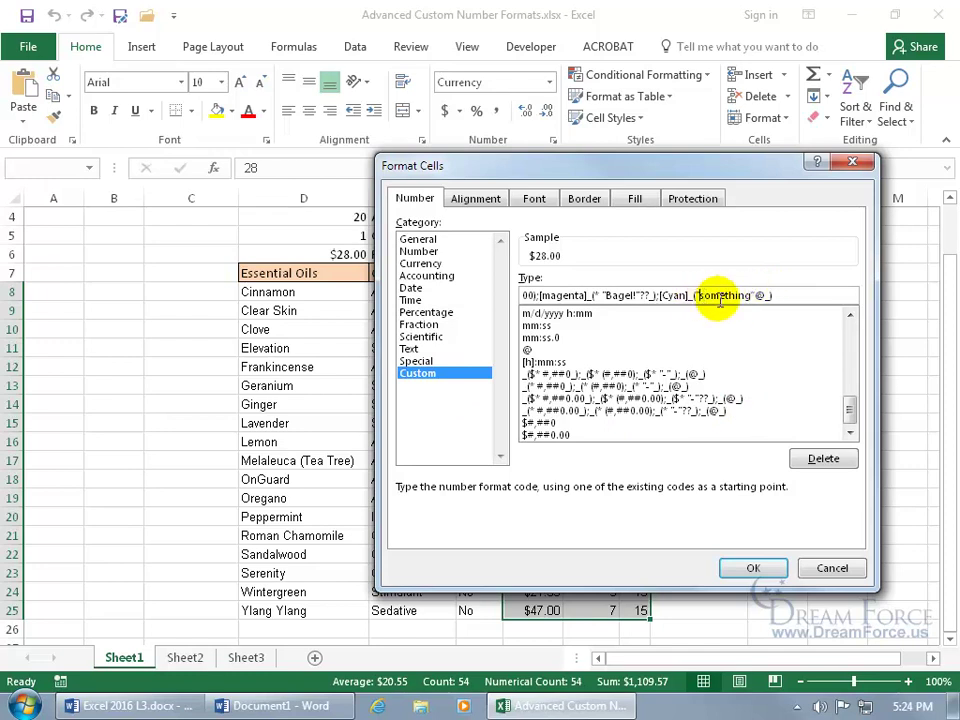
{"action": "left_click", "coordinate": [753, 295]}
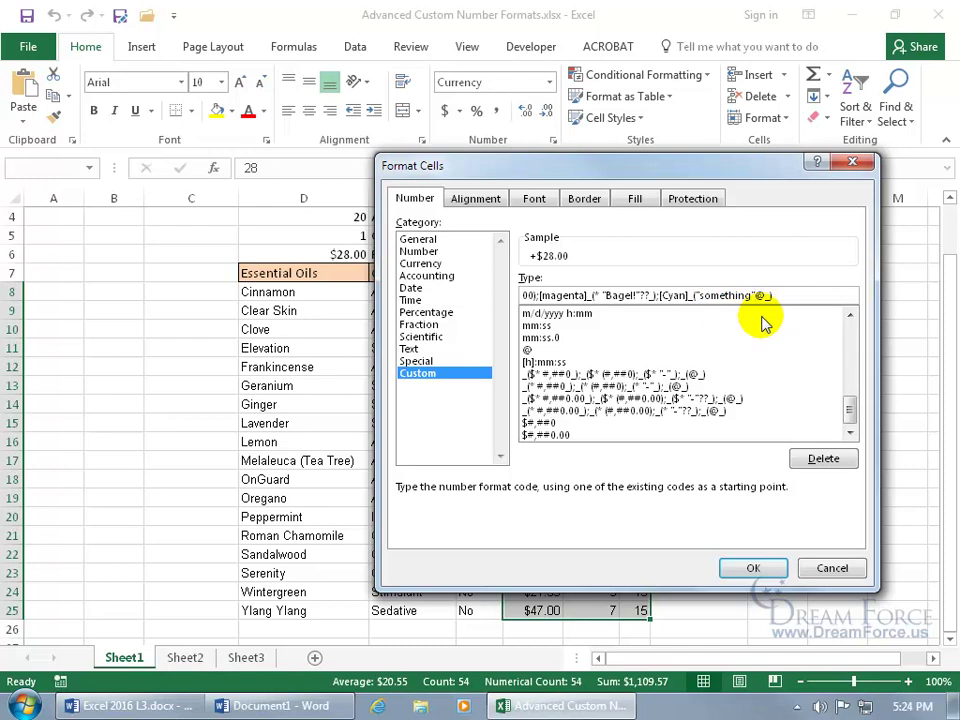
{"action": "left_click", "coordinate": [762, 571]}
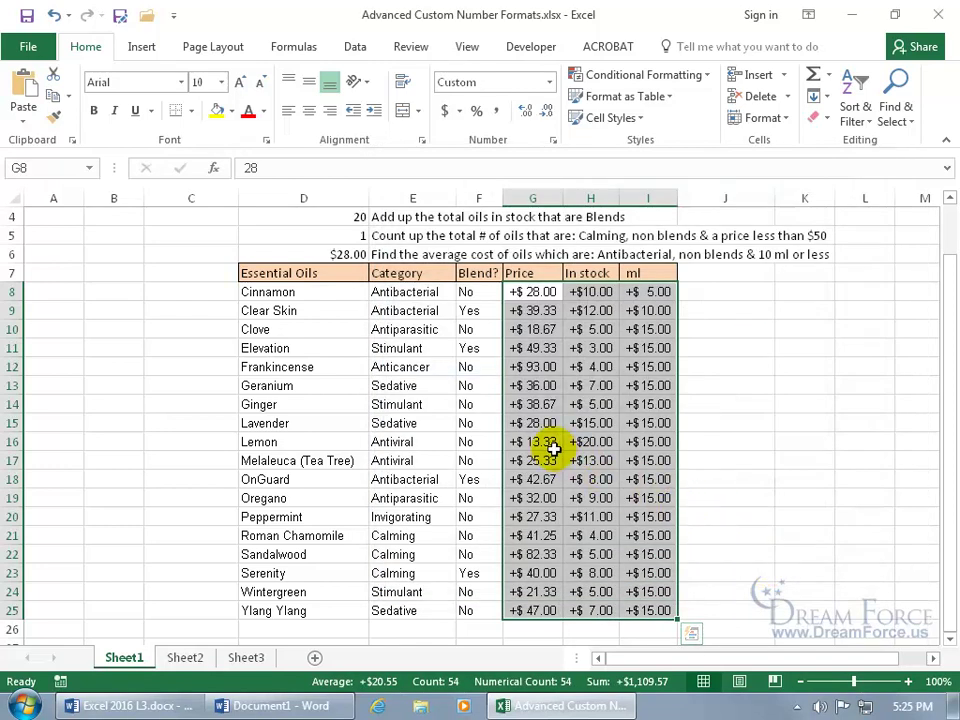
- Enter -13 as the Lemon price in G16 and 0 in G17
{"action": "left_click", "coordinate": [530, 443]}
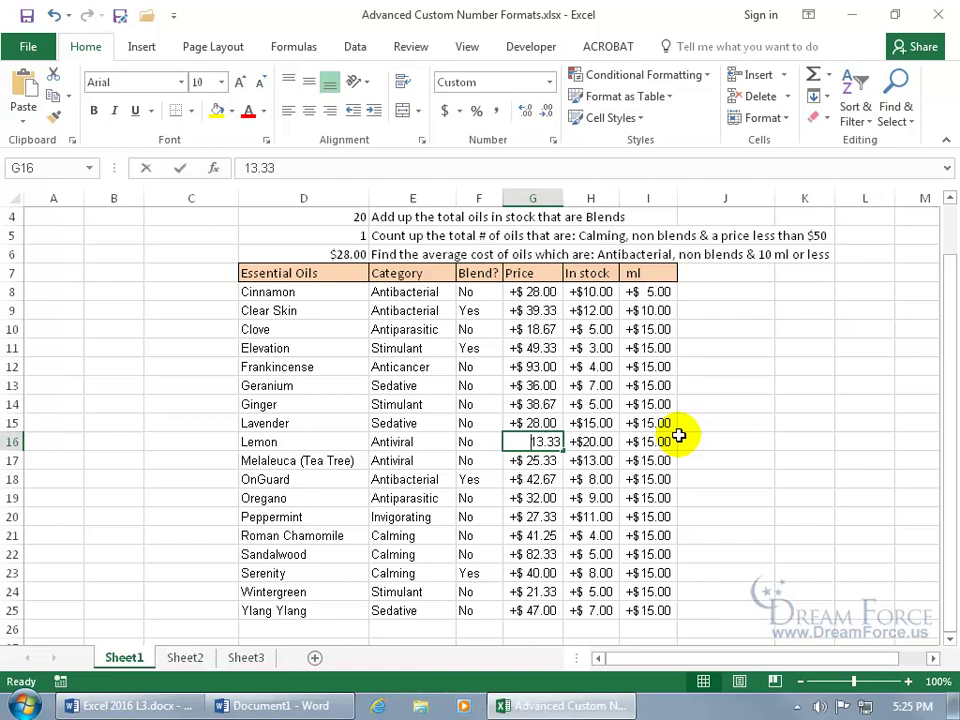
{"action": "type", "text": "-13"}
{"action": "key", "text": "Return"}
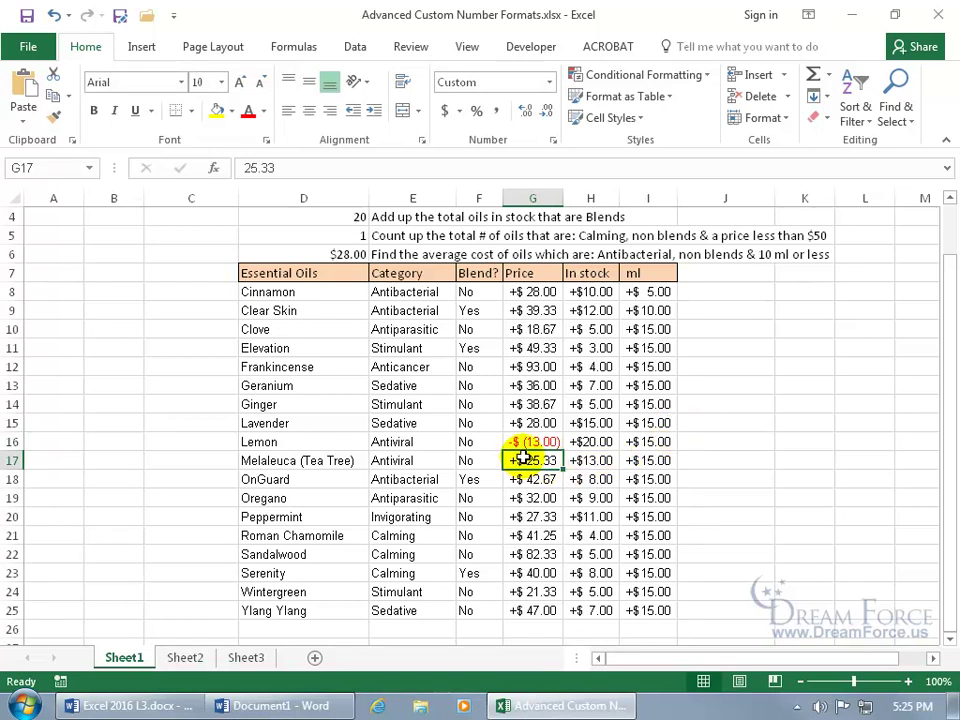
{"action": "type", "text": "0"}
{"action": "key", "text": "Return"}
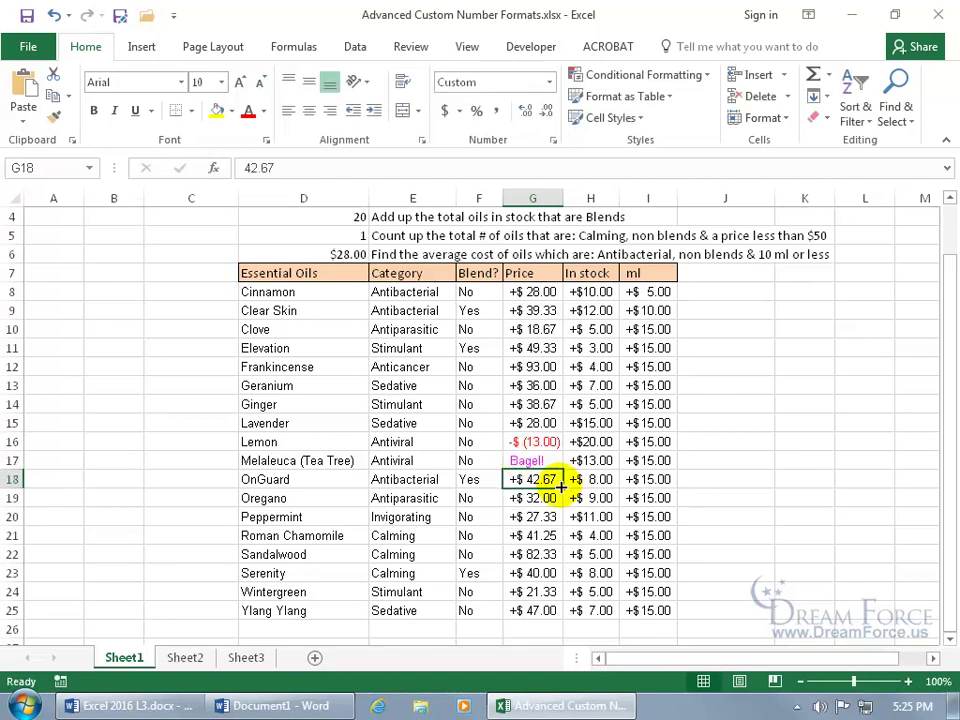
- Enter any in the OnGuard price cell, widen the Price column, and select G8:I25
{"action": "type", "text": "any"}
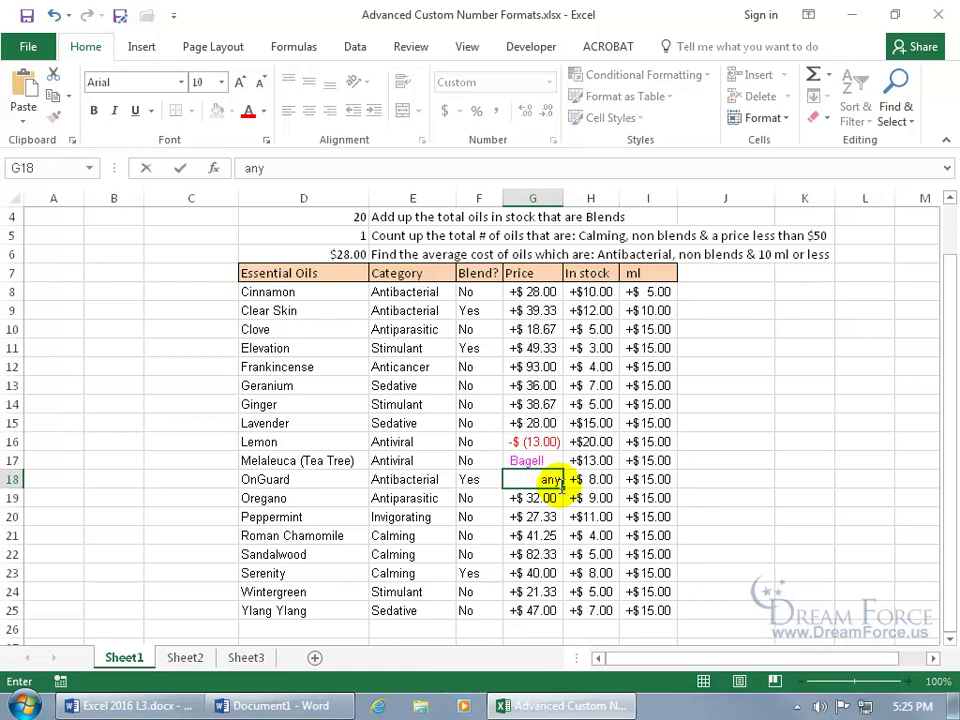
{"action": "key", "text": "Return"}
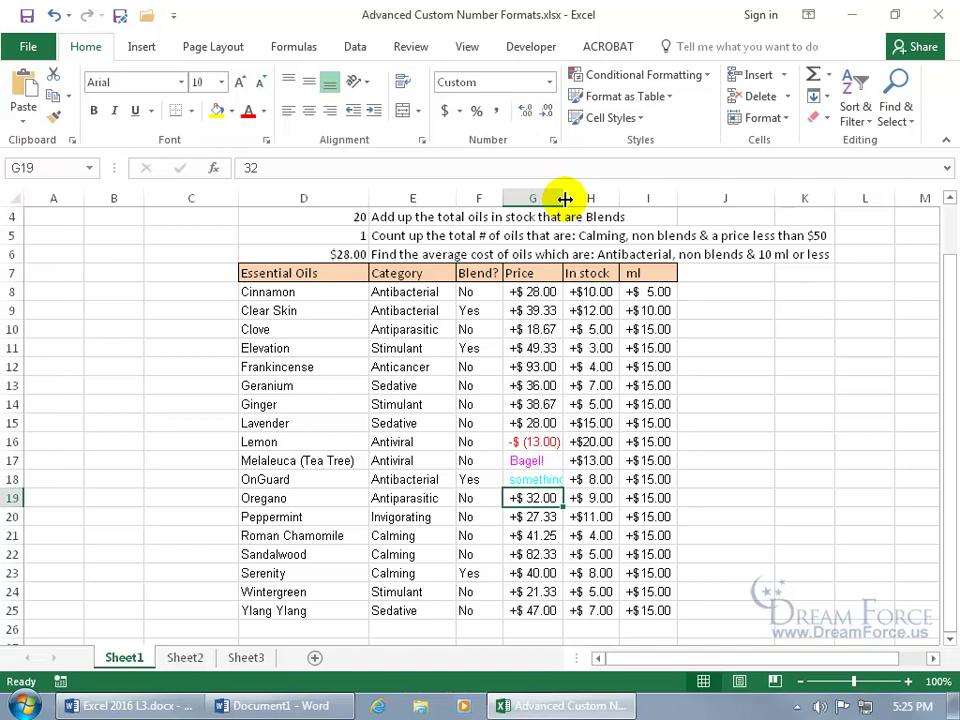
{"action": "left_click_drag", "start_coordinate": [565, 199], "coordinate": [628, 199]}
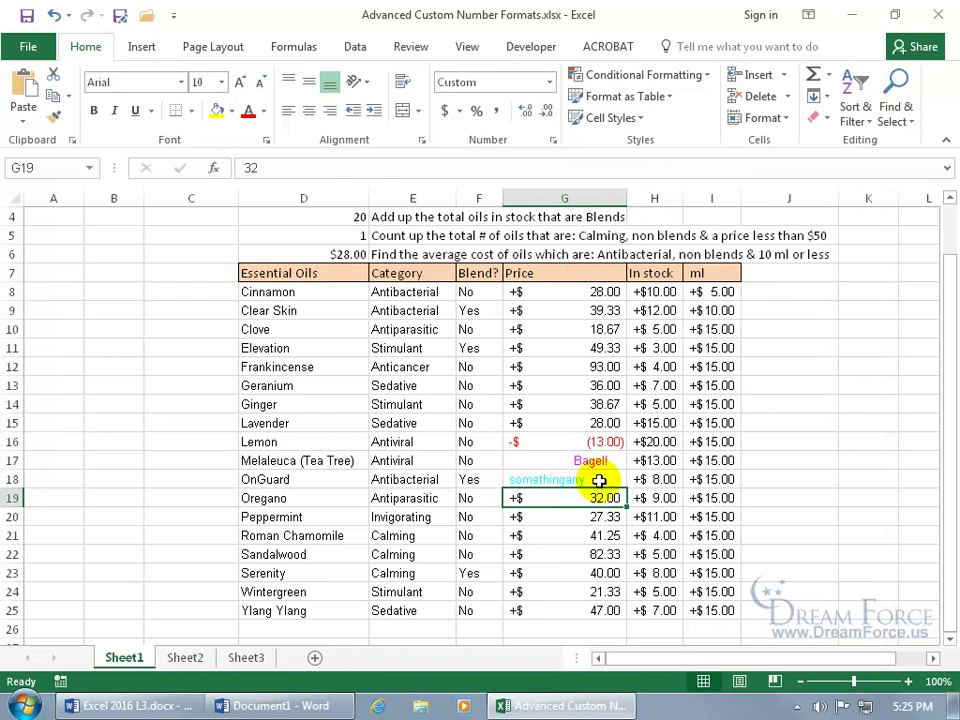
{"action": "left_click_drag", "start_coordinate": [553, 289], "coordinate": [716, 609]}
- Change [Cyan] to [Blue] in the custom number format of G8:I25
{"action": "right_click", "coordinate": [648, 511]}
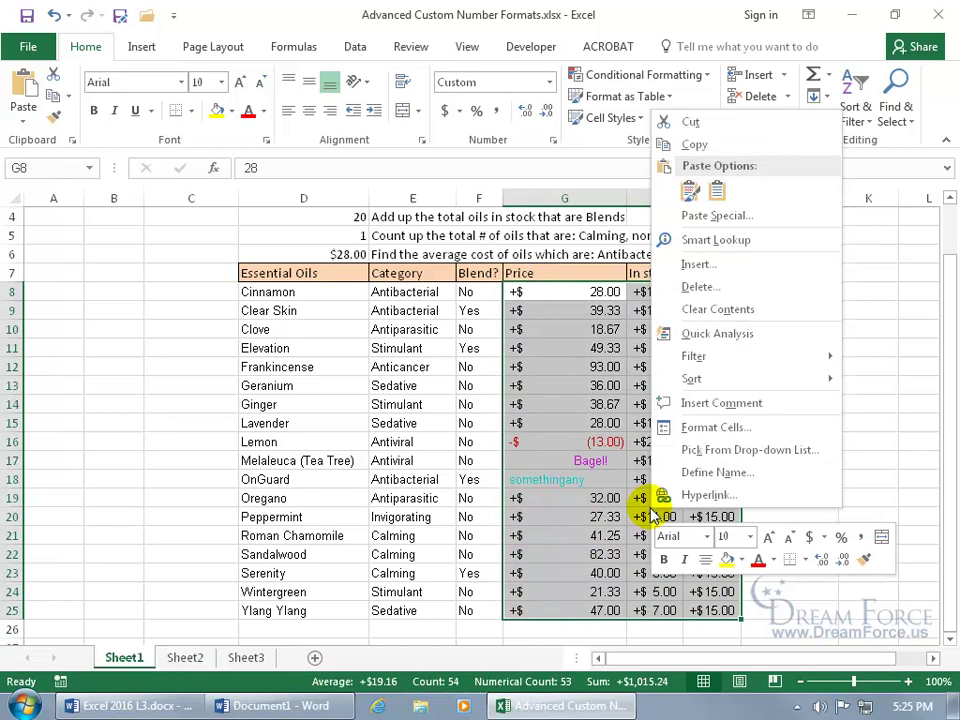
{"action": "left_click", "coordinate": [700, 428]}
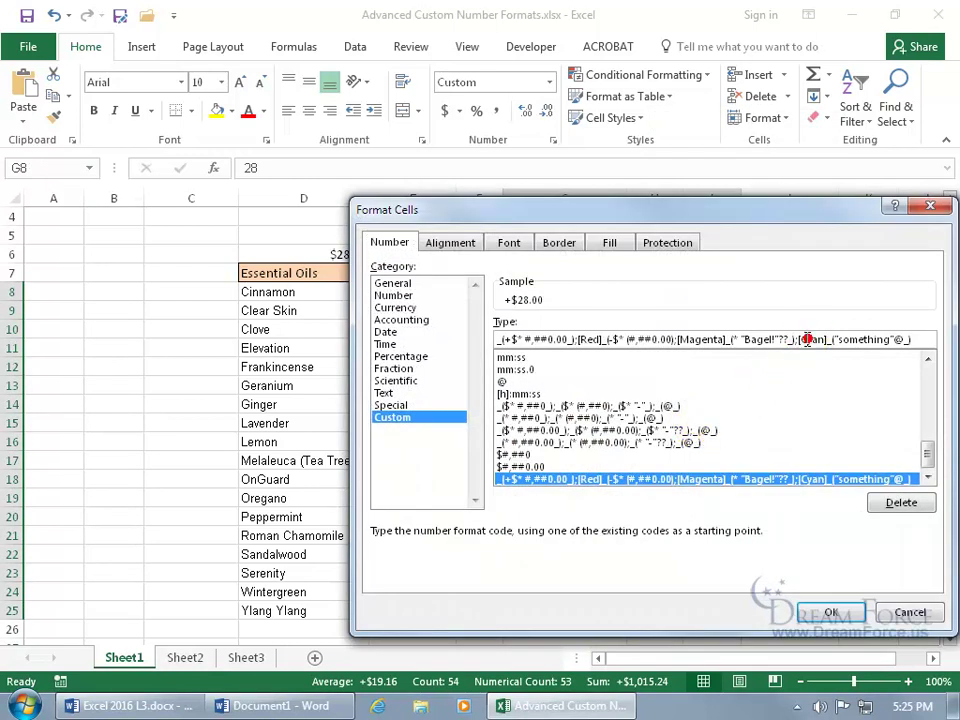
{"action": "left_click_drag", "start_coordinate": [803, 340], "coordinate": [822, 340]}
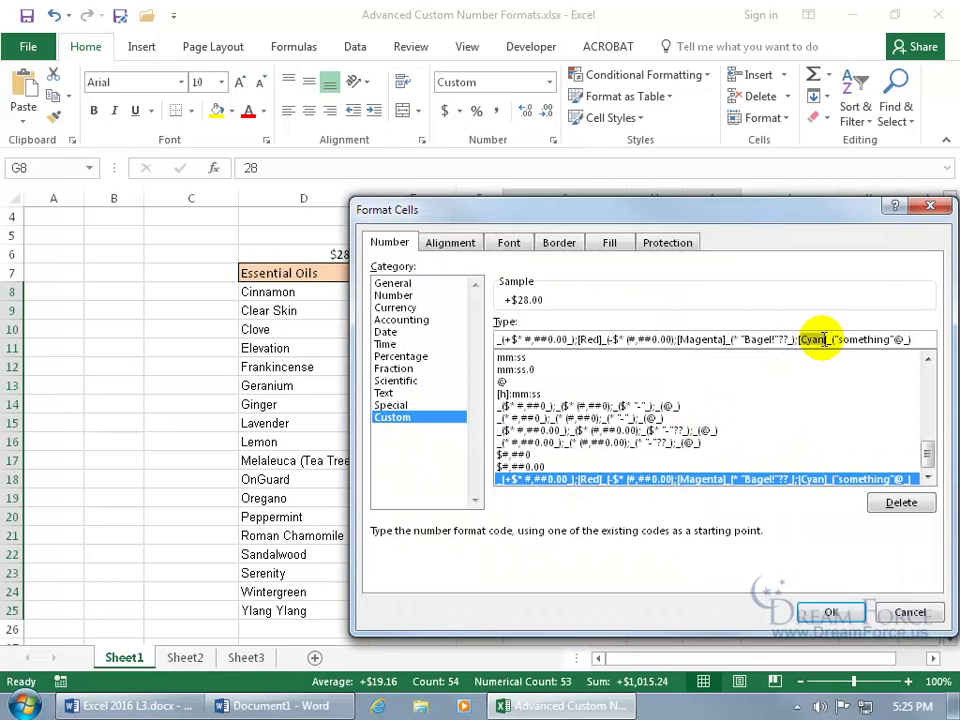
{"action": "type", "text": "Blue"}
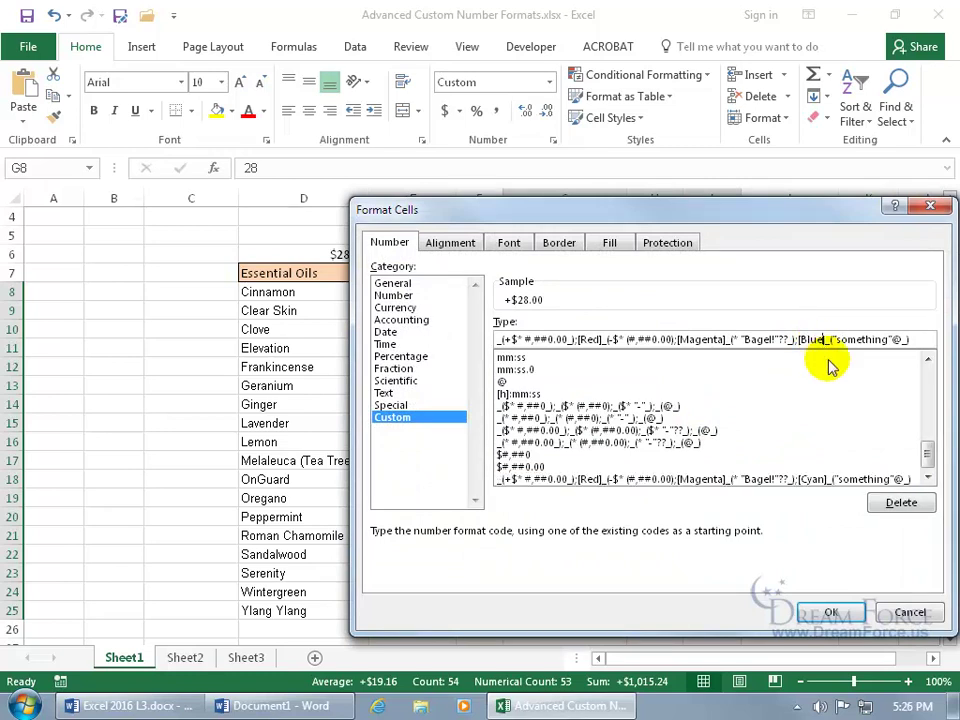
{"action": "left_click", "coordinate": [842, 611]}
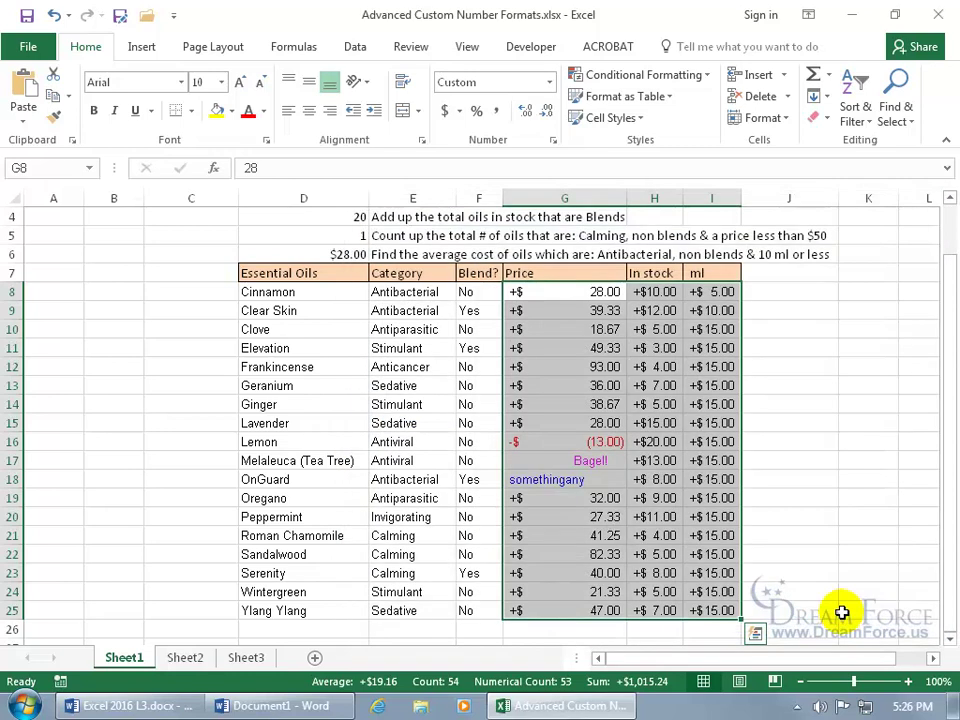
- Check the OnGuard price cell, then reopen Format Cells for G8:I25
{"action": "left_click", "coordinate": [598, 480]}
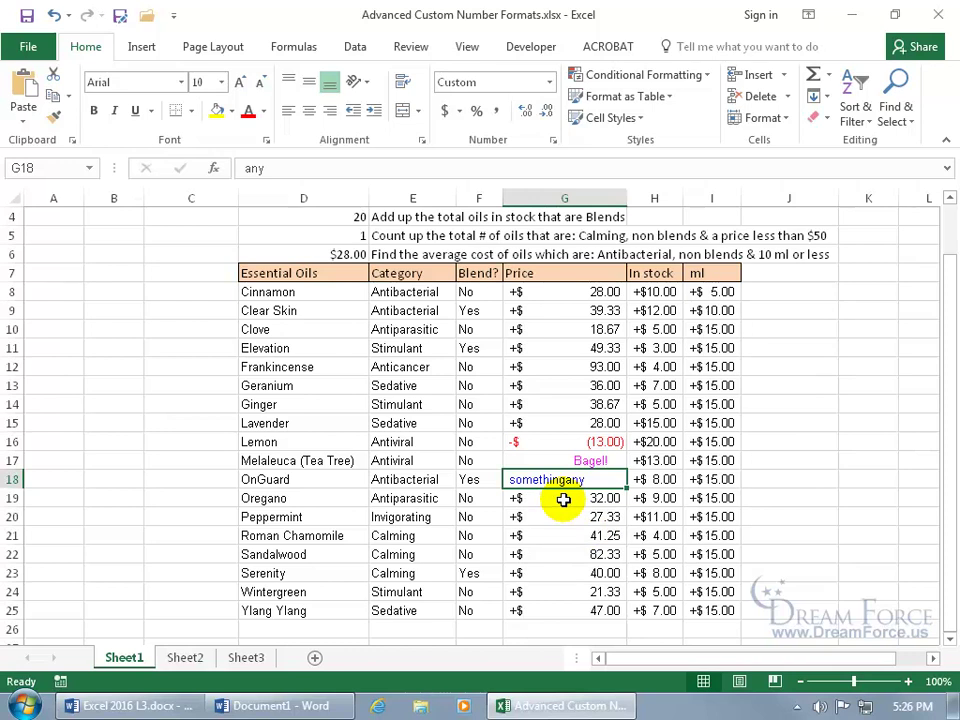
{"action": "left_click_drag", "start_coordinate": [587, 297], "coordinate": [724, 604]}
{"action": "right_click", "coordinate": [626, 510]}
{"action": "left_click", "coordinate": [676, 430]}
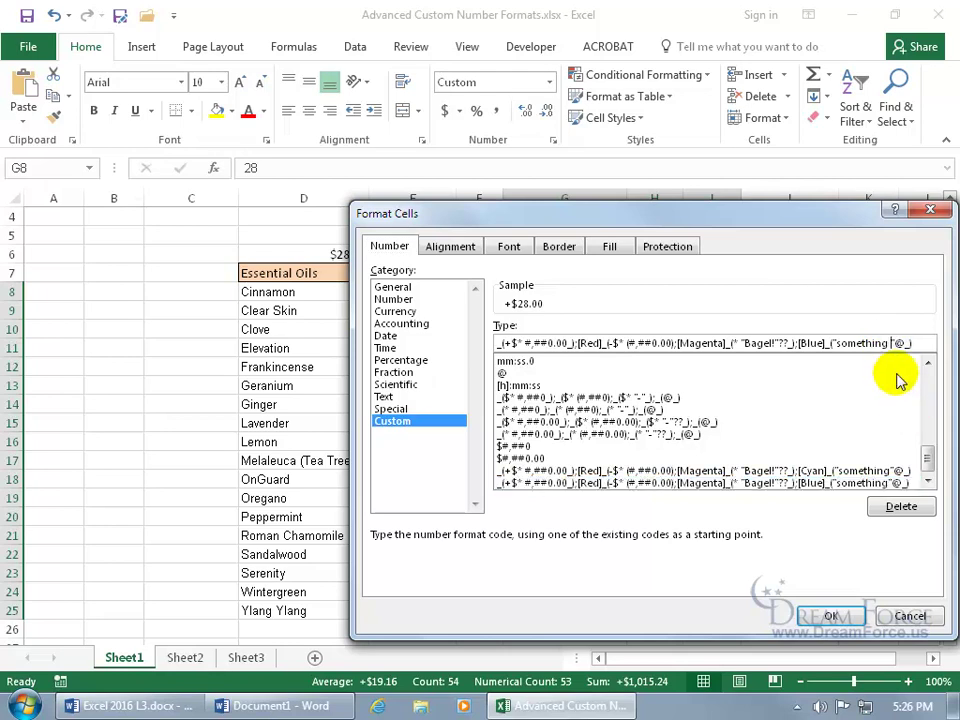
- Close Format Cells, leaving plain prices like $28.00, then bring up the Quick Access Toolbar options
{"action": "left_click", "coordinate": [846, 620]}
{"action": "left_click", "coordinate": [561, 476]}
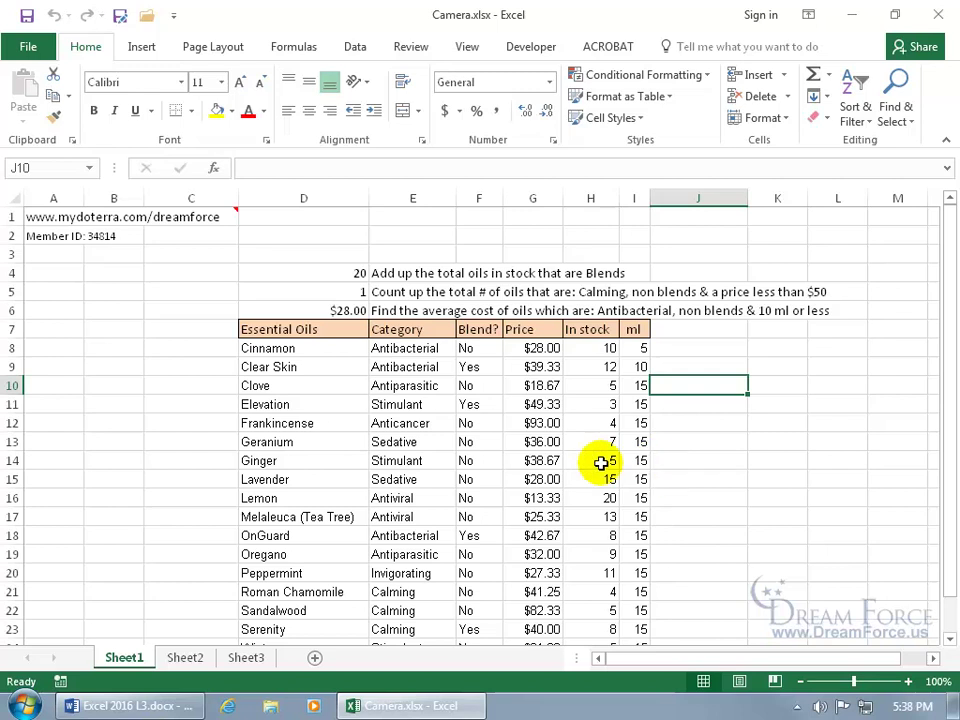
{"action": "right_click", "coordinate": [126, 17]}
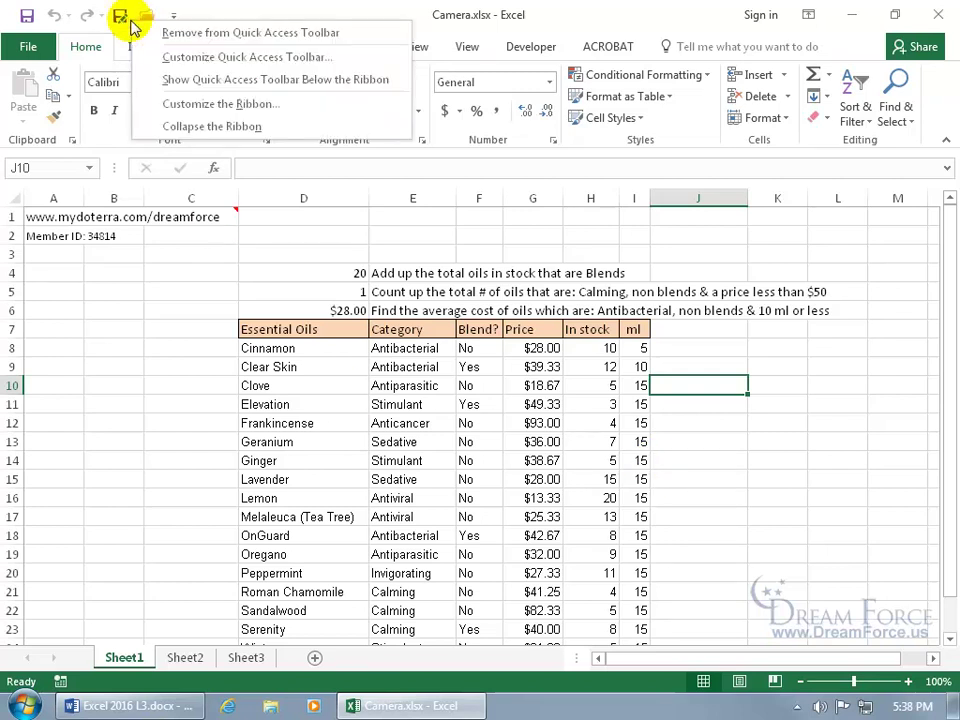
- Add Camera from All Commands to the Quick Access Toolbar in Excel Options
{"action": "left_click", "coordinate": [172, 58]}
{"action": "left_click", "coordinate": [336, 156]}
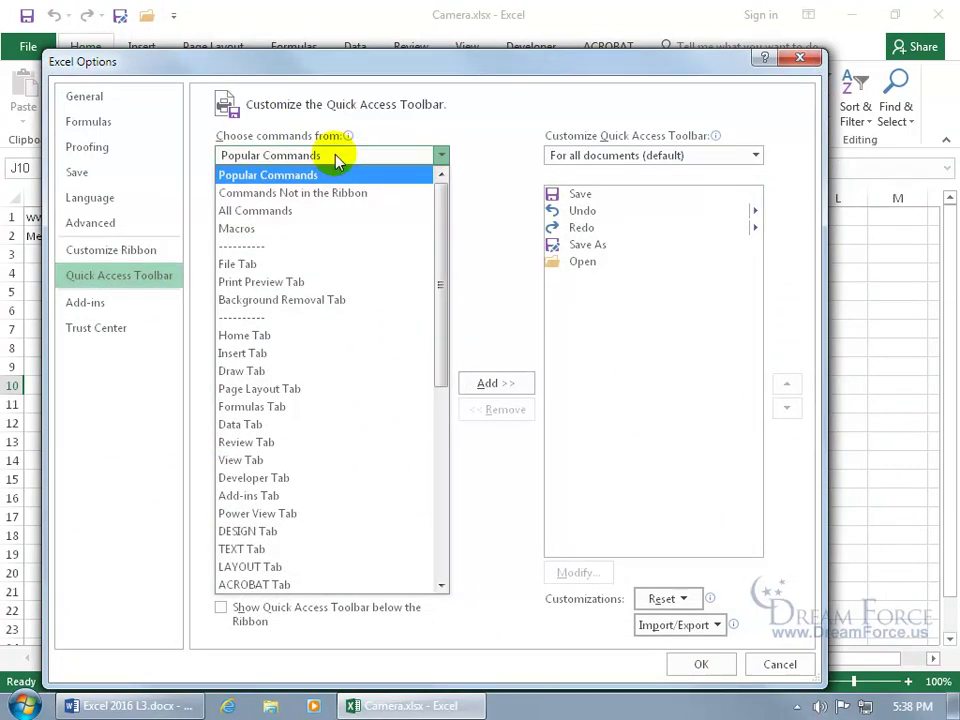
{"action": "left_click", "coordinate": [317, 216]}
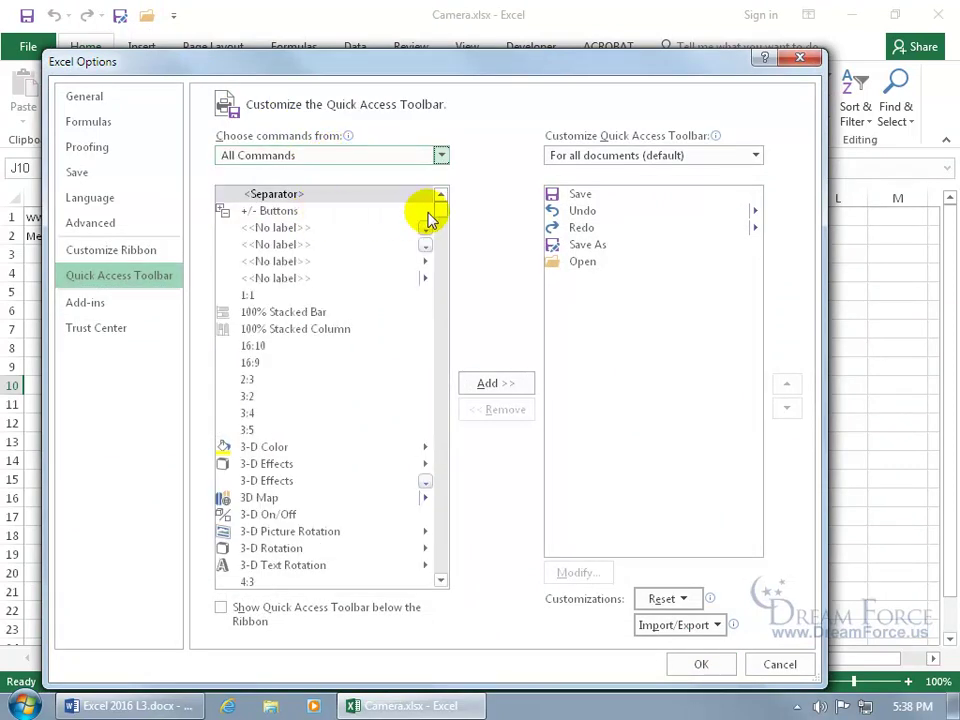
{"action": "left_click_drag", "start_coordinate": [445, 218], "coordinate": [443, 253]}
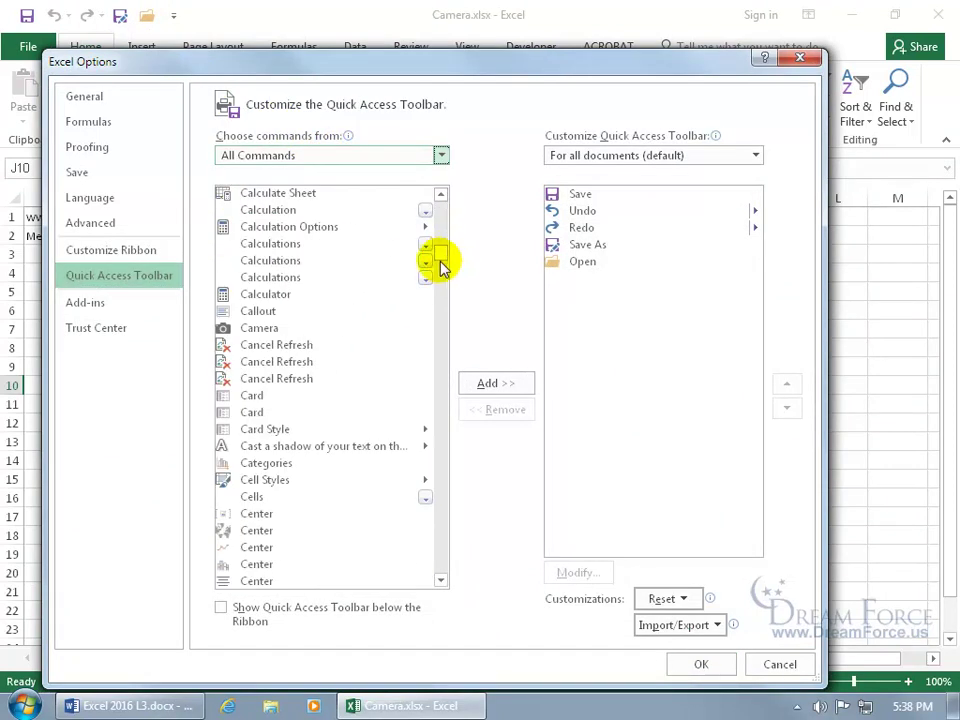
{"action": "double_click", "coordinate": [270, 329]}
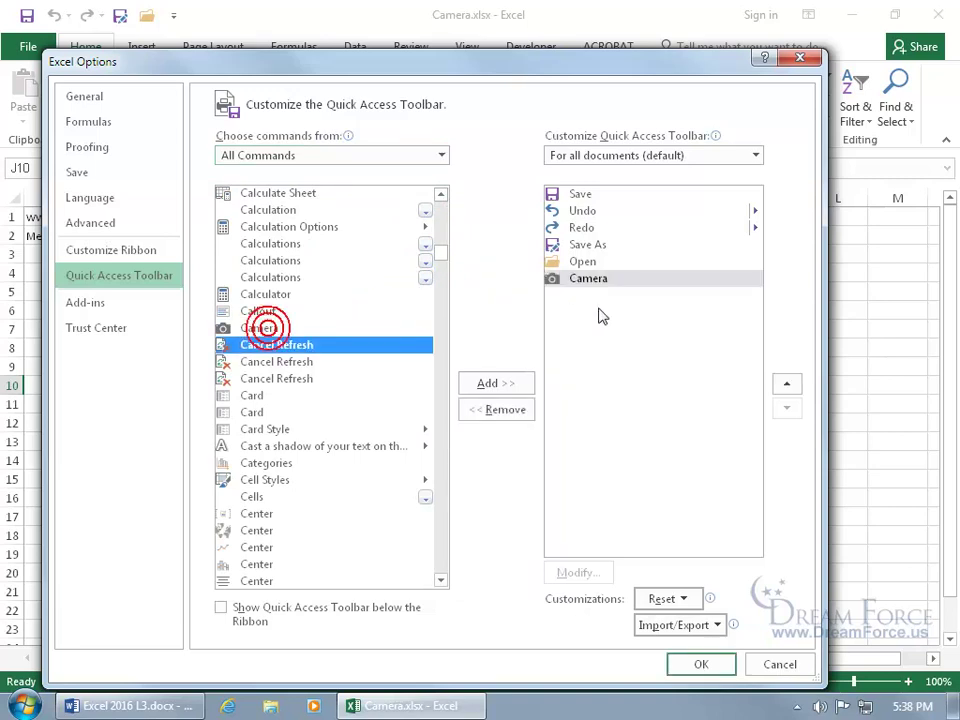
{"action": "left_click", "coordinate": [718, 664]}
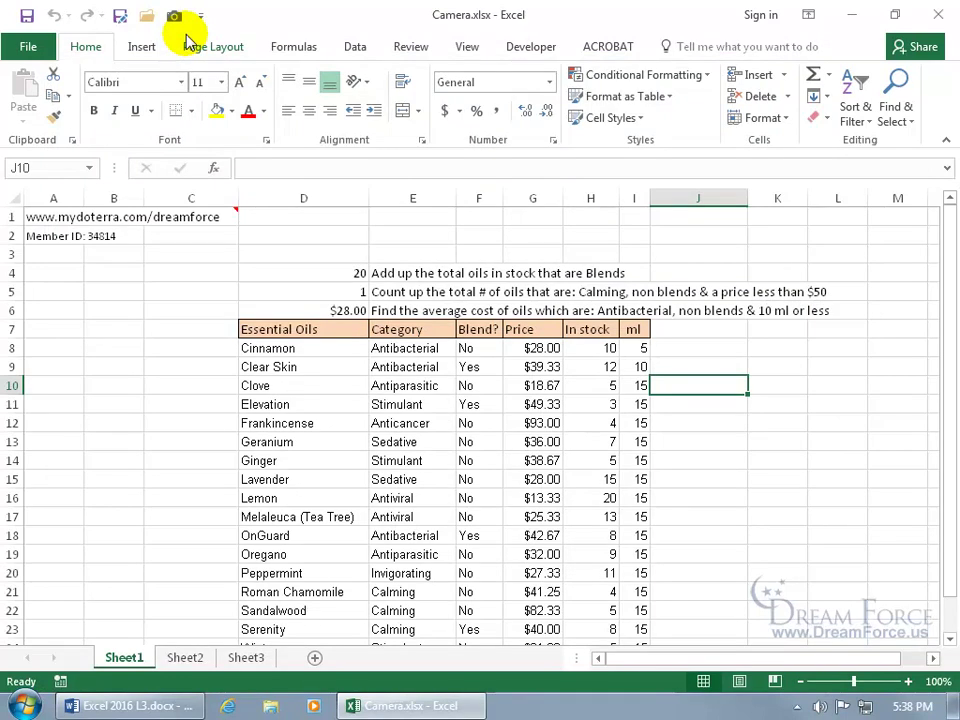
- Snapshot D8:I12 with the Camera tool, place the linked picture near K11, and select G8
{"action": "left_click_drag", "start_coordinate": [258, 348], "coordinate": [622, 423]}
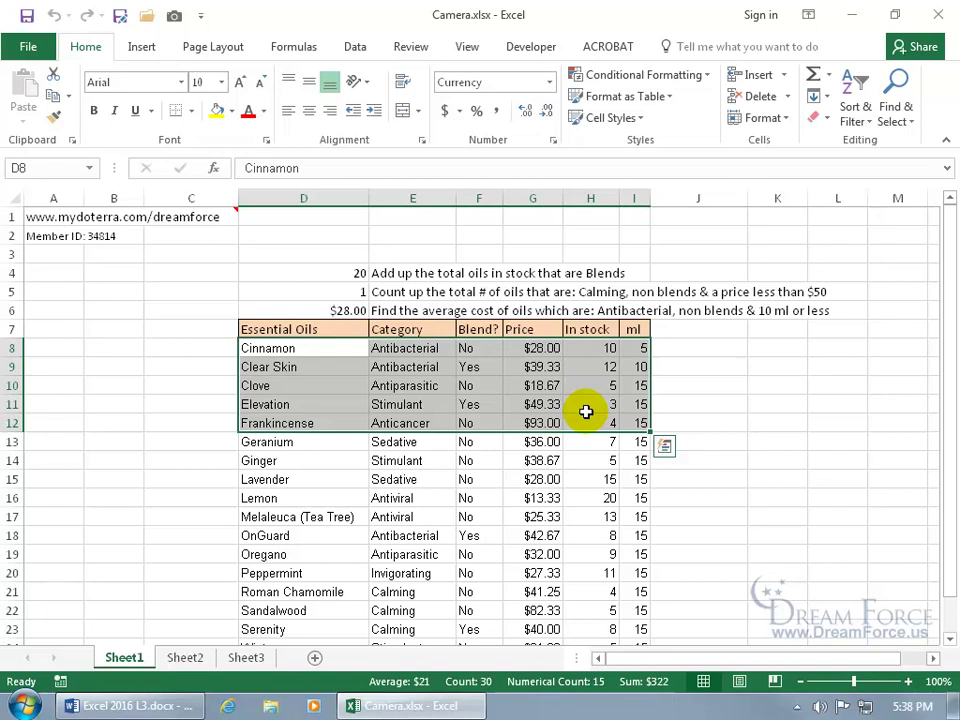
{"action": "left_click", "coordinate": [180, 20]}
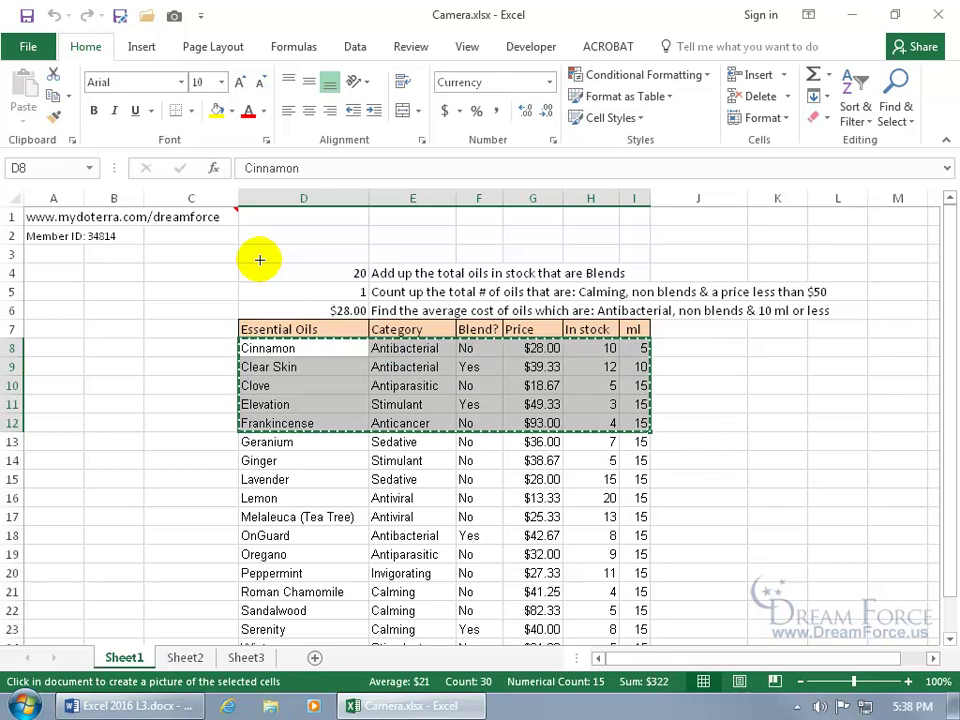
{"action": "left_click", "coordinate": [756, 400]}
{"action": "left_click_drag", "start_coordinate": [756, 659], "coordinate": [842, 662]}
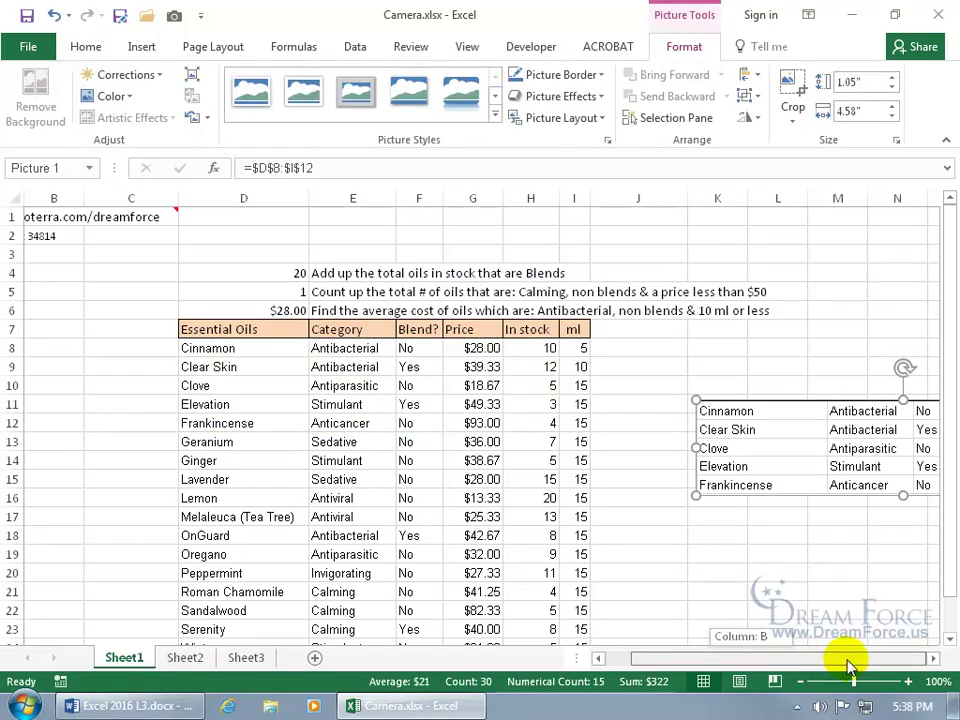
{"action": "left_click", "coordinate": [932, 660]}
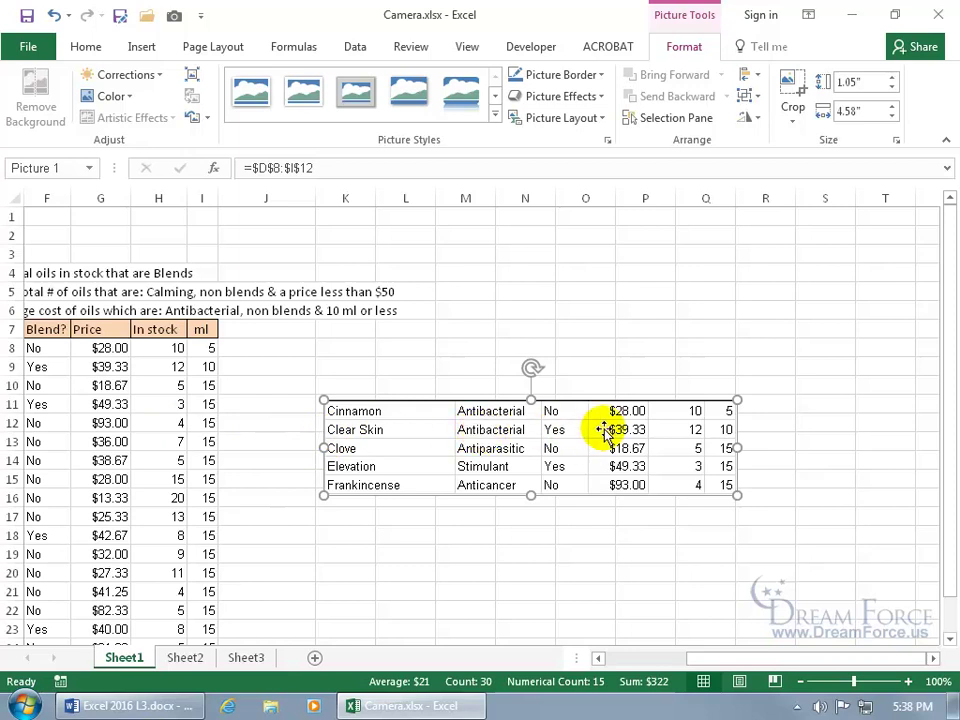
{"action": "left_click", "coordinate": [99, 348]}
- Set Cinnamon's price to 30, move the linked picture beside the table, and check its source cells
{"action": "type", "text": "30"}
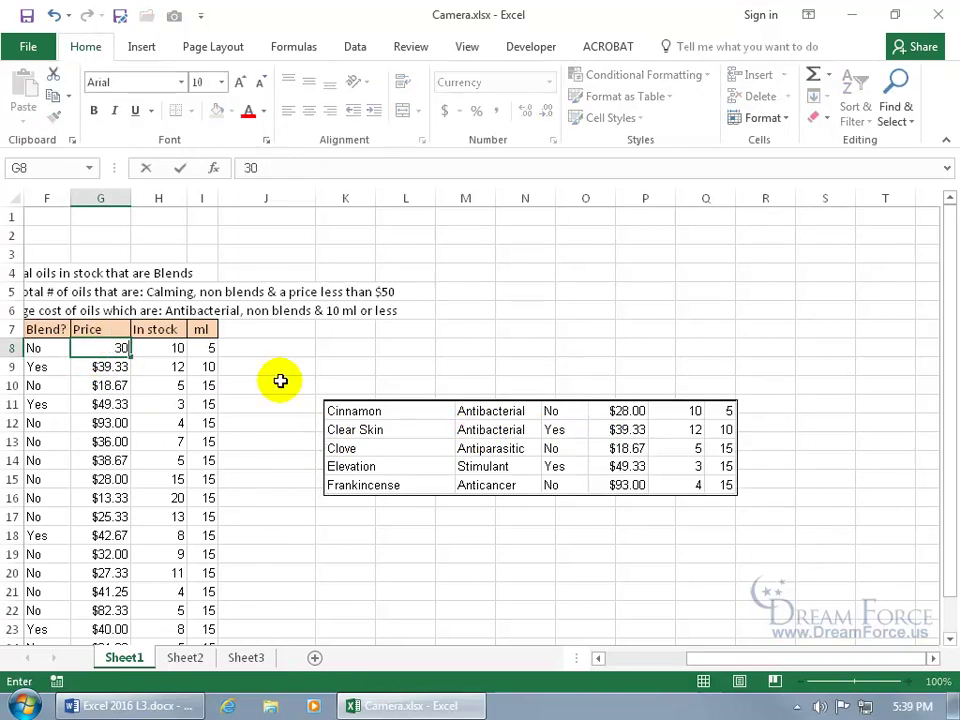
{"action": "key", "text": "Return"}
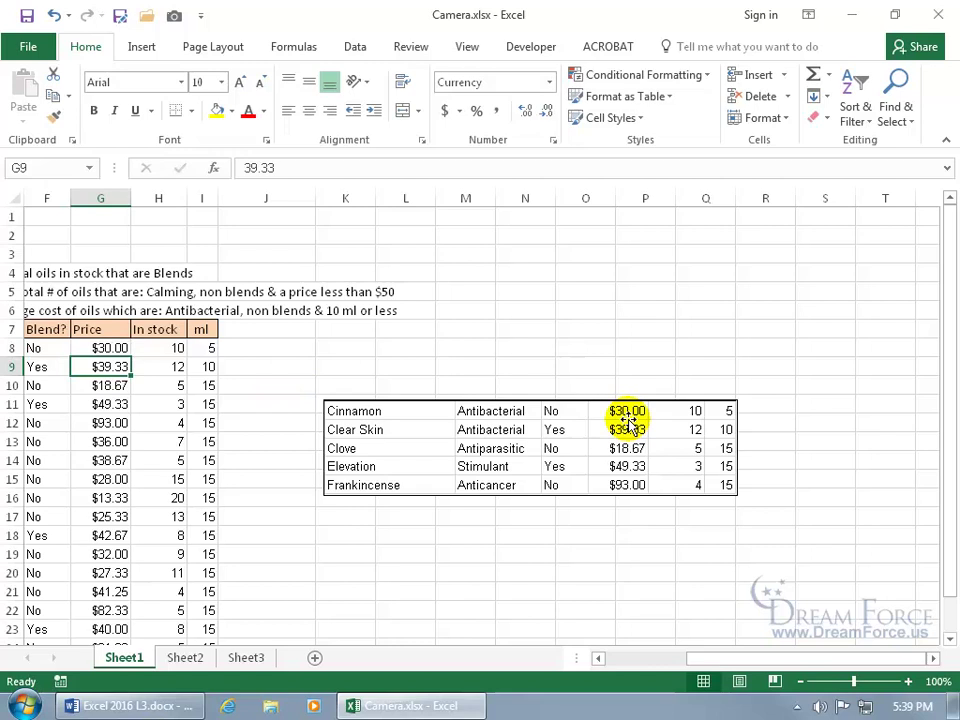
{"action": "left_click_drag", "start_coordinate": [535, 424], "coordinate": [784, 414]}
{"action": "left_click", "coordinate": [932, 658]}
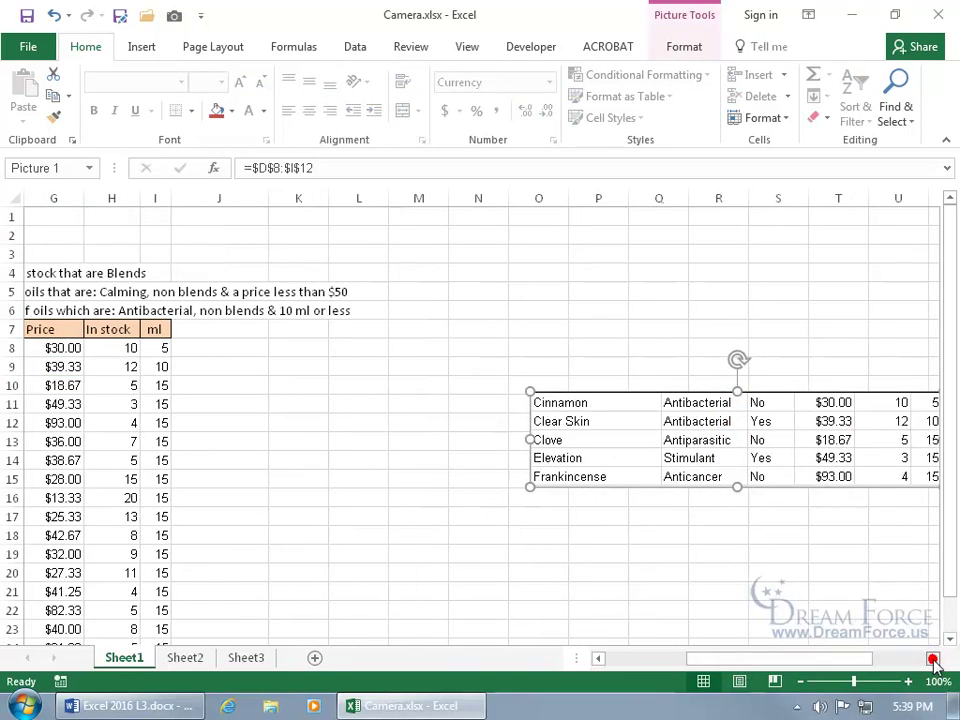
{"action": "left_click_drag", "start_coordinate": [505, 430], "coordinate": [594, 418]}
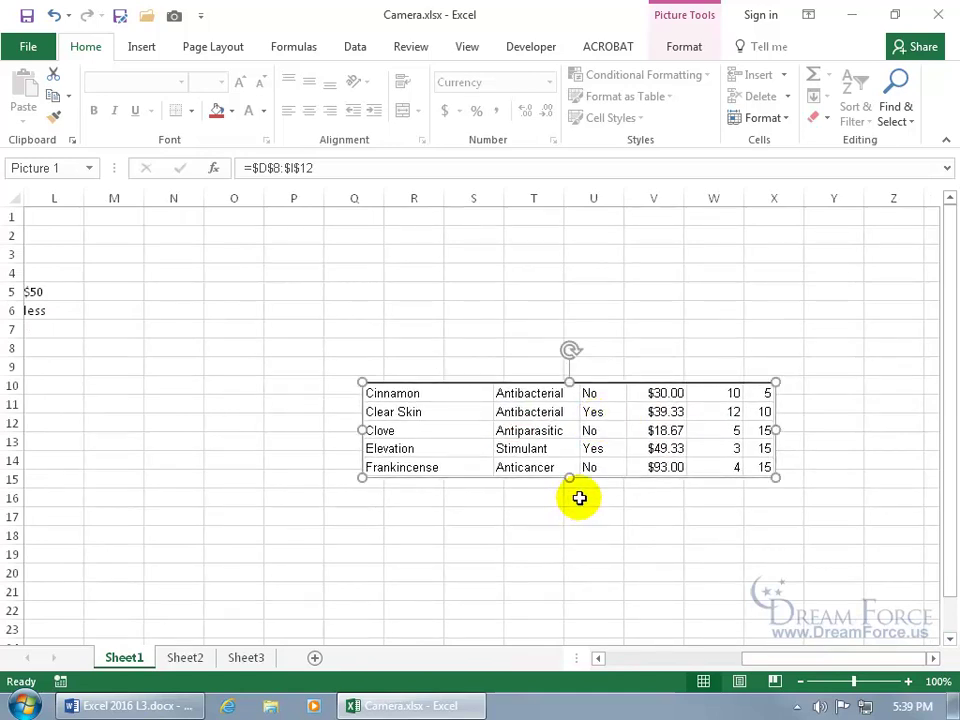
{"action": "double_click", "coordinate": [583, 430]}
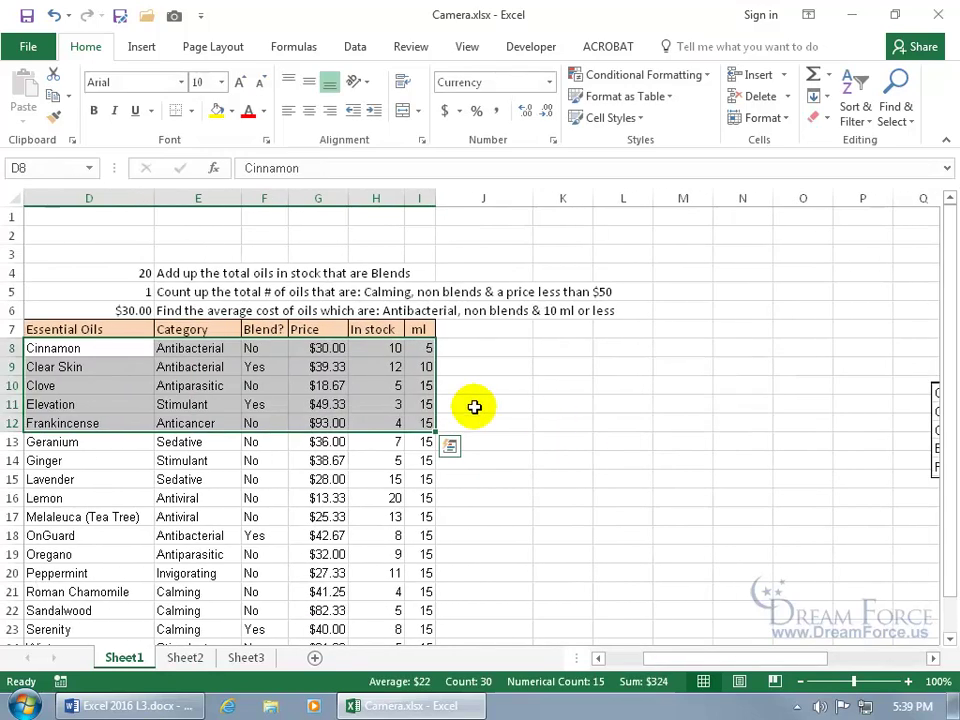
- Enlarge the linked picture proportionally and move it left and up
{"action": "left_click_drag", "start_coordinate": [665, 657], "coordinate": [747, 644]}
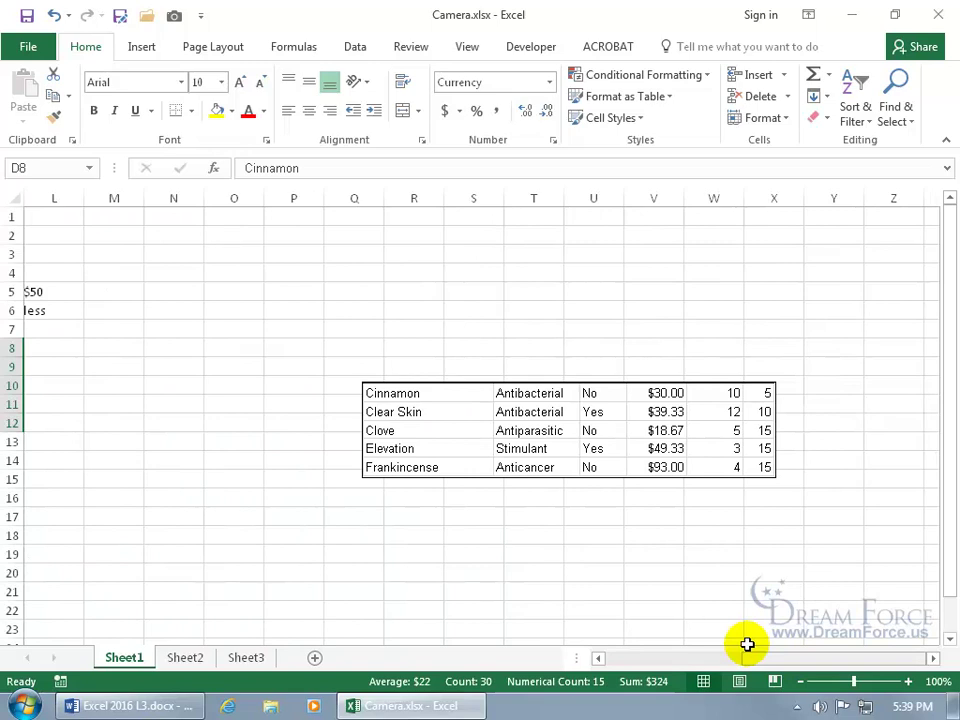
{"action": "left_click", "coordinate": [589, 418]}
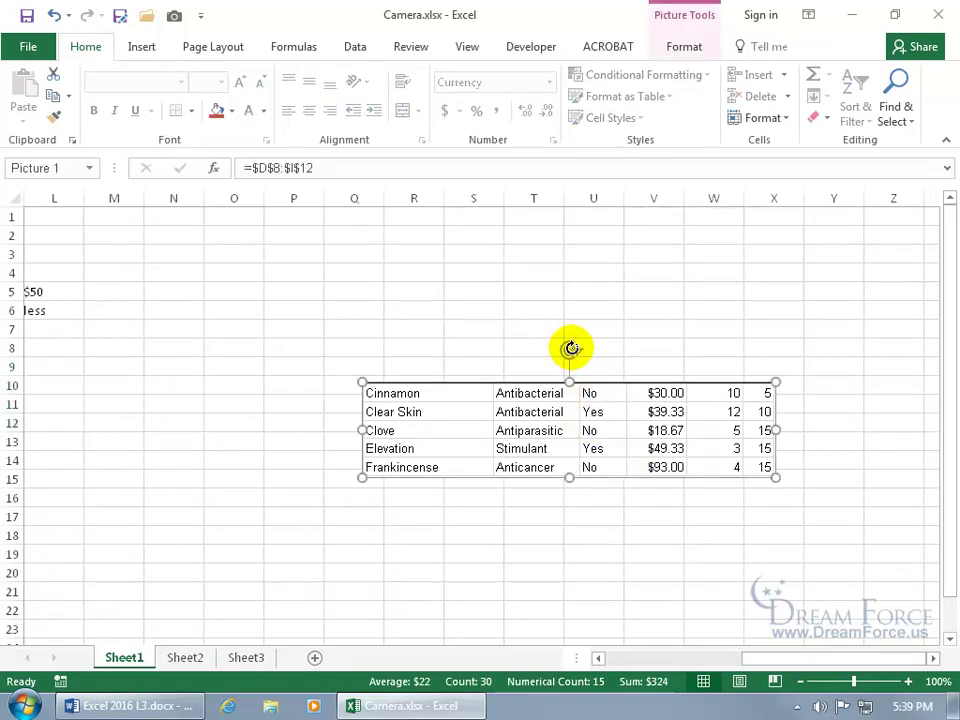
{"action": "mouse_move", "coordinate": [570, 348]}
{"action": "left_mouse_down"}
{"action": "mouse_move", "coordinate": [529, 360]}
{"action": "mouse_move", "coordinate": [555, 345]}
{"action": "mouse_move", "coordinate": [628, 365]}
{"action": "mouse_move", "coordinate": [567, 349]}
{"action": "left_mouse_up"}
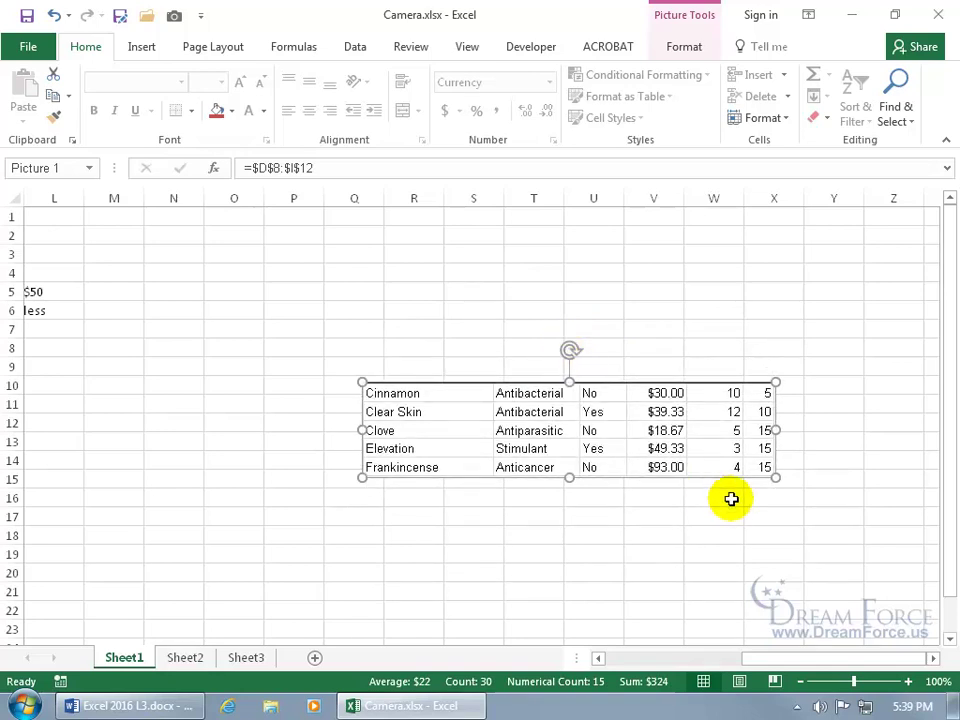
{"action": "left_click_drag", "start_coordinate": [776, 478], "coordinate": [820, 513]}
{"action": "left_click_drag", "start_coordinate": [739, 473], "coordinate": [615, 448]}
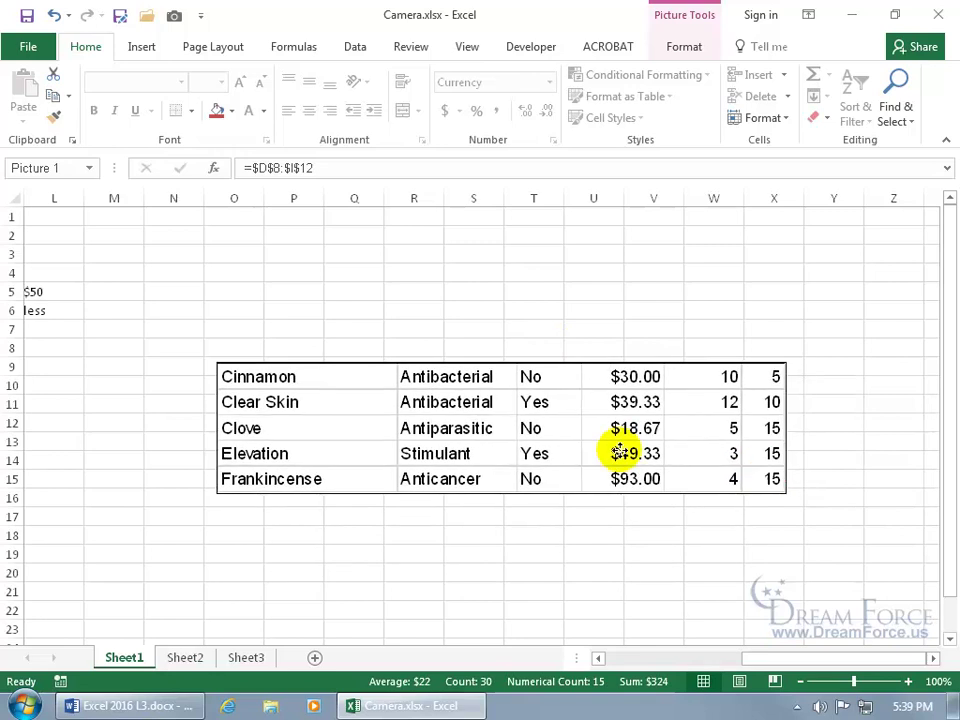
- Copy the linked picture and paste a linked copy on Sheet2 at G6, then reposition and enlarge it
{"action": "right_click", "coordinate": [523, 451]}
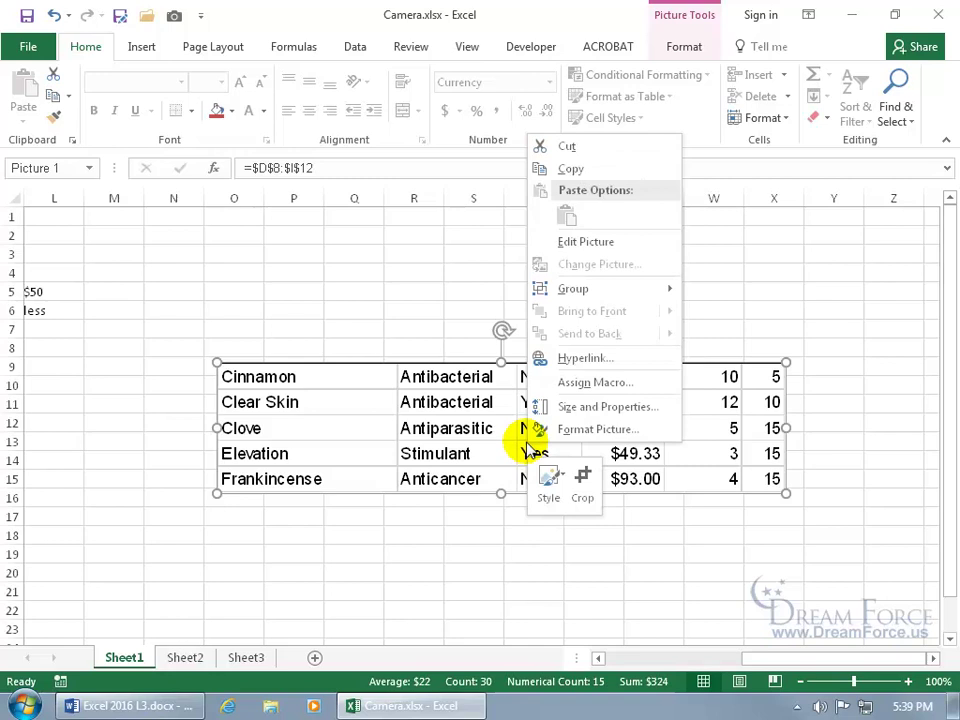
{"action": "left_click", "coordinate": [584, 170]}
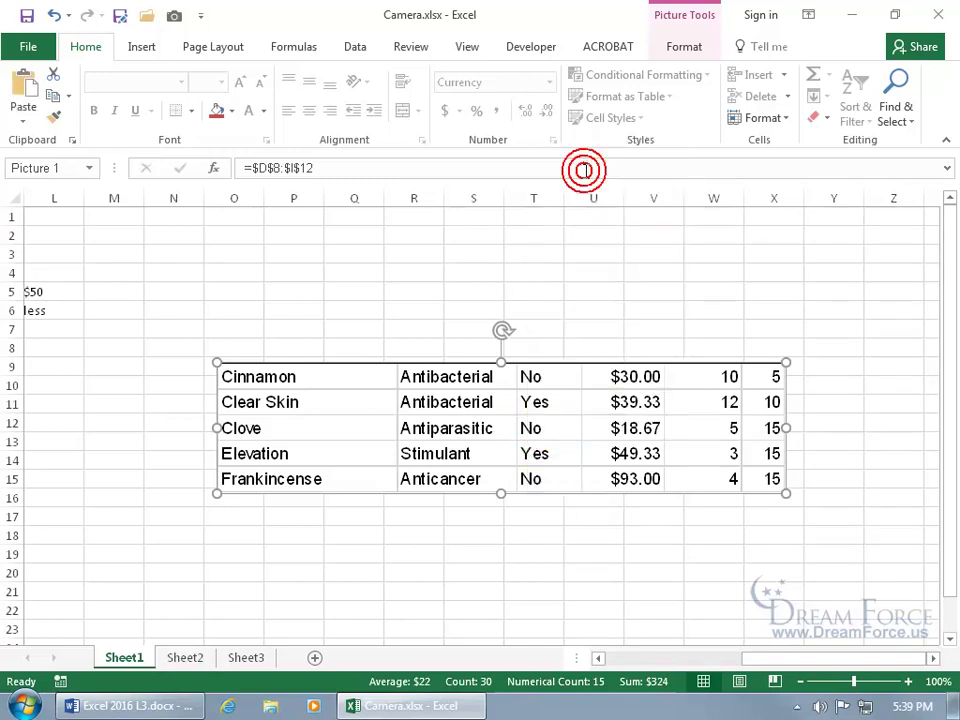
{"action": "left_click", "coordinate": [187, 657]}
{"action": "right_click", "coordinate": [390, 308]}
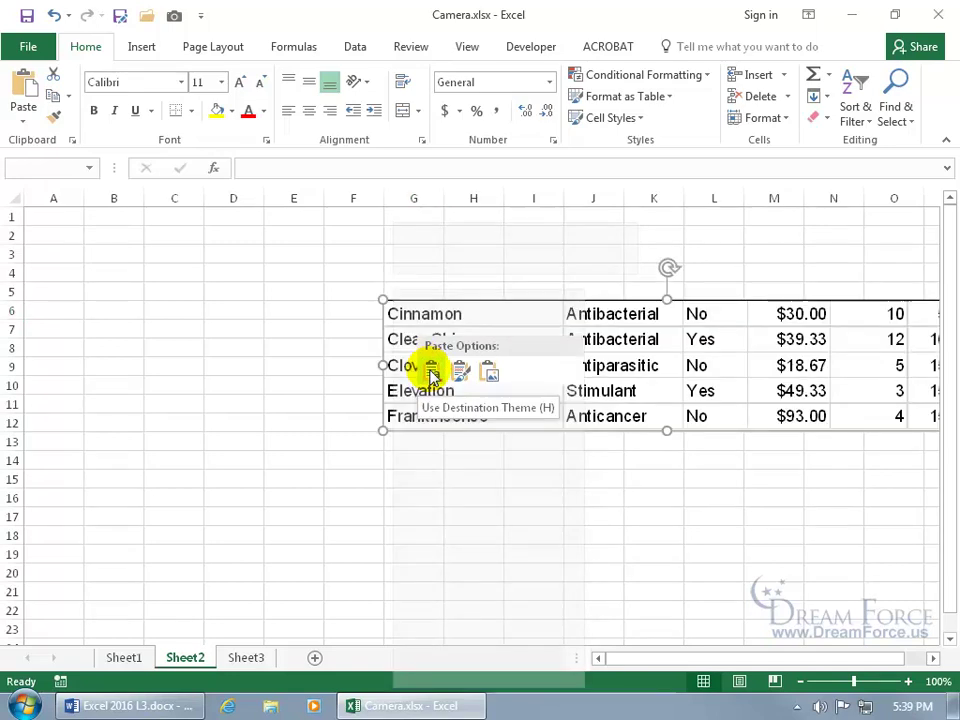
{"action": "left_click", "coordinate": [431, 373]}
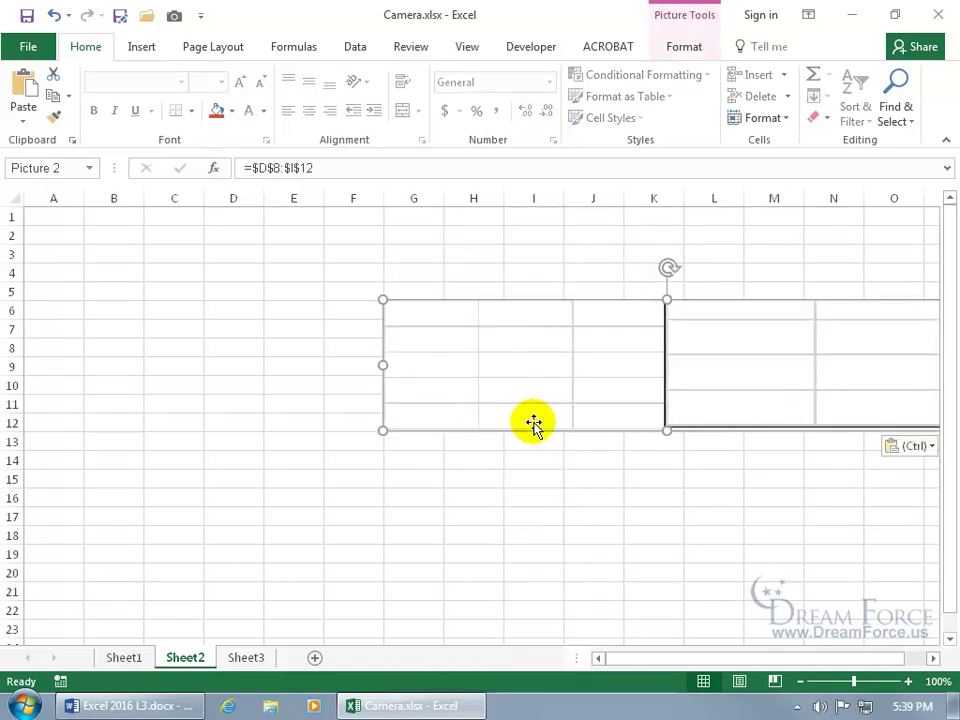
{"action": "left_click_drag", "start_coordinate": [722, 377], "coordinate": [572, 433]}
{"action": "left_click_drag", "start_coordinate": [803, 487], "coordinate": [840, 533]}
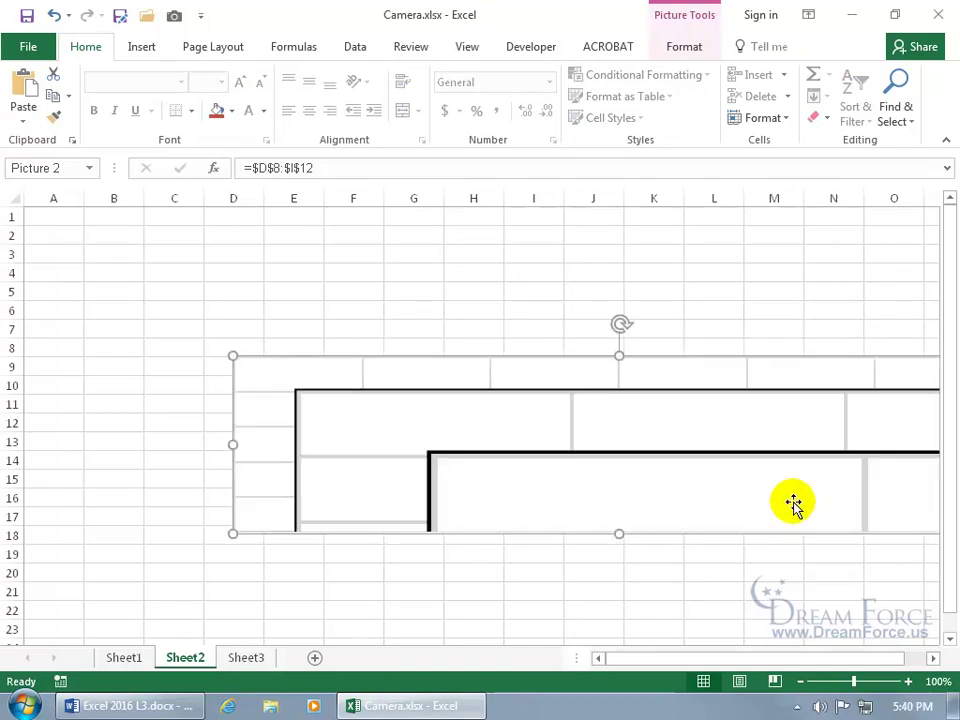
- Paste another linked copy at E4 and a static picture of the table at C6
{"action": "right_click", "coordinate": [286, 270]}
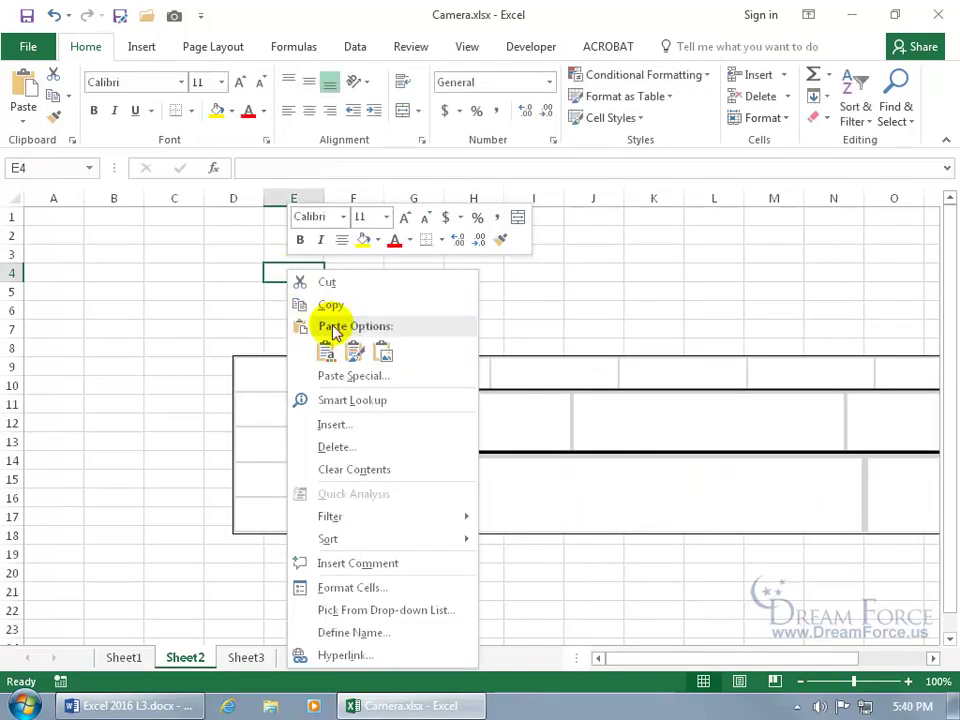
{"action": "left_click", "coordinate": [351, 348]}
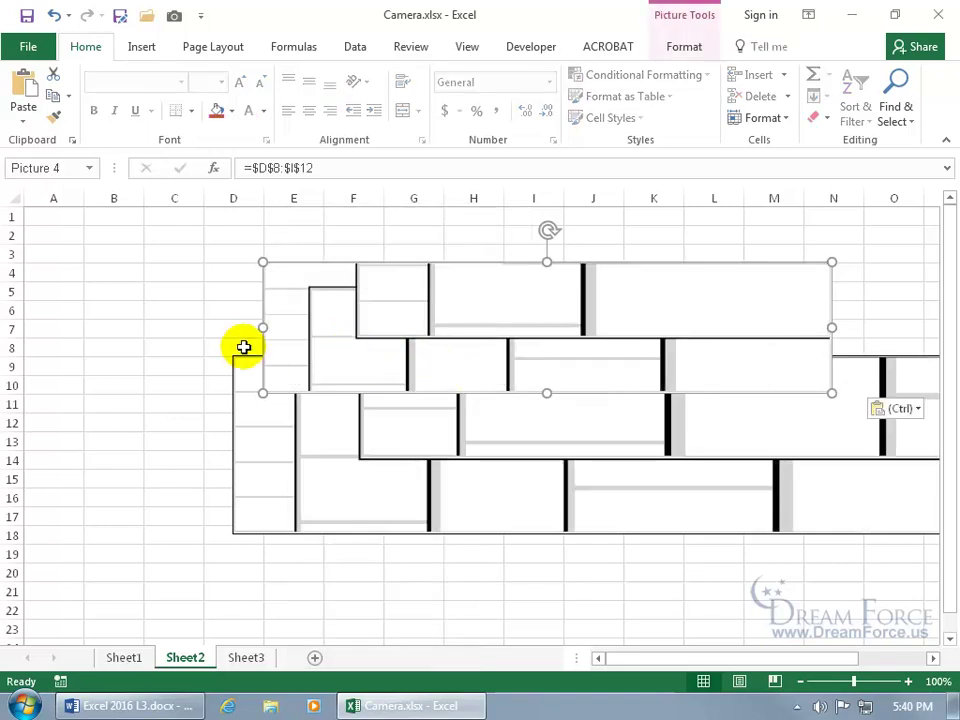
{"action": "right_click", "coordinate": [189, 312]}
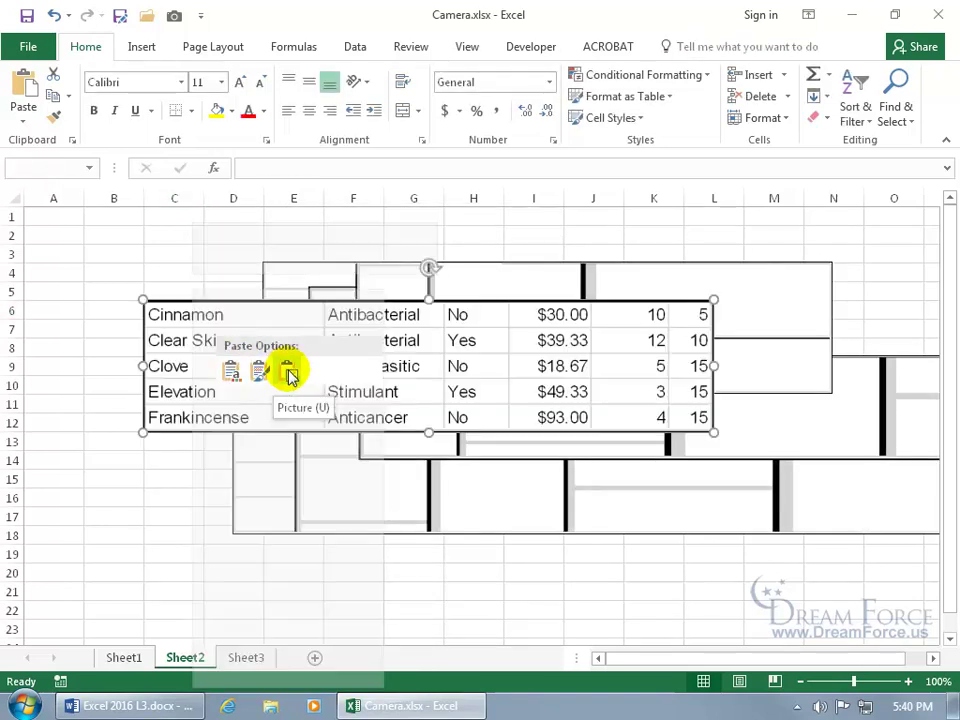
{"action": "left_click", "coordinate": [288, 372]}
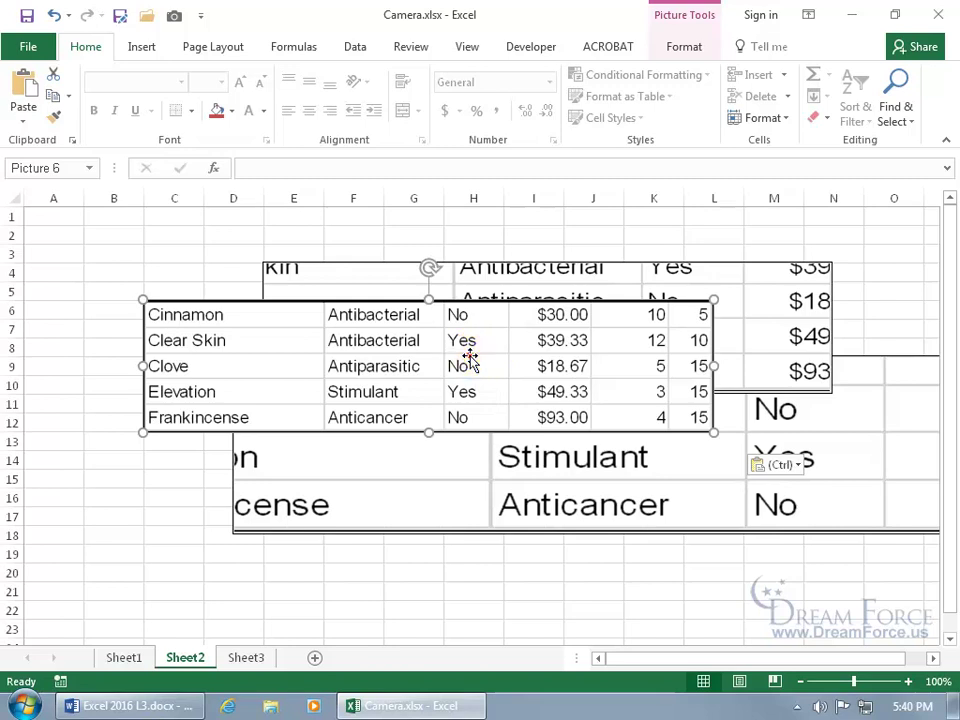
- Remove the pasted pictures from Sheet2 with Ctrl+Z
{"action": "double_click", "coordinate": [468, 360]}
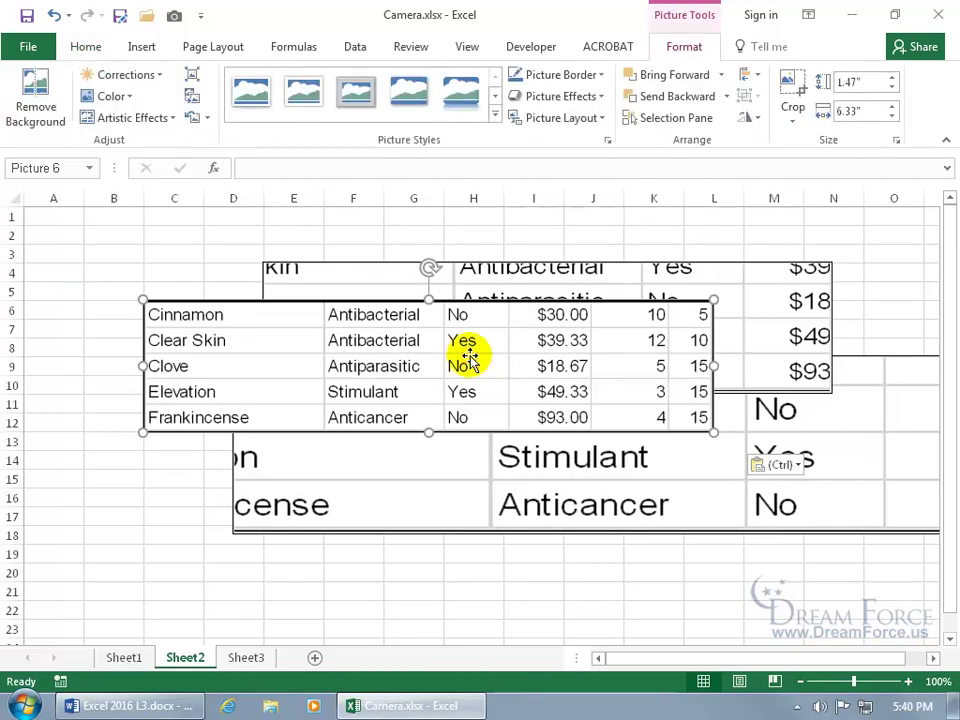
{"action": "key", "text": "ctrl+z"}
{"action": "key", "text": "ctrl+z"}
{"action": "key", "text": "ctrl+z"}
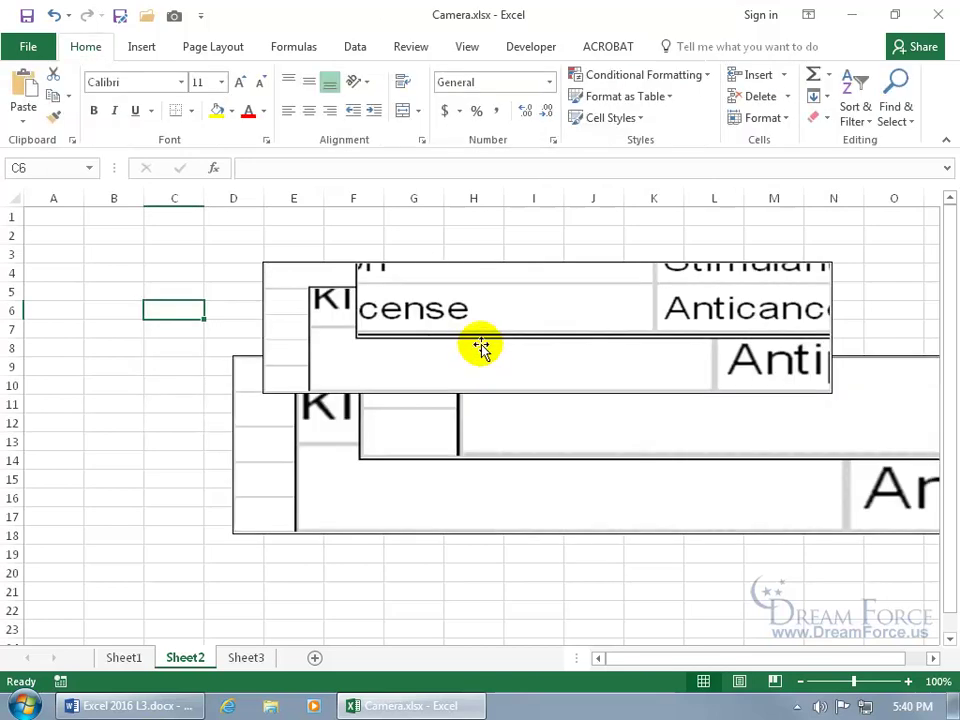
{"action": "key", "text": "ctrl+z"}
{"action": "key", "text": "ctrl+z"}
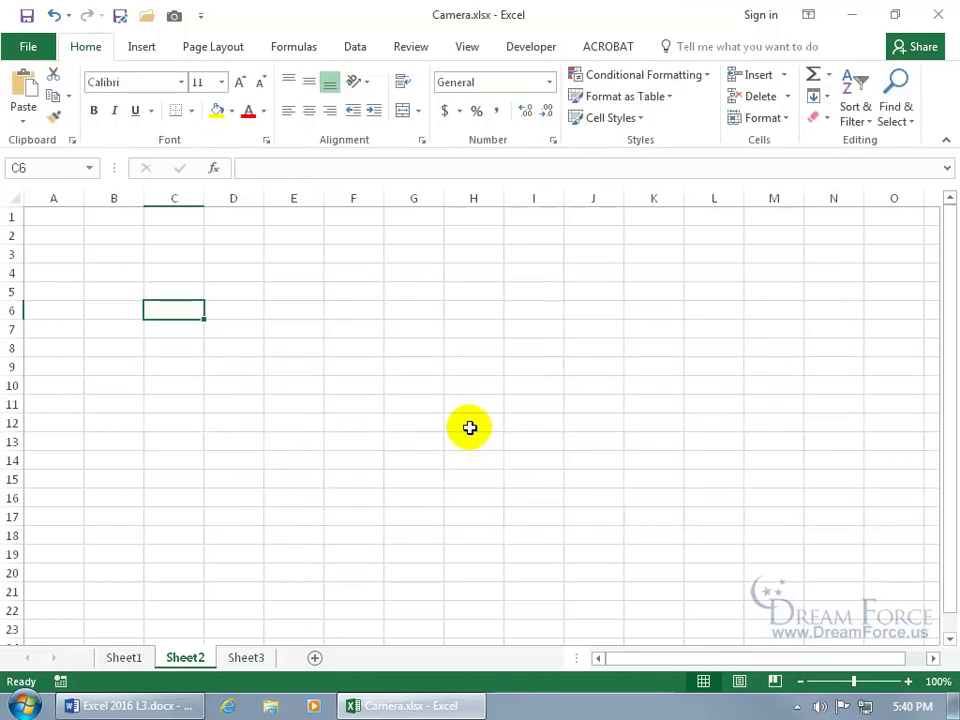
- On Sheet1, check the linked picture's source cells, then delete the picture
{"action": "left_click", "coordinate": [130, 658]}
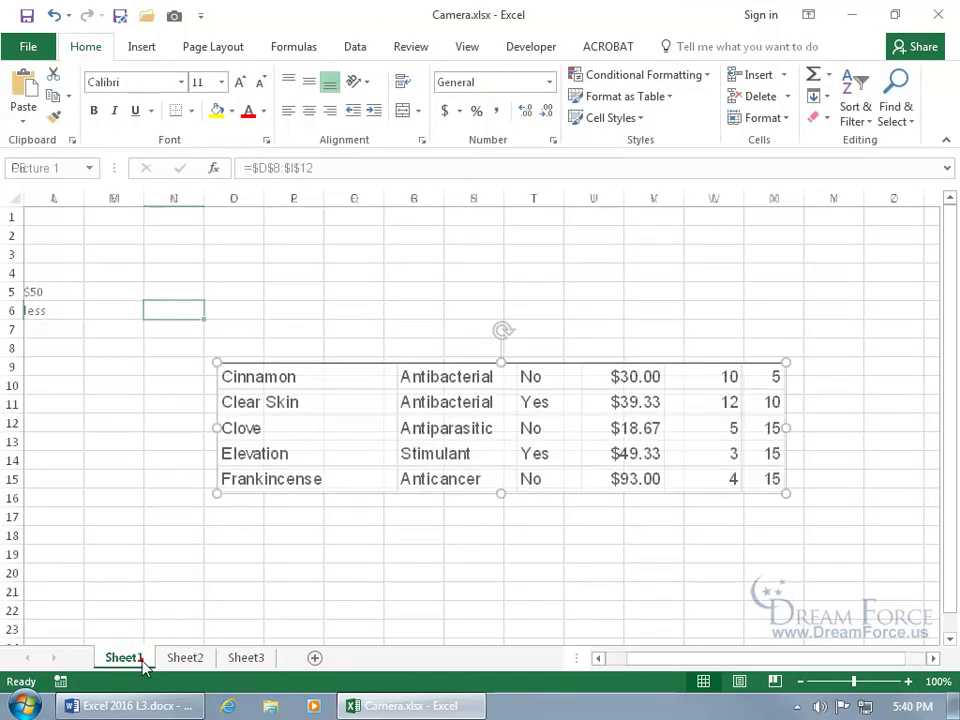
{"action": "double_click", "coordinate": [445, 414]}
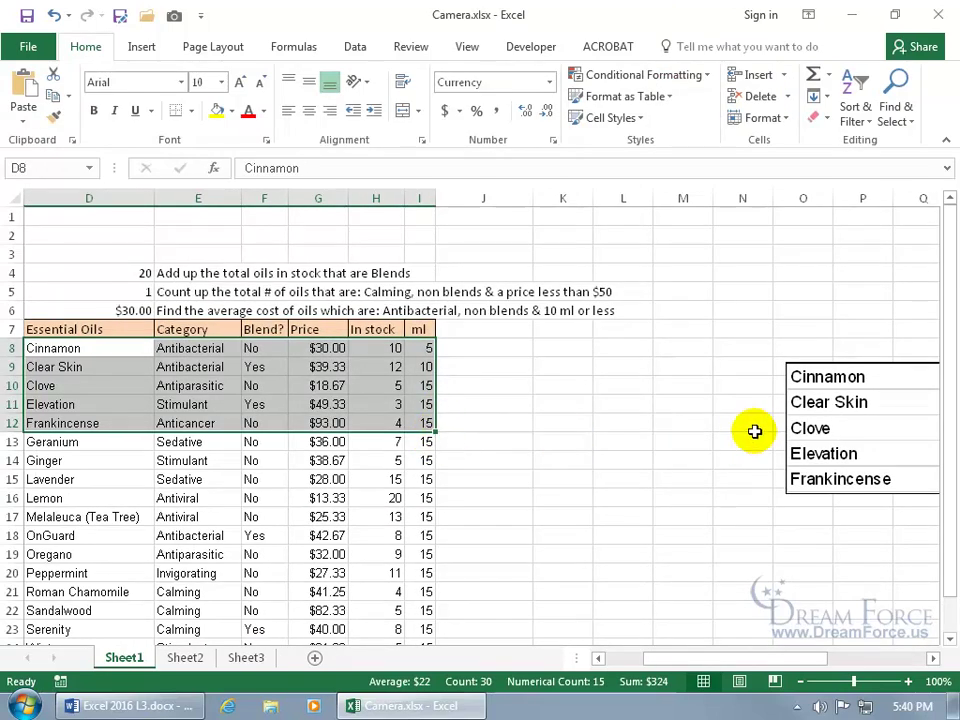
{"action": "left_click", "coordinate": [827, 416]}
{"action": "key", "text": "Delete"}
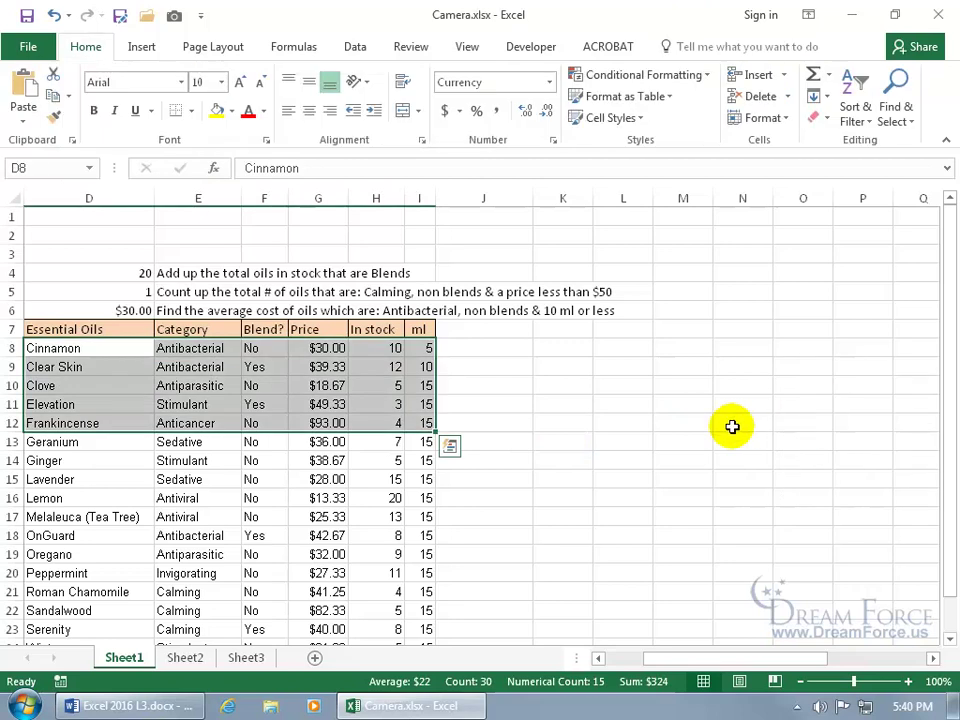